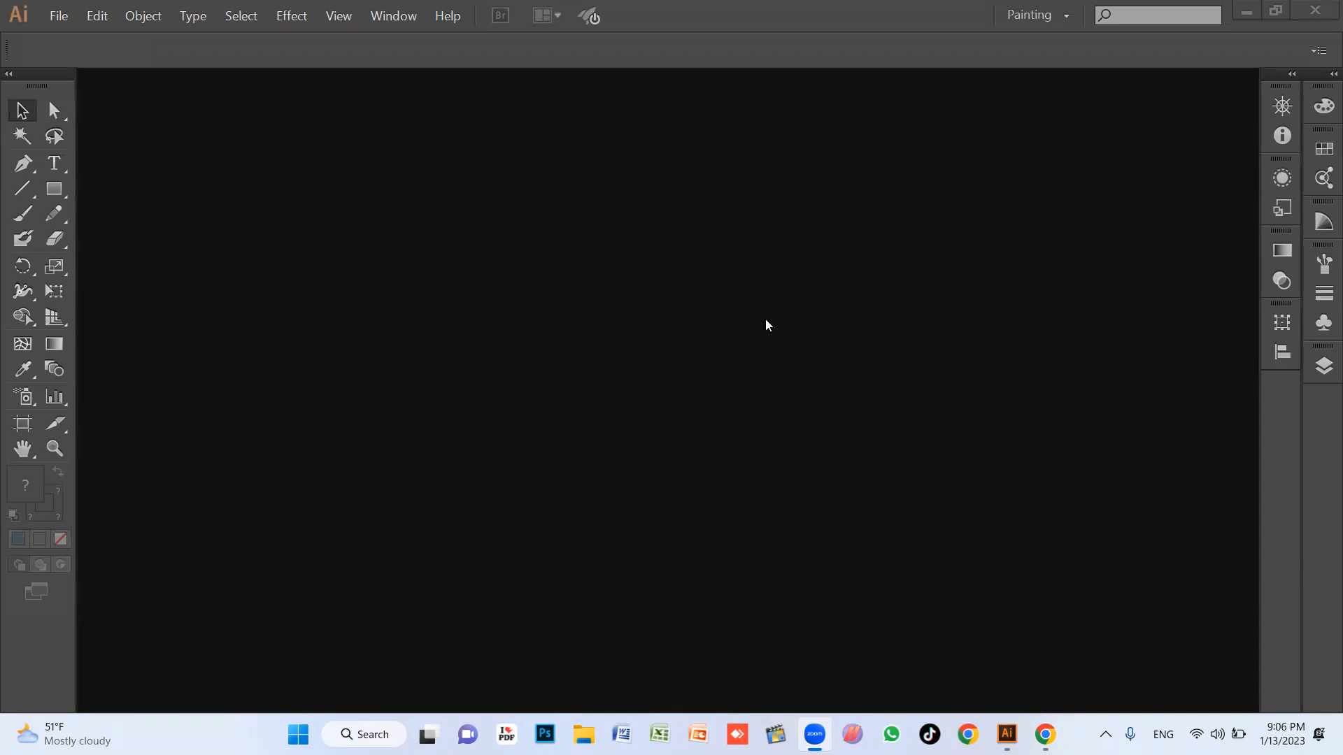
Detach the docked panel columns so that they float over the workspace.
mouse_move(39, 78)
left_mouse_down()
mouse_move(384, 154)
mouse_move(508, 119)
mouse_move(407, 114)
mouse_move(534, 129)
mouse_move(426, 114)
mouse_move(327, 124)
mouse_move(439, 127)
mouse_move(144, 131)
mouse_move(25, 85)
left_mouse_up()
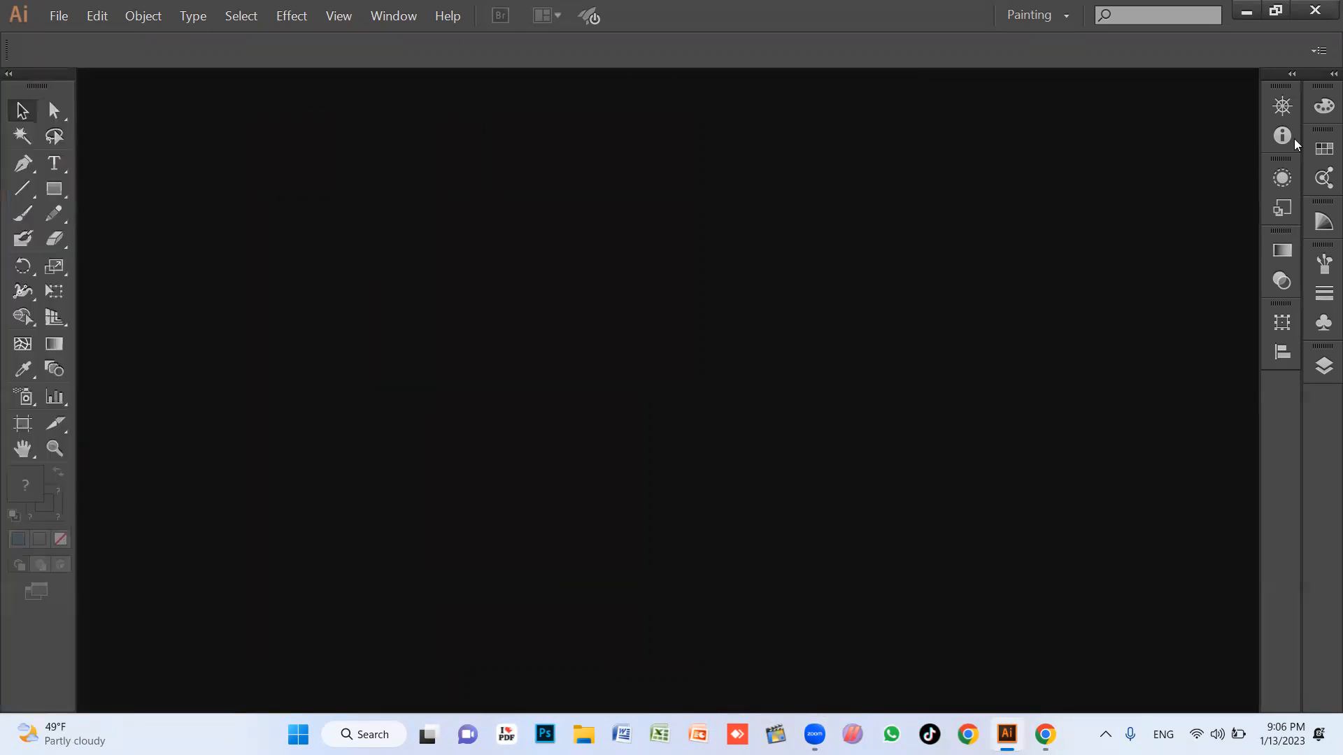
left_click_drag(1271, 77, 1315, 81)
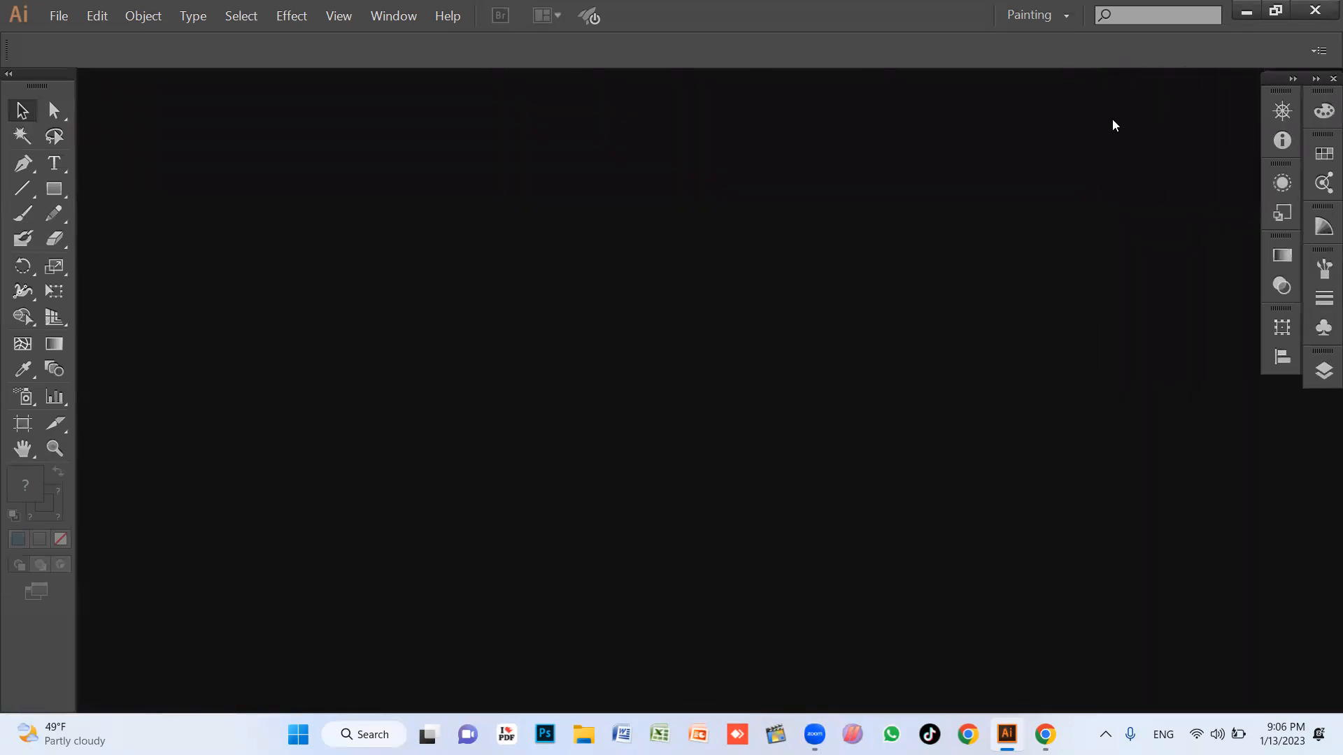
left_click(59, 15)
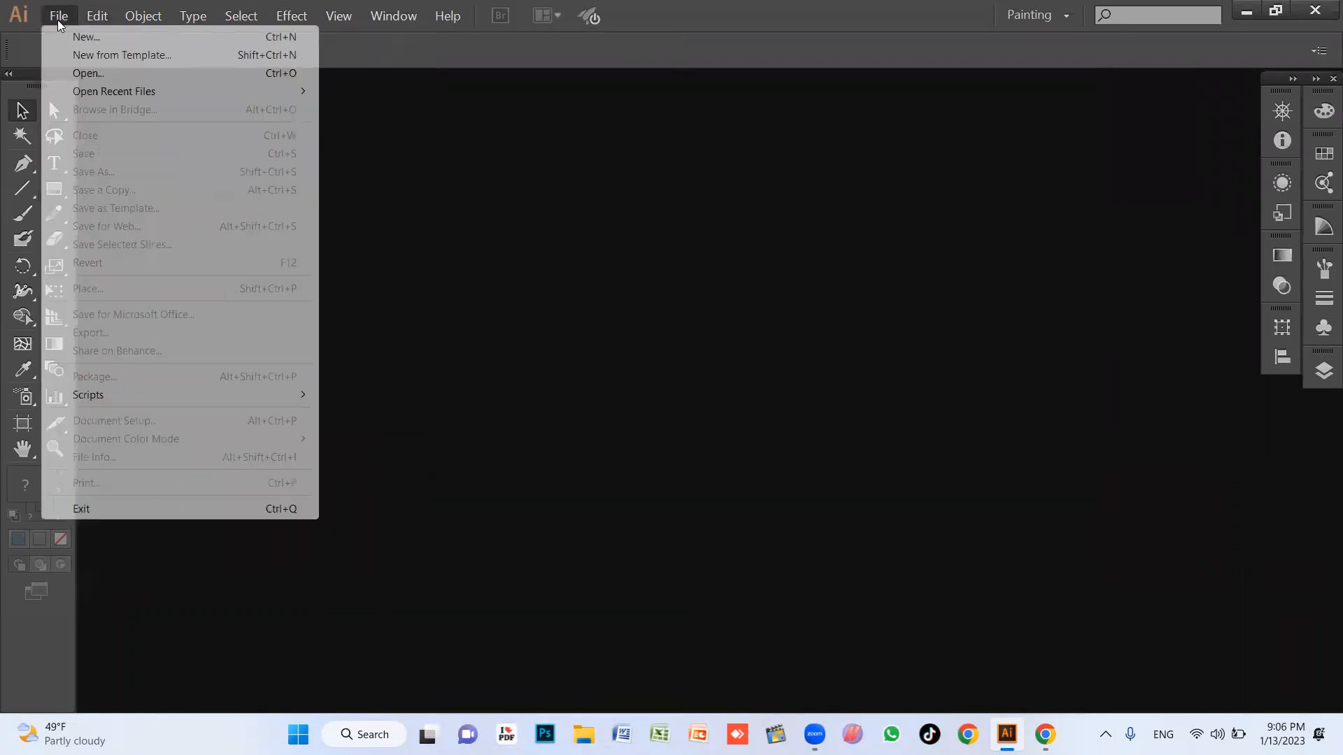
mouse_move(117, 24)
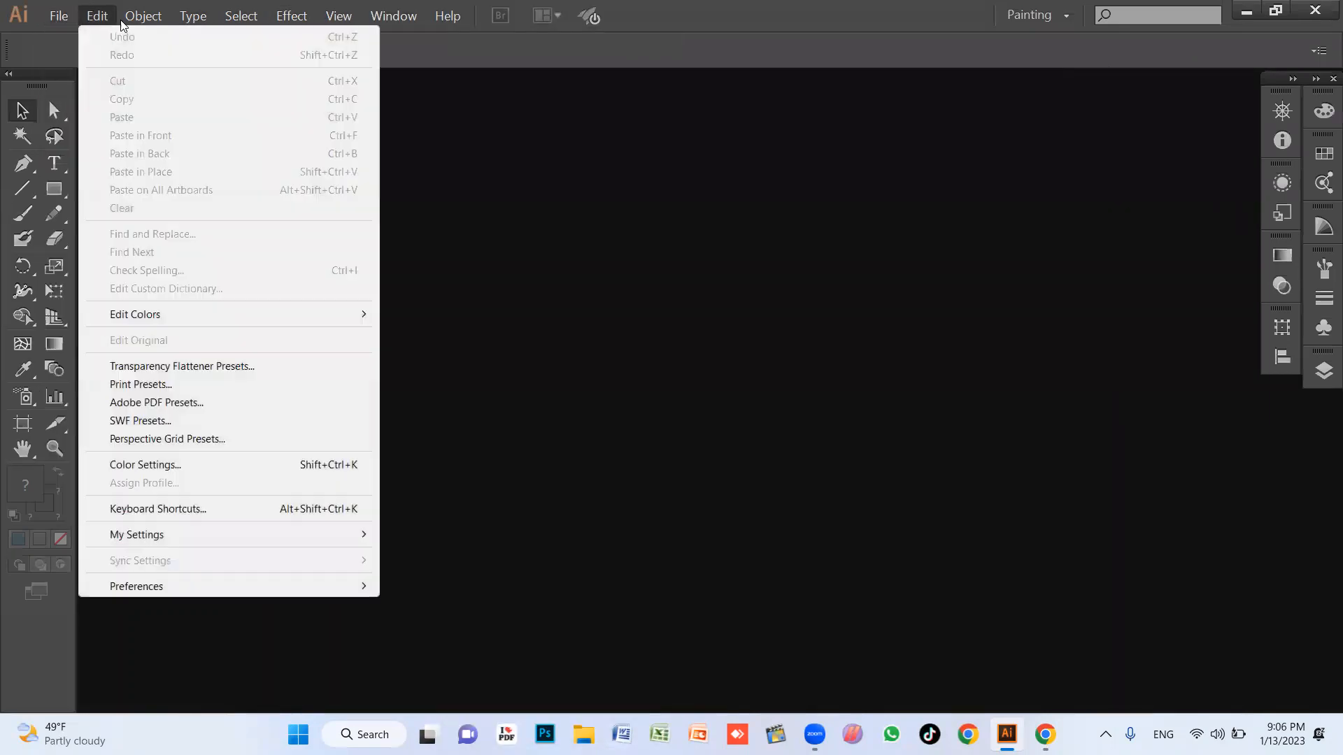
mouse_move(363, 17)
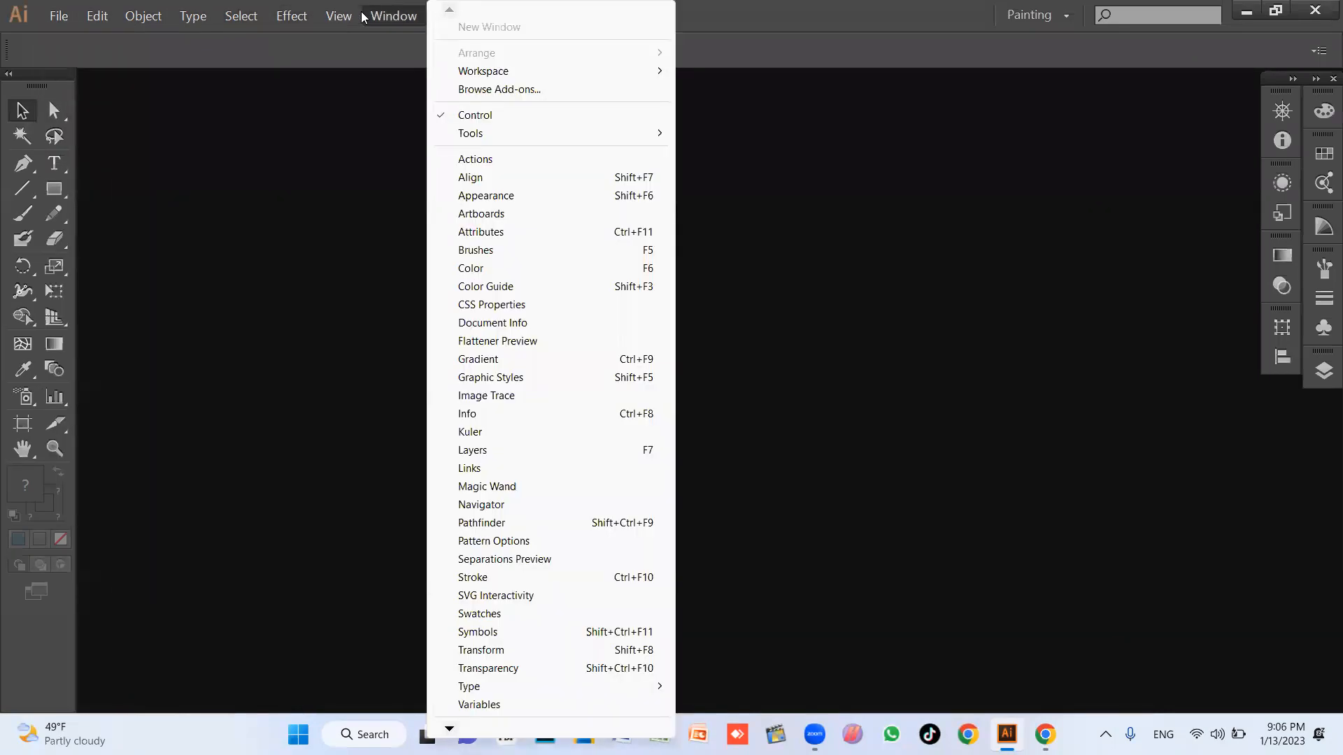
left_click(765, 28)
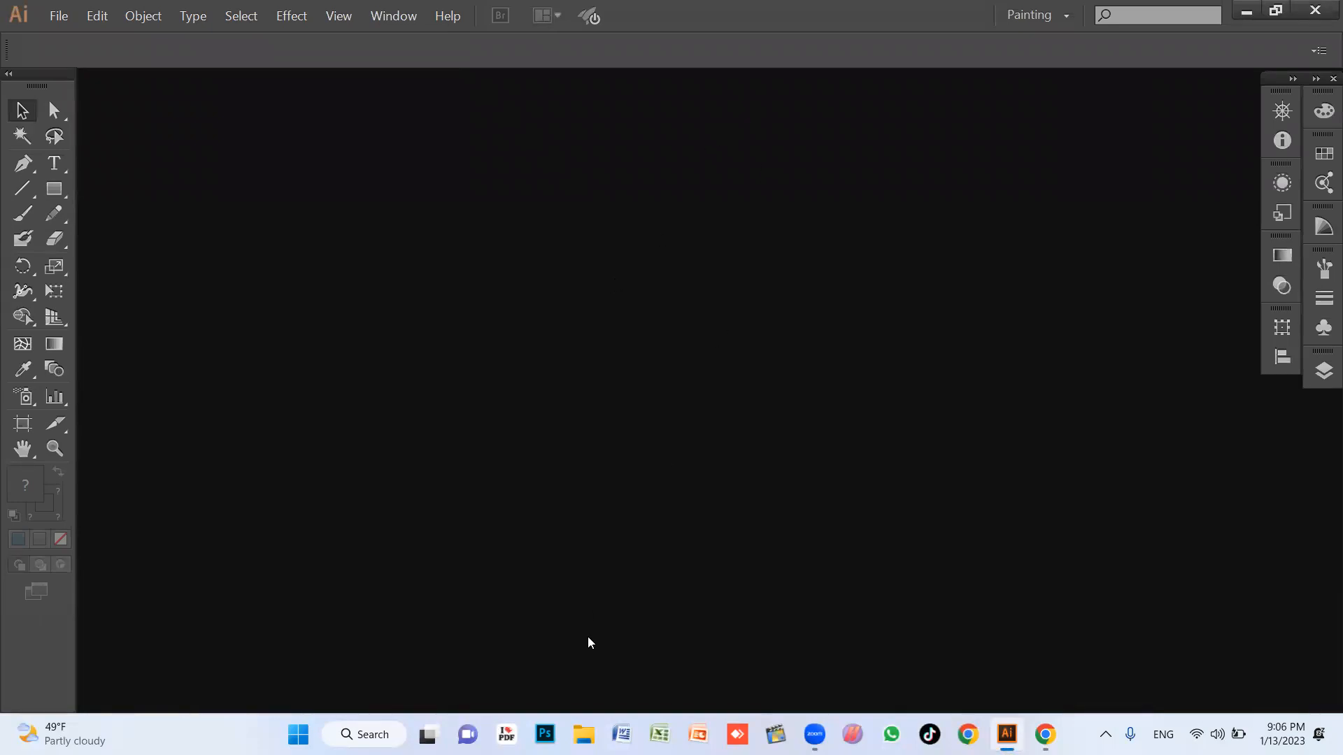
Start a new document and reposition its settings dialog over the workspace.
left_click(58, 16)
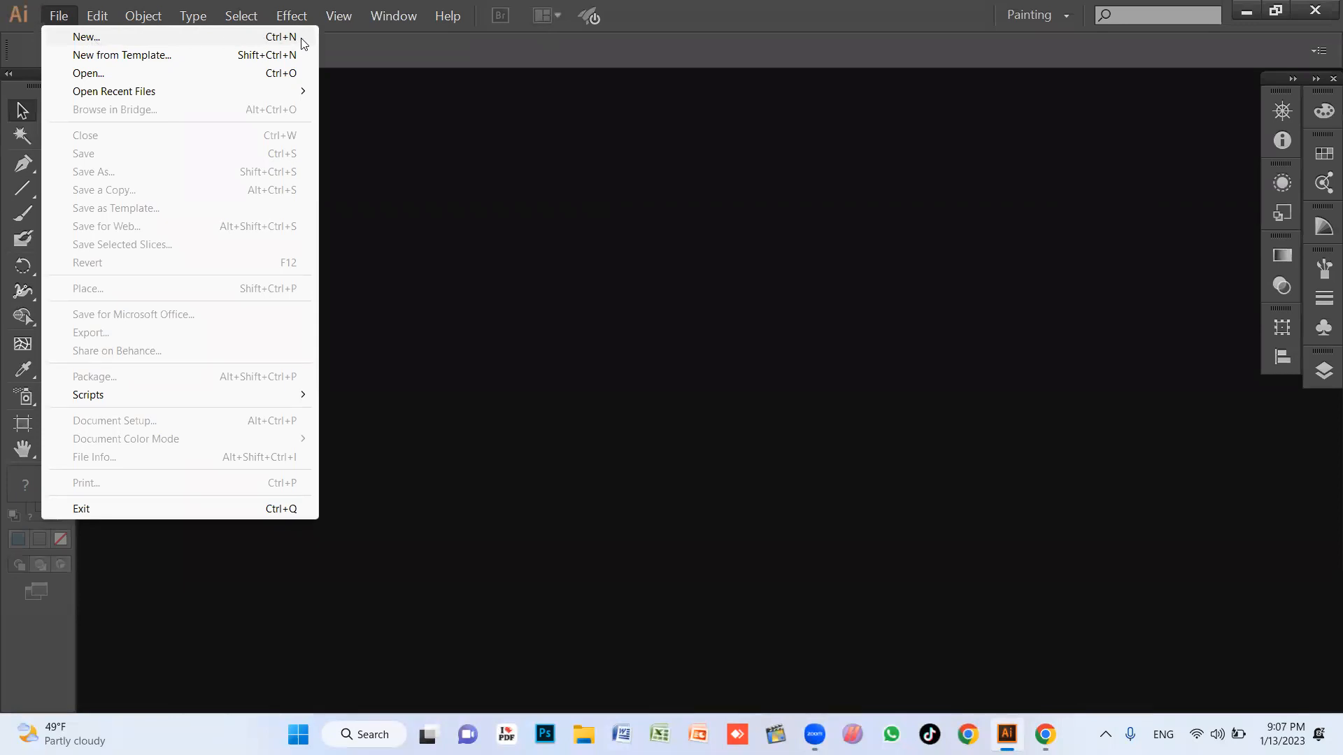
left_click(261, 39)
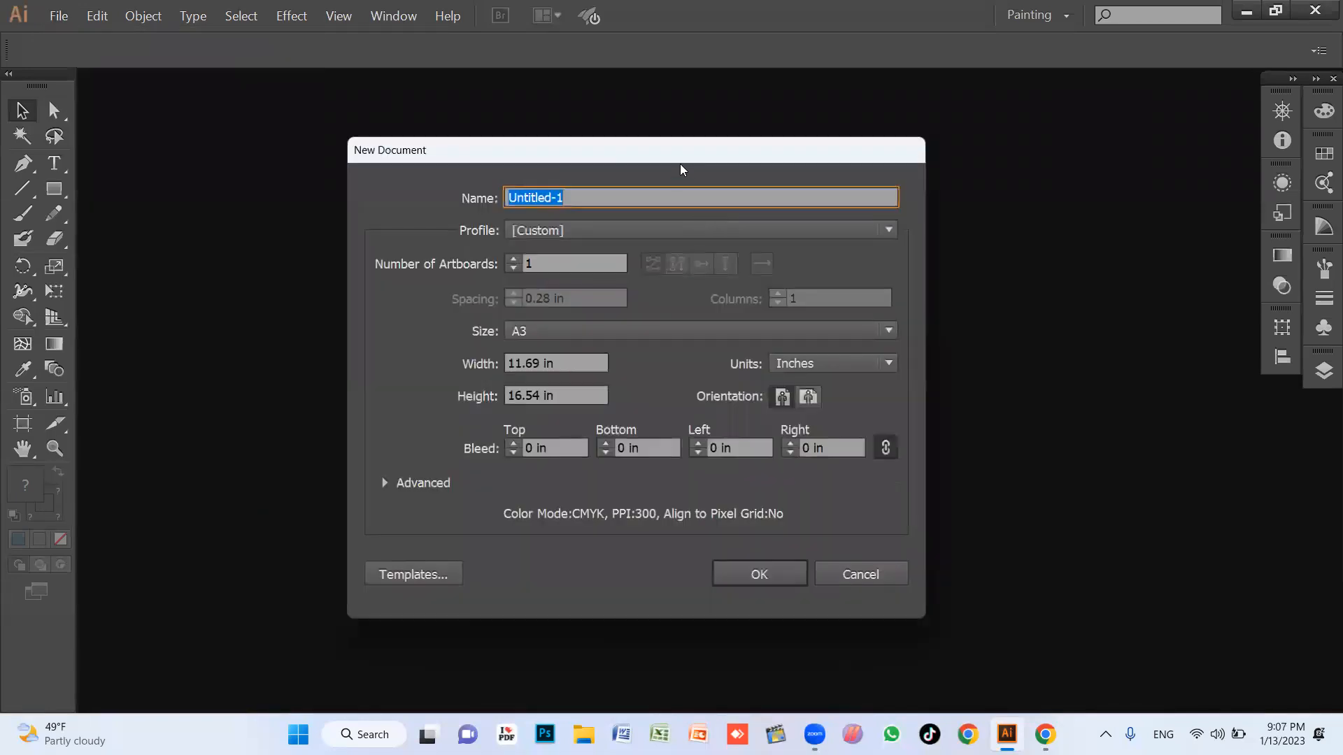
left_click_drag(654, 149, 675, 126)
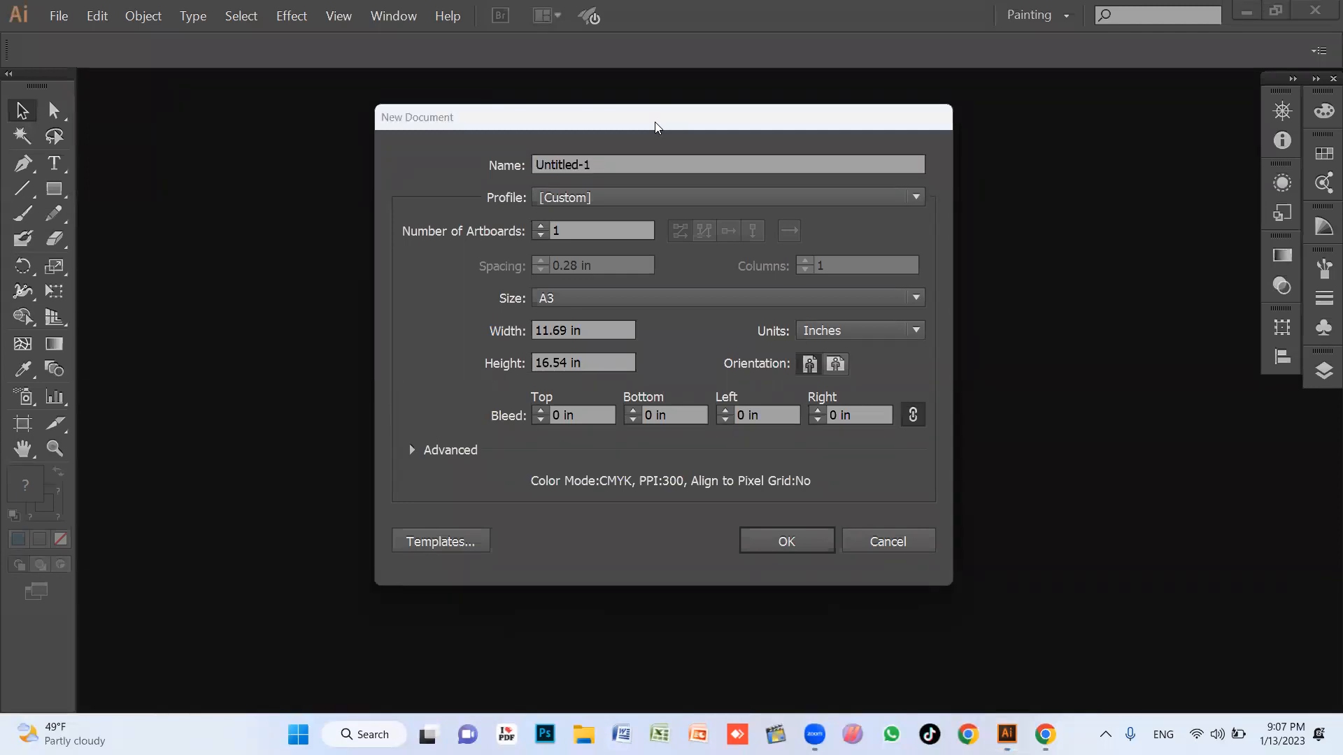
left_click(725, 124)
left_click_drag(718, 125, 721, 130)
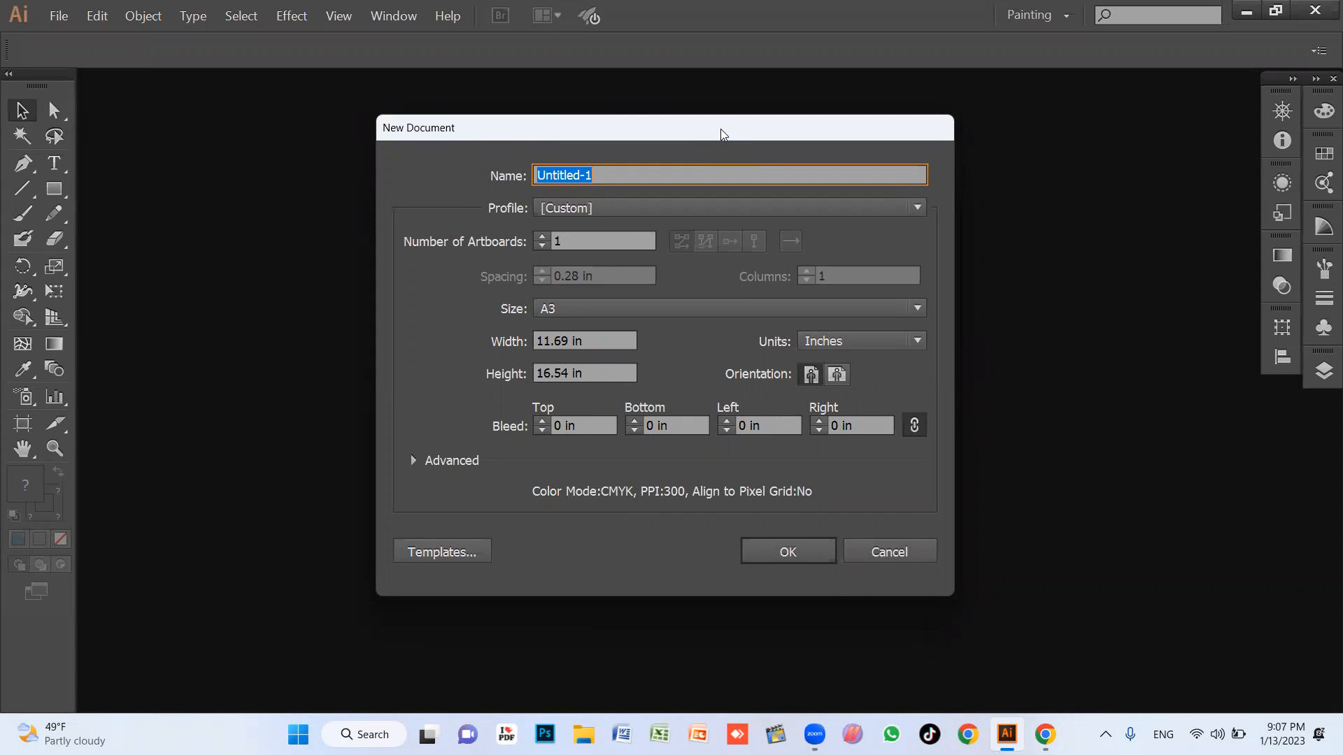
Examine the page size presets and measurement units offered for the new document.
left_click(735, 310)
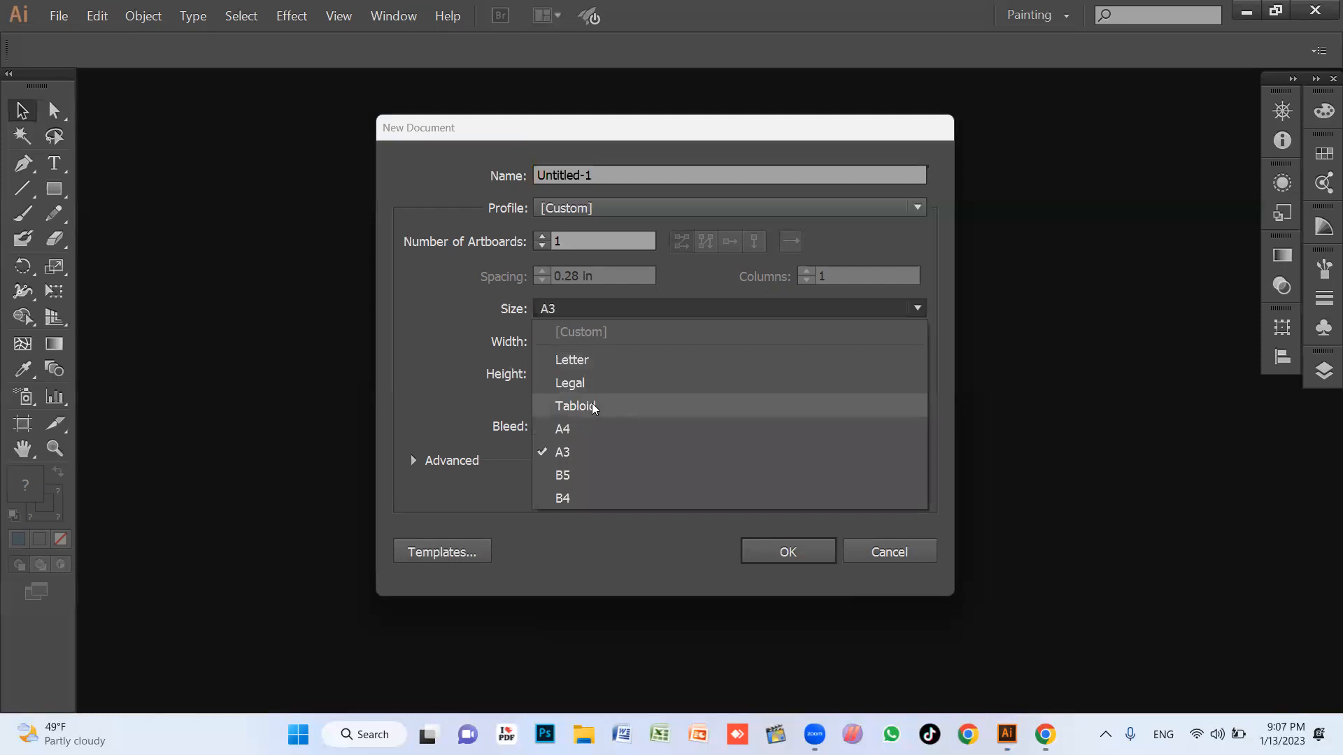
left_click(466, 352)
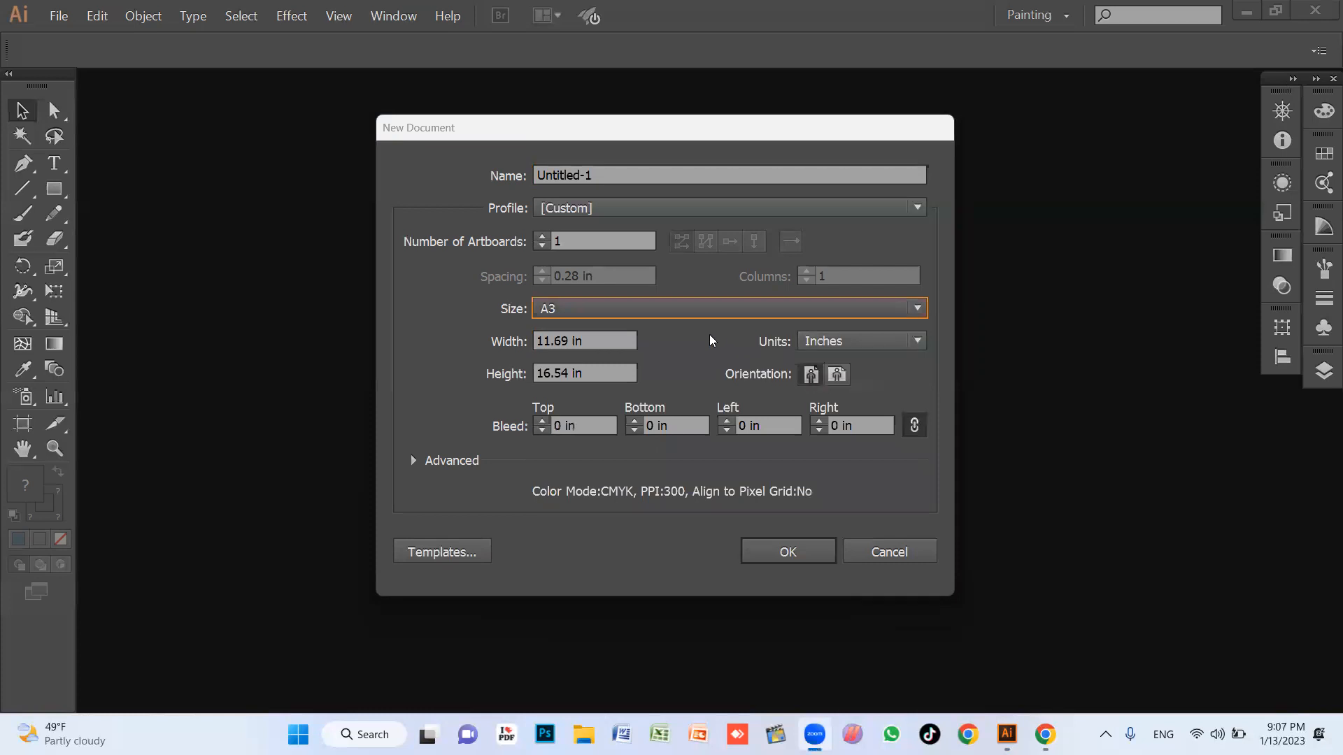
left_click(775, 343)
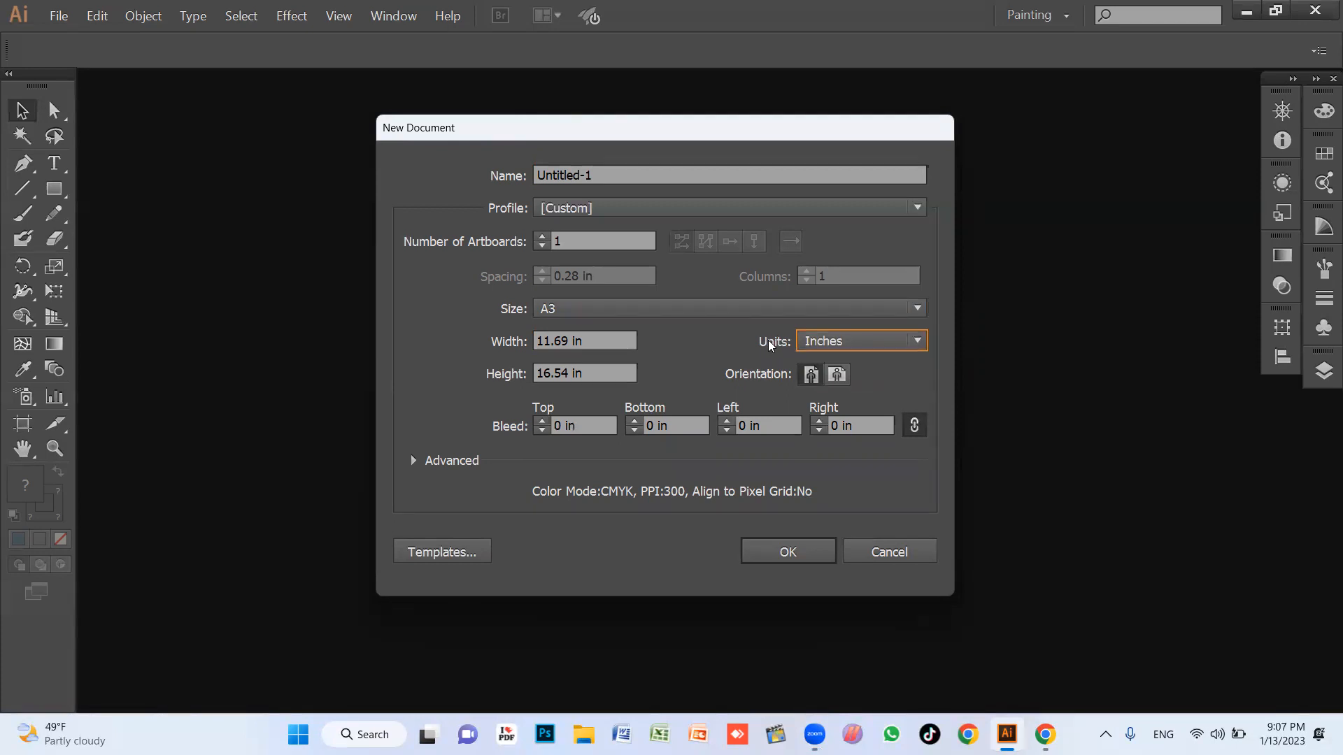
left_click(864, 340)
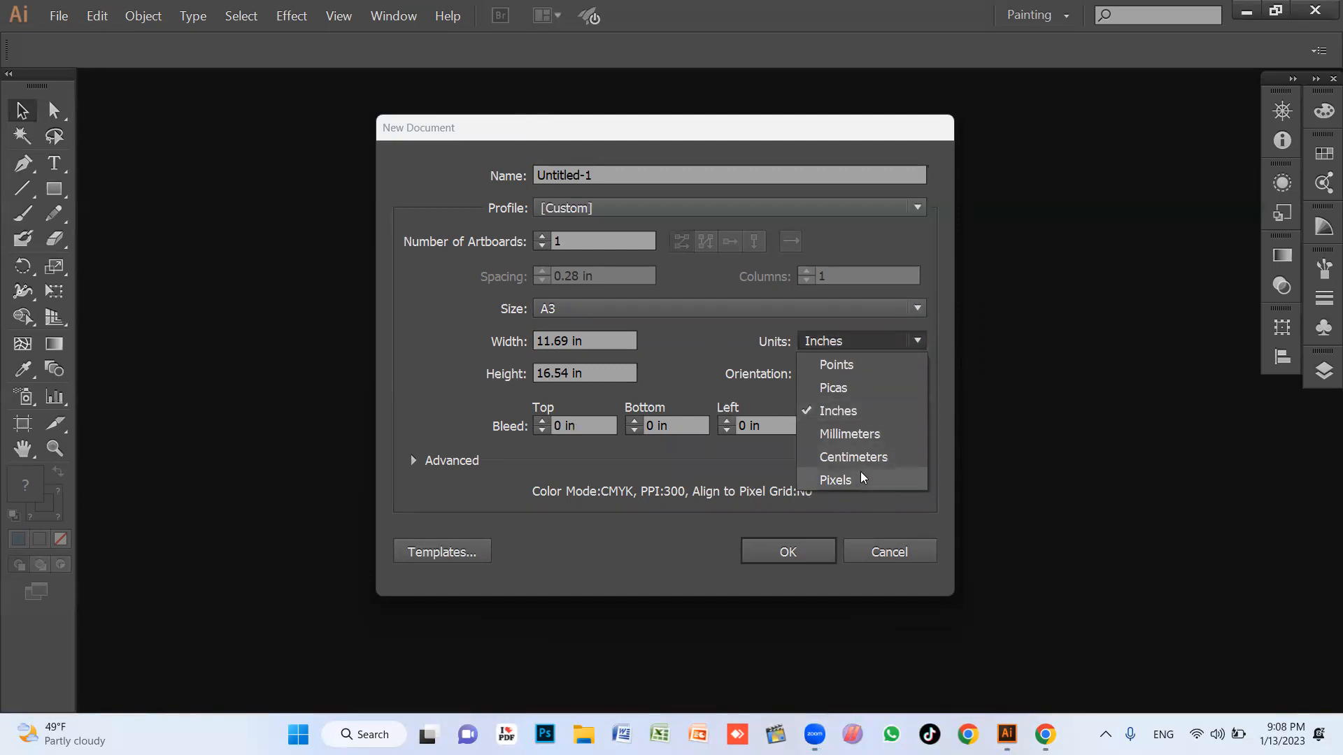
left_click(862, 410)
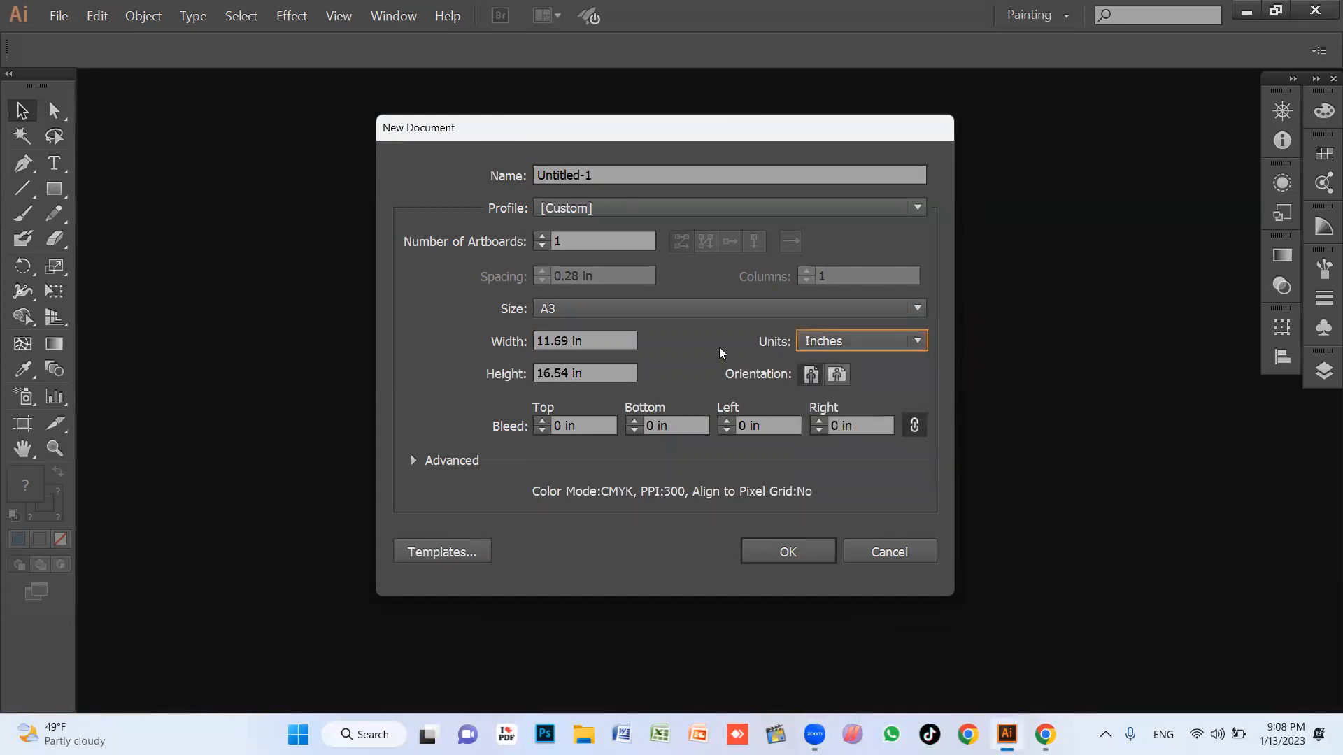
Switch the new document's units to Pixels and return them to Inches.
left_click(867, 342)
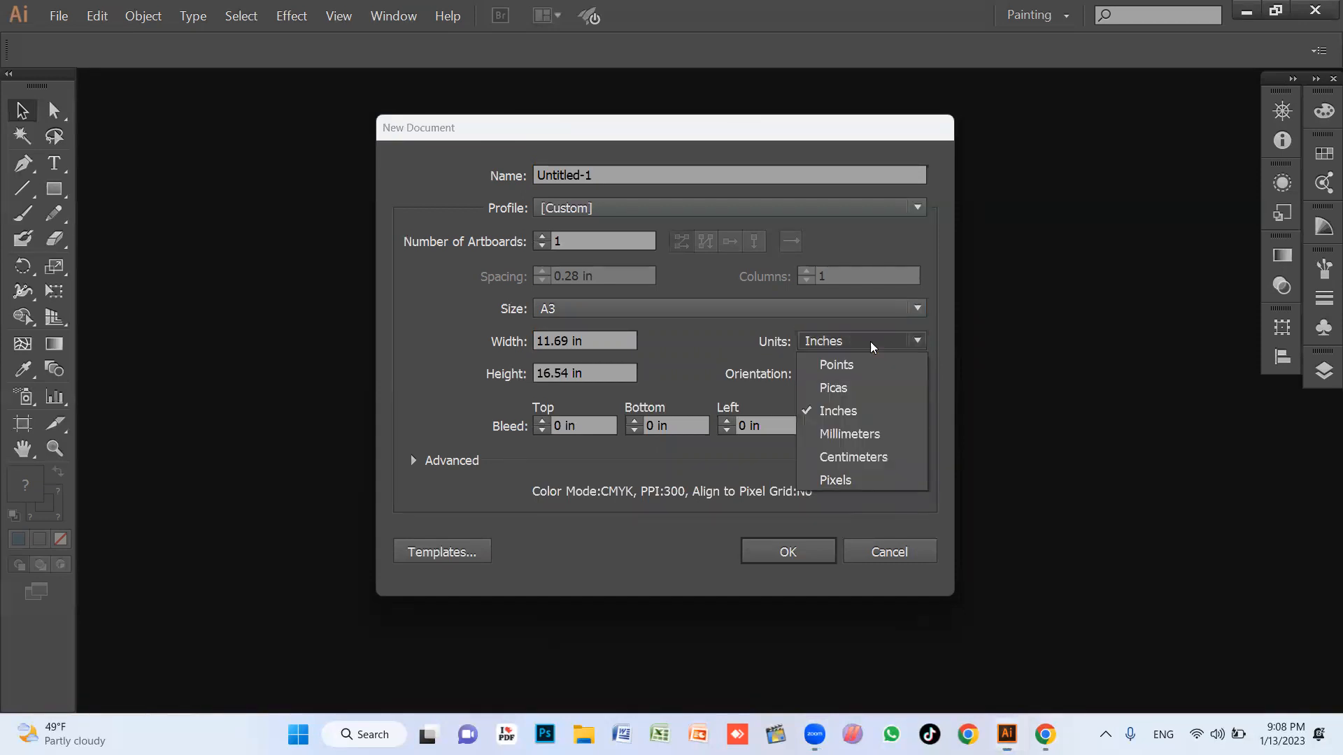
left_click(863, 482)
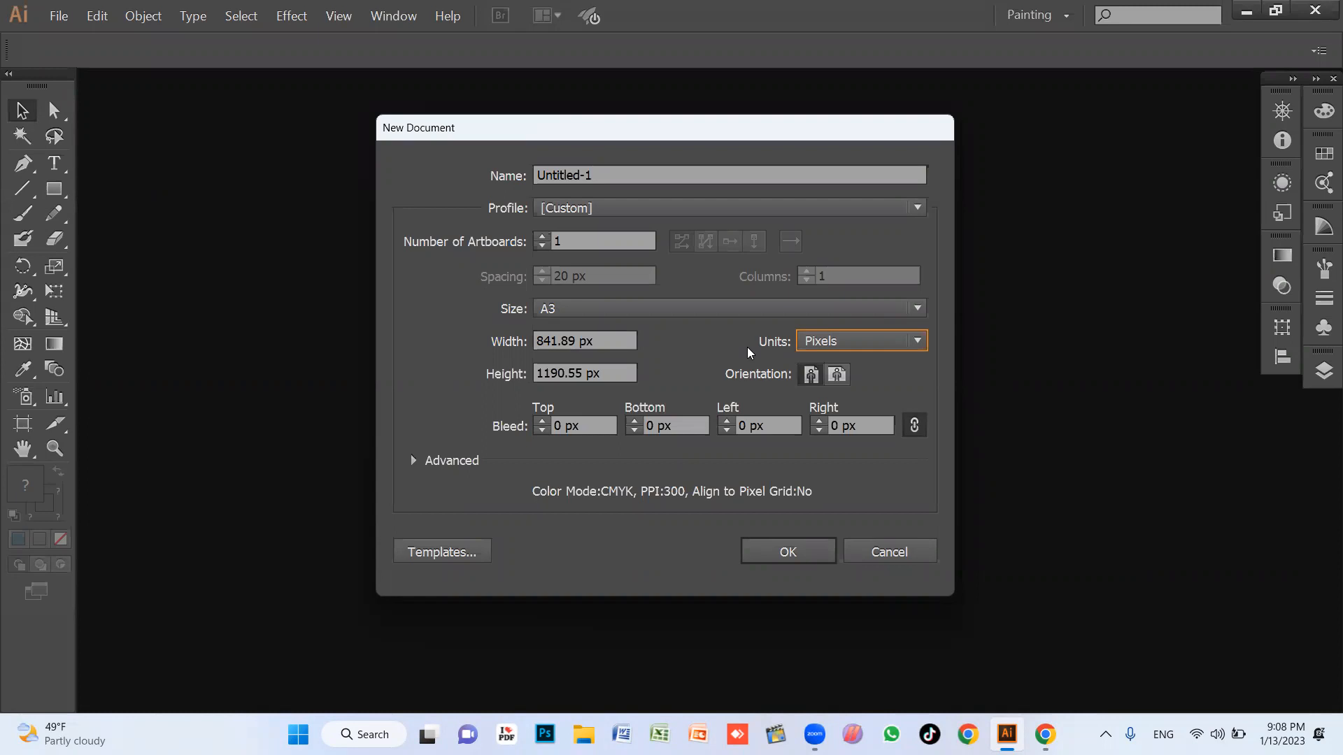
left_click(853, 340)
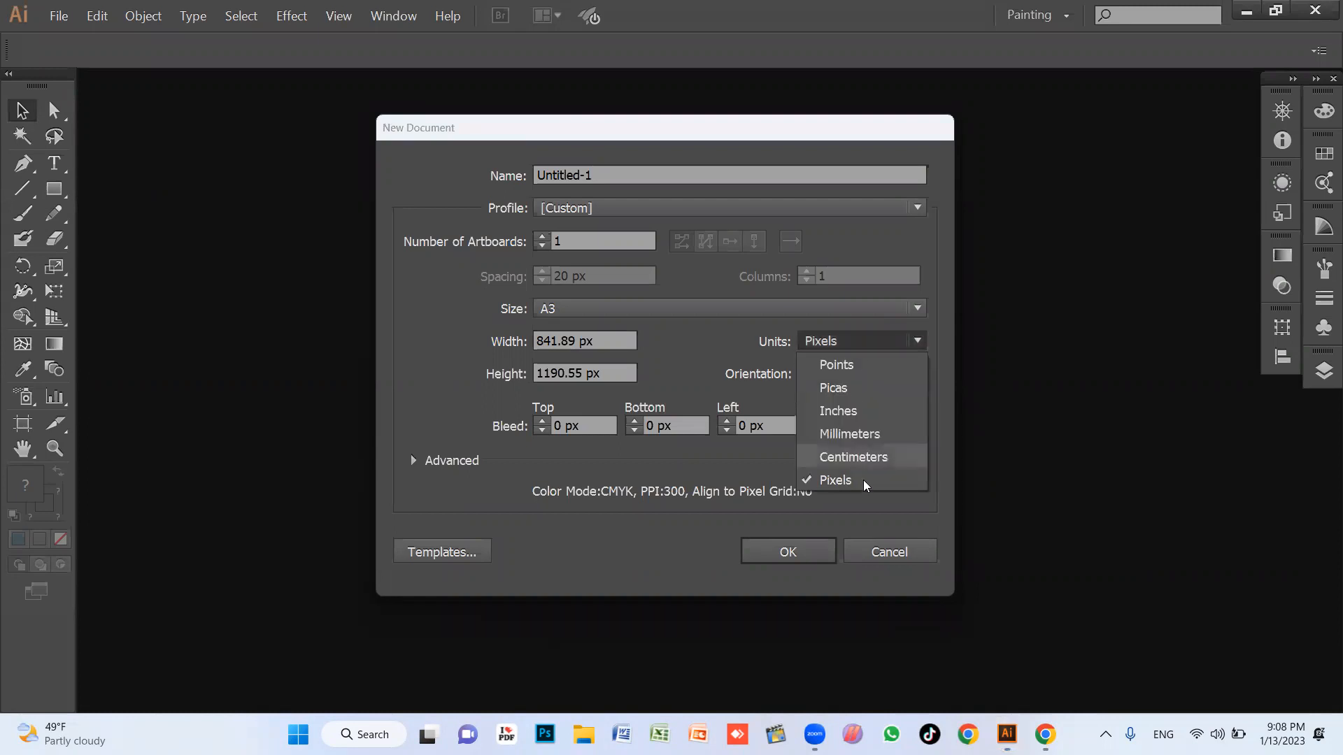
left_click(861, 480)
left_click(858, 345)
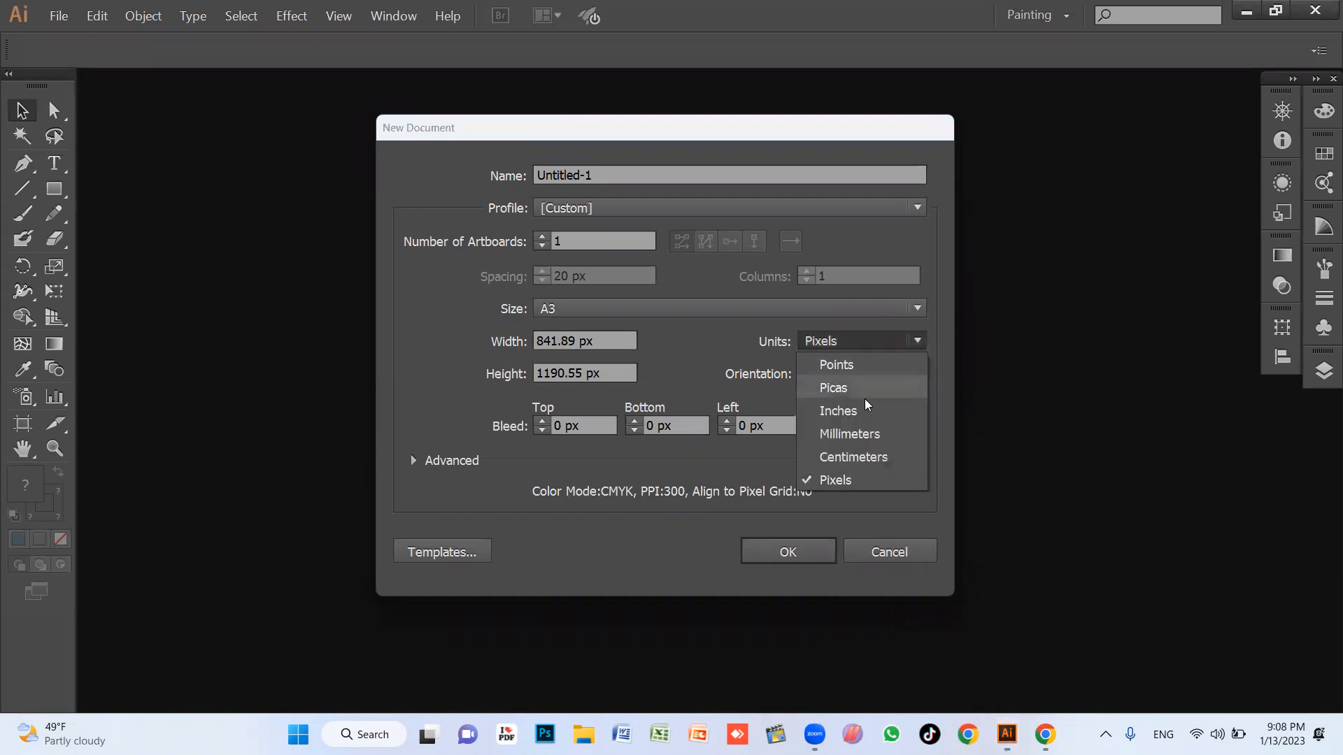
left_click(867, 411)
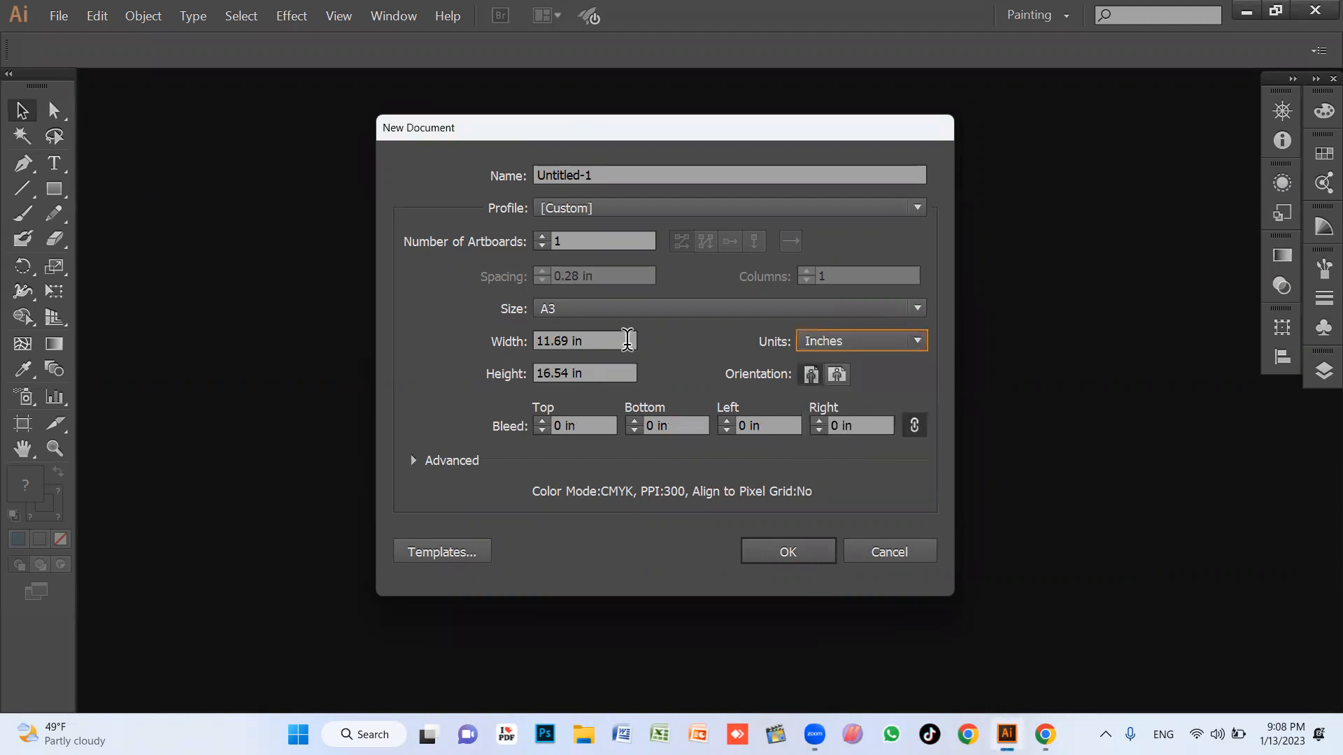
left_click(551, 369)
left_click(569, 341)
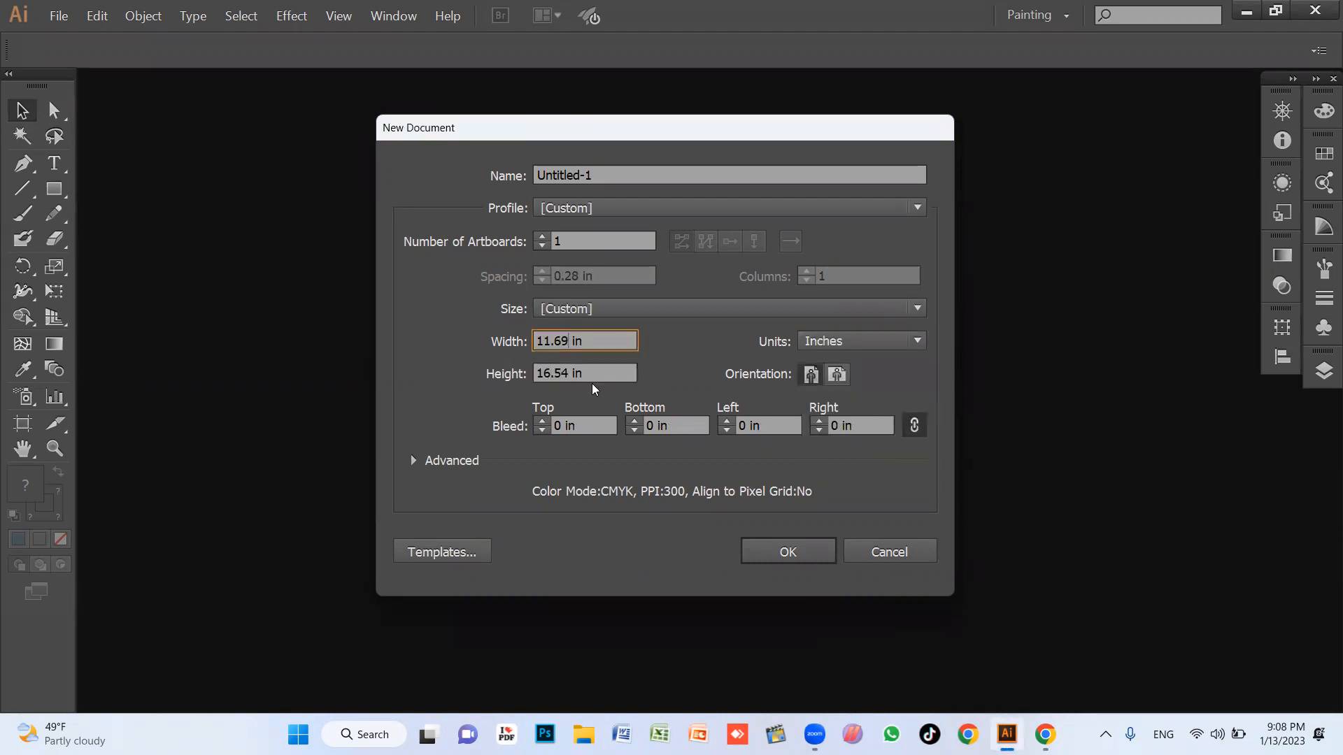
left_click(863, 341)
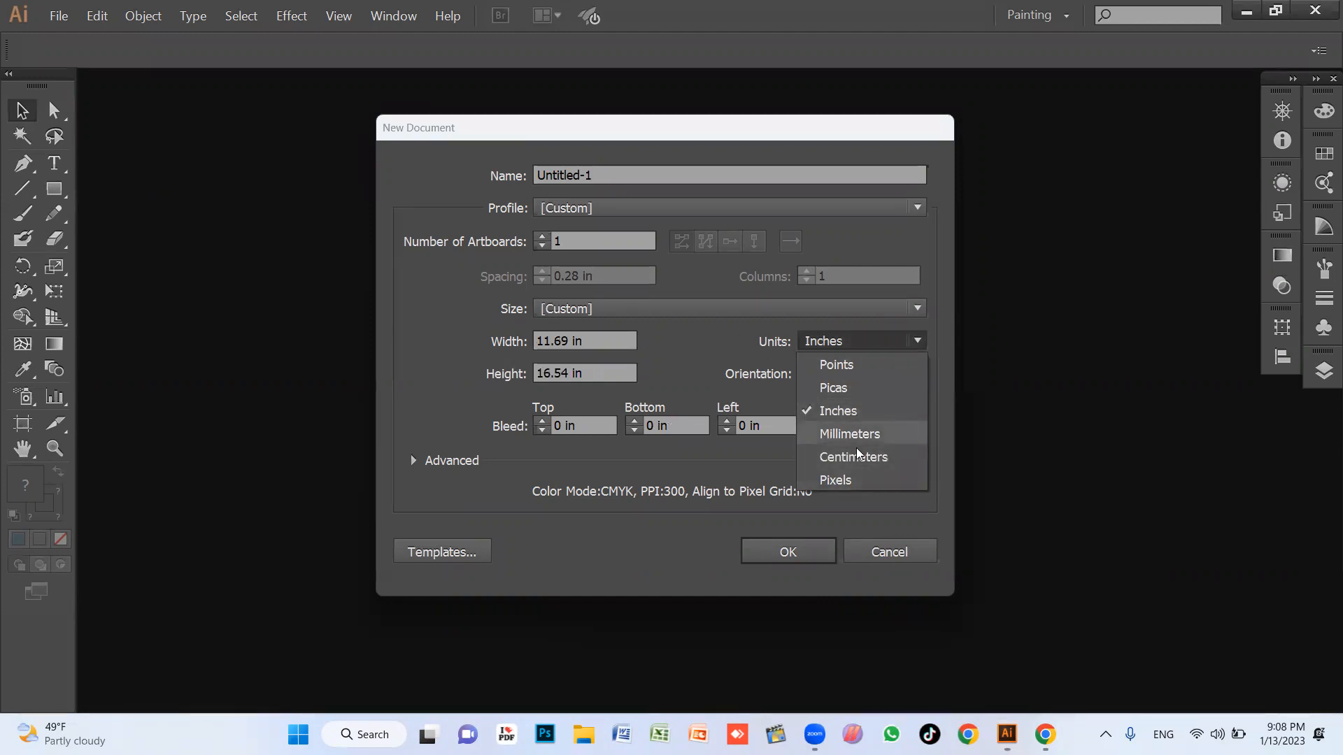
left_click(696, 349)
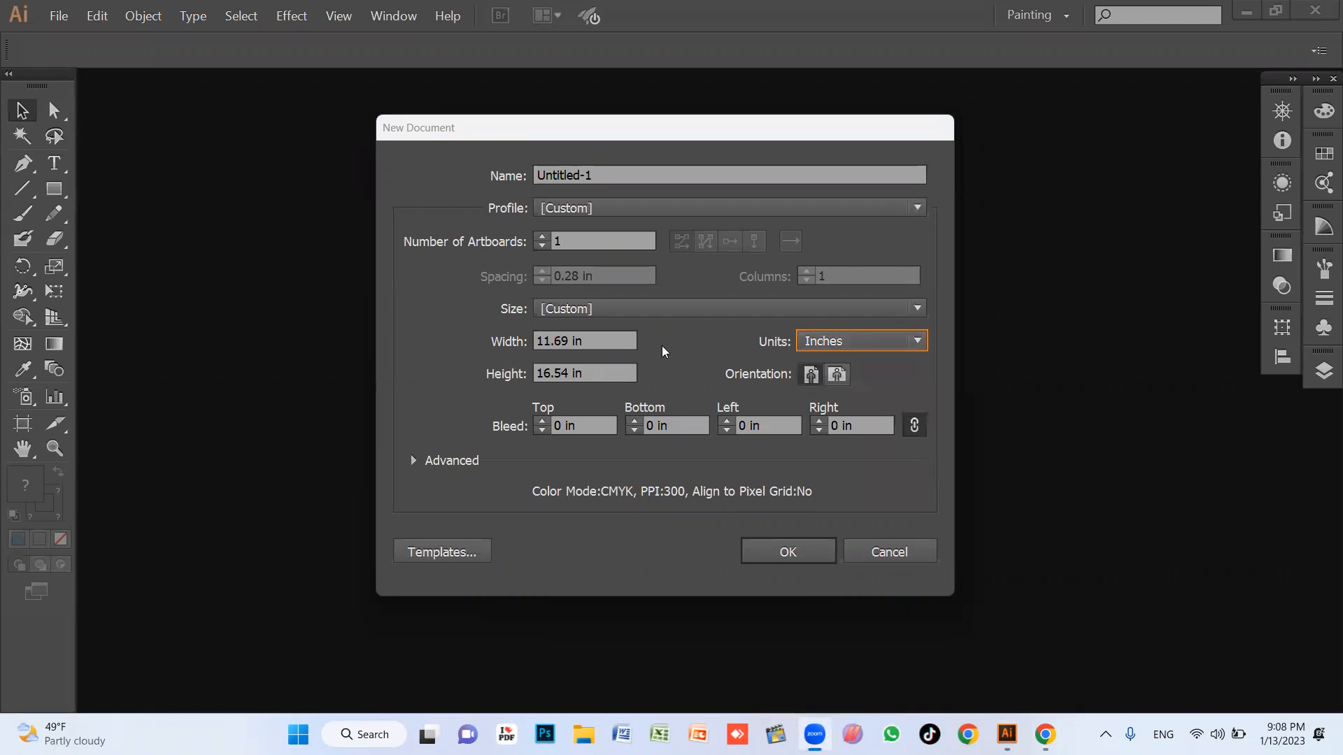
left_click(867, 343)
left_click(708, 337)
Name the new document "My first class".
left_click_drag(634, 172, 512, 175)
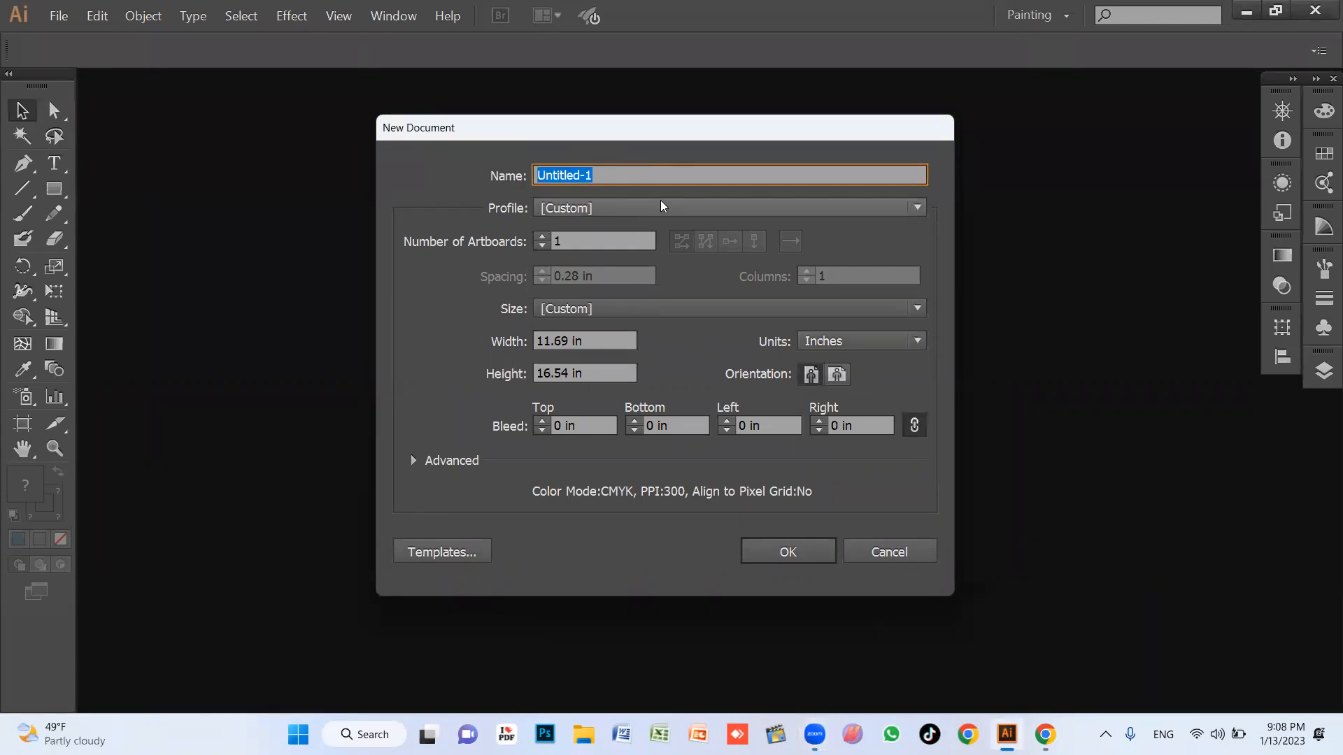
type("M")
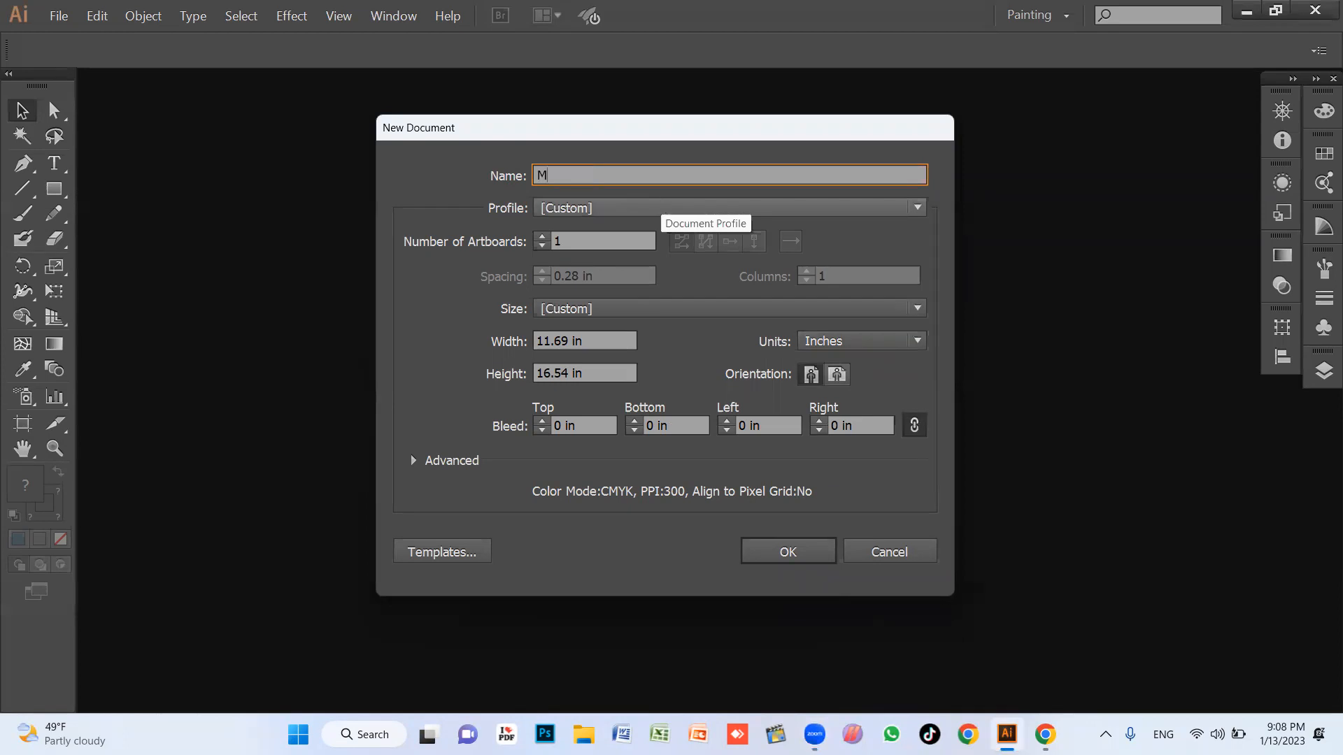
type("y first class")
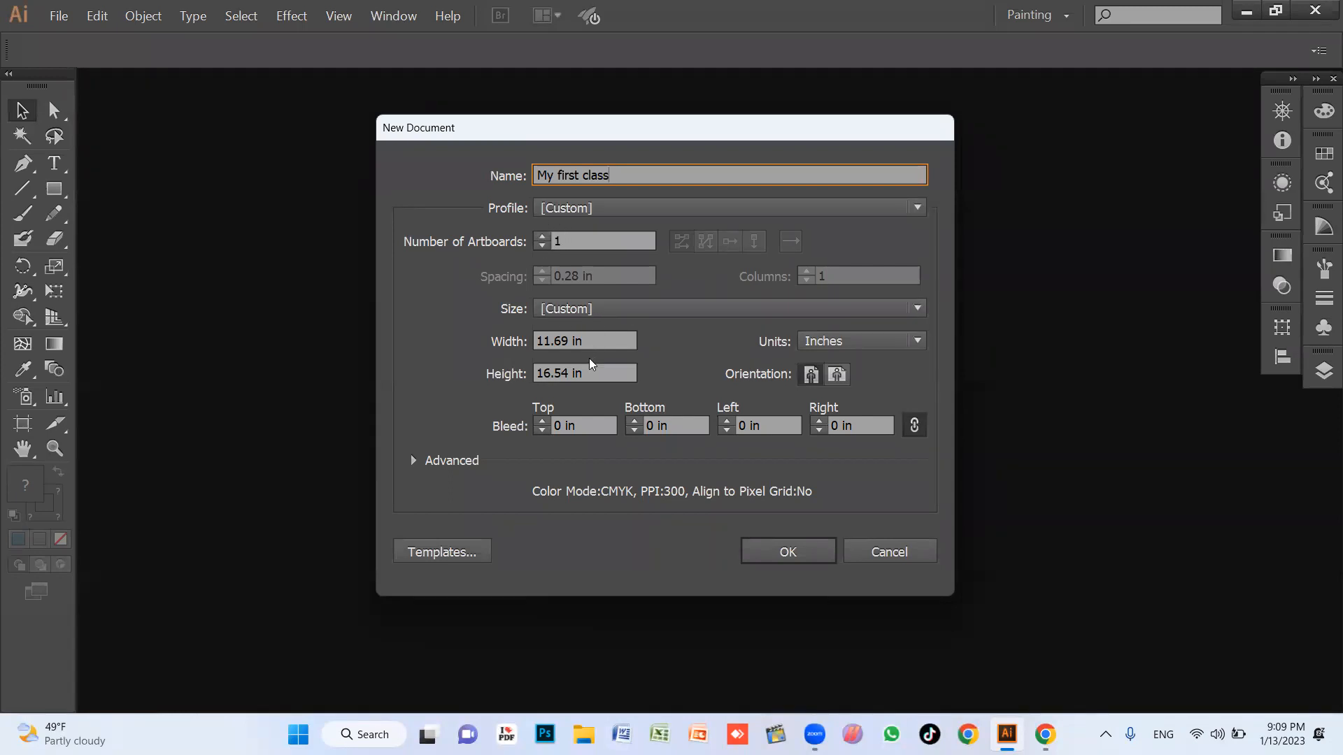
Set the document units to Pixels and the page size to 1000 px wide by 1000 px high.
left_click(844, 342)
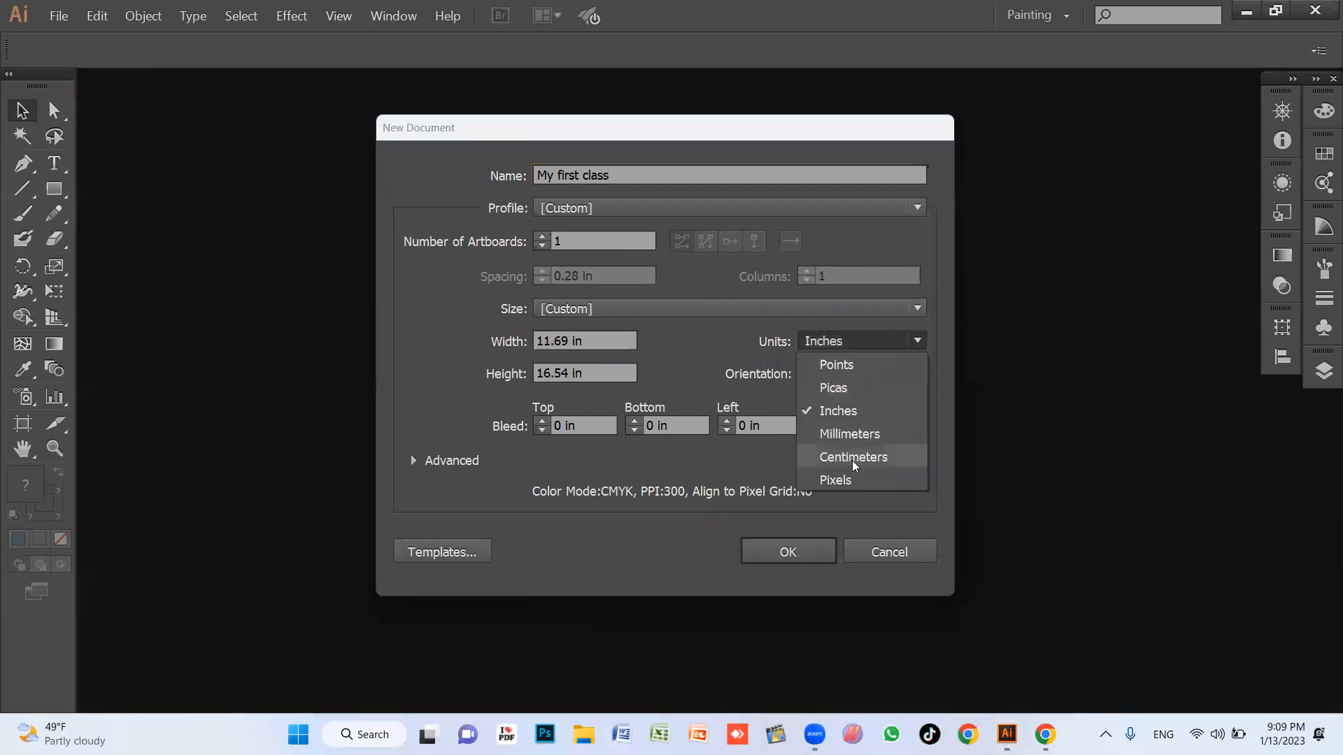
left_click(853, 473)
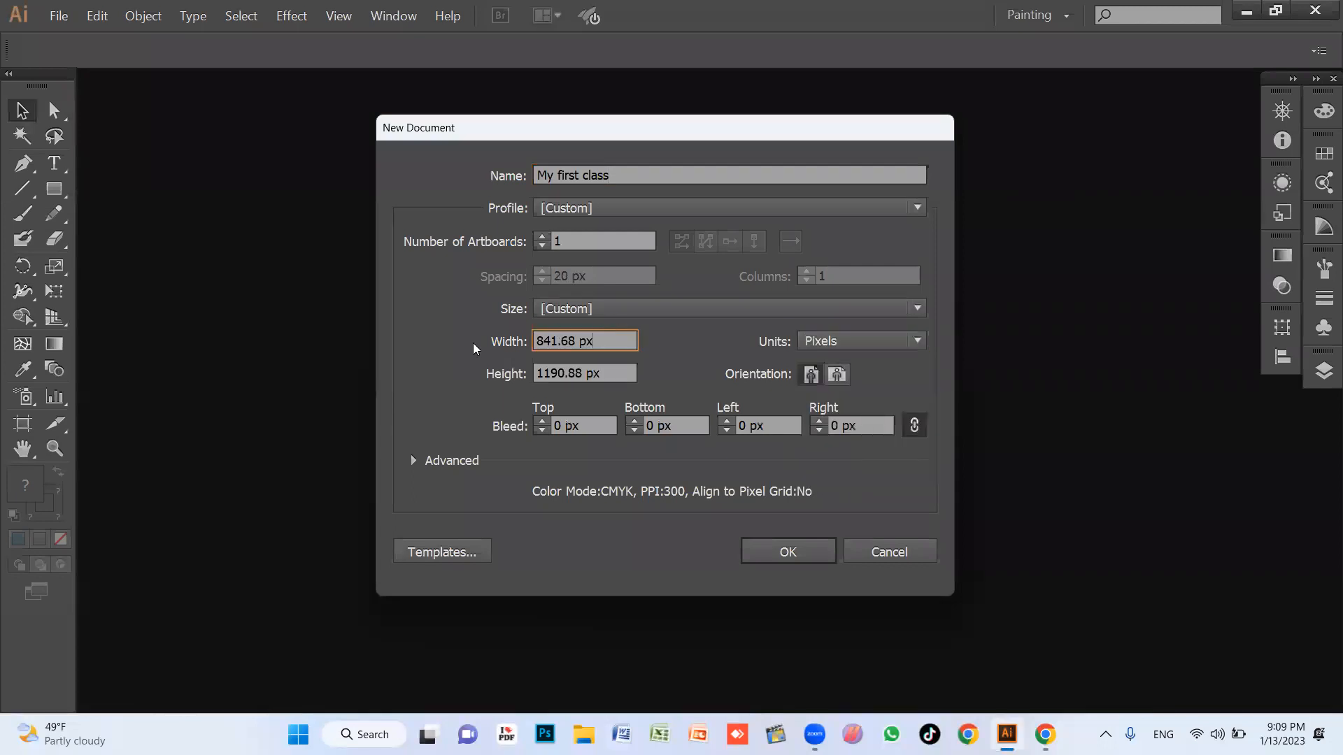
left_click_drag(596, 342, 519, 336)
left_click_drag(606, 336, 501, 336)
type("1000")
key("Tab")
type("1000")
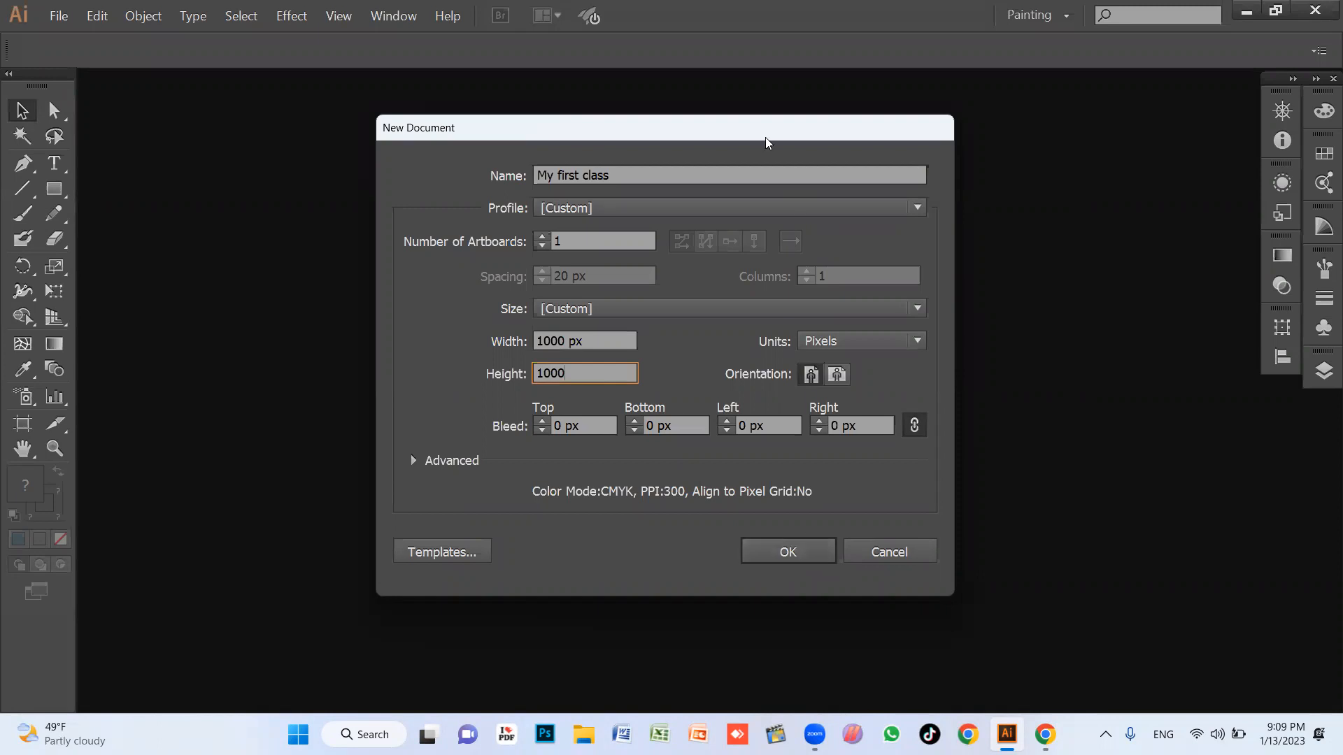
left_click(1292, 92)
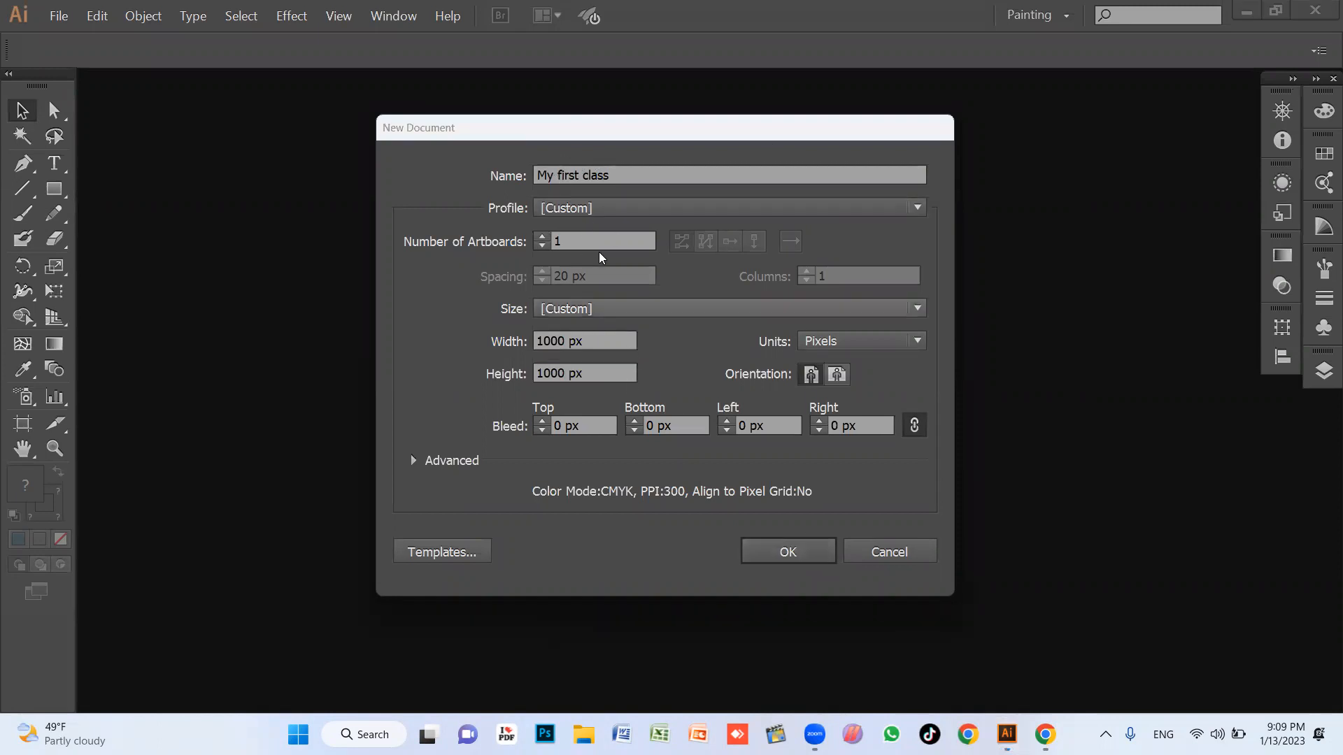
Examine the advanced color mode, raster effects and preview mode settings of the new document.
left_click(420, 463)
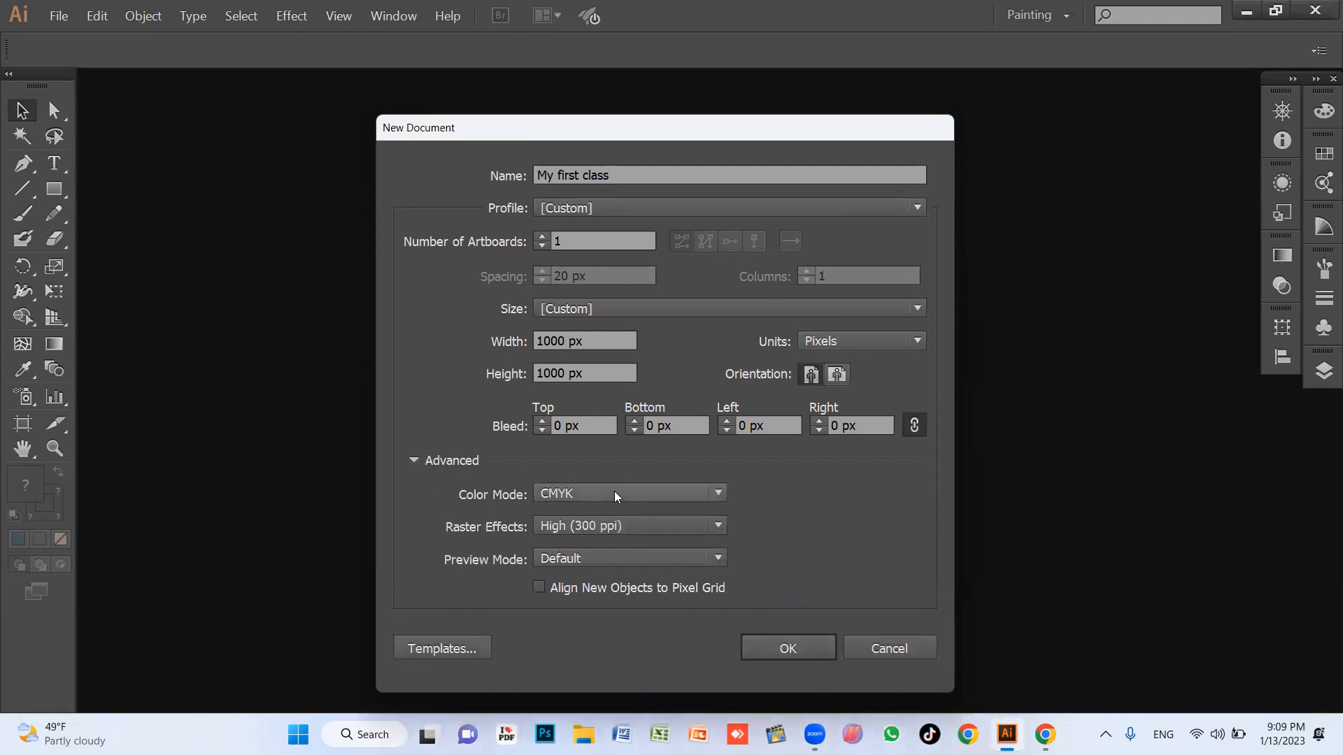
left_click(420, 460)
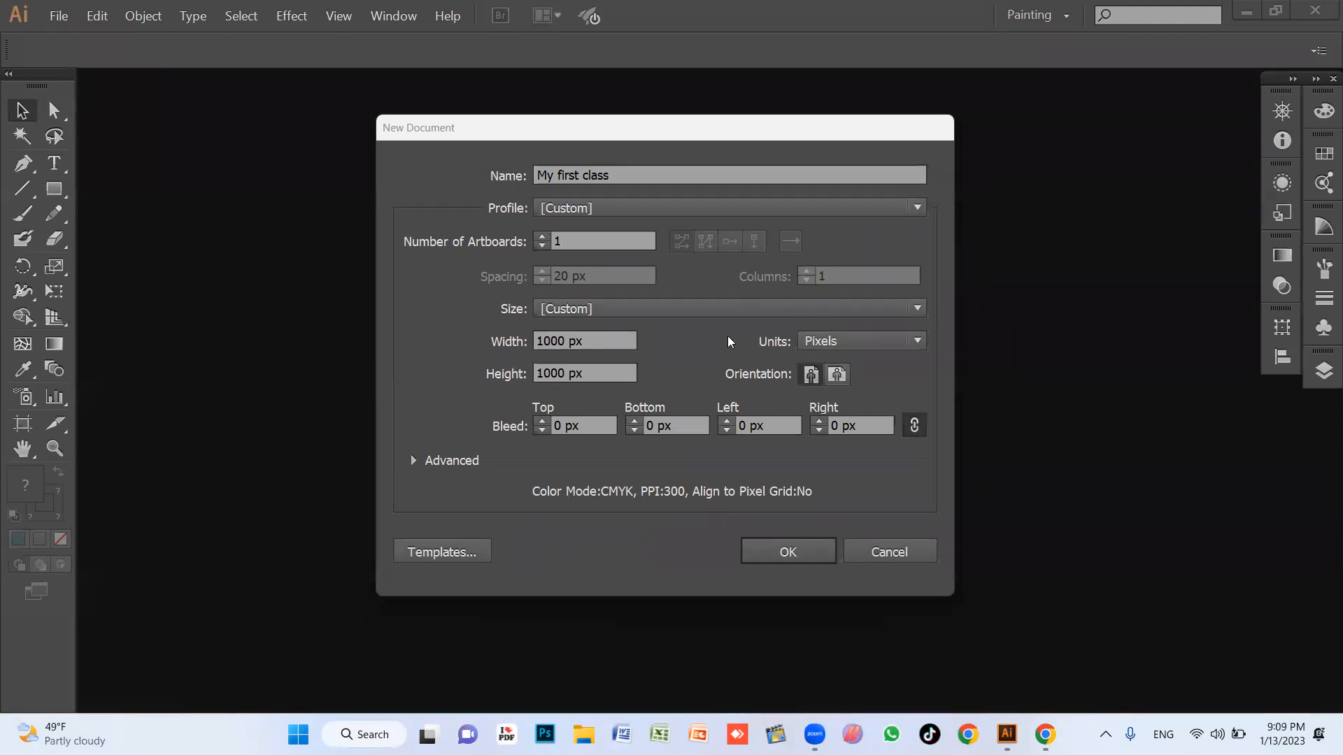
left_click_drag(610, 129, 619, 120)
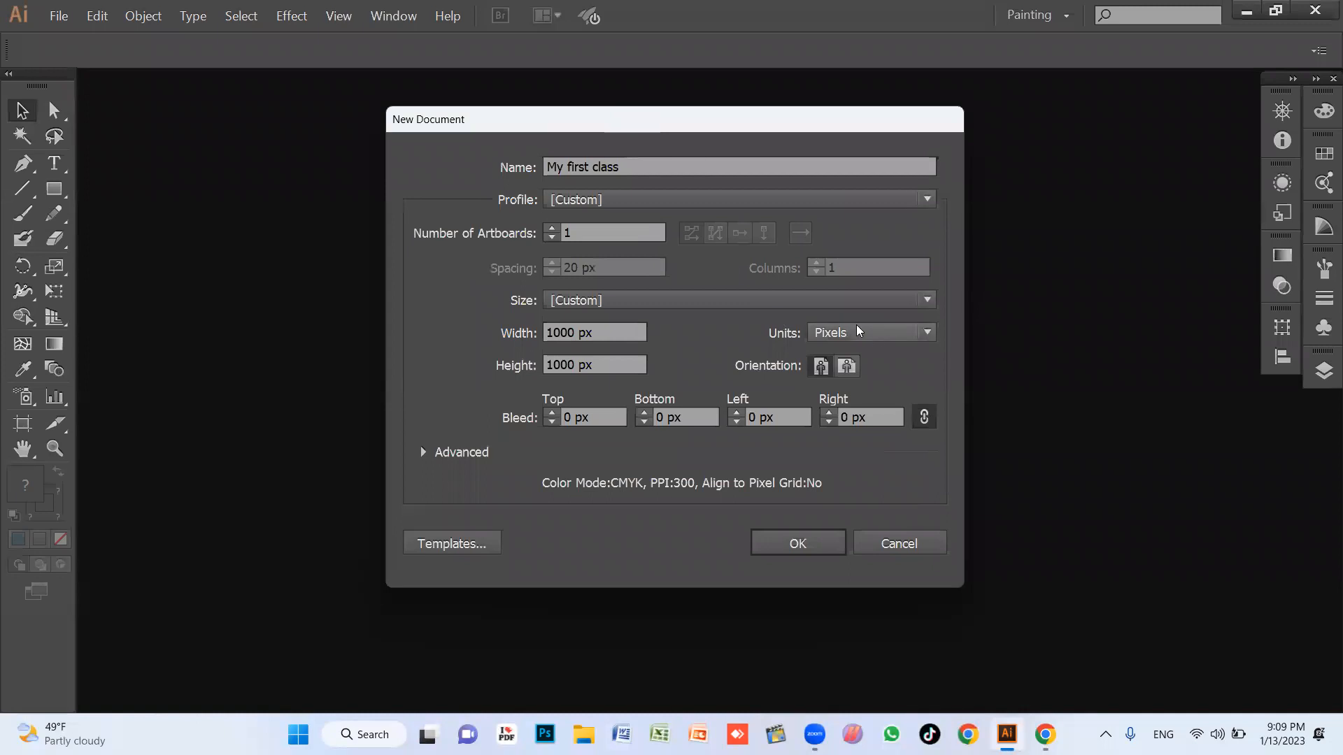
left_click(850, 336)
left_click(858, 470)
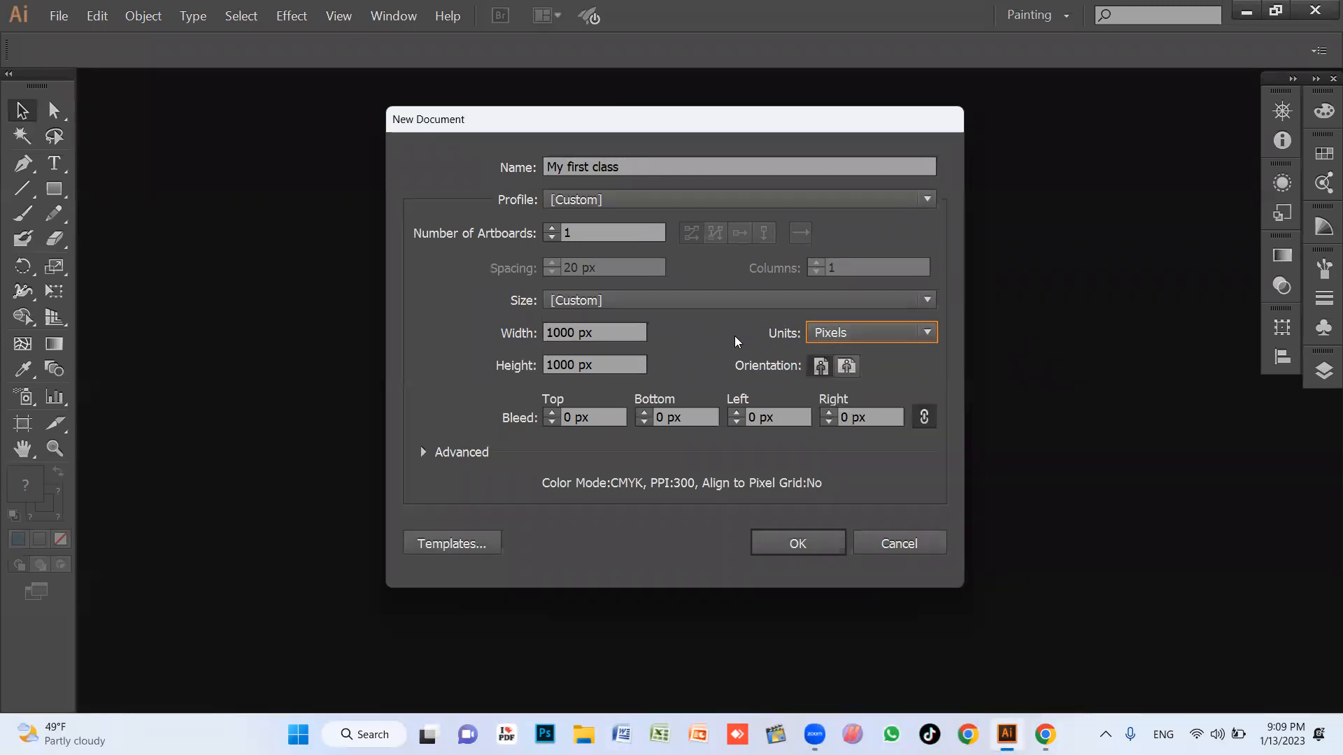
left_click(575, 331)
left_click_drag(598, 331, 544, 331)
left_click_drag(606, 367, 528, 366)
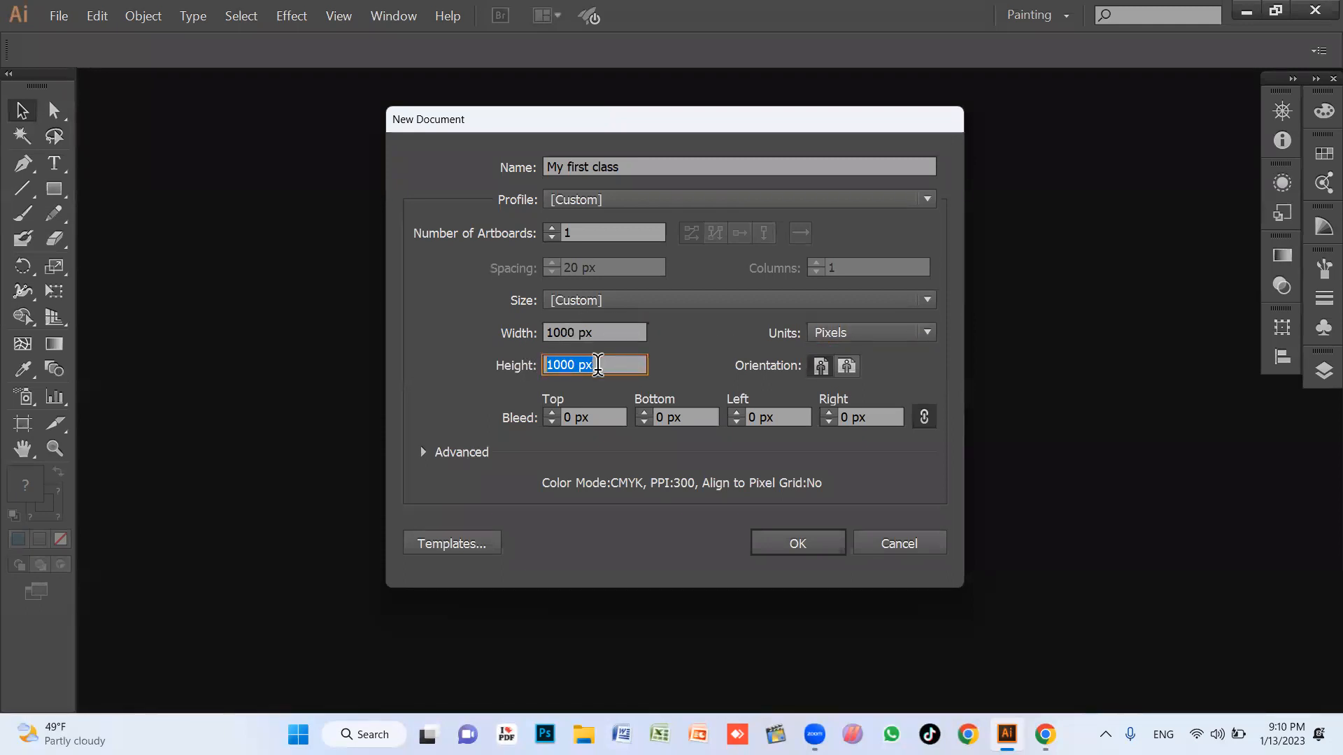
Confirm the new document settings and create the "My first class" document.
left_click_drag(657, 168, 543, 168)
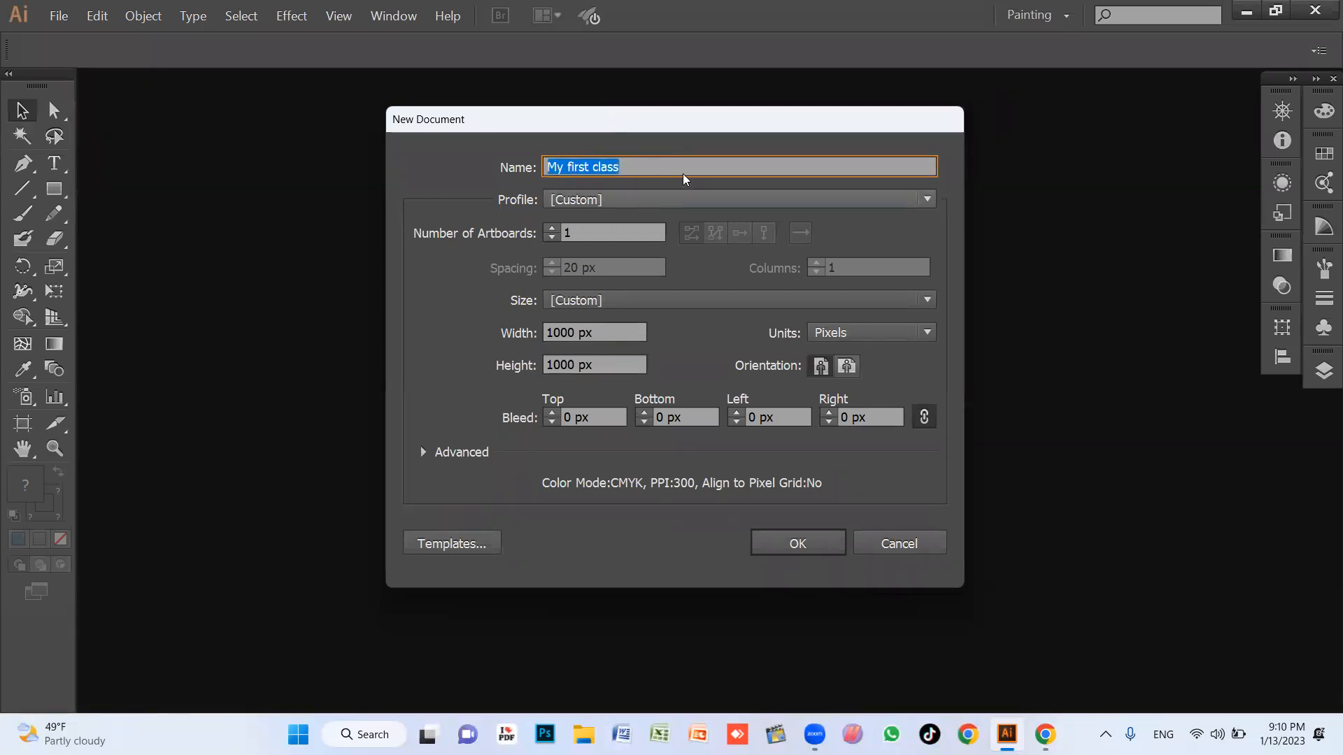
left_click(809, 543)
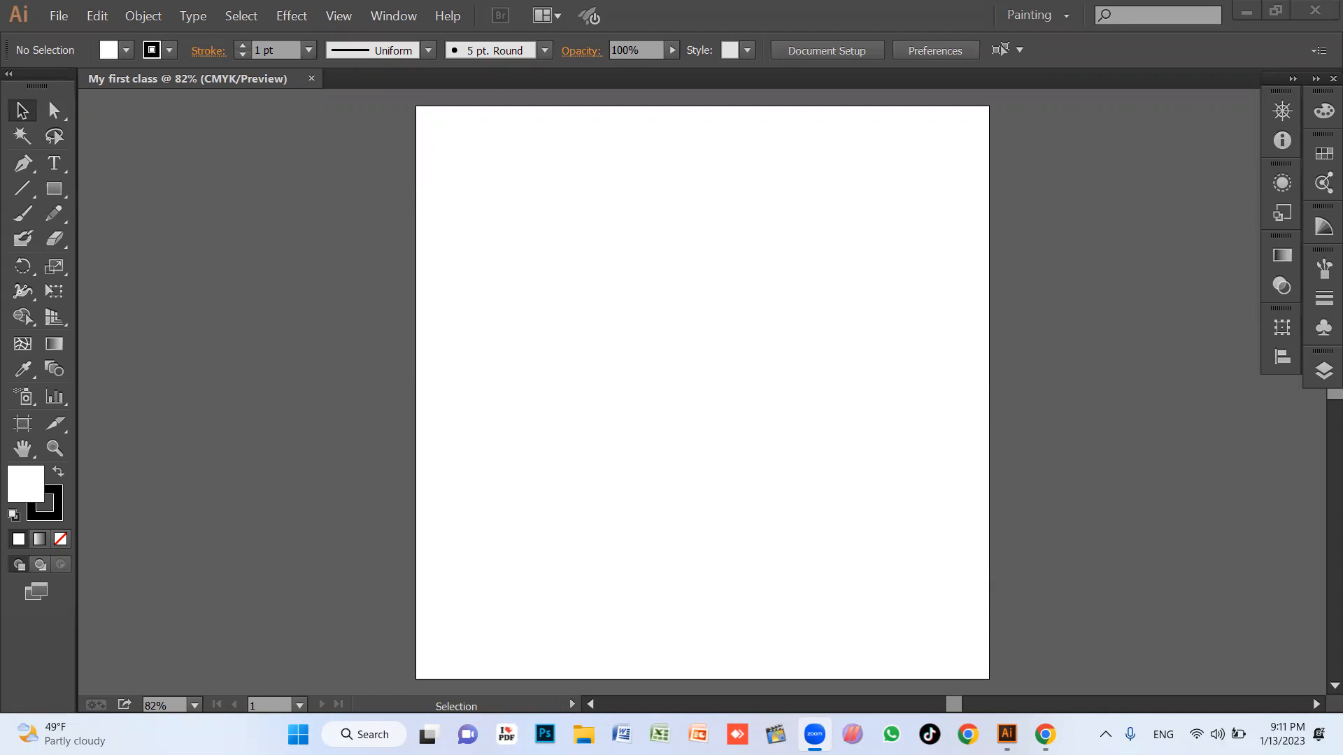
left_click(709, 333)
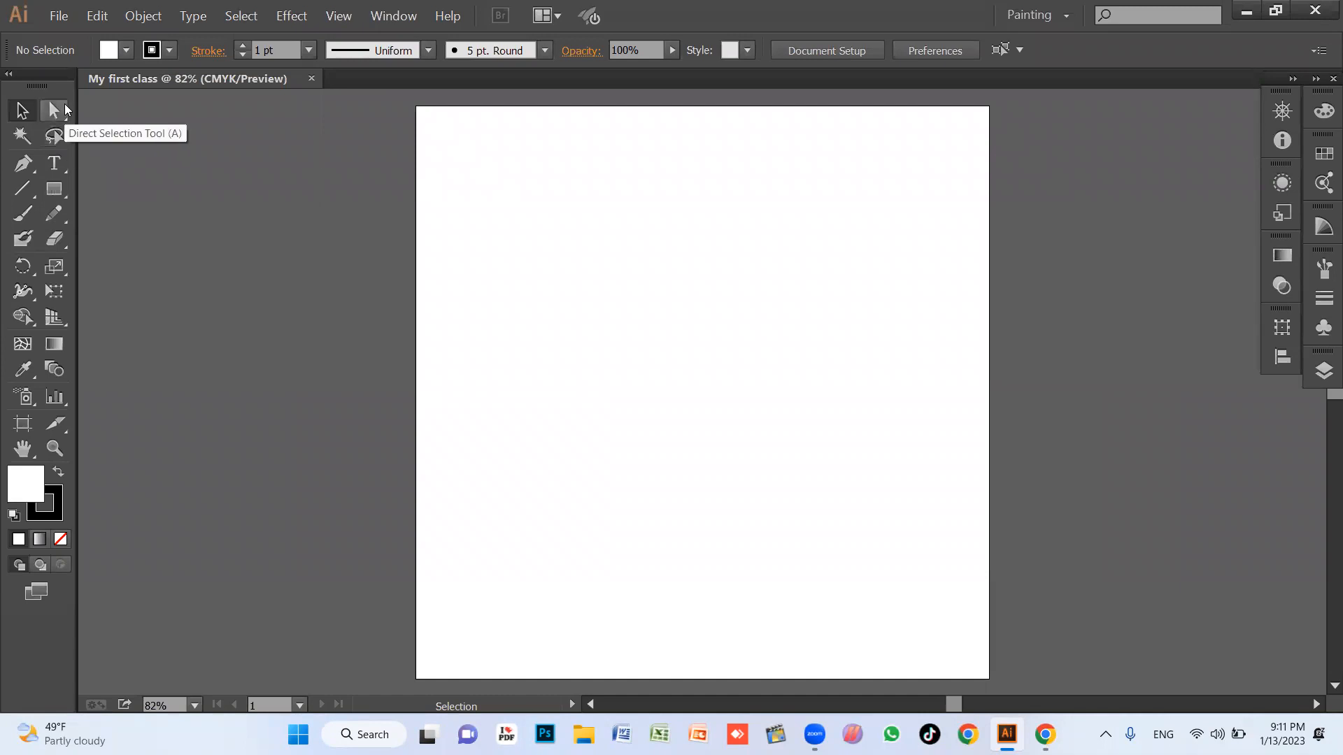
Examine the shape tools grouped with the Rectangle tool, including Ellipse, Polygon, Star and Flare.
left_click_drag(60, 186, 156, 243)
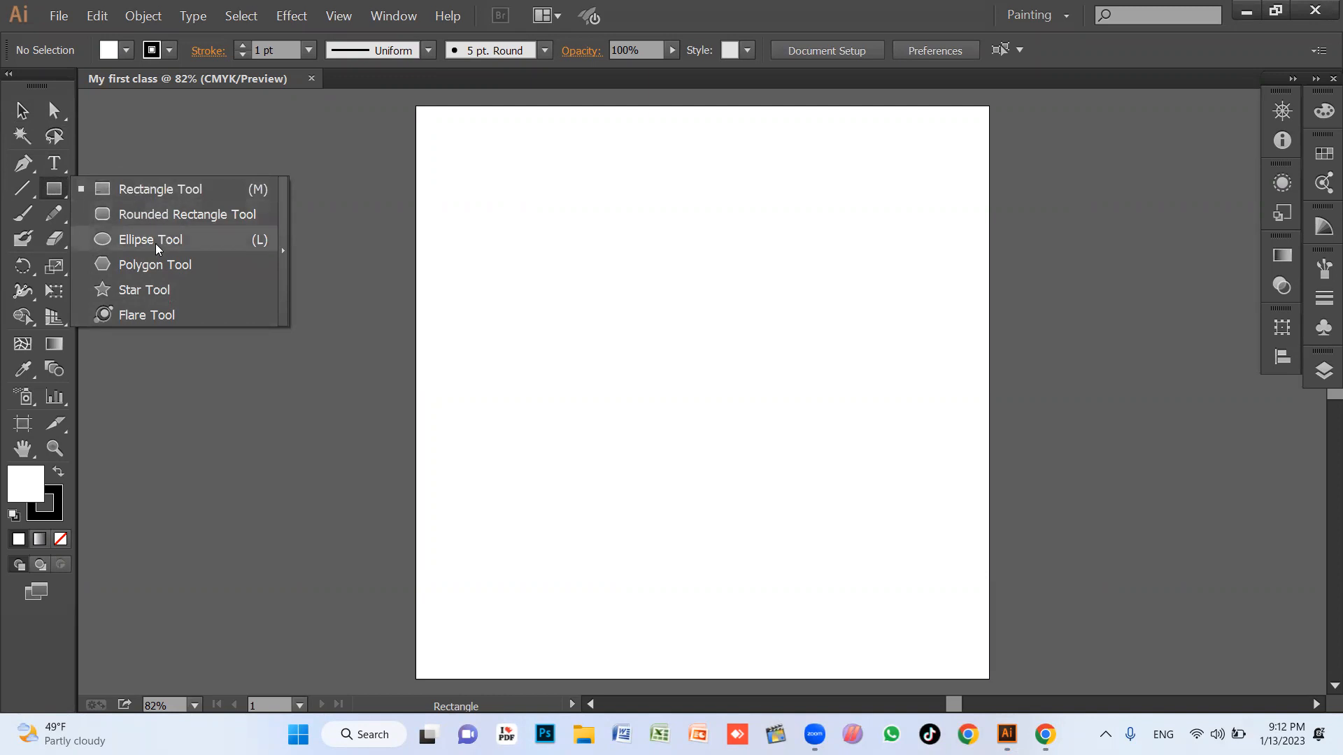
left_click_drag(173, 239, 133, 249)
mouse_move(265, 245)
left_mouse_down()
mouse_move(258, 190)
mouse_move(254, 246)
left_mouse_up()
left_click_drag(217, 240, 128, 241)
left_click_drag(218, 239, 199, 304)
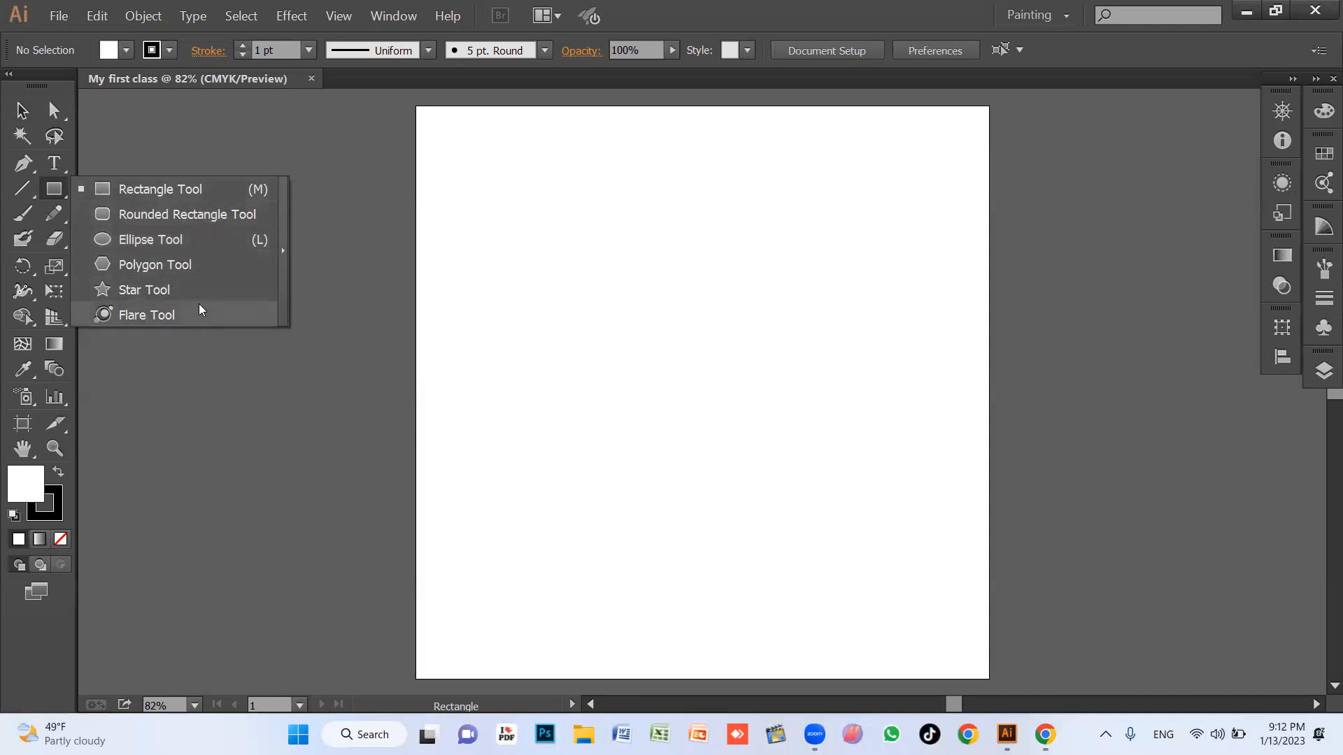
mouse_move(205, 237)
left_mouse_down()
mouse_move(209, 194)
mouse_move(207, 231)
left_mouse_up()
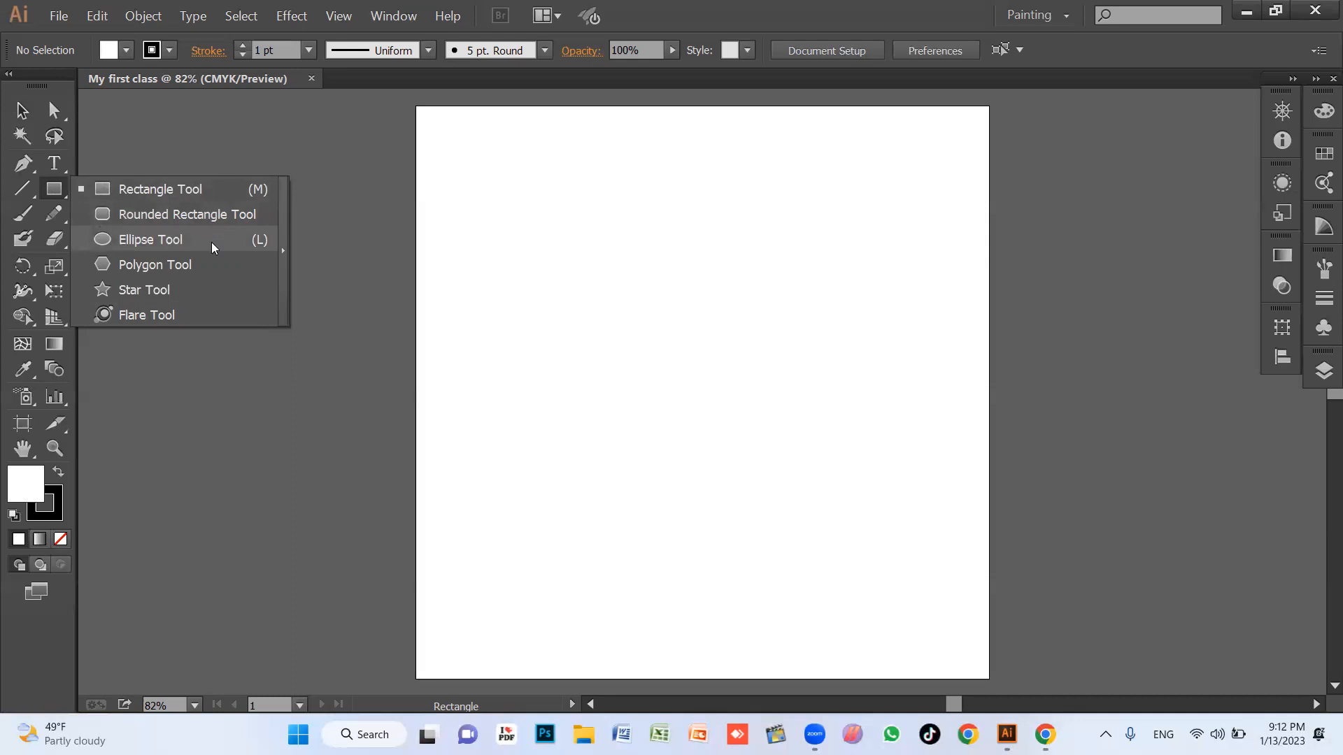
left_click_drag(211, 242, 218, 192)
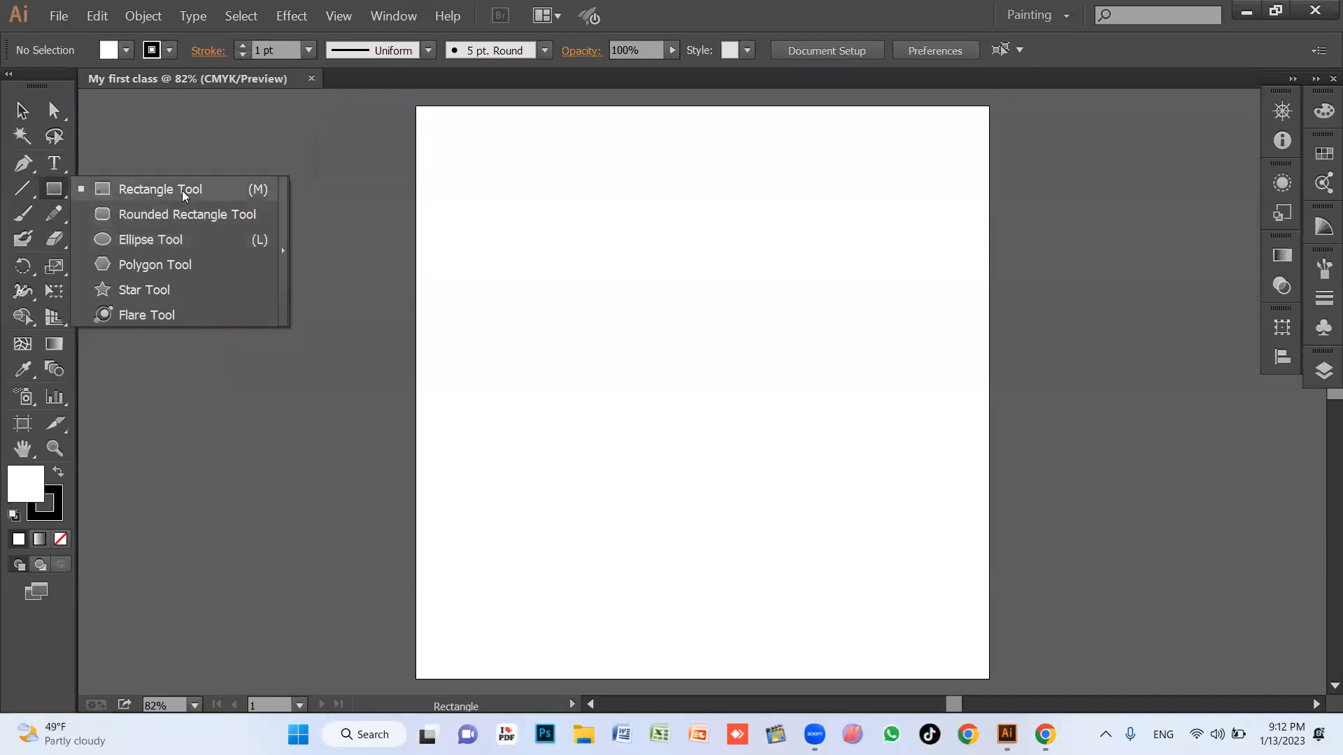
Draw fifteen overlapping rectangles of various sizes across the artboard with the Rectangle tool.
left_click_drag(161, 190, 161, 191)
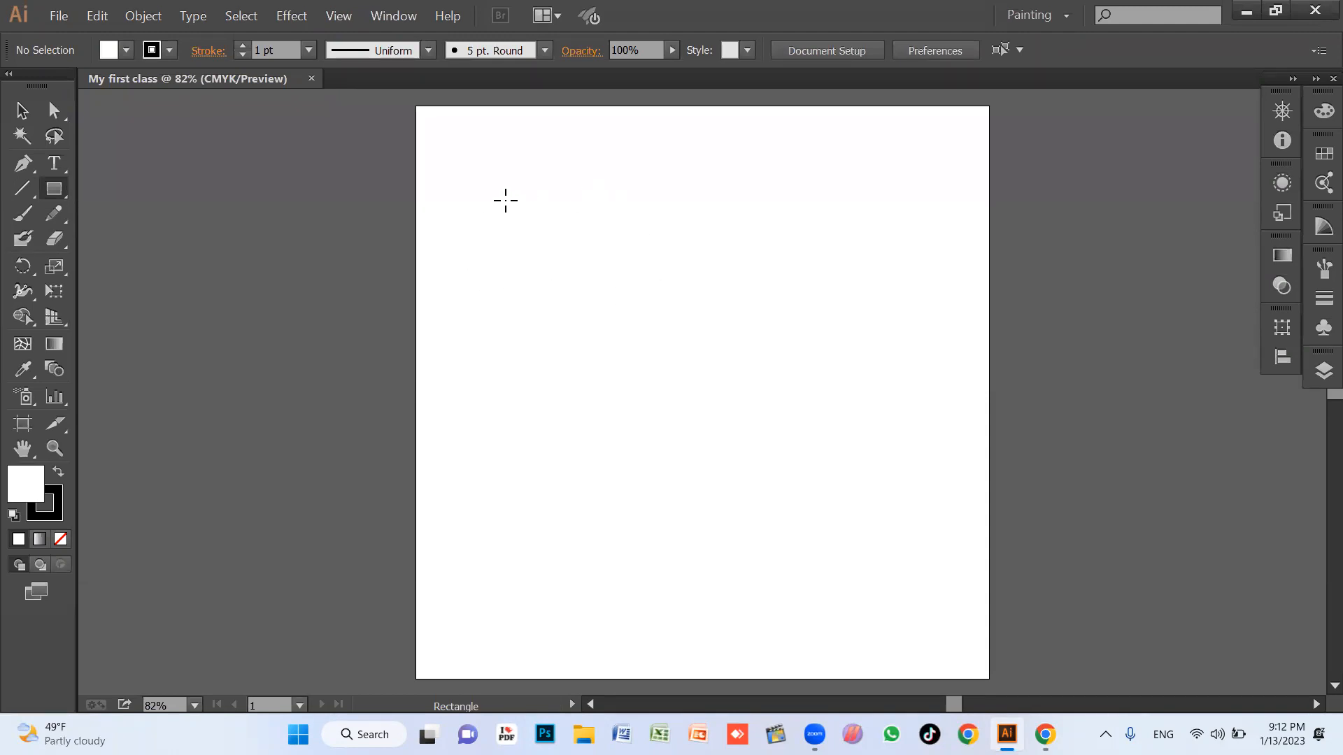
left_click_drag(499, 187, 840, 441)
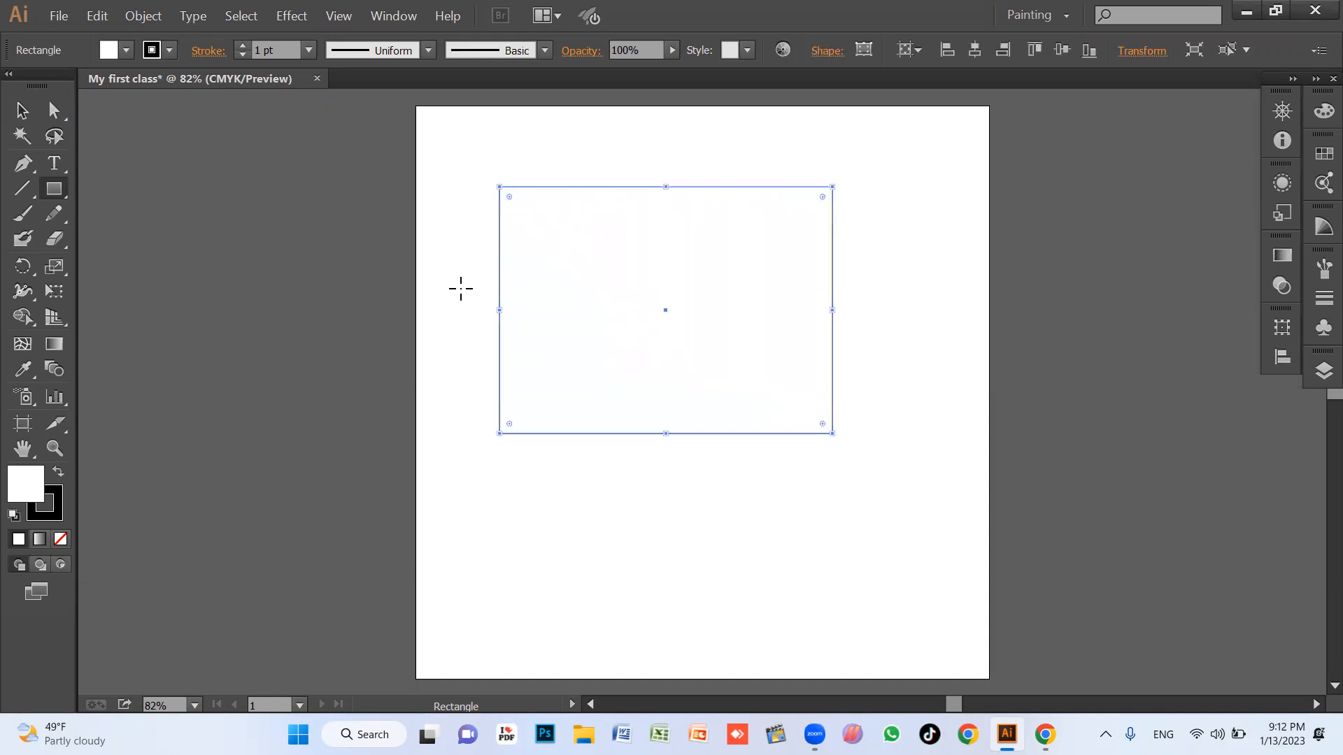
left_click_drag(452, 446, 786, 555)
left_click_drag(935, 286, 592, 505)
left_click_drag(786, 159, 877, 395)
left_click_drag(554, 199, 719, 417)
left_click_drag(464, 214, 620, 430)
mouse_move(484, 418)
left_mouse_down()
mouse_move(627, 575)
mouse_move(637, 569)
left_mouse_up()
left_click_drag(569, 557, 780, 651)
left_click_drag(758, 501, 925, 604)
left_click_drag(795, 337, 925, 420)
left_click_drag(682, 170, 886, 315)
left_click_drag(501, 126, 651, 246)
mouse_move(465, 174)
left_mouse_down()
mouse_move(675, 353)
mouse_move(650, 337)
left_mouse_up()
left_click_drag(589, 424, 777, 557)
left_click_drag(643, 386, 781, 463)
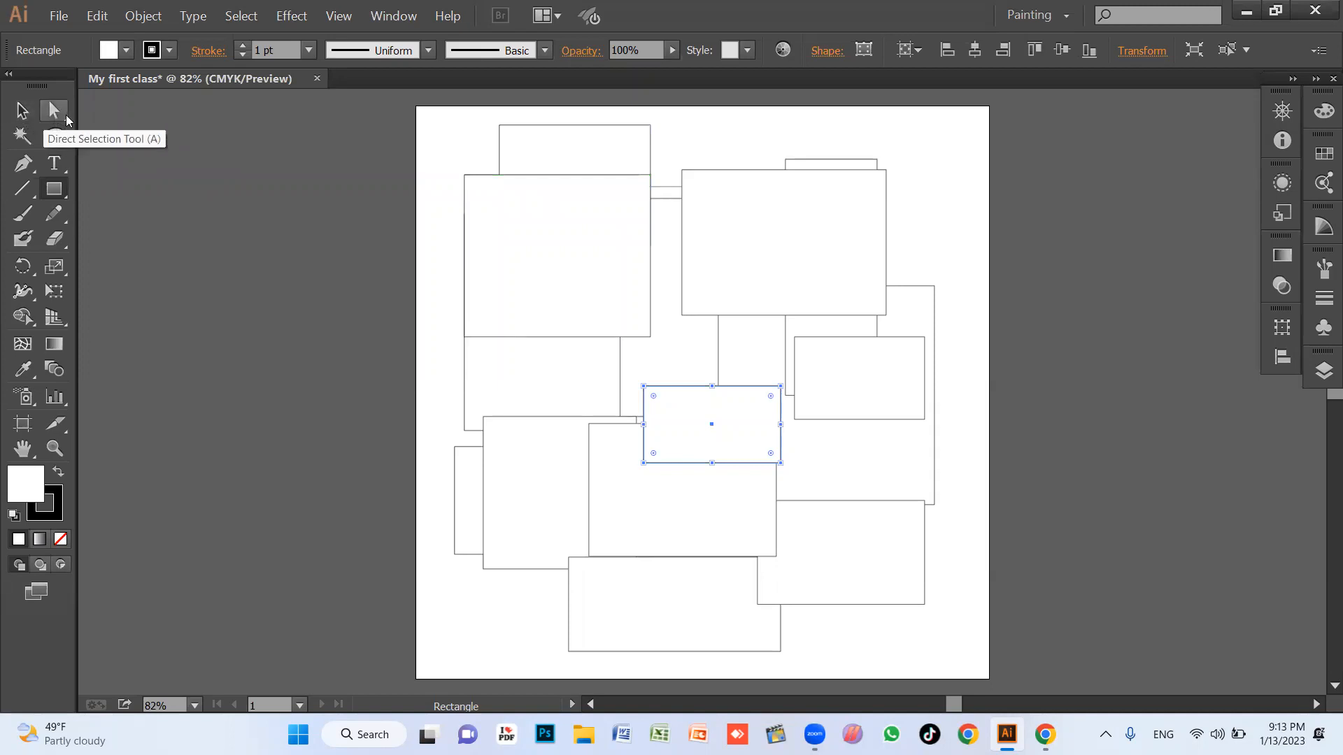
Select all the rectangles with the Selection tool and delete them.
left_click(21, 112)
left_click(59, 115)
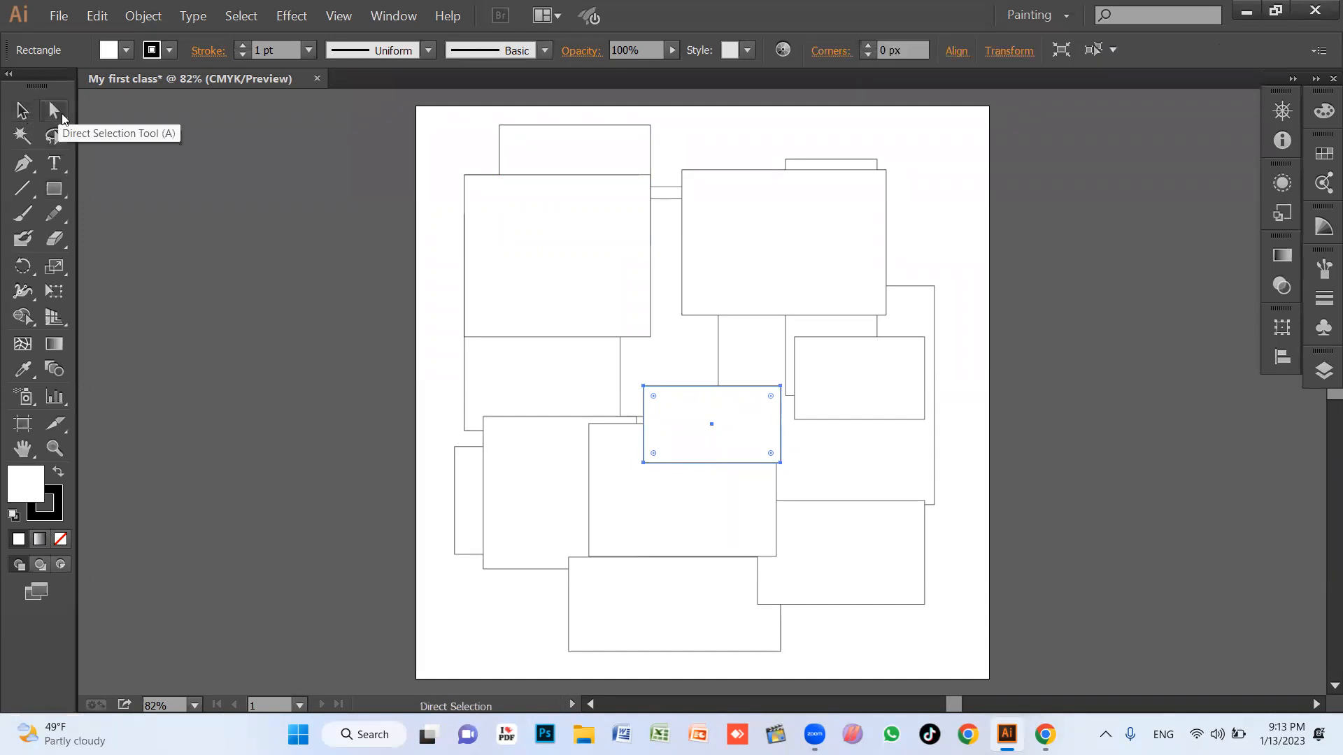
left_click(21, 112)
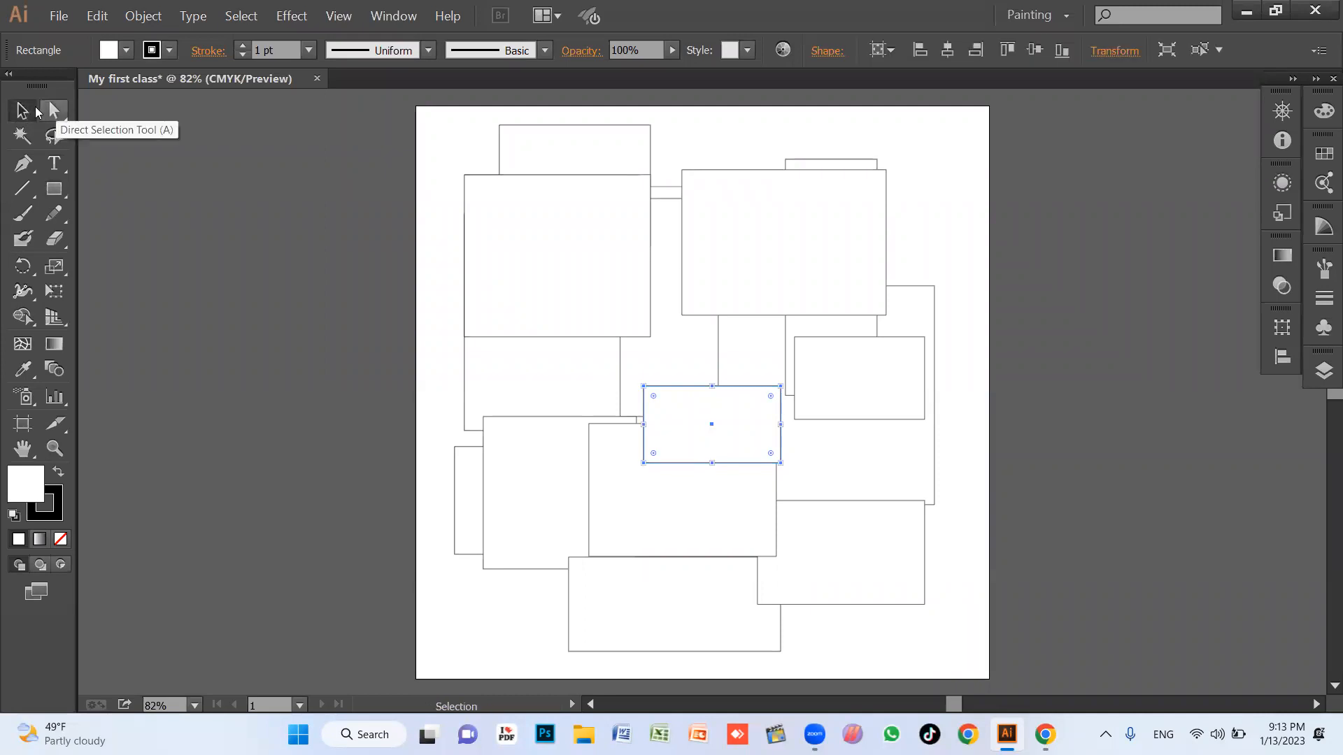
left_click(54, 112)
left_click(22, 112)
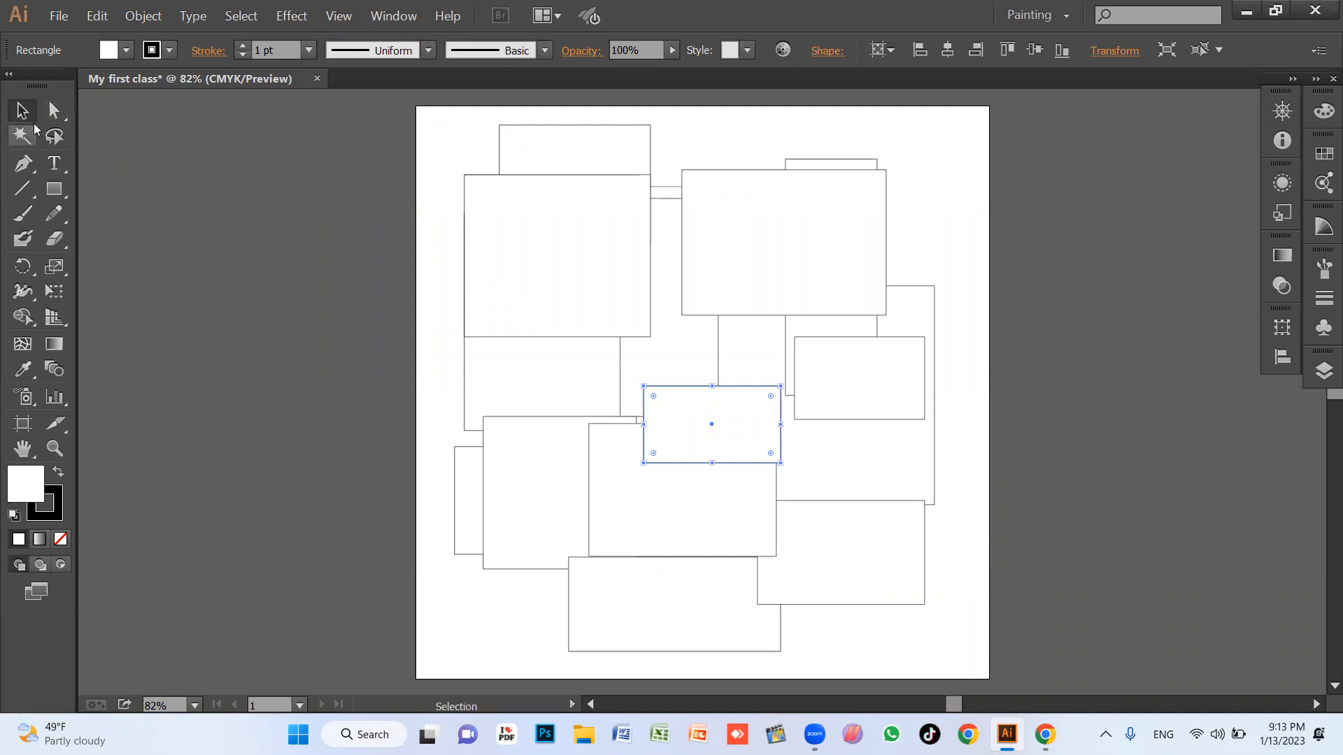
left_click_drag(320, 124, 1071, 592)
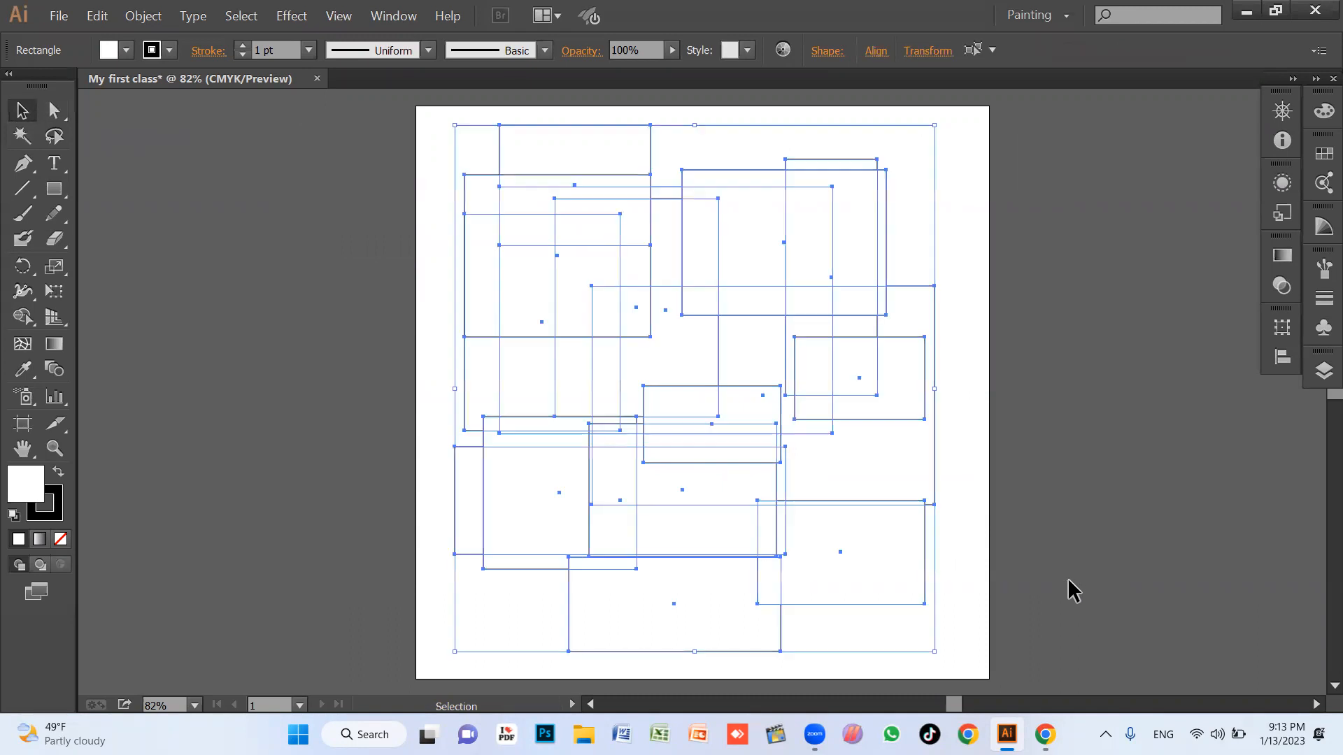
key("Delete")
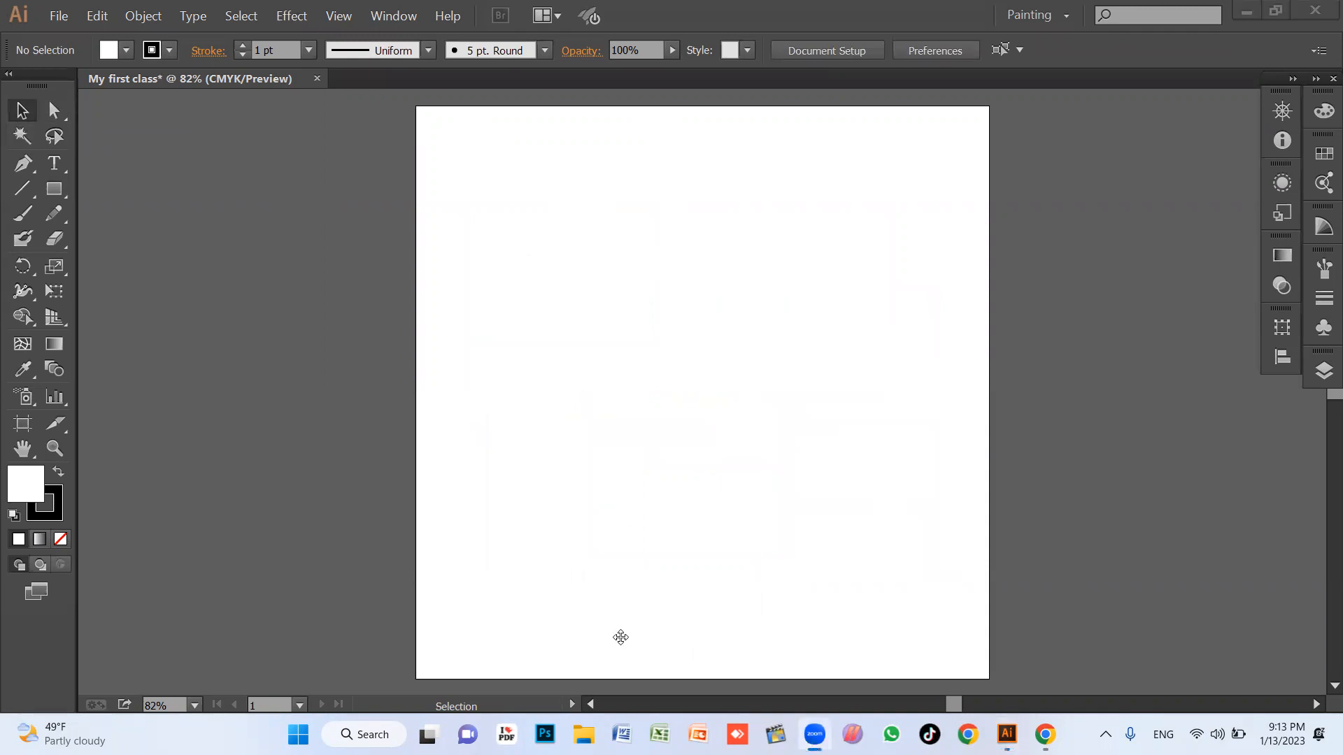
left_click(574, 242)
left_click(544, 271)
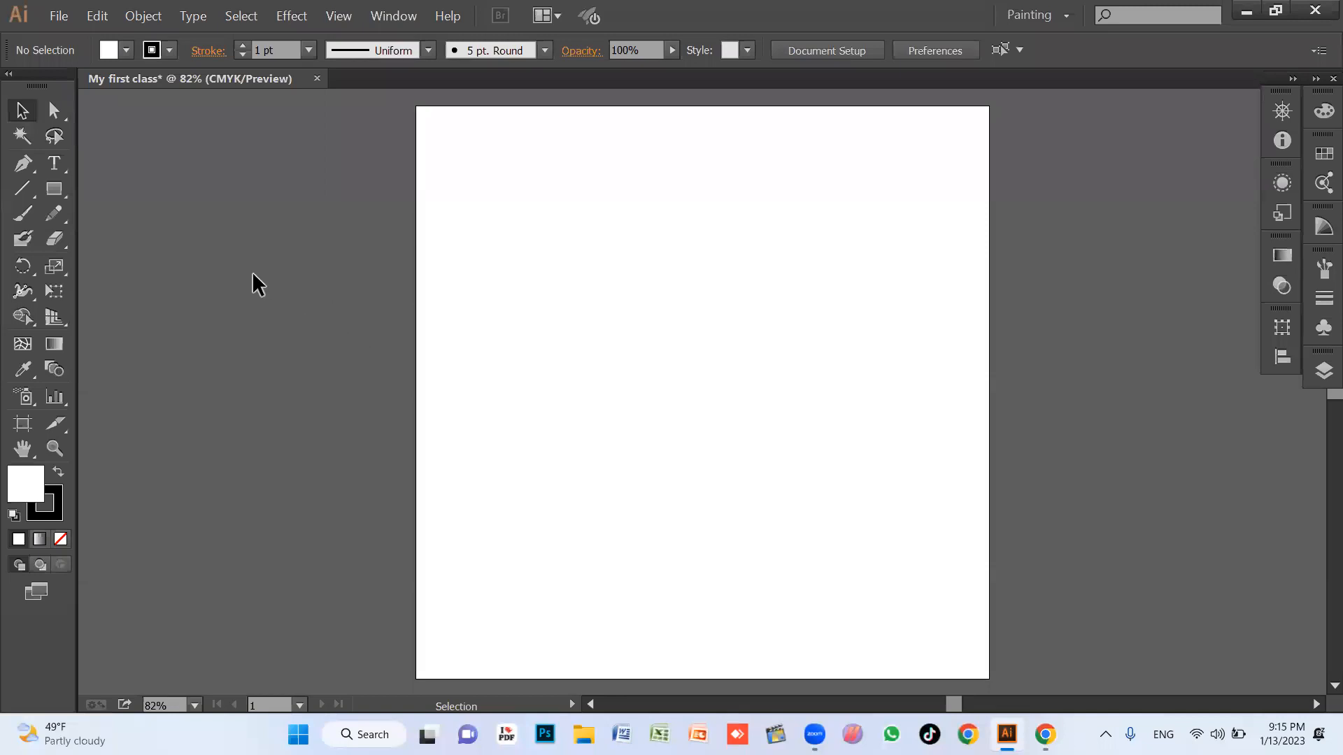
Draw three rectangles, one extending past the artboard's right edge, and delete them all together.
left_click(46, 188)
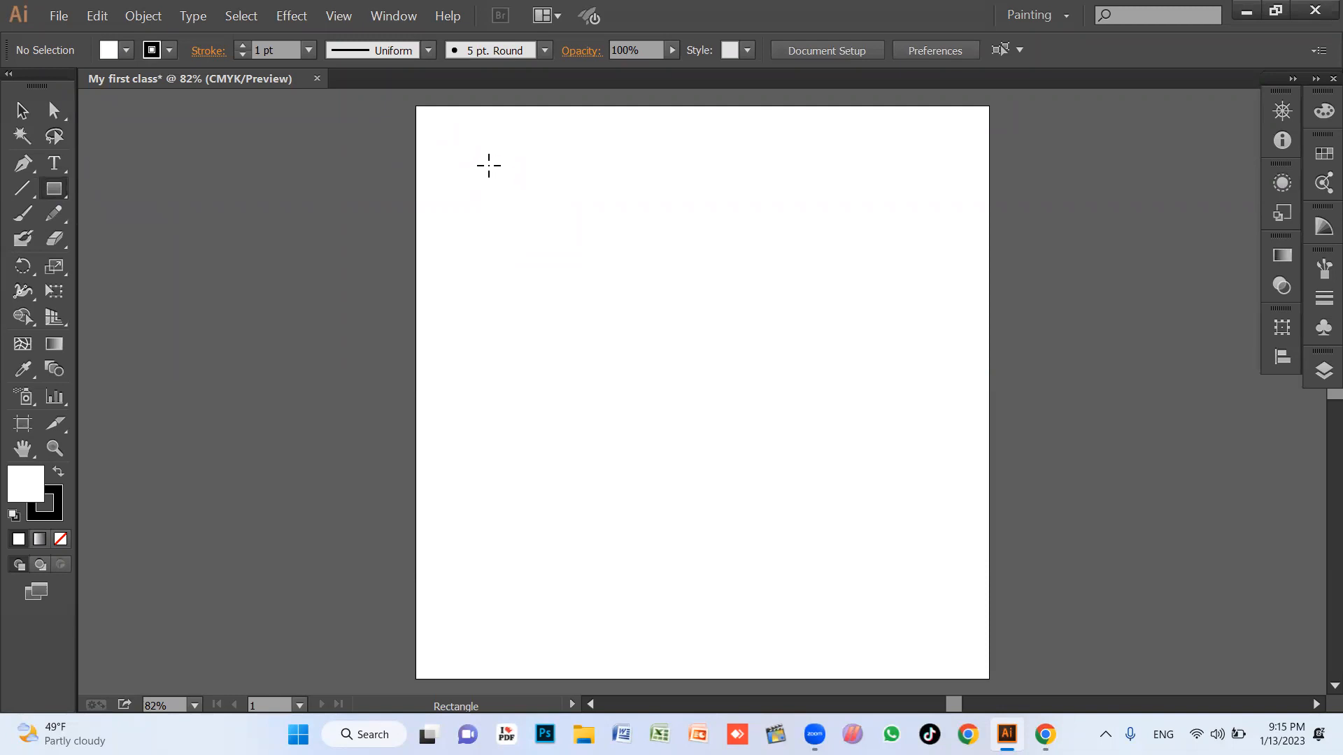
left_click_drag(473, 170, 703, 371)
mouse_move(732, 187)
left_mouse_down()
mouse_move(935, 361)
mouse_move(1072, 273)
mouse_move(1073, 315)
mouse_move(959, 286)
mouse_move(795, 602)
mouse_move(879, 432)
mouse_move(1163, 344)
left_mouse_up()
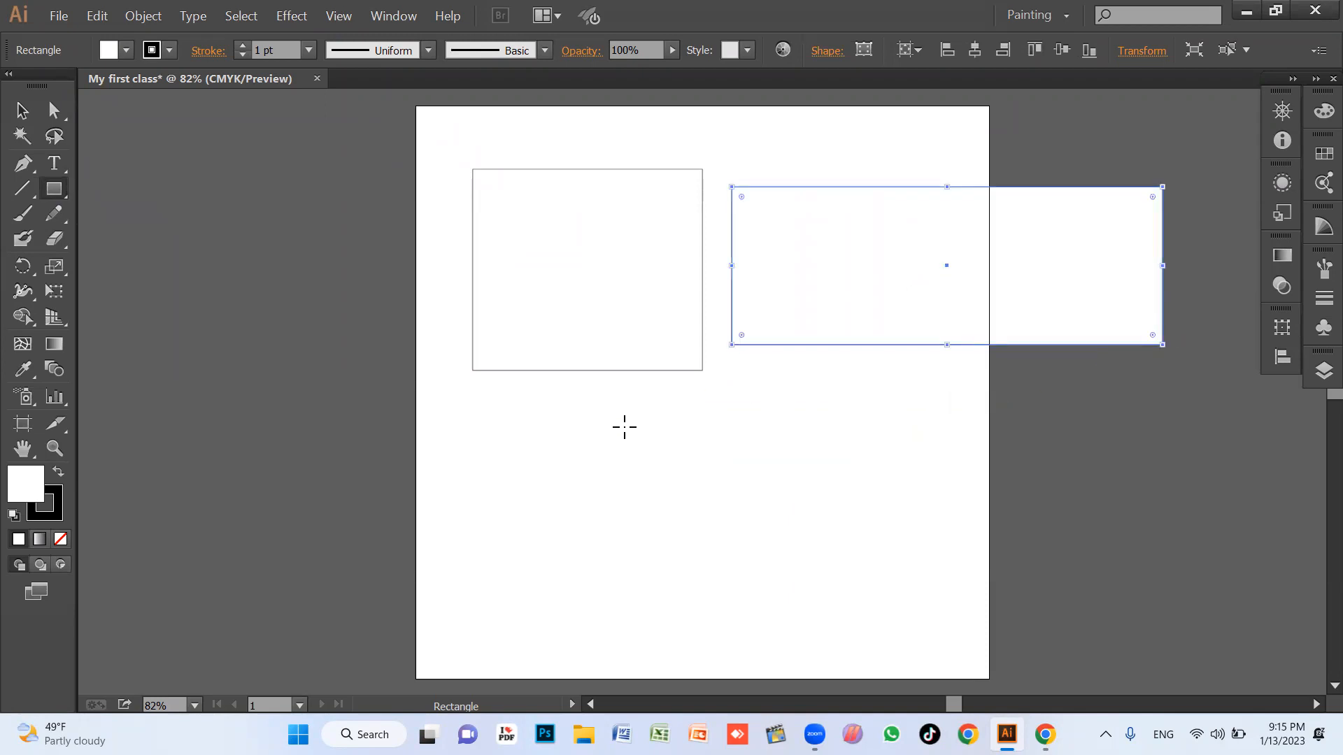
mouse_move(518, 543)
left_mouse_down()
mouse_move(561, 487)
mouse_move(757, 343)
left_mouse_up()
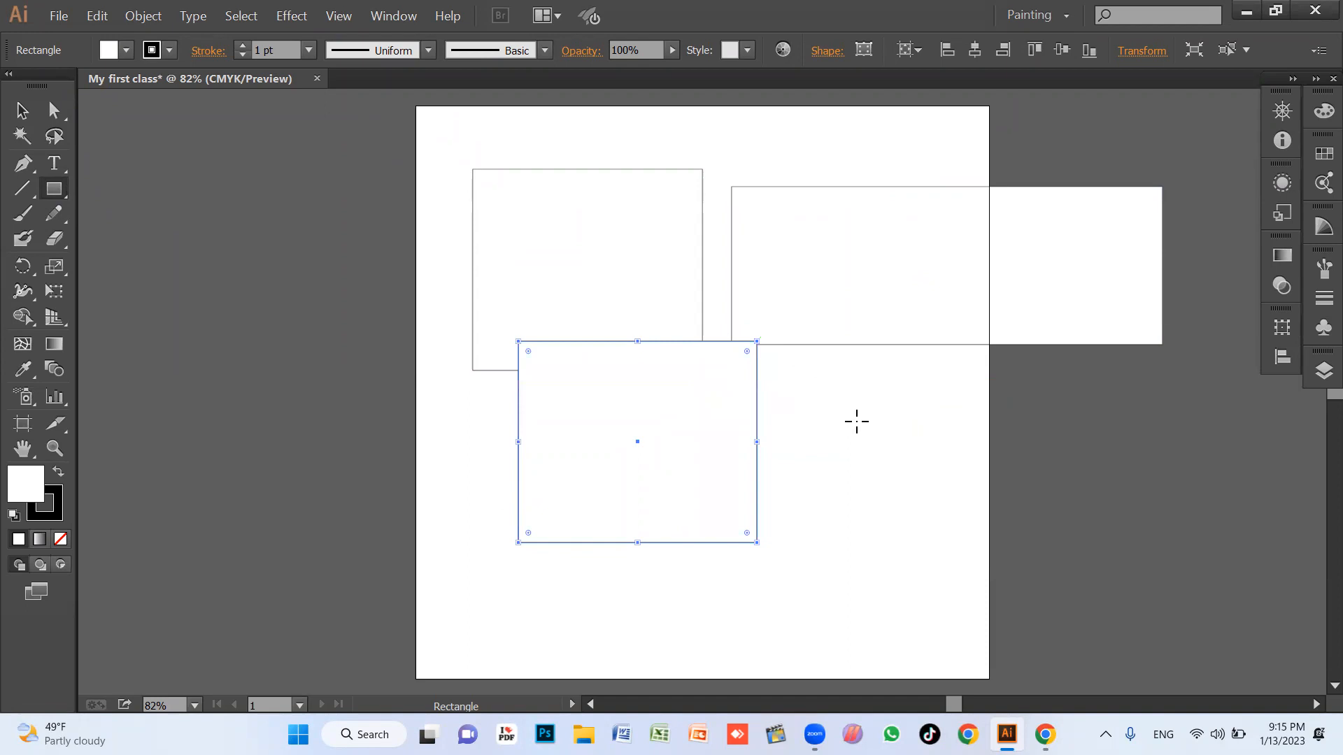
key("ctrl+a")
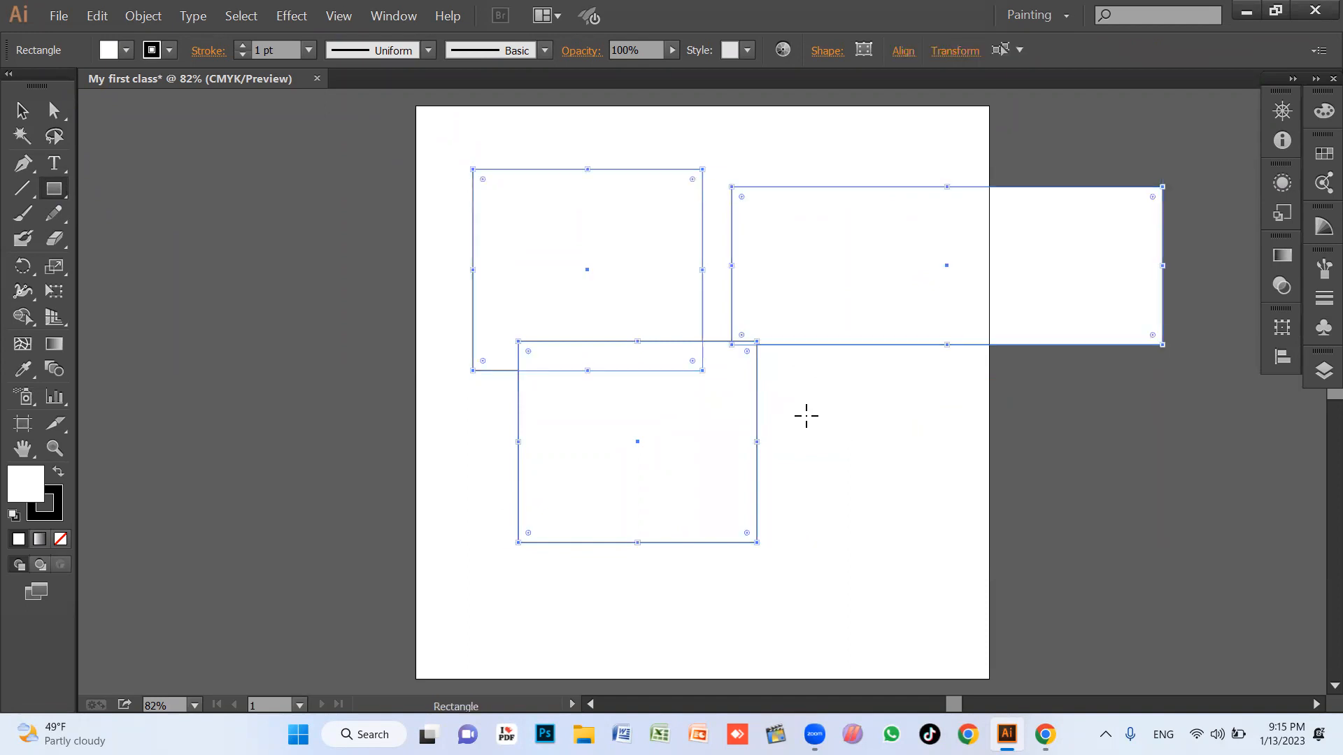
key("Delete")
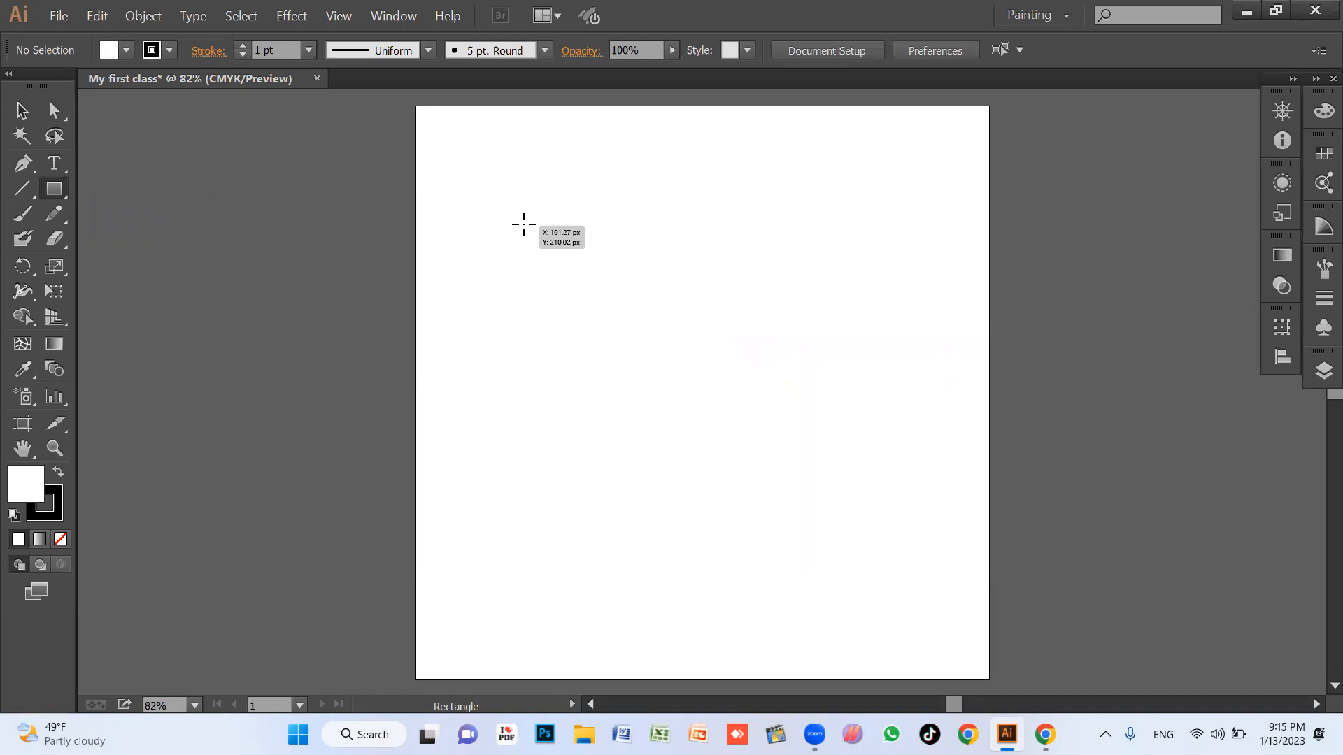
Draw a square near the artboard's upper-left corner and a wider rectangle beside it, and delete the wider rectangle.
left_click_drag(472, 150, 615, 292)
left_click_drag(678, 225, 935, 343)
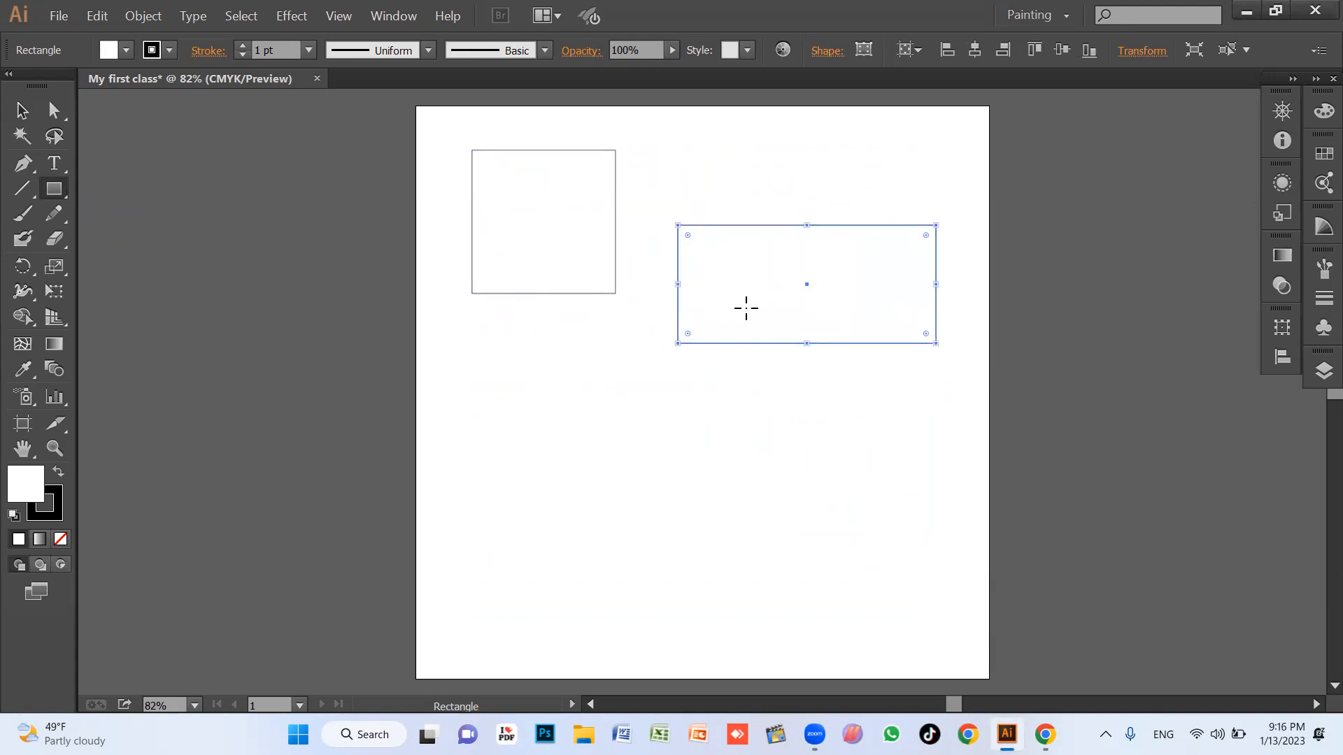
key("Delete")
Enlarge the square proportionally from its lower-right corner and move it to the artboard's right edge.
key("v")
left_click(582, 266)
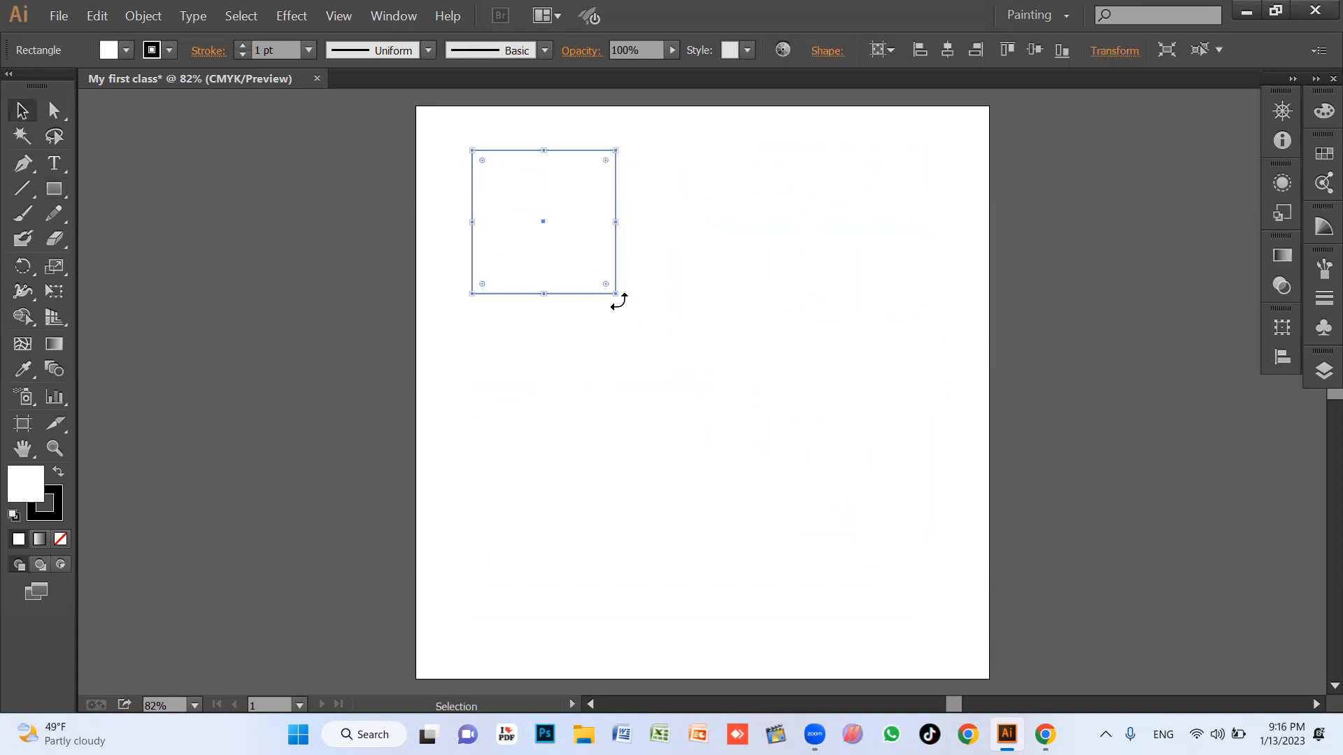
left_click_drag(615, 293, 817, 463)
left_click(867, 447)
left_click_drag(621, 275, 748, 316)
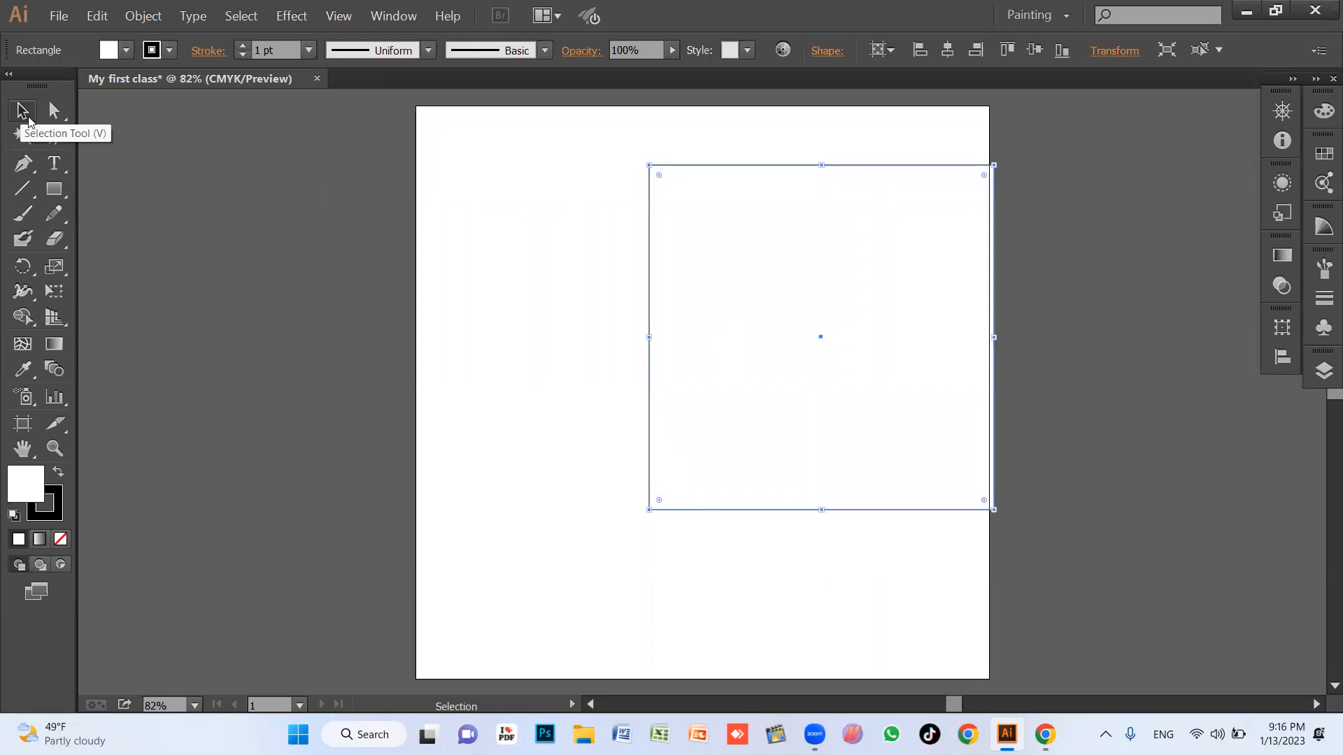
Move the square across the page so it overlaps the artboard's left edge.
left_click(414, 330)
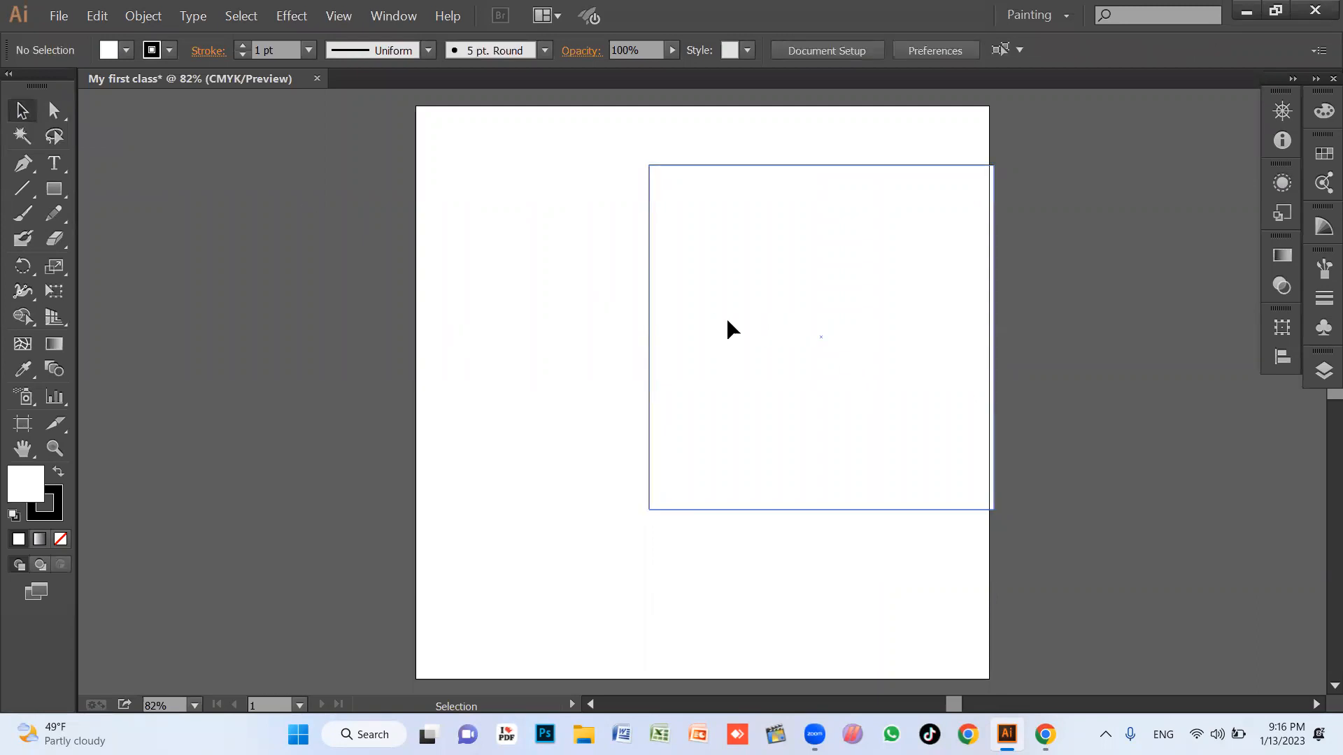
left_click_drag(727, 322, 582, 322)
left_click_drag(657, 288, 694, 271)
left_click_drag(658, 312, 499, 326)
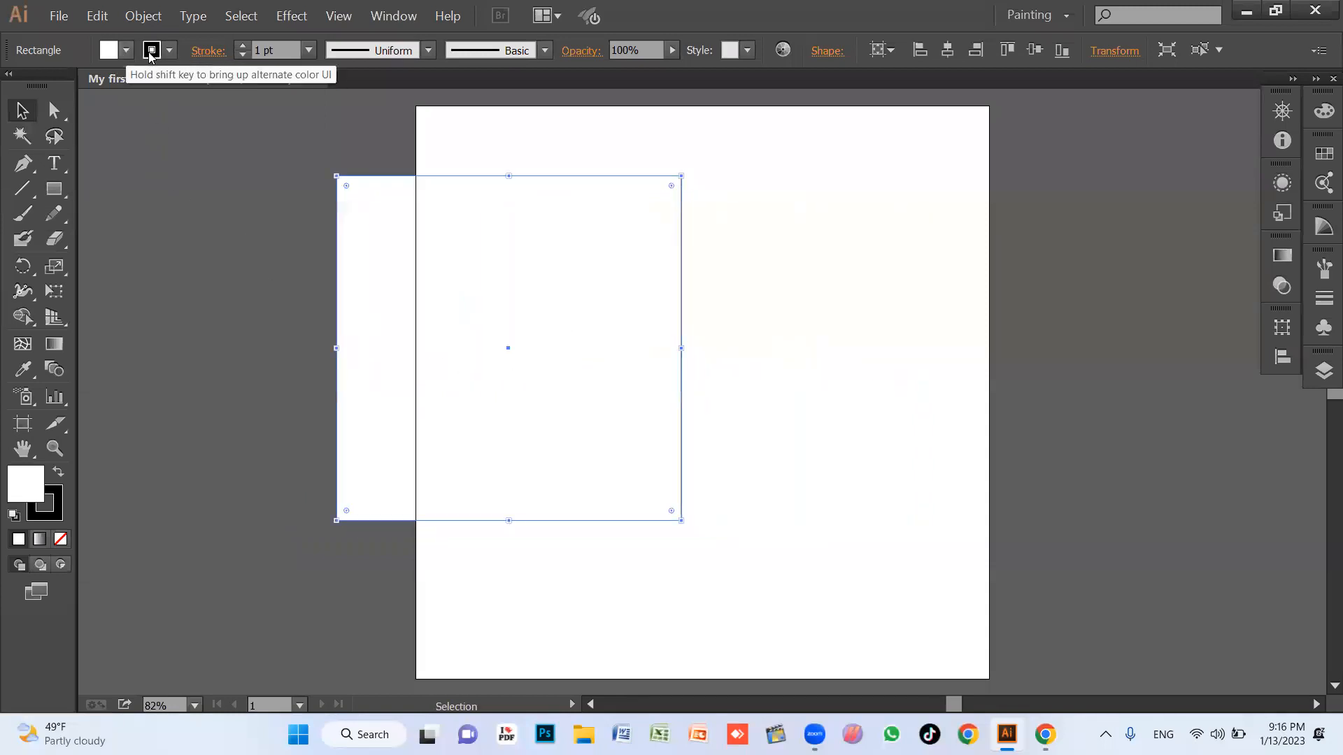
Try a brown fill on the square and change it to blue.
left_click(126, 53)
left_click(126, 54)
left_click(126, 54)
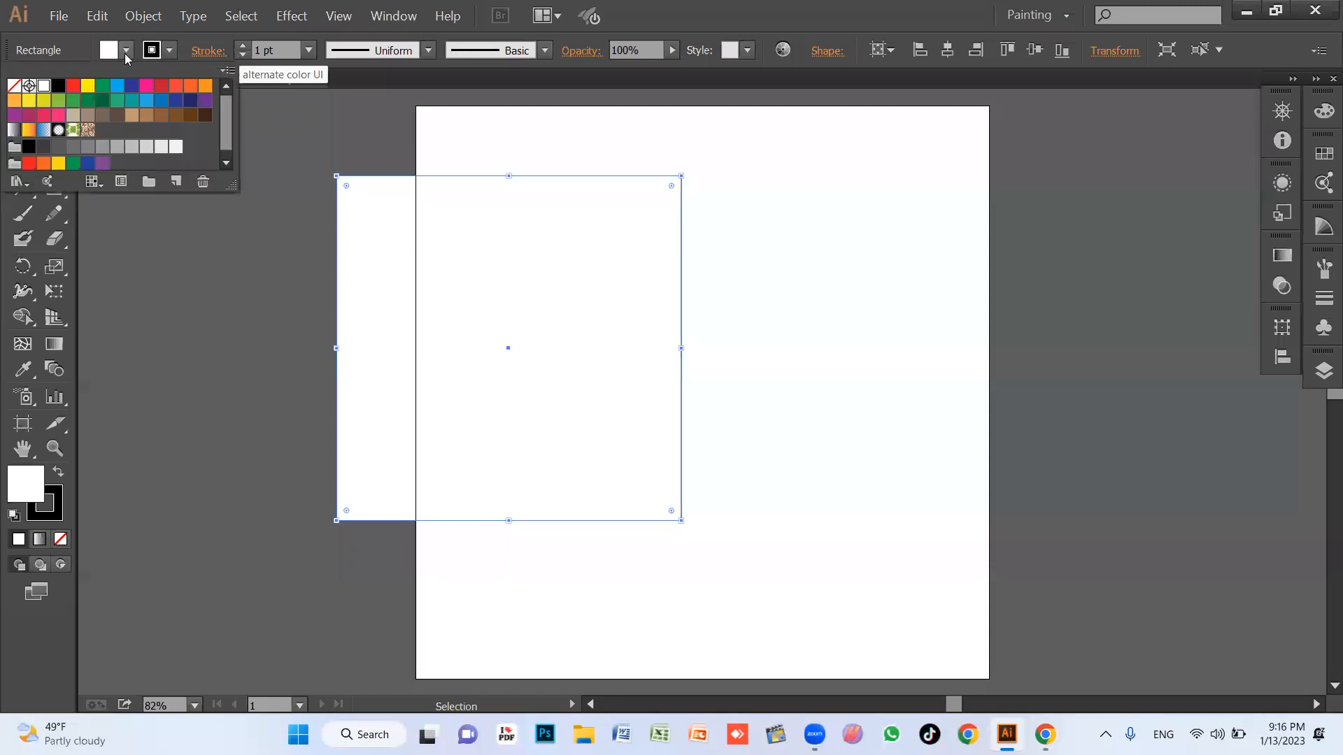
left_click(161, 85)
left_click(161, 115)
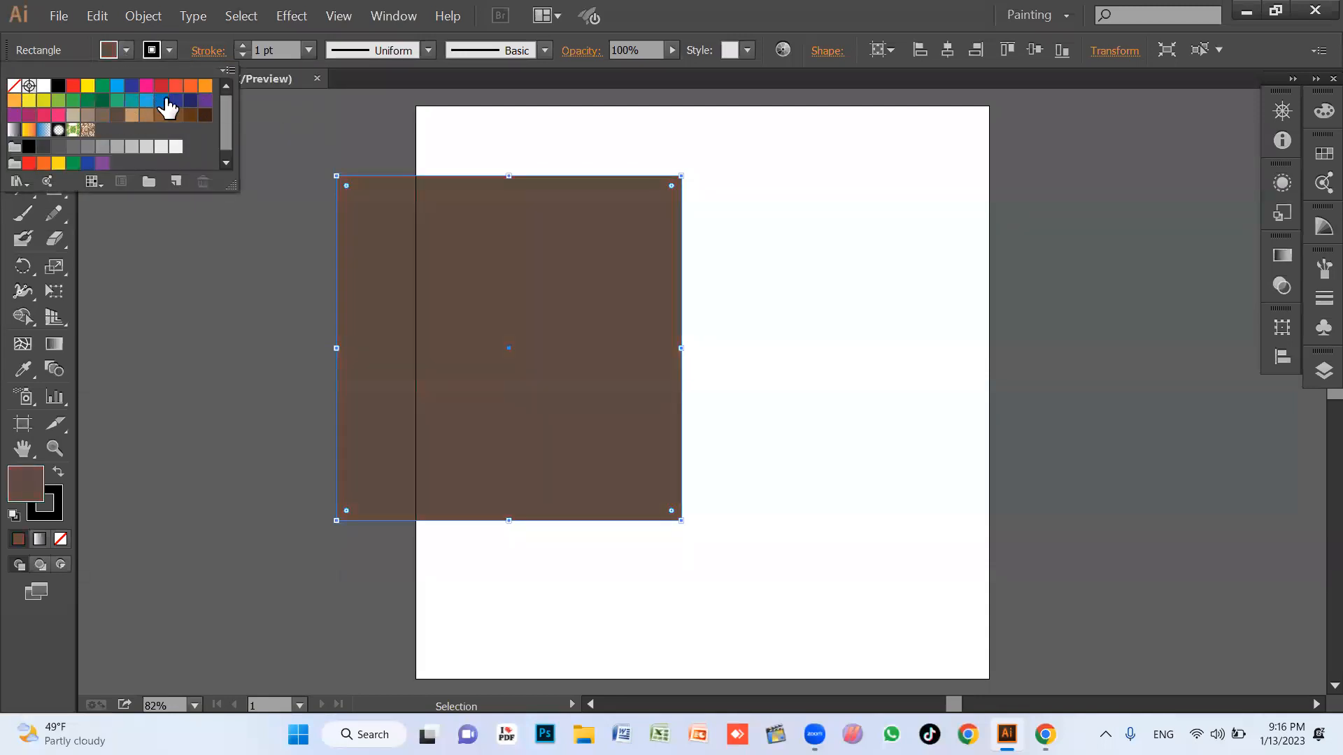
left_click(161, 100)
Set the square's stroke color to red after trying light blue.
left_click(170, 51)
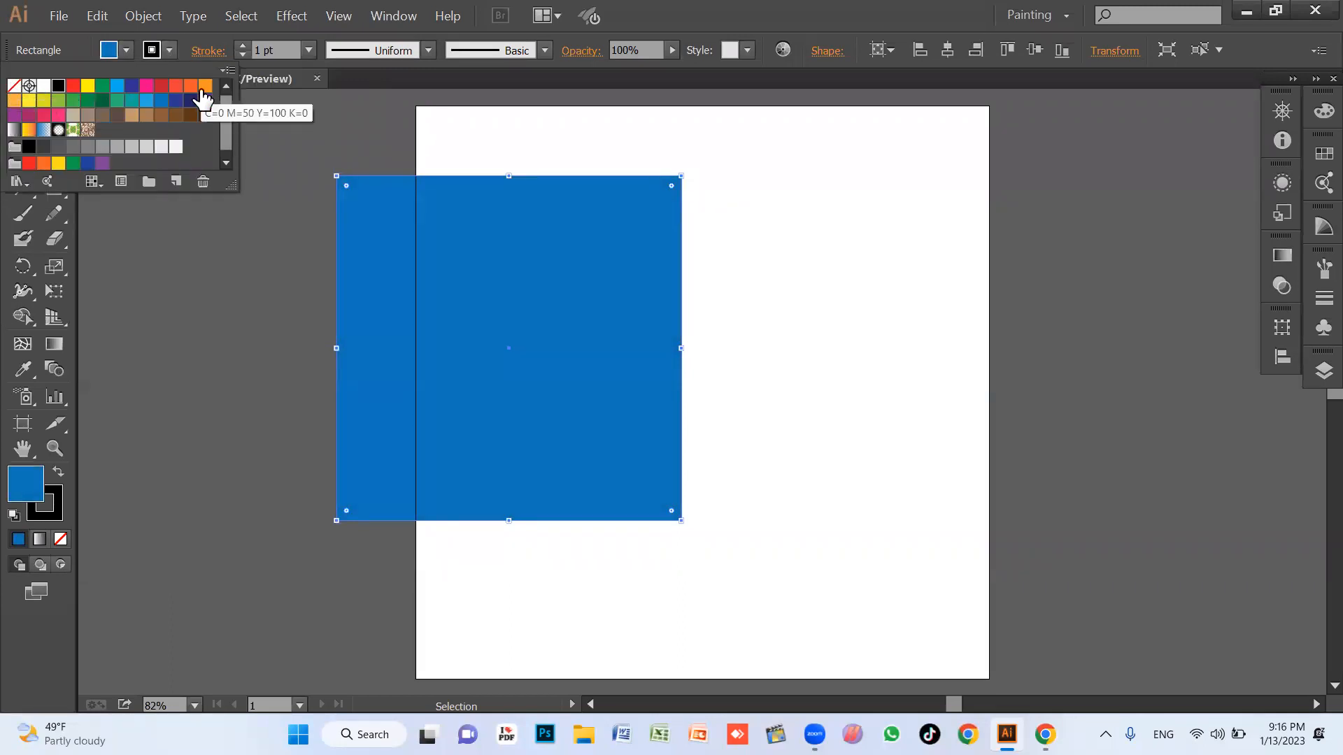
left_click(146, 100)
left_click(161, 86)
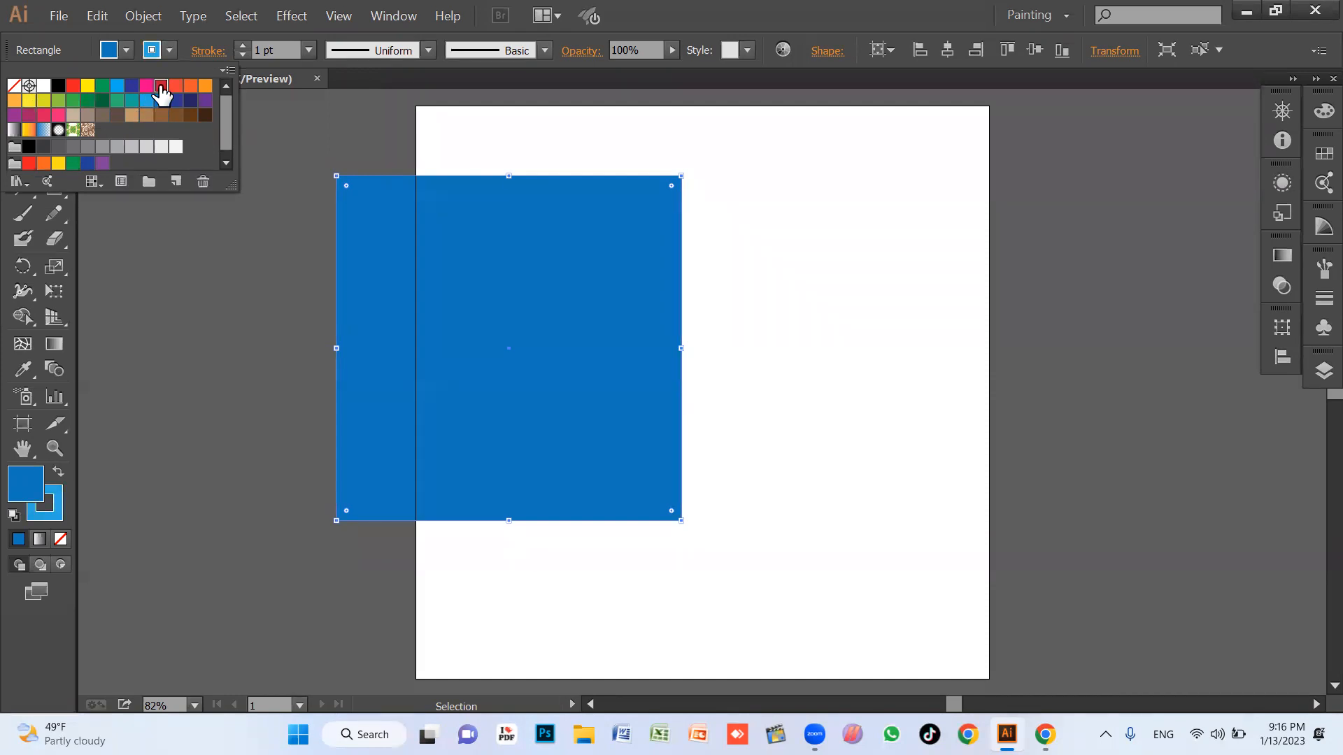
Increase the square's stroke weight in single-point increments to 15 pt.
left_click(243, 45)
left_click(244, 45)
left_click(244, 45)
left_click(243, 45)
left_click(243, 45)
left_click(244, 45)
left_click(244, 45)
left_click(244, 45)
left_click(244, 45)
left_click(243, 44)
left_click(244, 45)
left_click(243, 45)
left_click(244, 44)
left_click(243, 45)
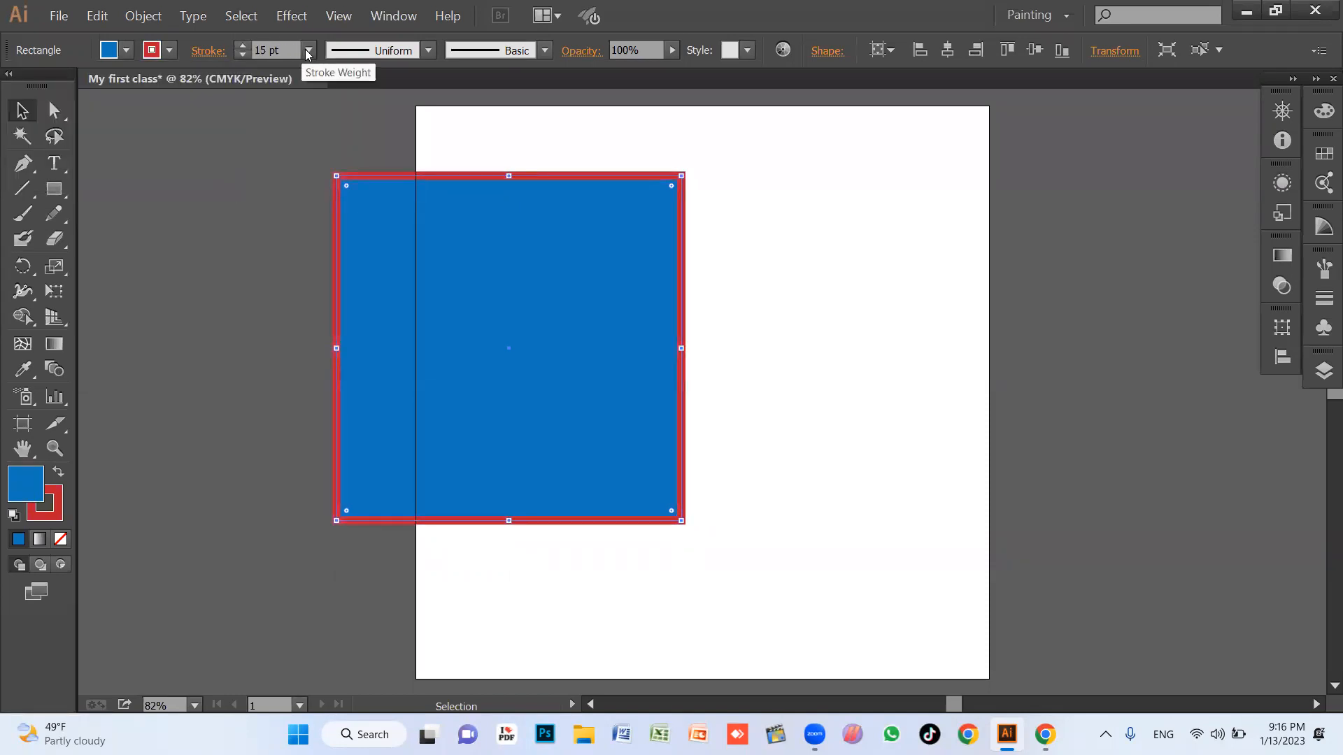
Try a 40 pt stroke weight on the square and set it back to 1 pt.
left_click(308, 49)
left_click(336, 489)
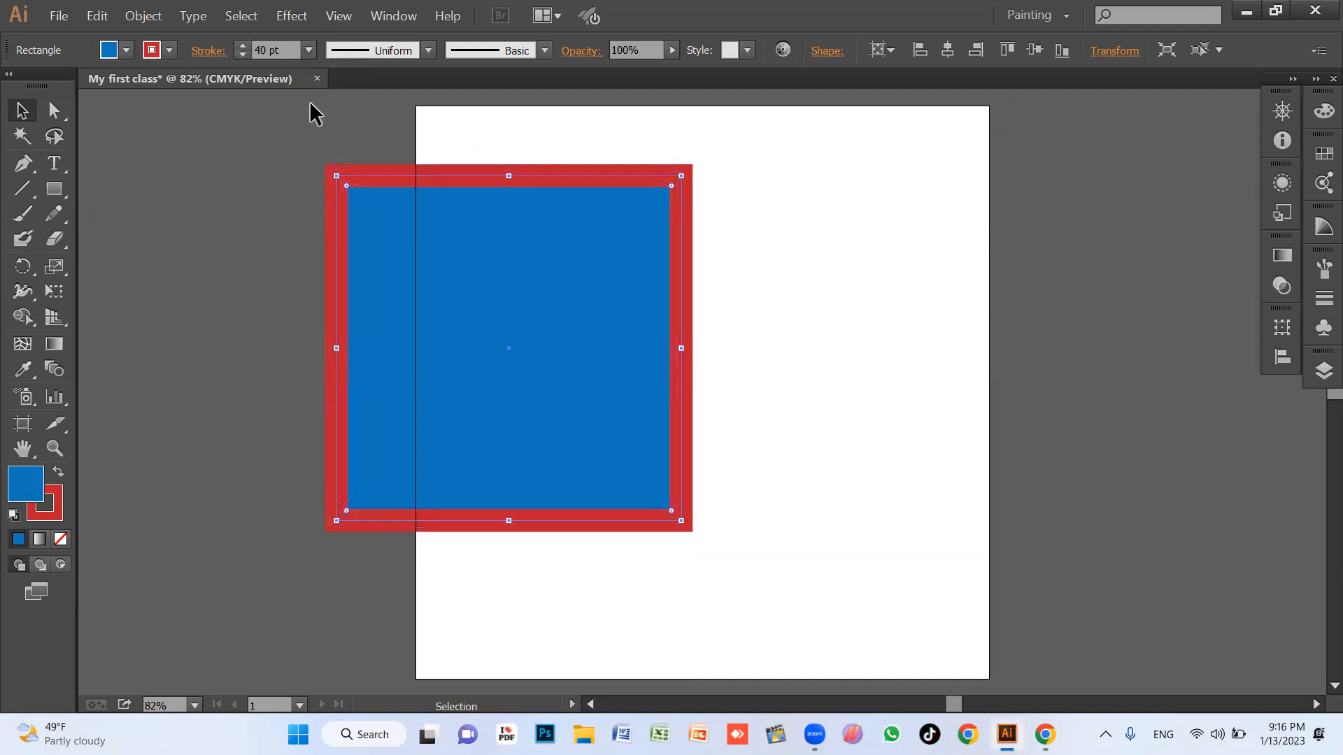
left_click(313, 50)
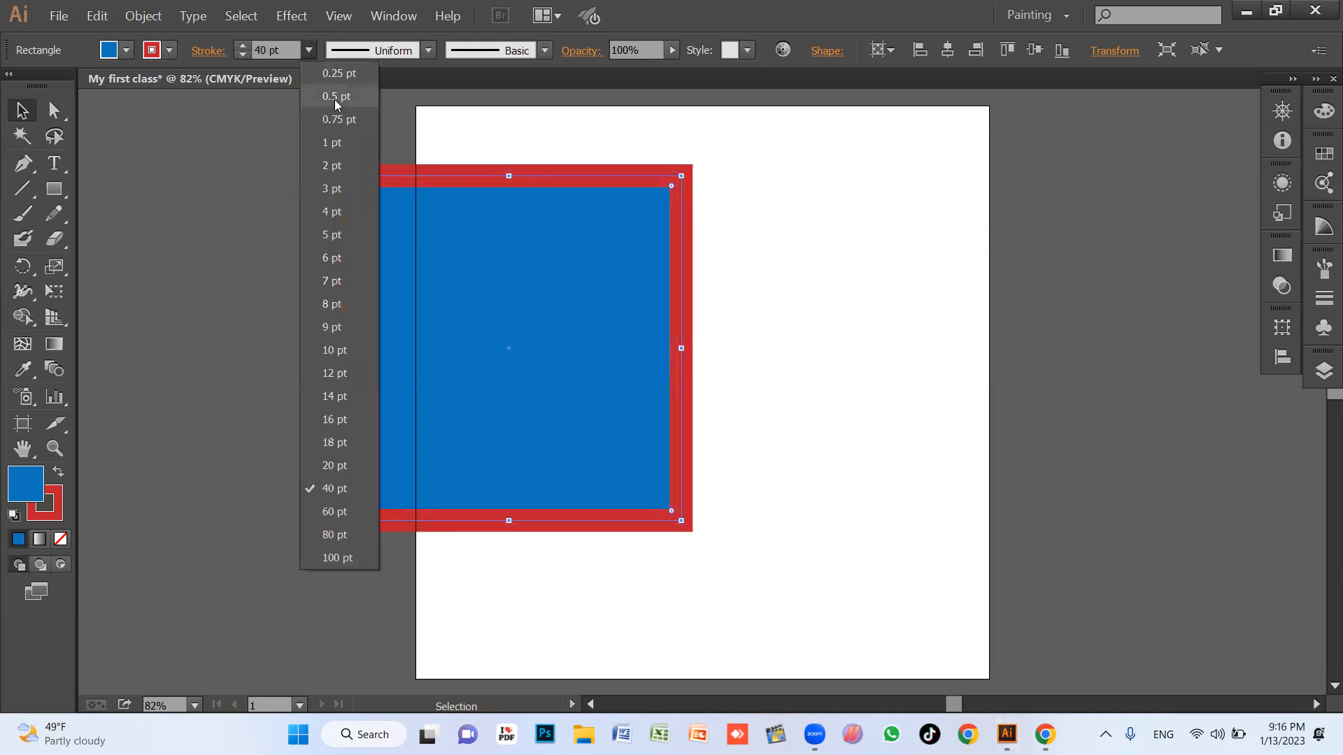
left_click(349, 142)
Move the square toward the middle of the artboard, set its fill to None and deselect it.
left_click_drag(543, 343, 769, 362)
left_click(128, 51)
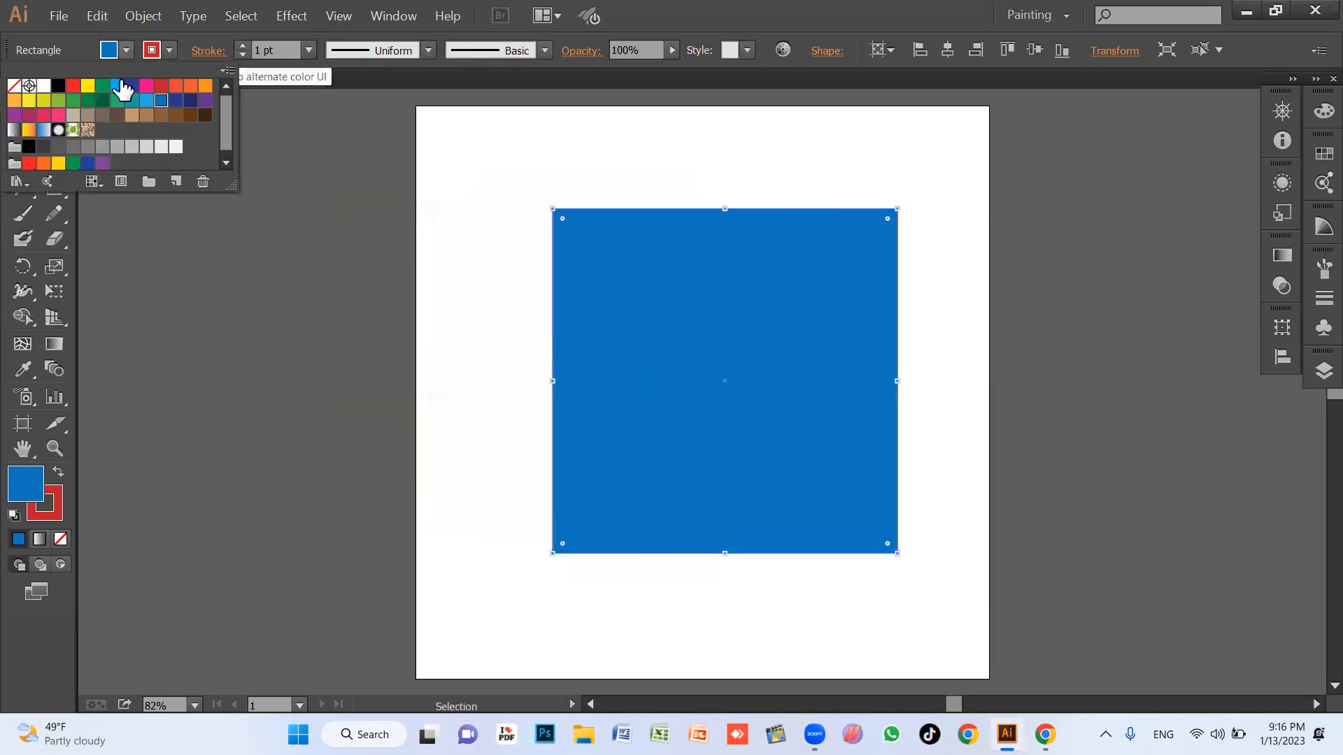
left_click(14, 87)
left_click(398, 308)
left_click(695, 312)
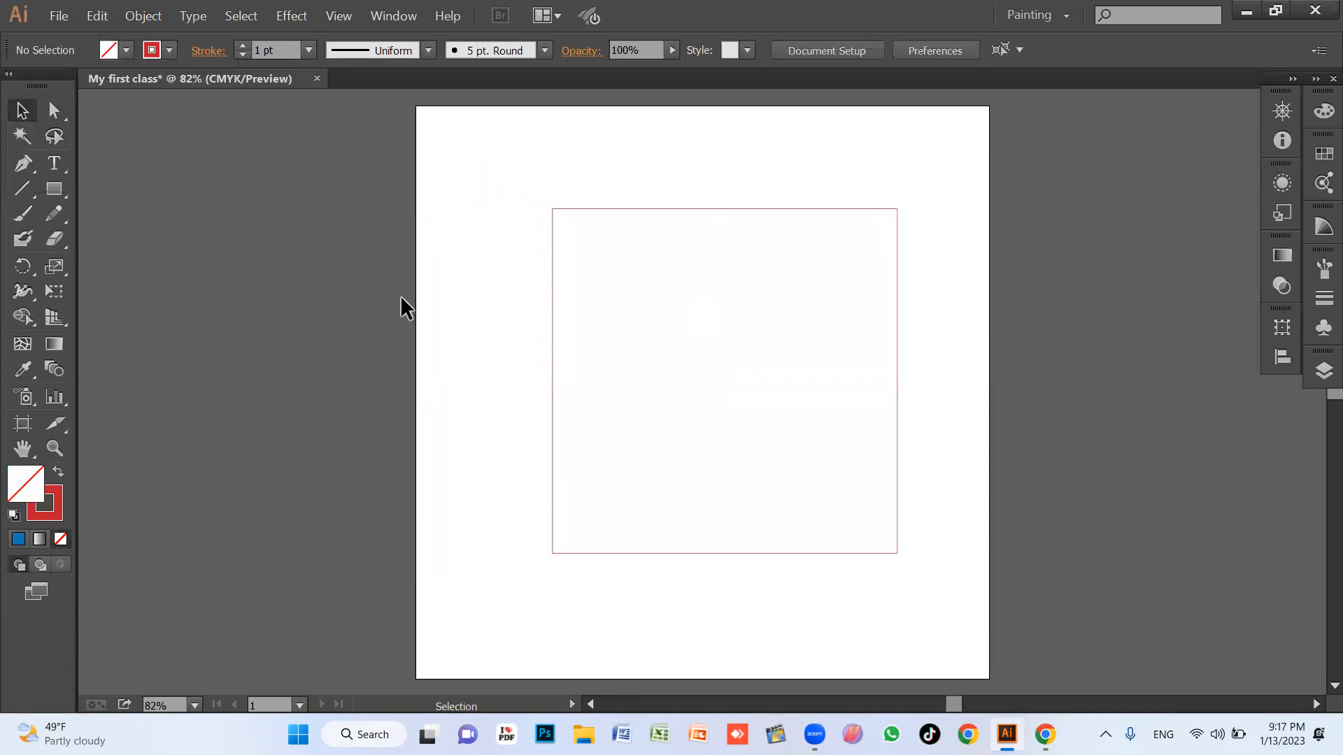
Set the square's stroke color to black and deselect it.
left_click(611, 209)
left_click(169, 51)
left_click(61, 98)
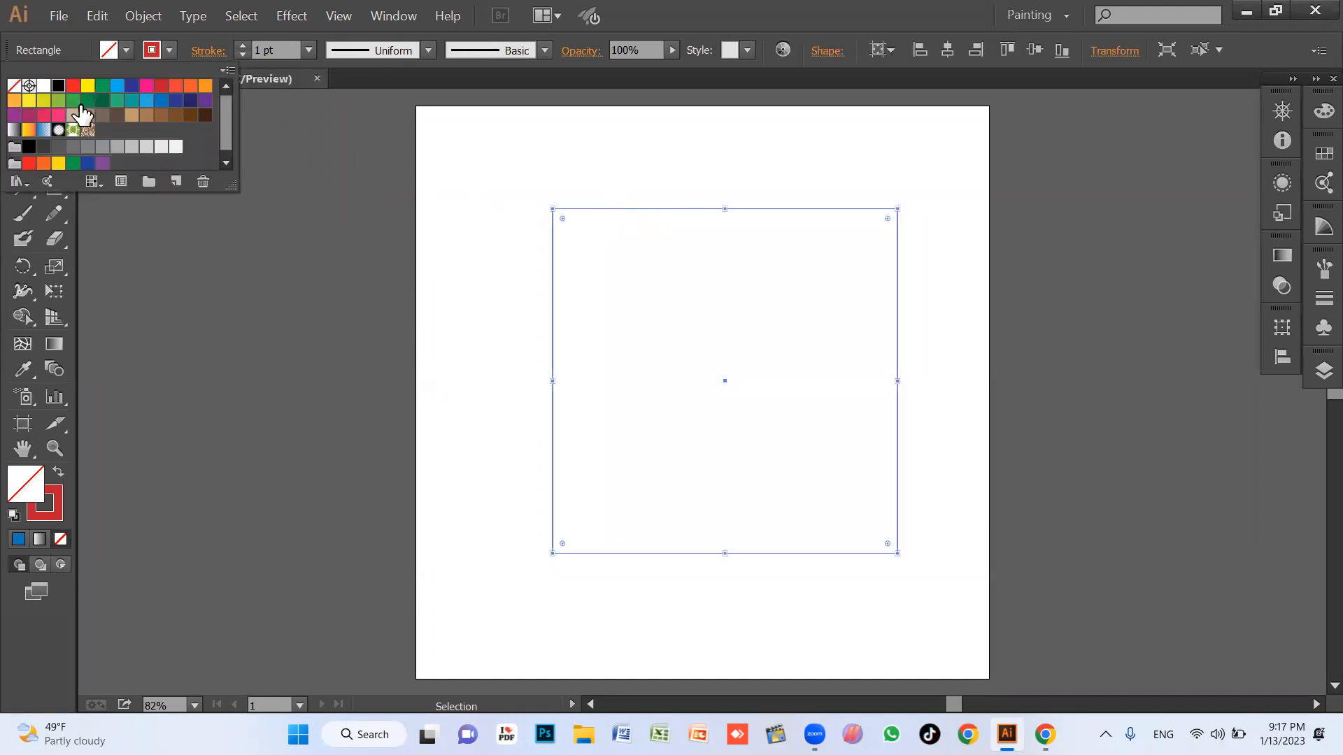
left_click(510, 308)
left_click(509, 308)
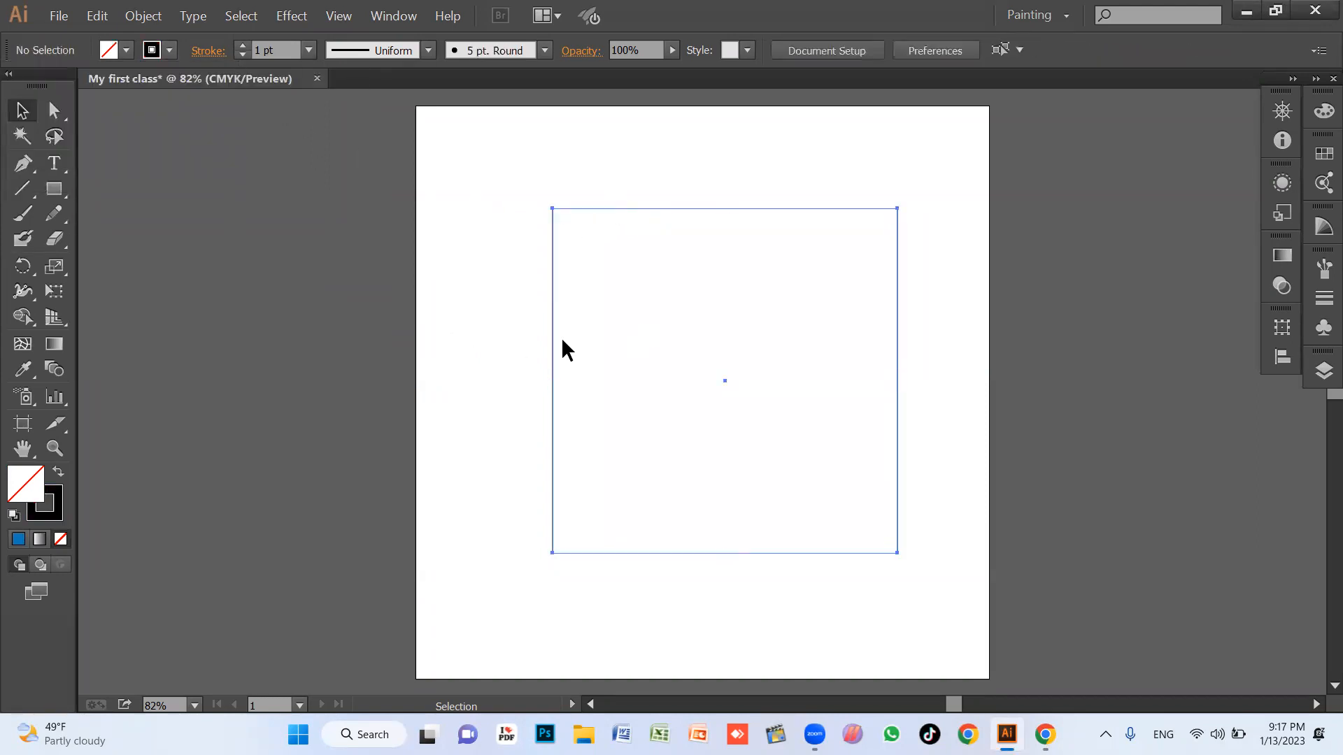
Try repeatedly to move the unfilled square from its empty interior.
left_click_drag(679, 360, 799, 296)
left_click_drag(605, 479, 720, 290)
left_click_drag(605, 298, 712, 230)
left_click_drag(633, 456, 900, 264)
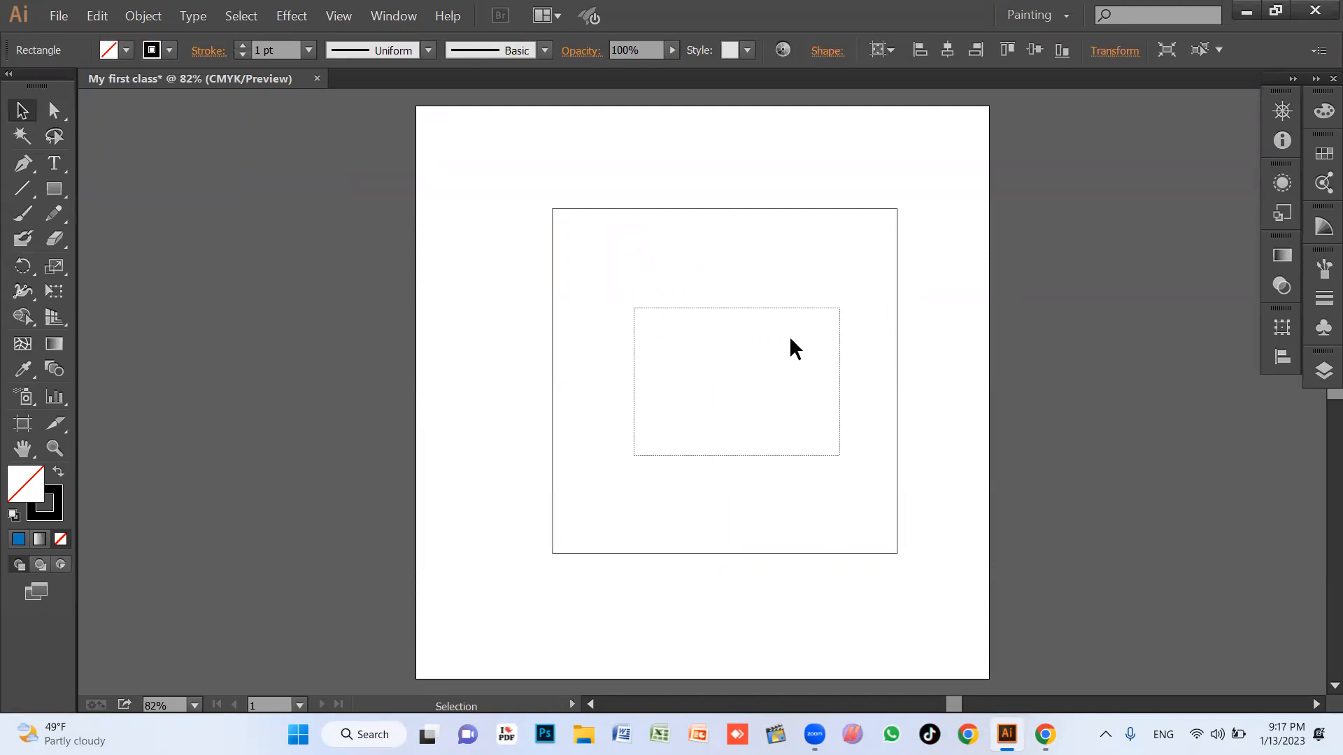
left_click_drag(608, 448, 791, 301)
left_click_drag(733, 382, 733, 382)
left_click_drag(639, 471, 821, 305)
left_click_drag(631, 446, 804, 281)
left_click_drag(611, 509, 842, 308)
left_click_drag(614, 476, 789, 274)
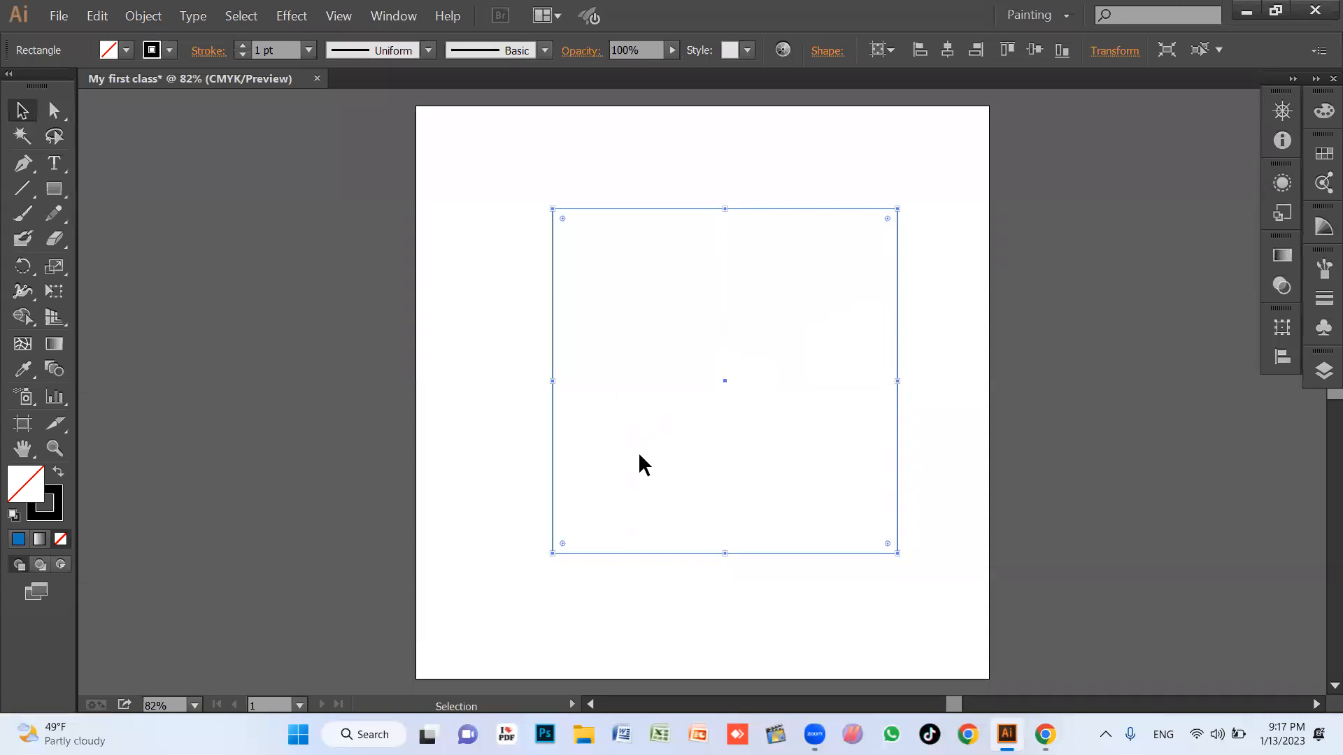
left_click_drag(612, 486, 768, 310)
left_click_drag(561, 502, 798, 248)
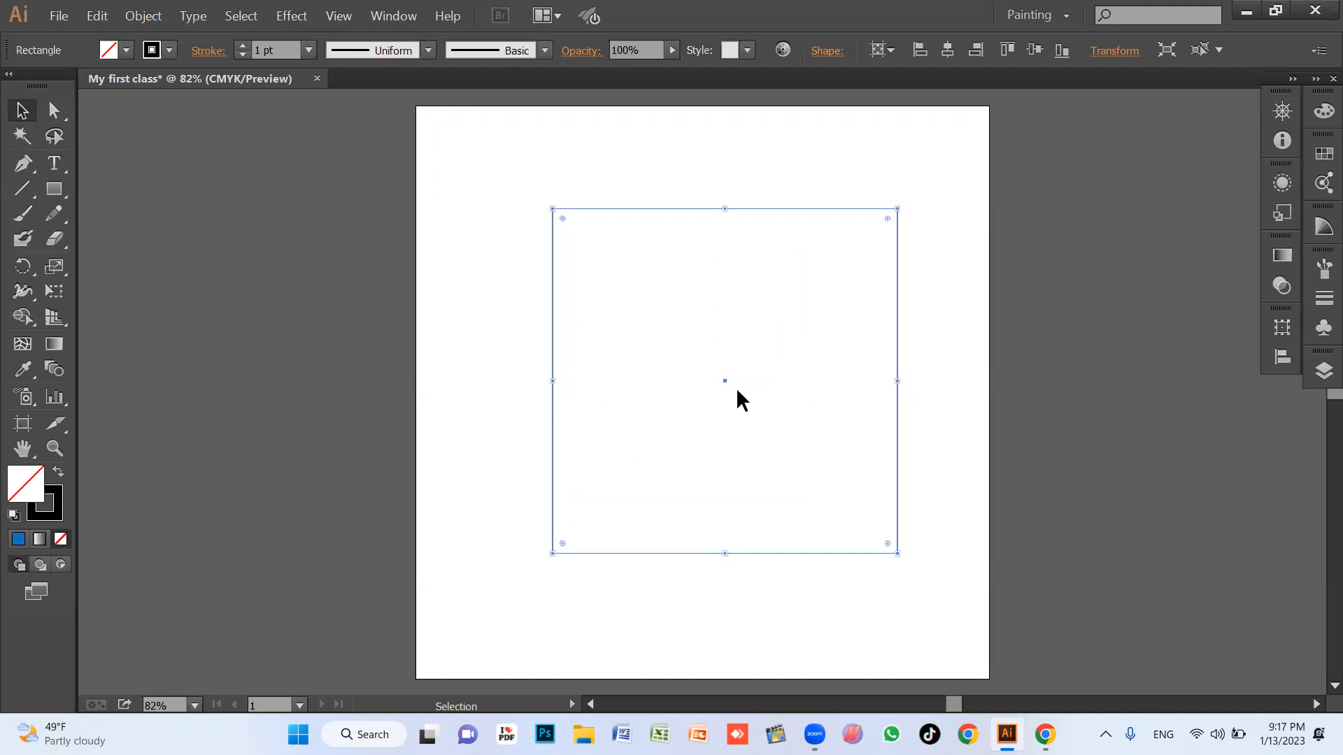
left_click(691, 372)
Select the square by its outline, fill it with orange, and move it toward the artboard's upper right.
left_click(660, 209)
left_click(126, 50)
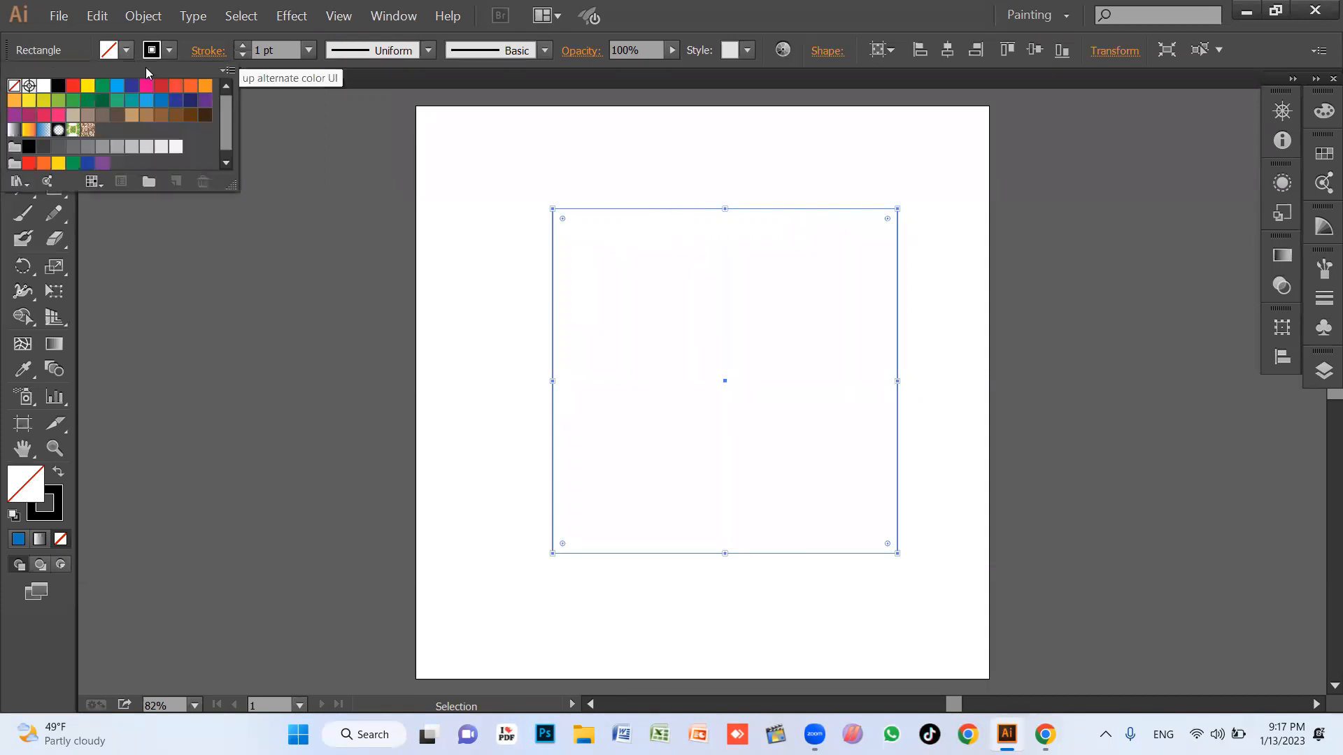
left_click(205, 86)
left_click_drag(724, 375, 802, 332)
left_click_drag(897, 237, 586, 490)
Set the square's fill back to None and try to move it from its interior.
left_click(126, 50)
left_click(14, 86)
left_click_drag(642, 453, 712, 356)
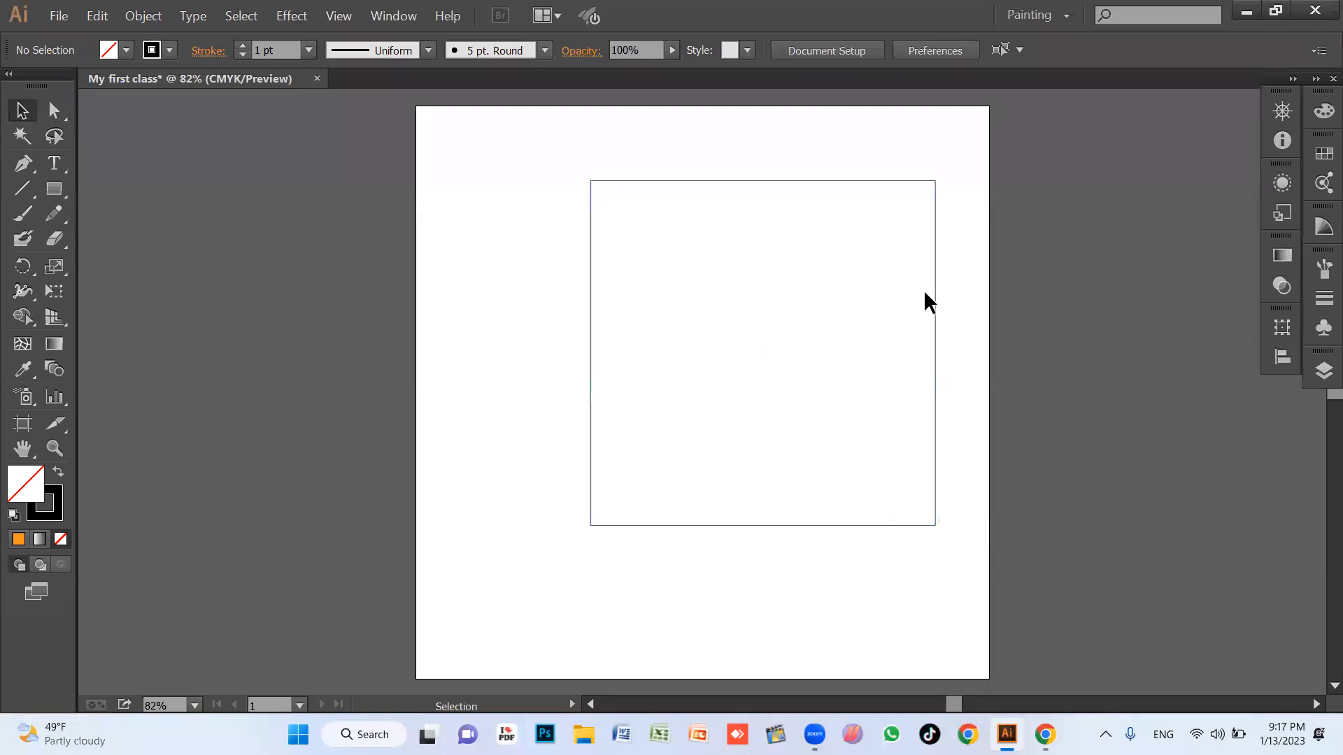
Move the unfilled square around the artboard by its outline, leaving it slightly above and right of the artboard's center.
left_click_drag(589, 371, 451, 393)
left_click_drag(796, 455, 885, 414)
left_click_drag(784, 490, 801, 464)
left_click_drag(832, 302, 871, 293)
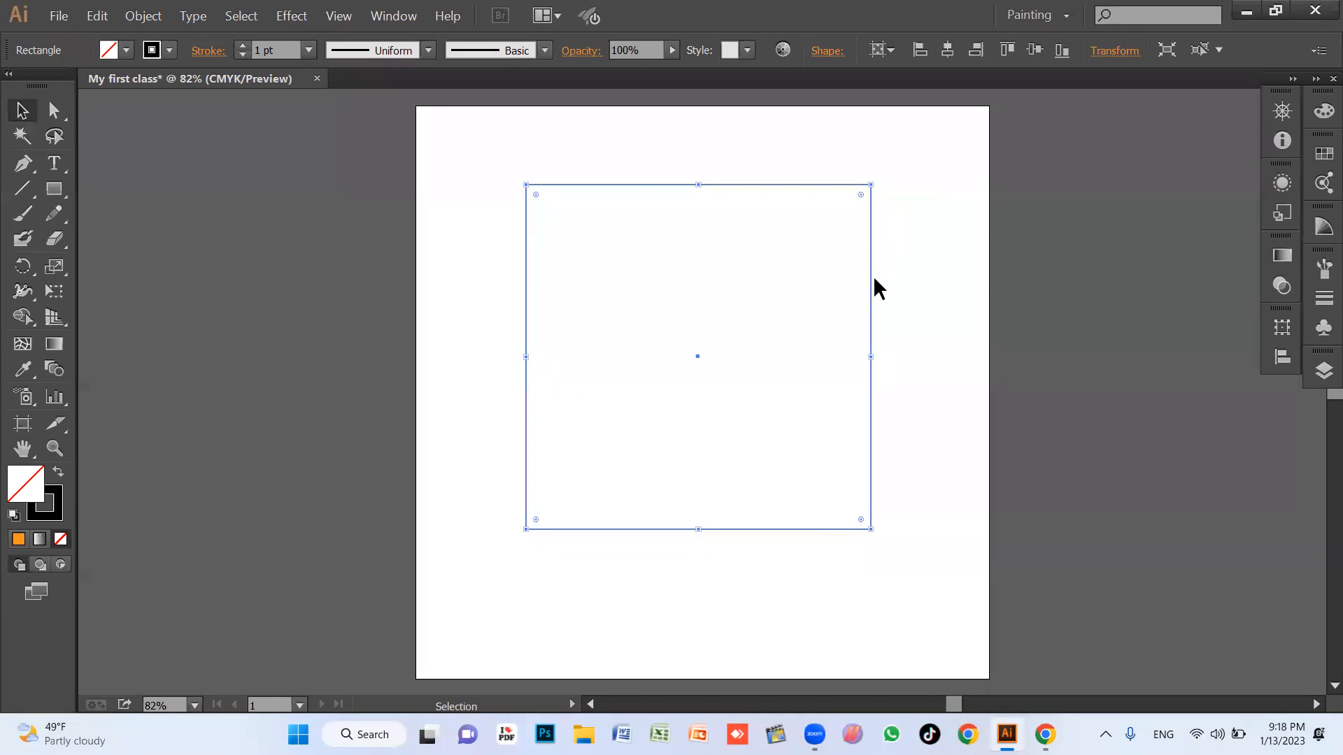
left_click_drag(876, 280, 975, 301)
Select the square by its outline and examine the live corner widget at its upper-left corner up close.
left_click(659, 231)
left_click(550, 238)
left_click(565, 291)
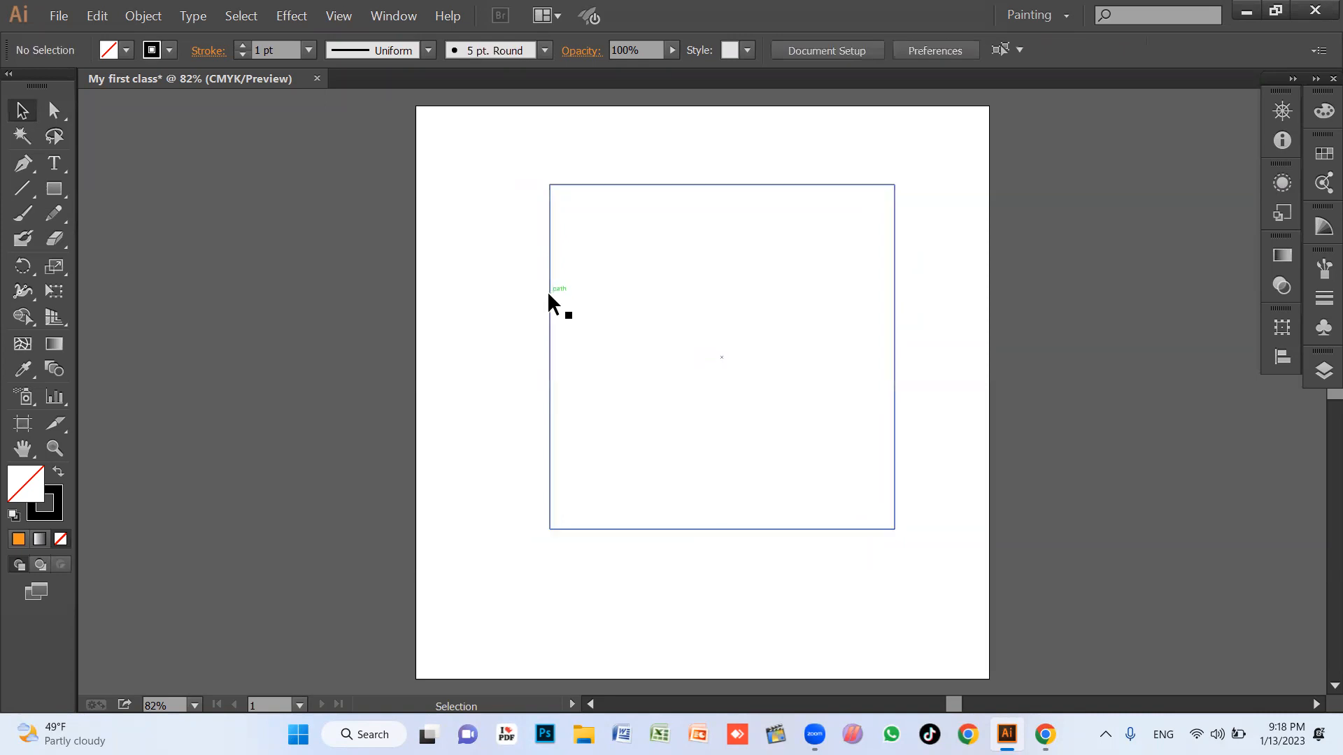
left_click(548, 295)
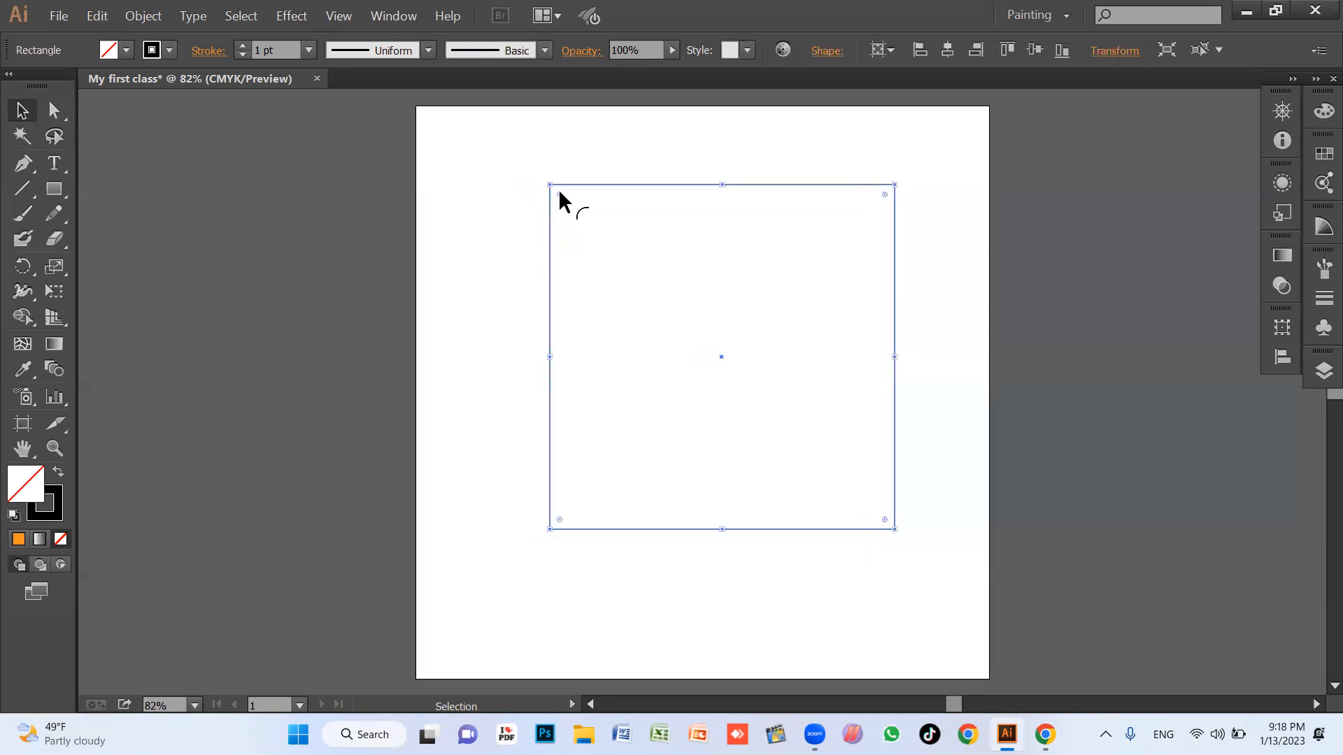
key("z")
left_click_drag(515, 159, 693, 289)
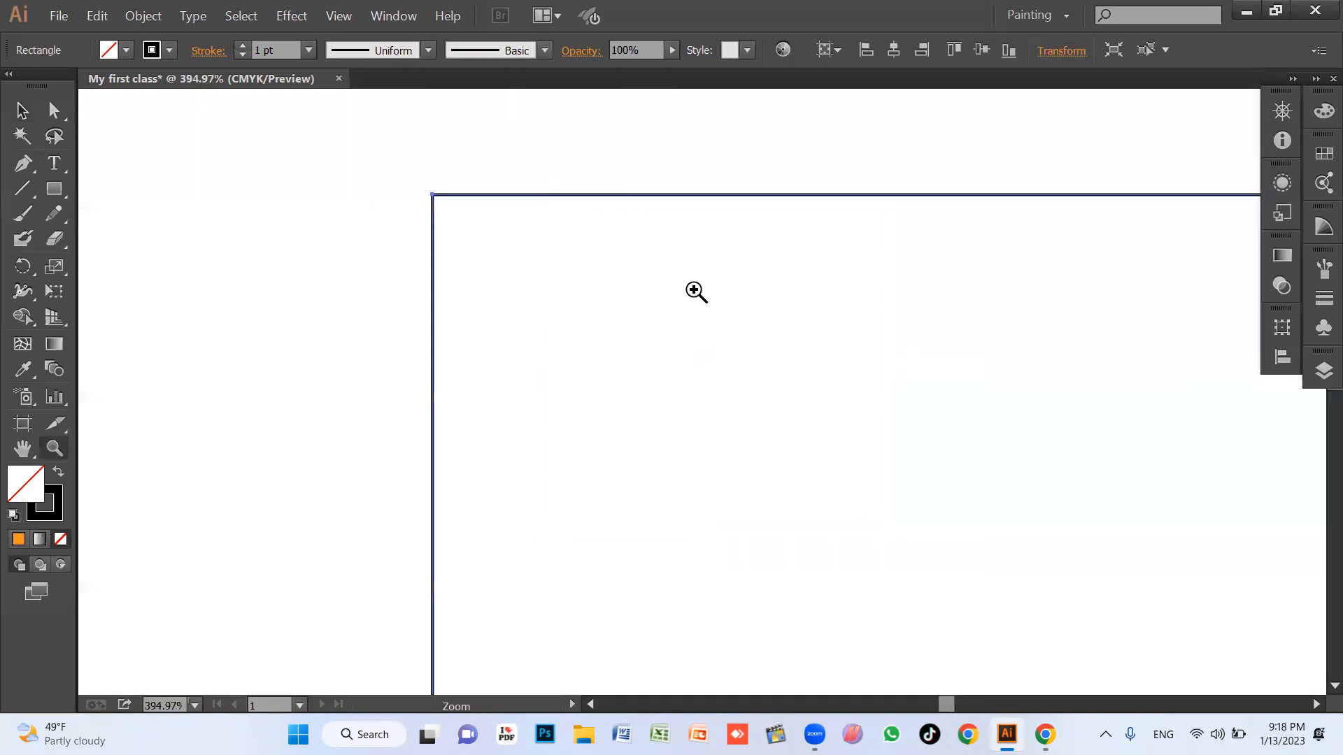
key("v")
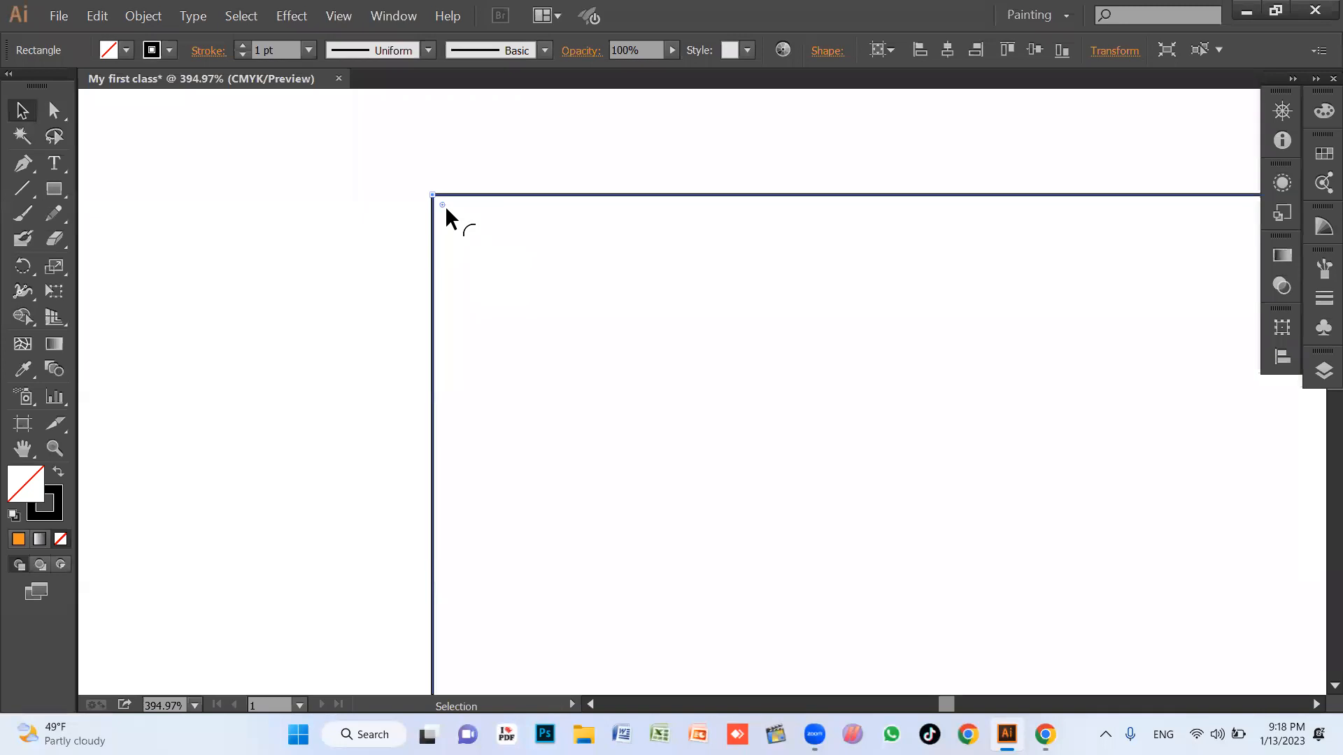
Try rounding all four corners of the square with a live corner widget, and undo the rounding.
key("ctrl+0")
left_click(504, 216)
left_click(561, 176)
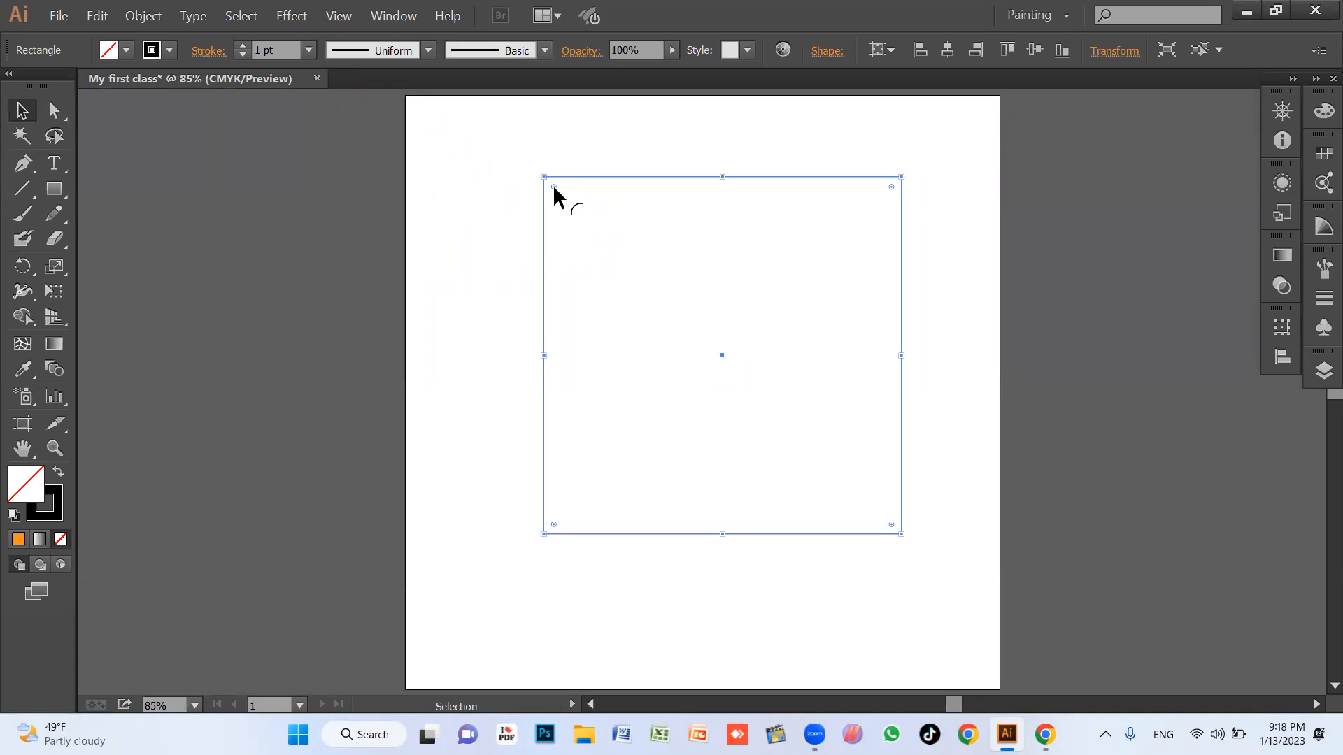
left_click_drag(553, 184, 596, 219)
left_click(473, 156)
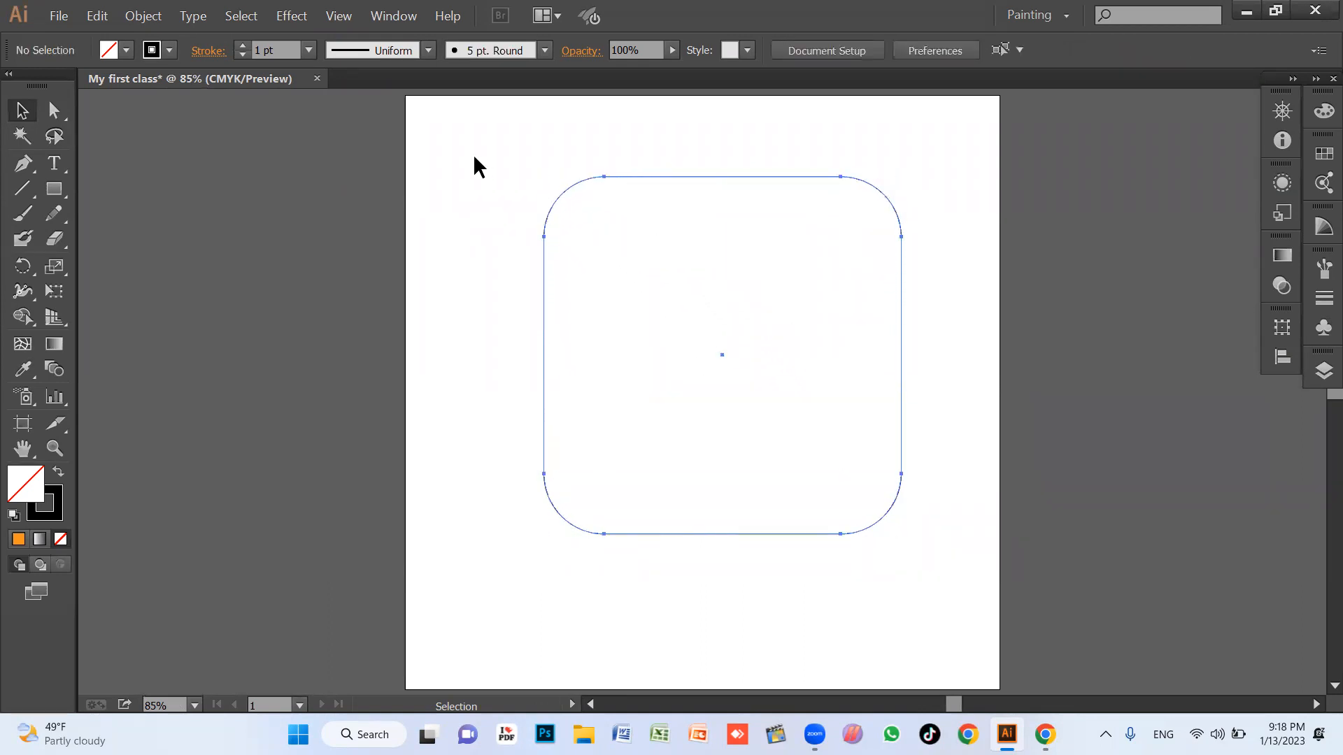
key("ctrl+z")
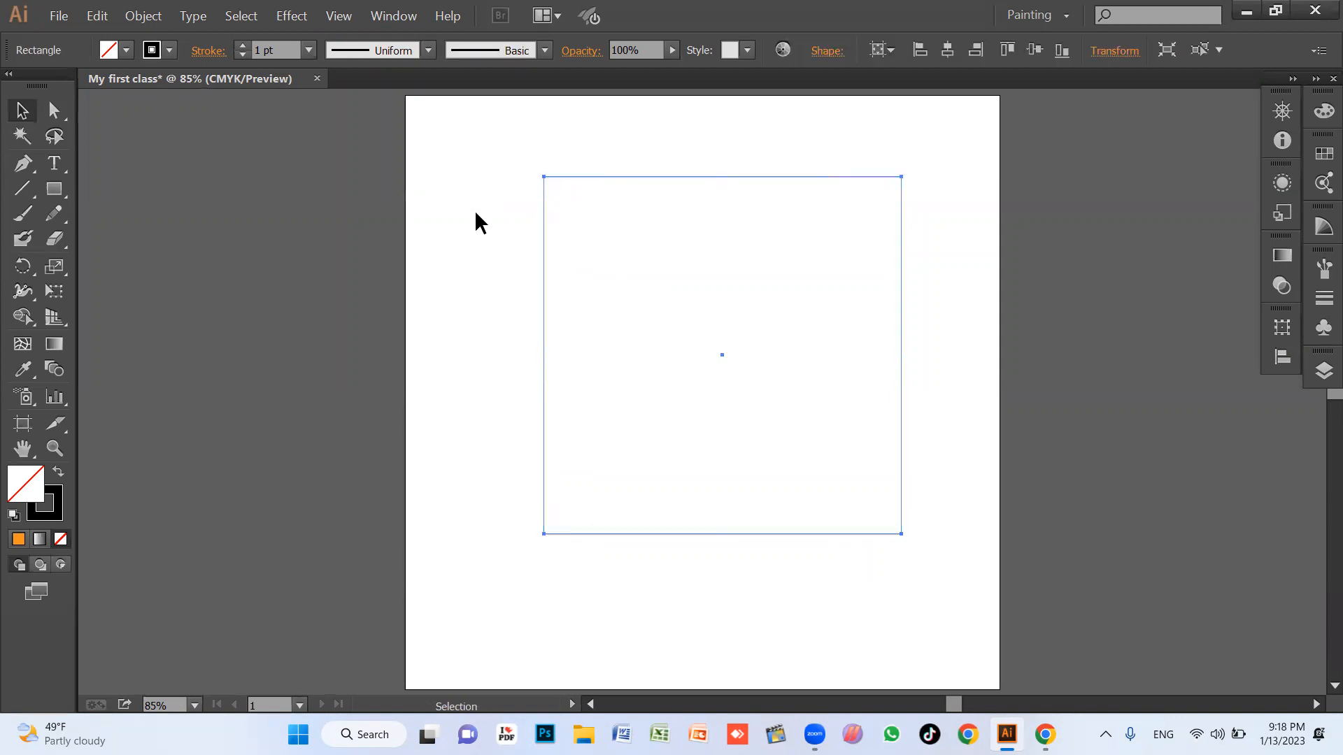
Practise selecting the whole square with the Selection tool, by marquee and by outline, and leave it deselected.
left_click(498, 157)
left_click_drag(476, 138, 1043, 221)
left_click_drag(413, 137, 1002, 225)
left_click(1005, 287)
left_click(544, 215)
left_click(469, 267)
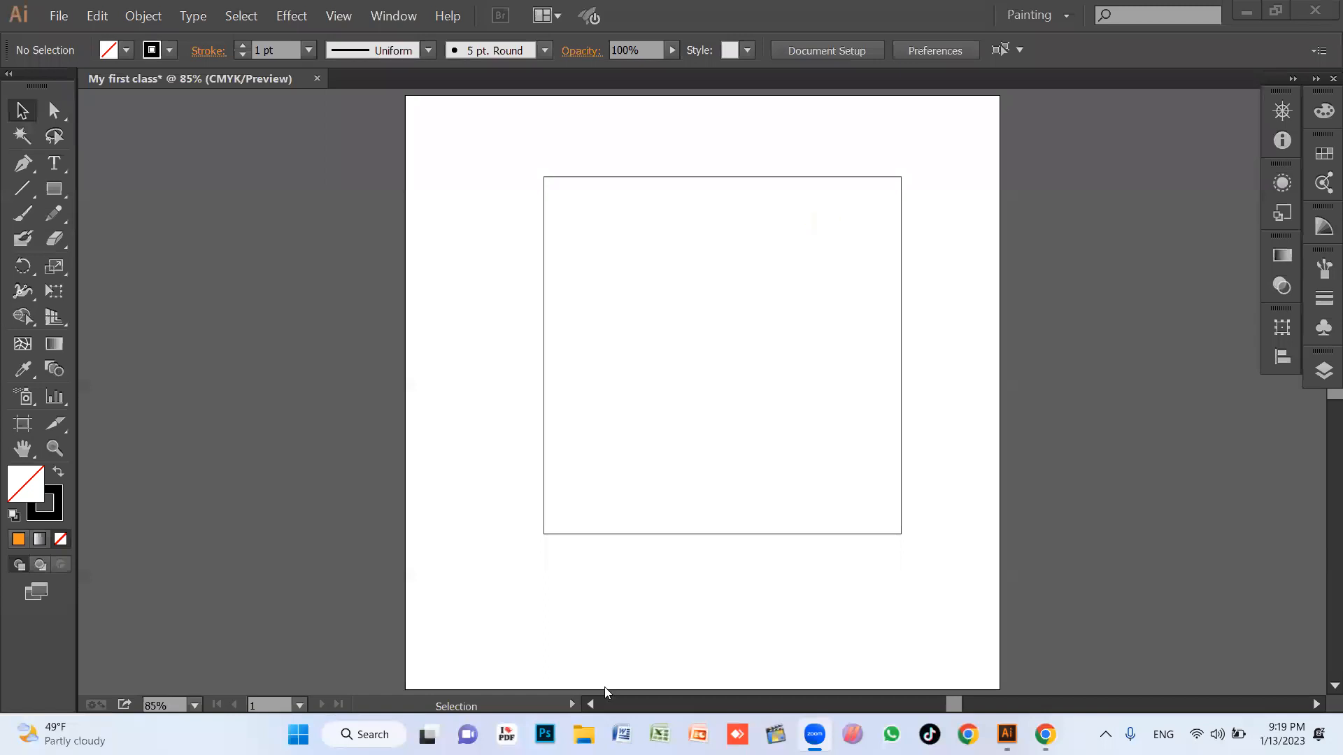
left_click(694, 617)
left_click(543, 248)
left_click(557, 219)
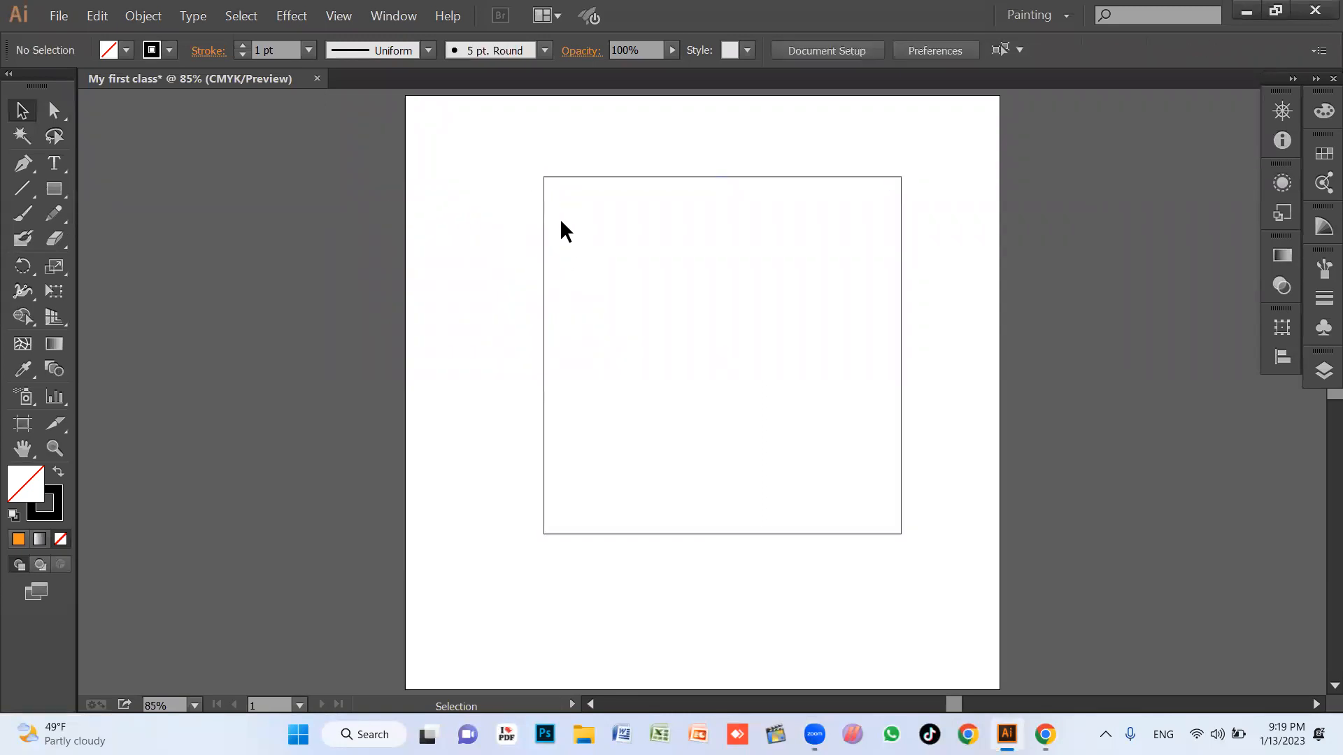
left_click(545, 217)
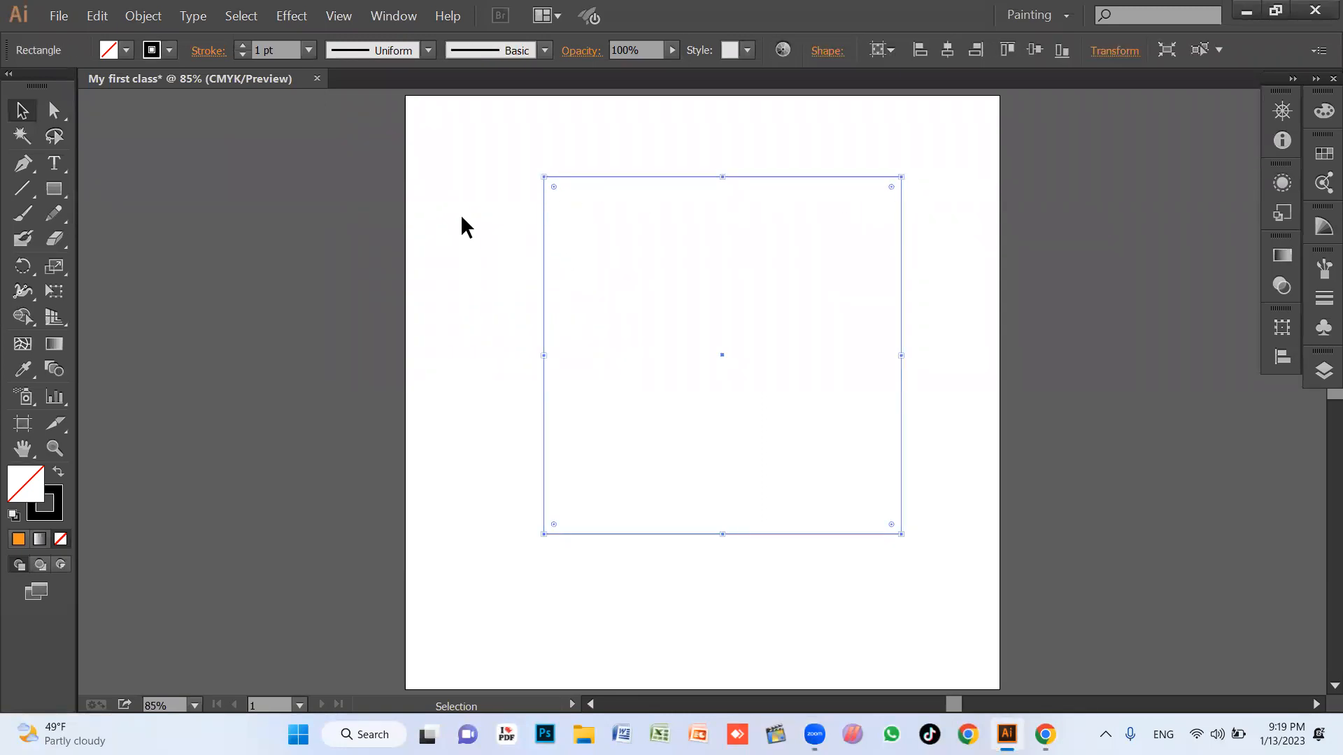
left_click(1049, 199)
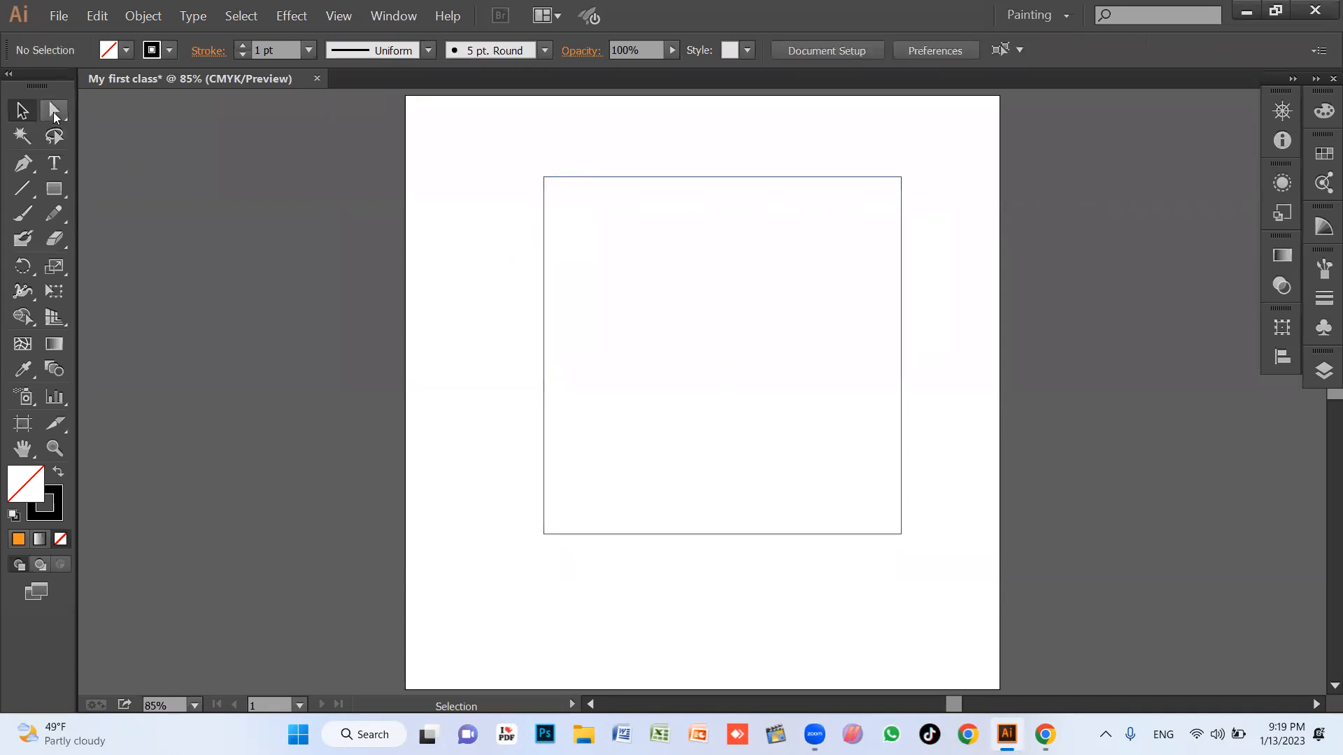
Select only the square's two upper corners with the Direct Selection tool and round them fully, to about 301 px.
left_click(55, 114)
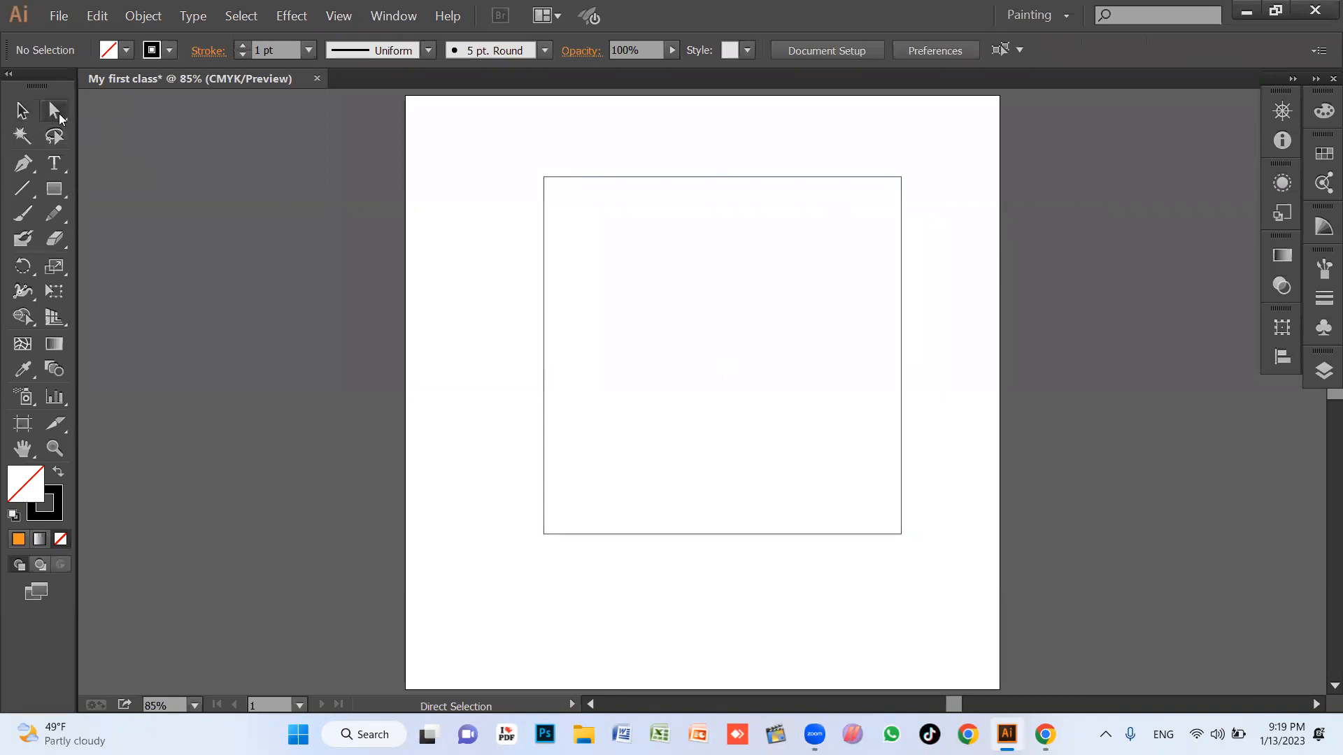
left_click_drag(501, 143, 943, 221)
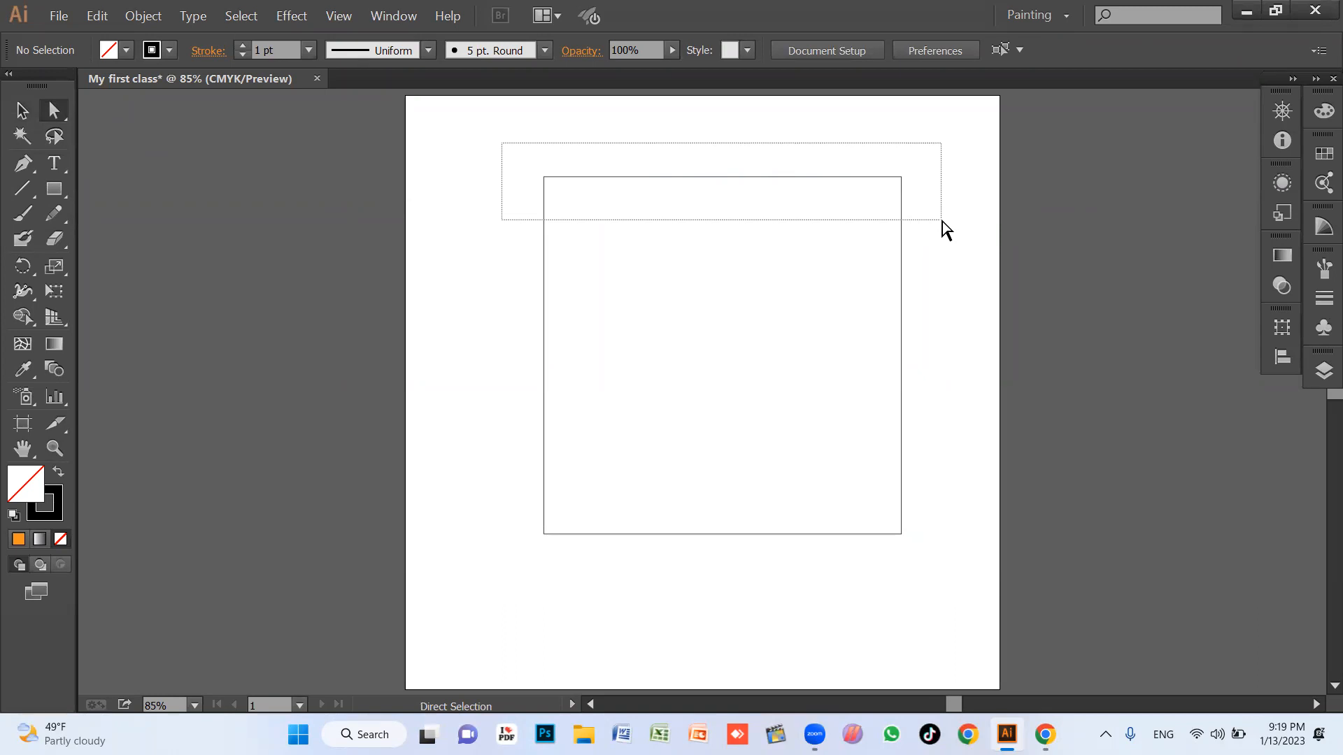
left_click_drag(943, 221, 941, 224)
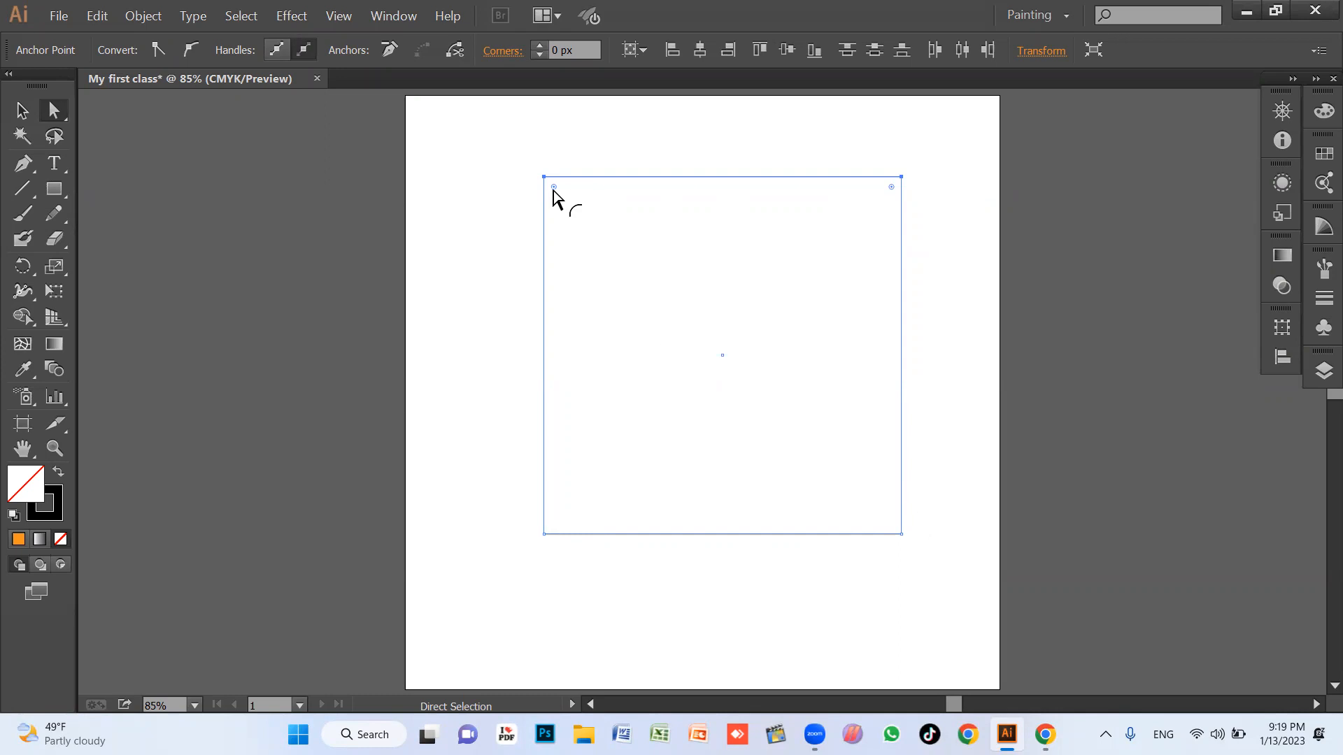
left_click_drag(608, 240, 788, 440)
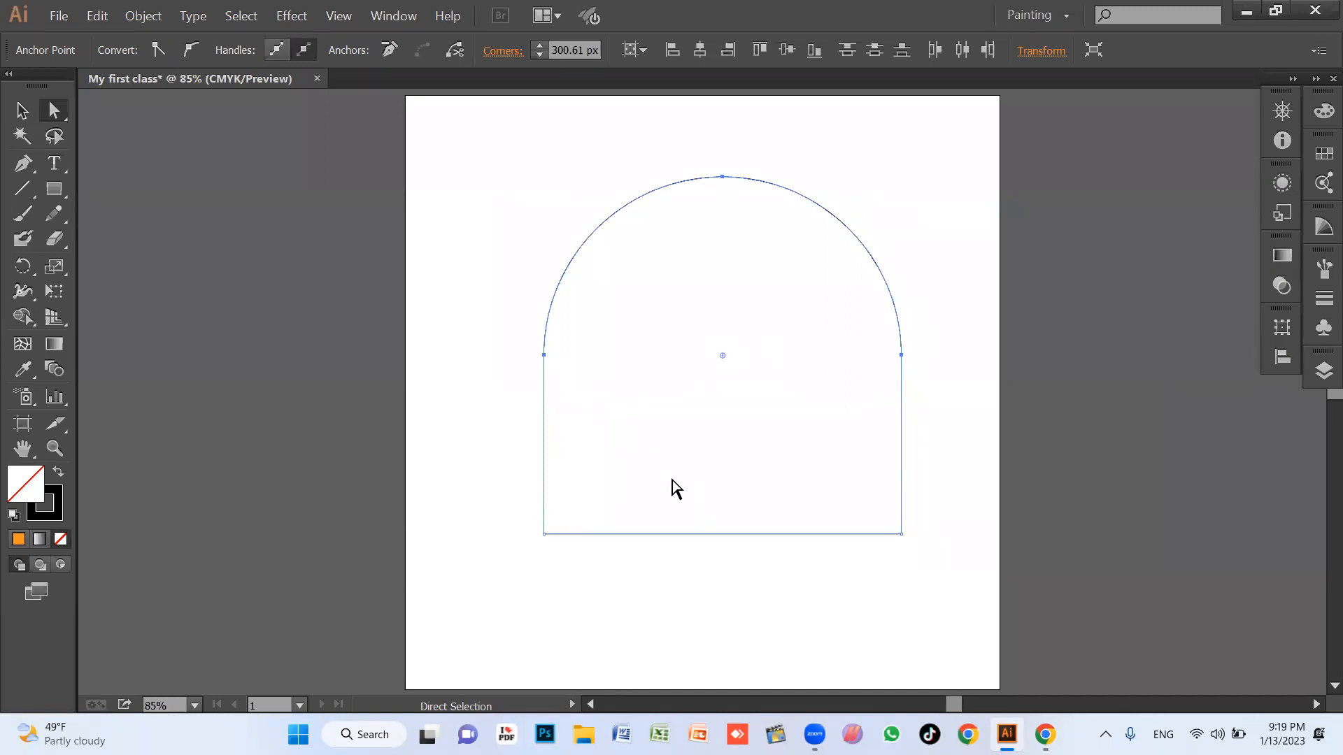
Select the shape's lower-left corner alone and round it fully.
left_click(543, 541)
left_click_drag(497, 497, 610, 589)
left_click_drag(517, 480, 623, 603)
left_click_drag(556, 529, 909, 336)
Try rounding the shape's lower-right corner fully to about 301 px, and undo that rounding.
left_click(1019, 354)
left_click_drag(932, 584, 787, 402)
left_click_drag(892, 526, 559, 300)
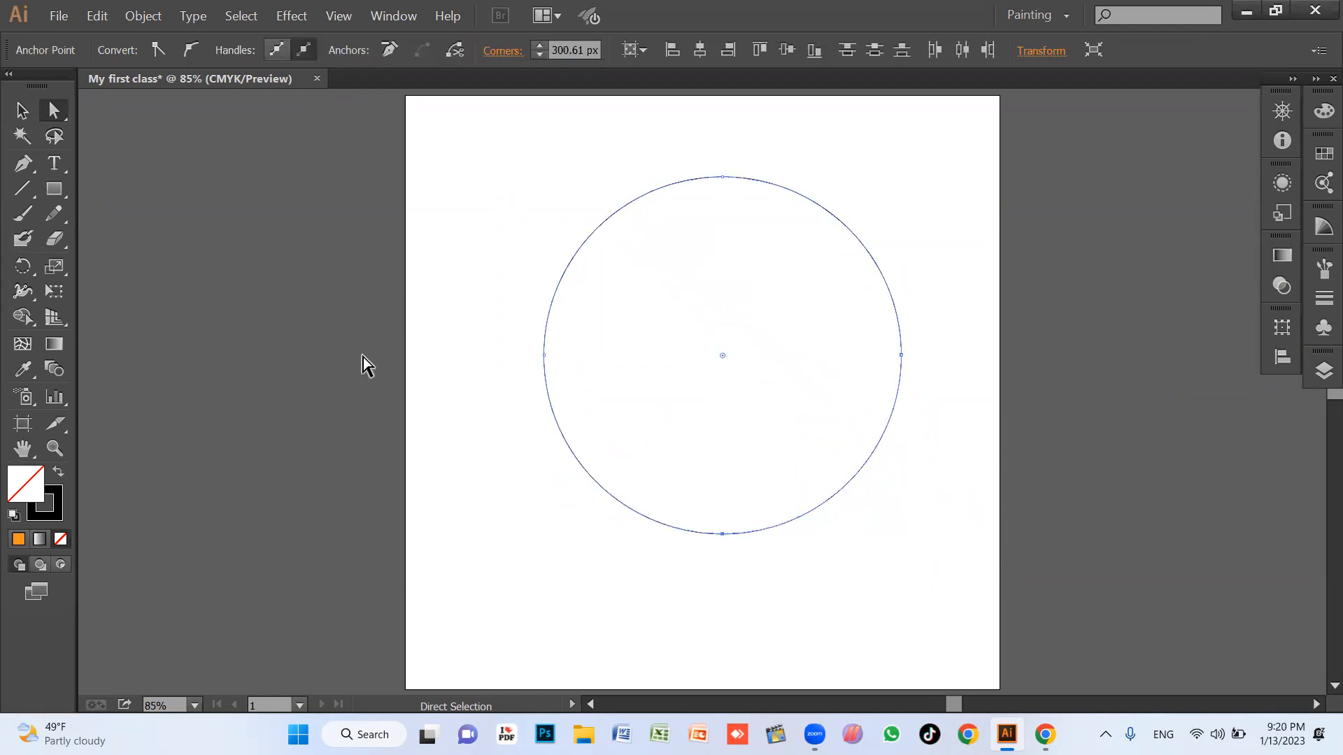
key("ctrl+z")
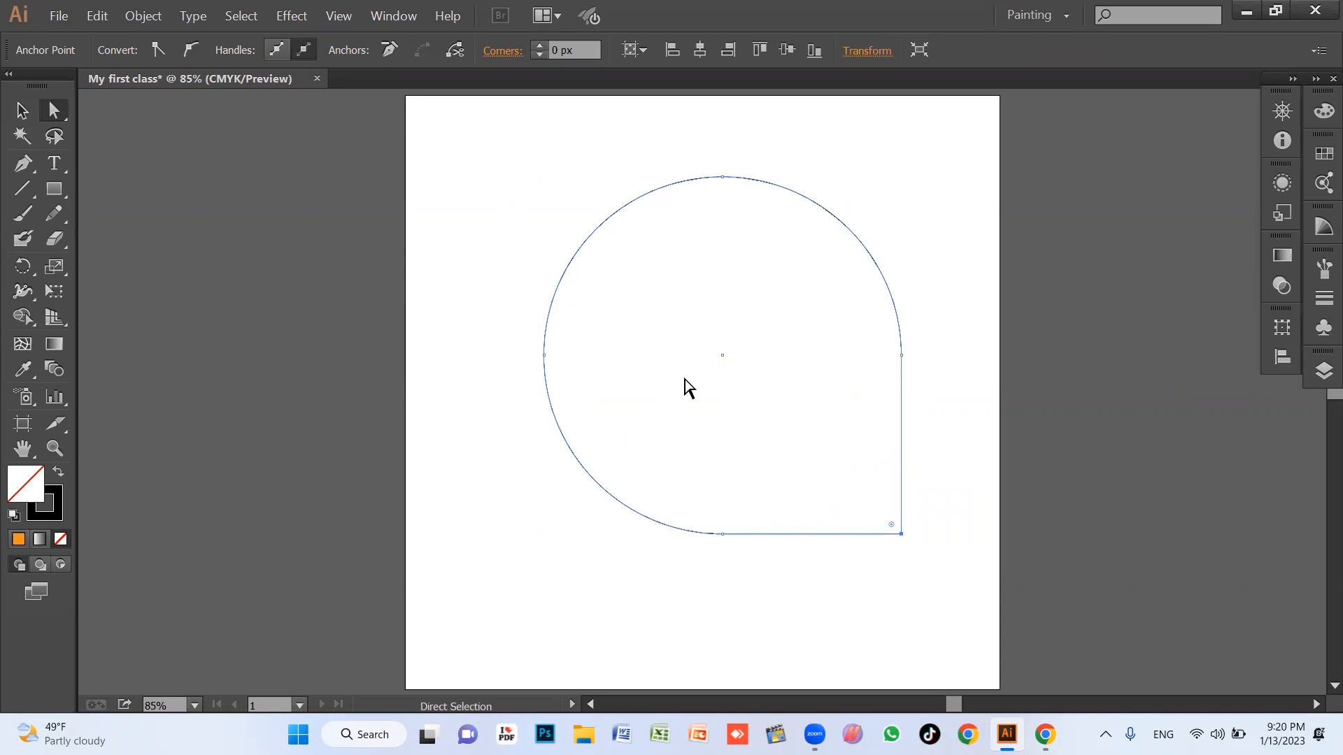
Delete the rounded shape completely, leaving the artboard empty.
key("Delete")
left_click(983, 438)
key("v")
left_click(897, 330)
key("Delete")
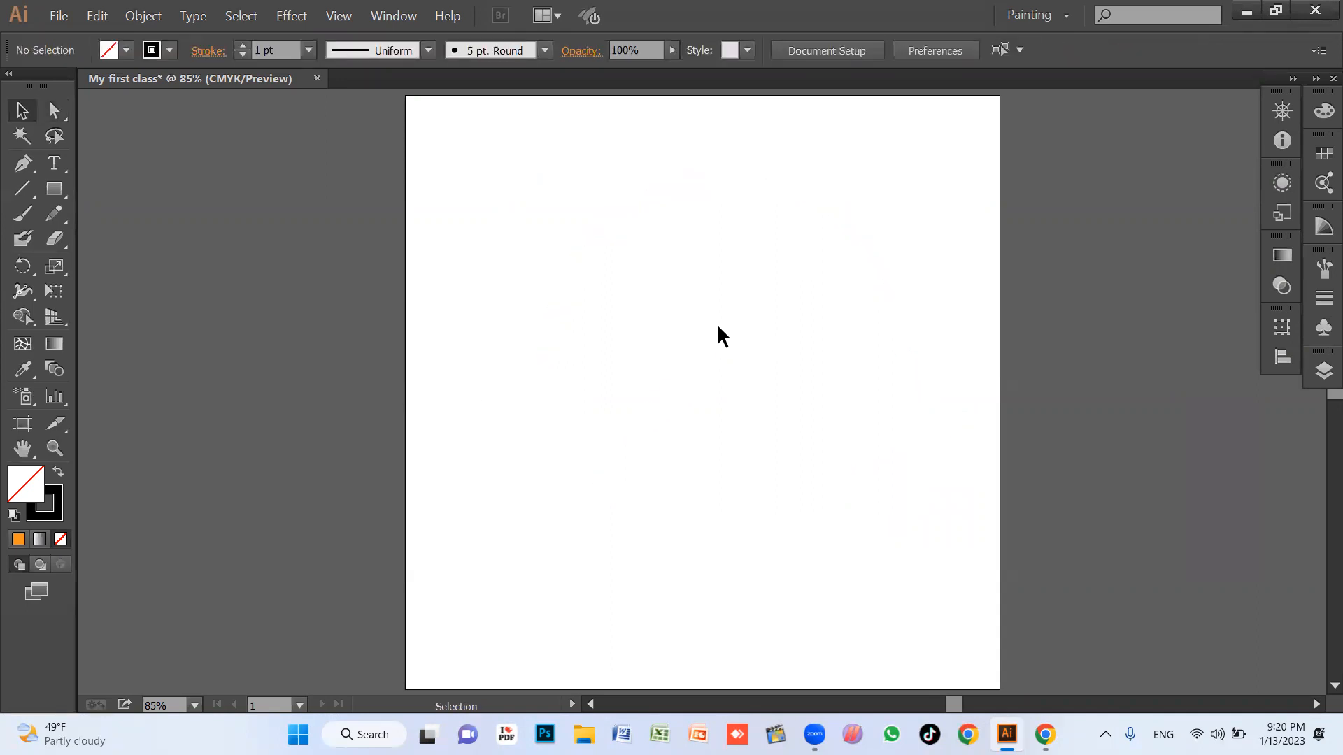
Draw a small square about 162 px wide near the artboard's upper-left corner and fully round its upper-left corner.
key("m")
left_click_drag(433, 130, 511, 225)
left_click(54, 110)
left_click(110, 133)
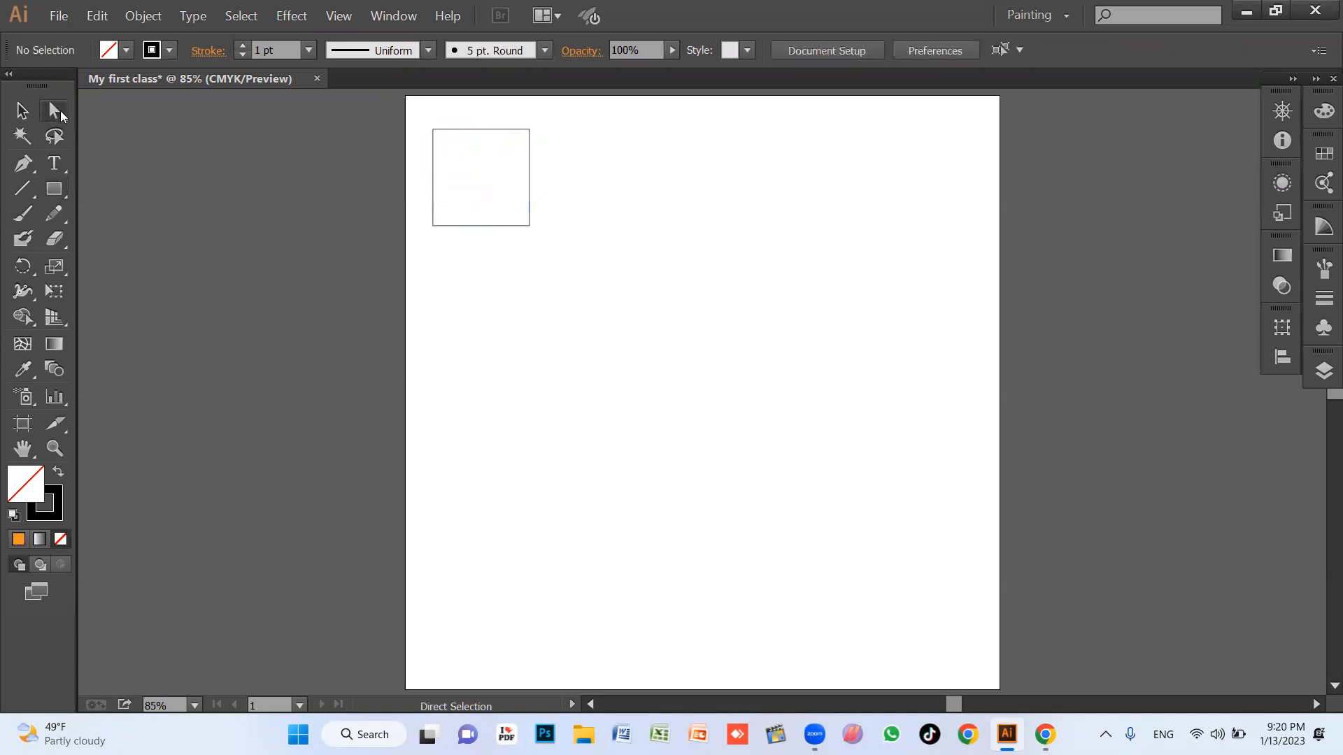
left_click_drag(417, 121, 647, 303)
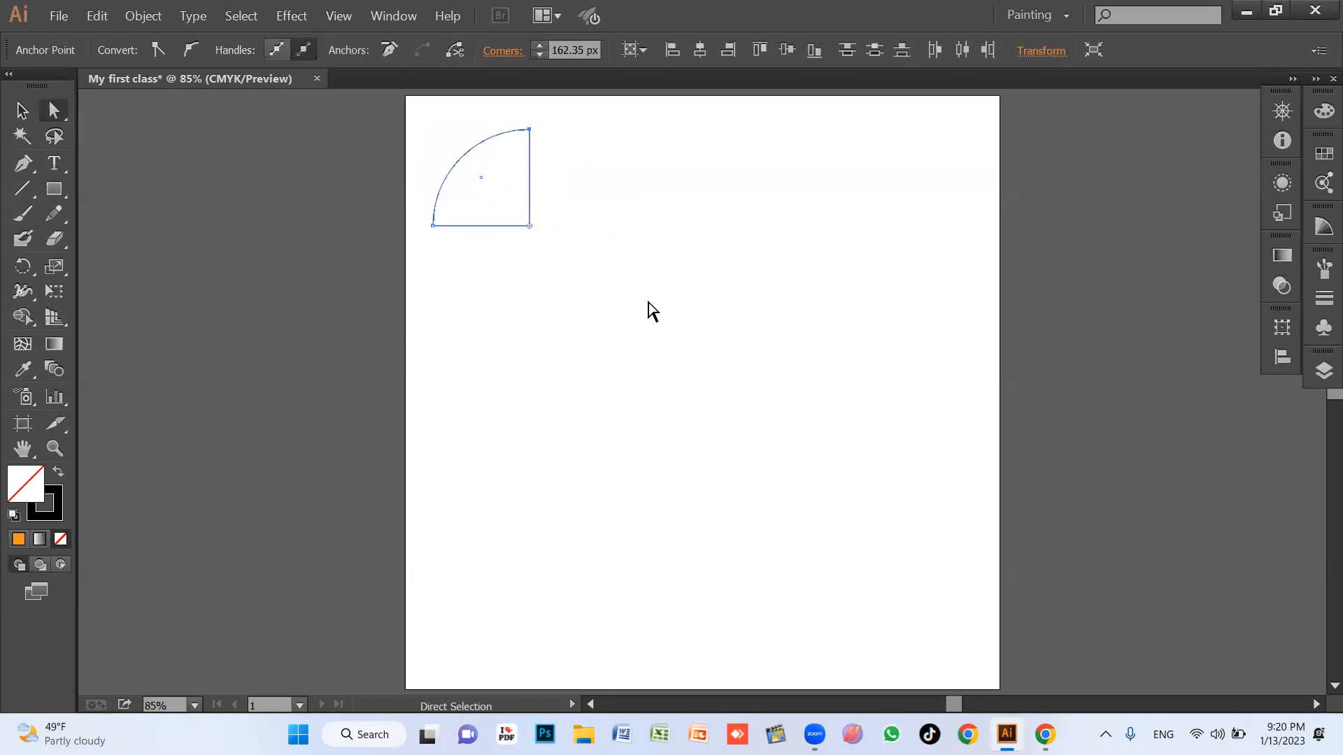
left_click(622, 294)
Place a copy of the quarter circle to its right with the arc facing lower left, and duplicate that copy farther right.
key("v")
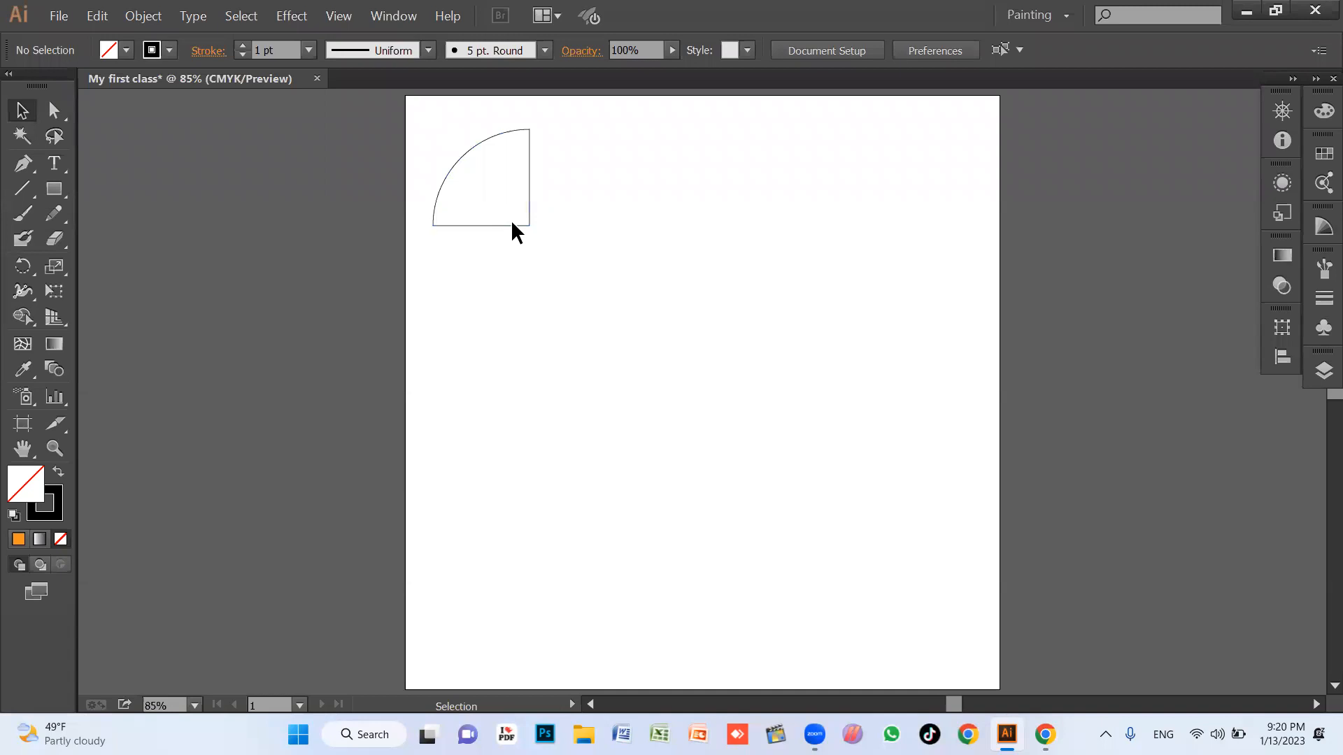
left_click_drag(490, 225, 689, 106)
left_click(677, 236)
left_click(670, 225)
left_click(668, 230)
left_click(648, 221)
left_click_drag(669, 225, 861, 231)
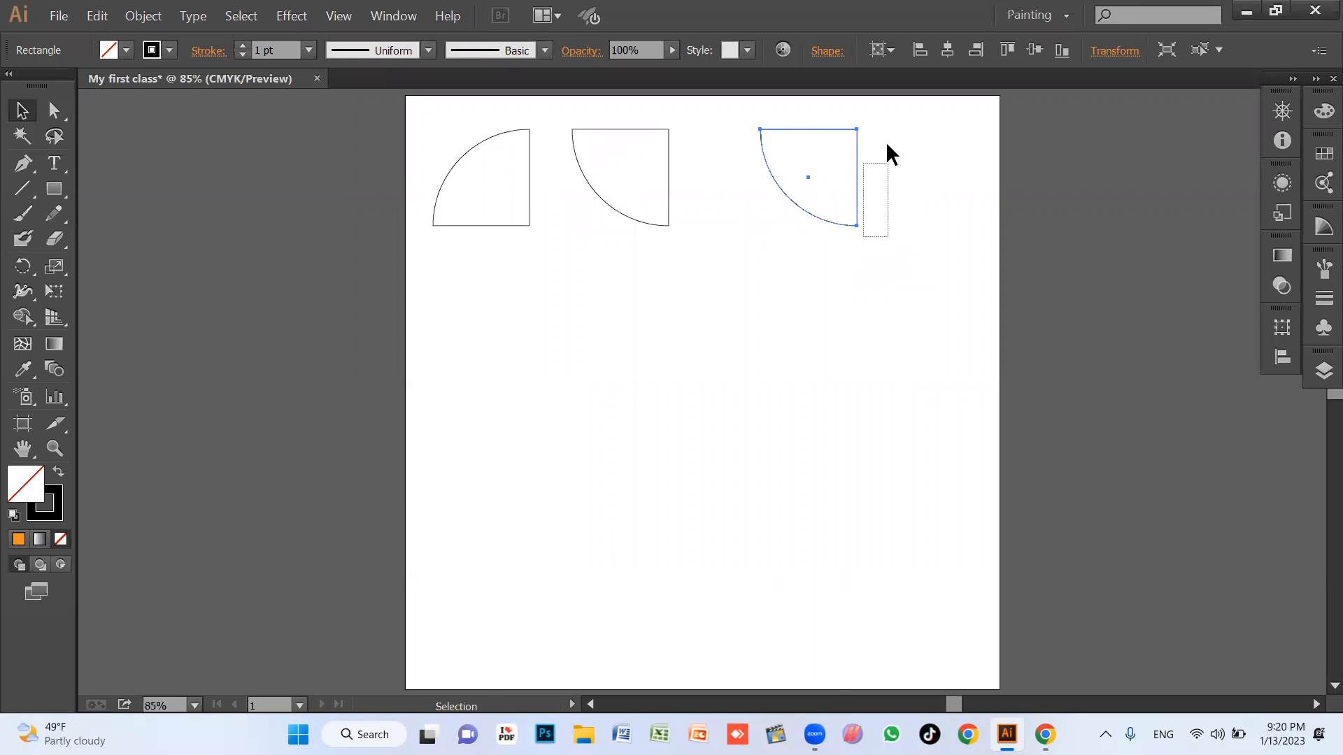
left_click(874, 241)
Rotate the rightmost quarter circle a quarter turn clockwise so its arc faces upper left, and deselect it.
key("z")
left_click_drag(925, 124, 464, 456)
key("v")
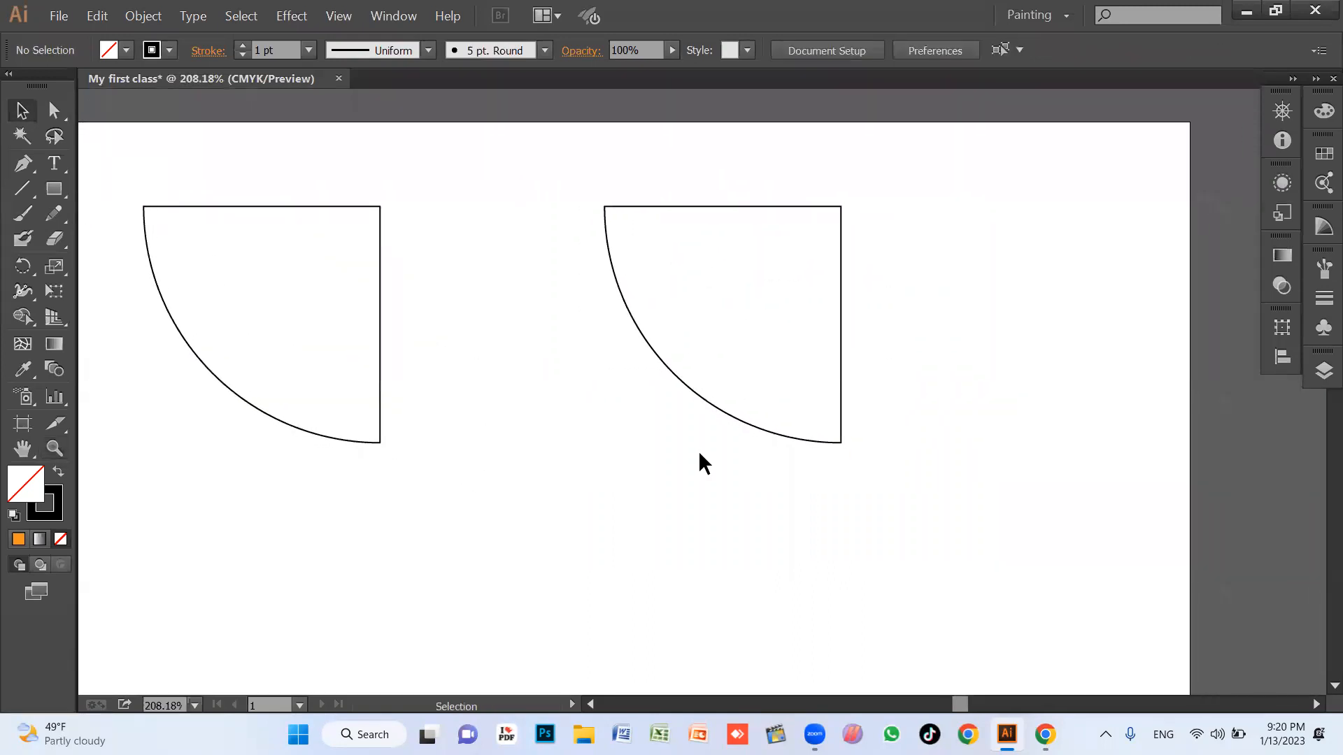
left_click(752, 439)
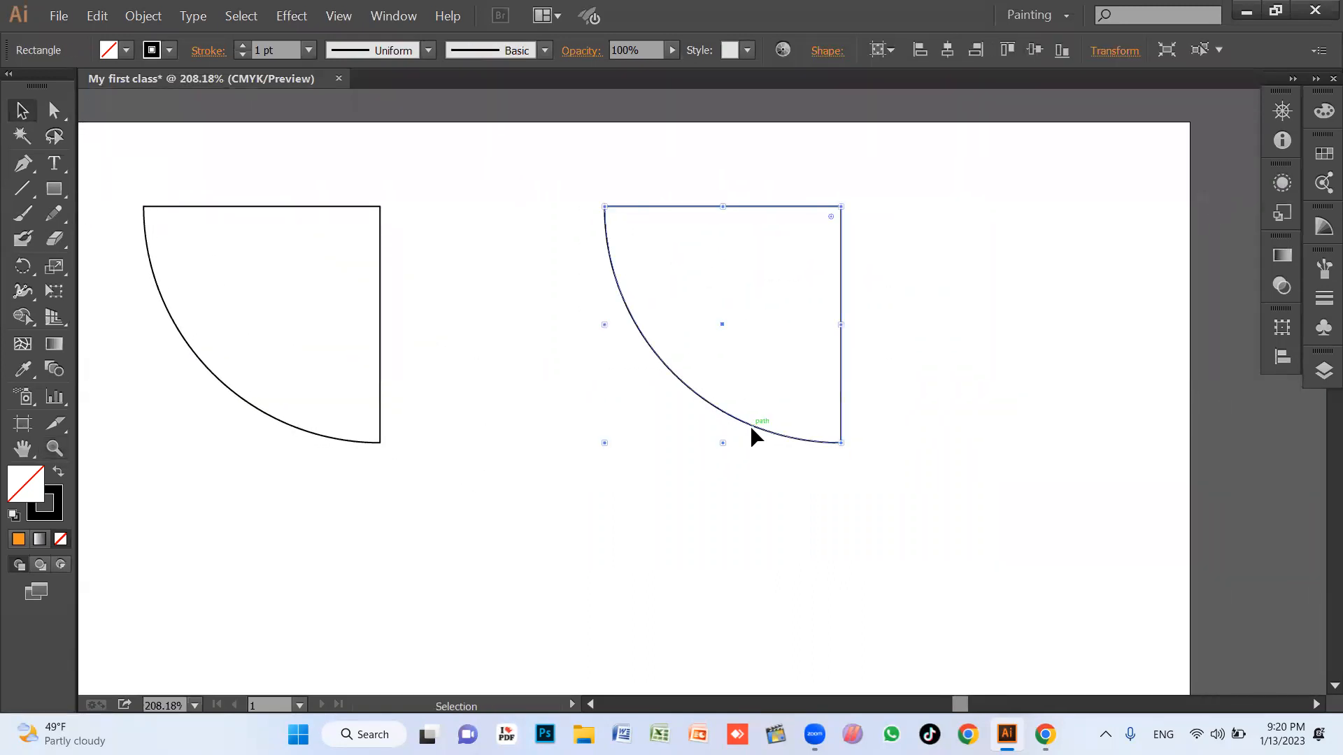
left_click(847, 452)
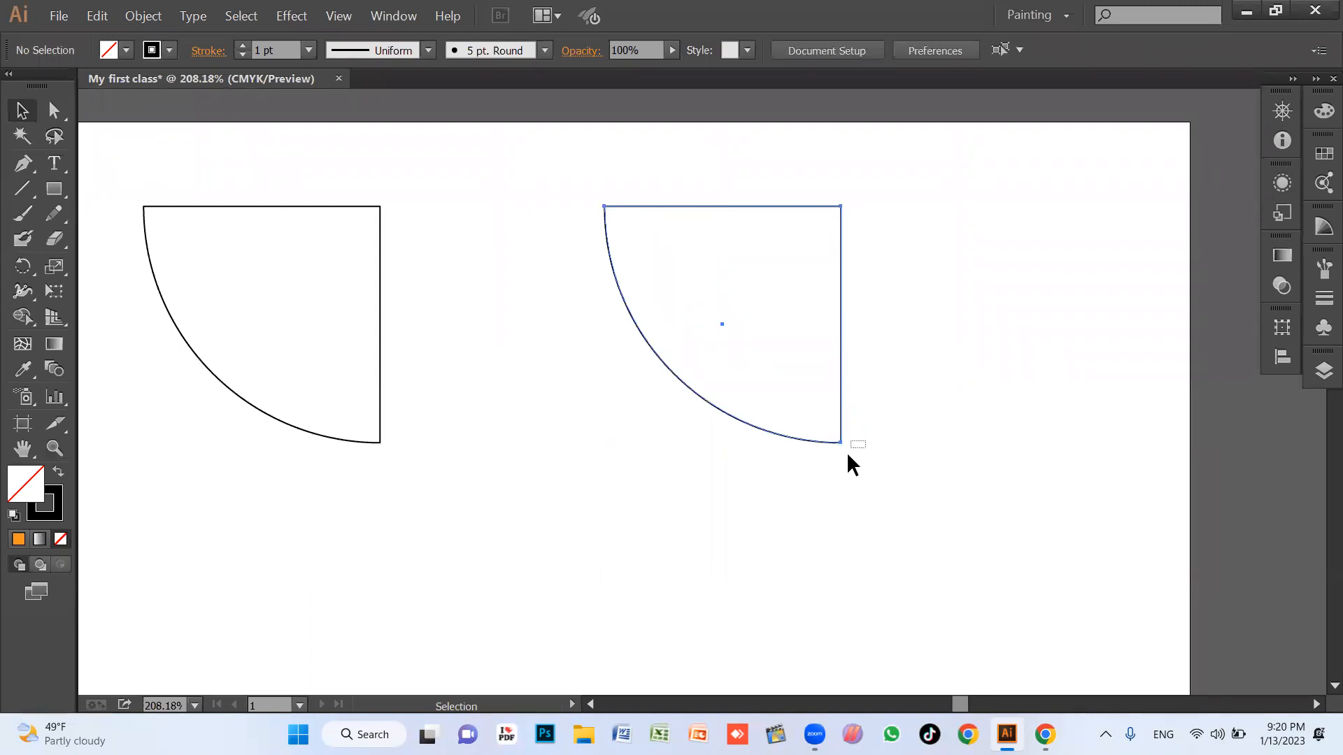
left_click(839, 442)
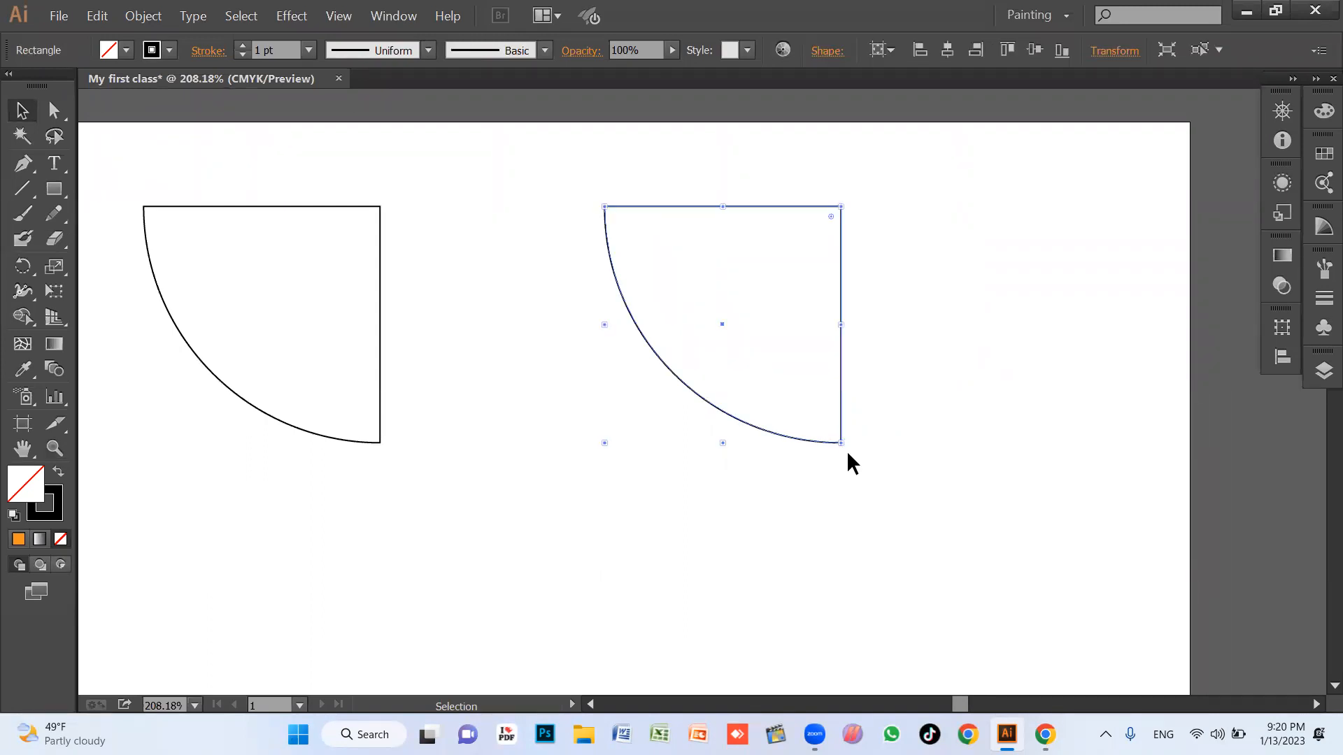
left_click(846, 358)
left_click(840, 219)
left_click_drag(849, 201, 826, 454)
left_click(704, 505)
key("z")
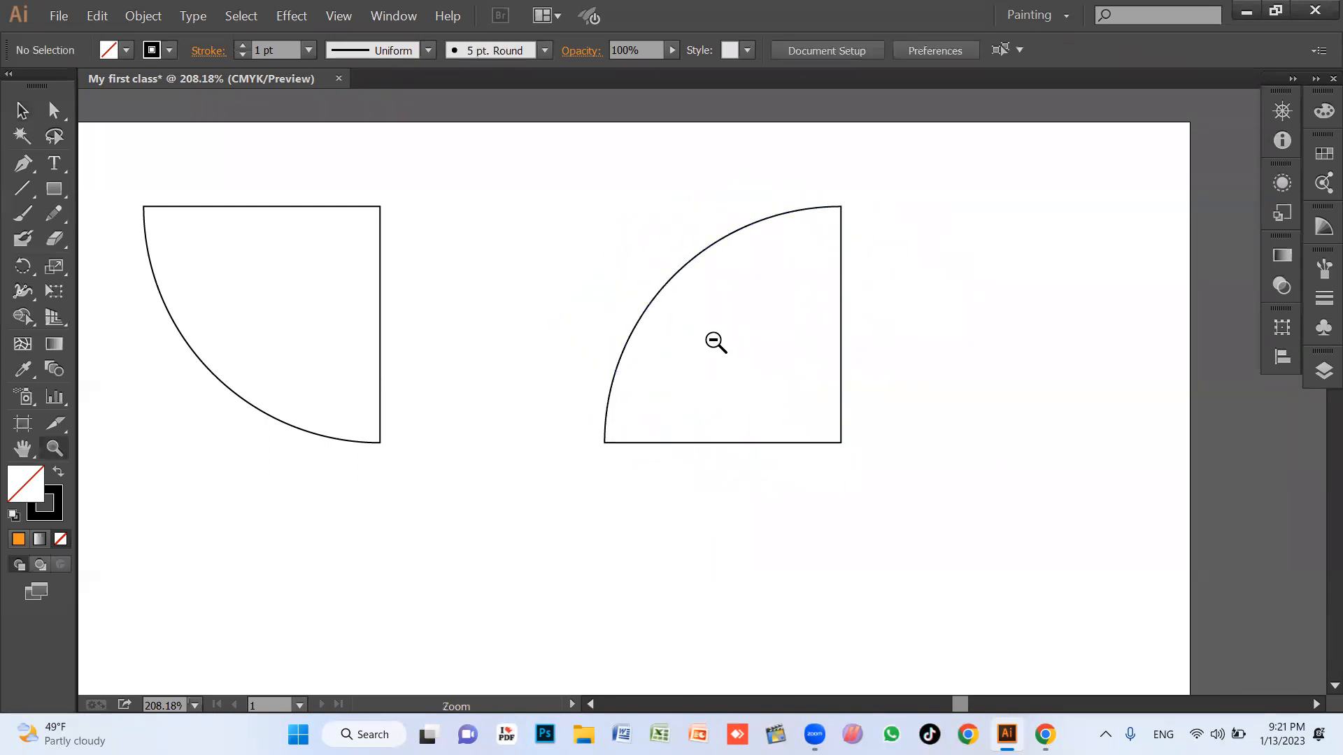
Select all three quarter circles and delete them, clearing the artboard.
left_click(724, 289, "alt")
key("space")
left_click_drag(701, 417, 740, 370)
left_click_drag(535, 483, 627, 470)
key("v")
left_click_drag(258, 505, 811, 241)
left_click_drag(905, 212, 905, 213)
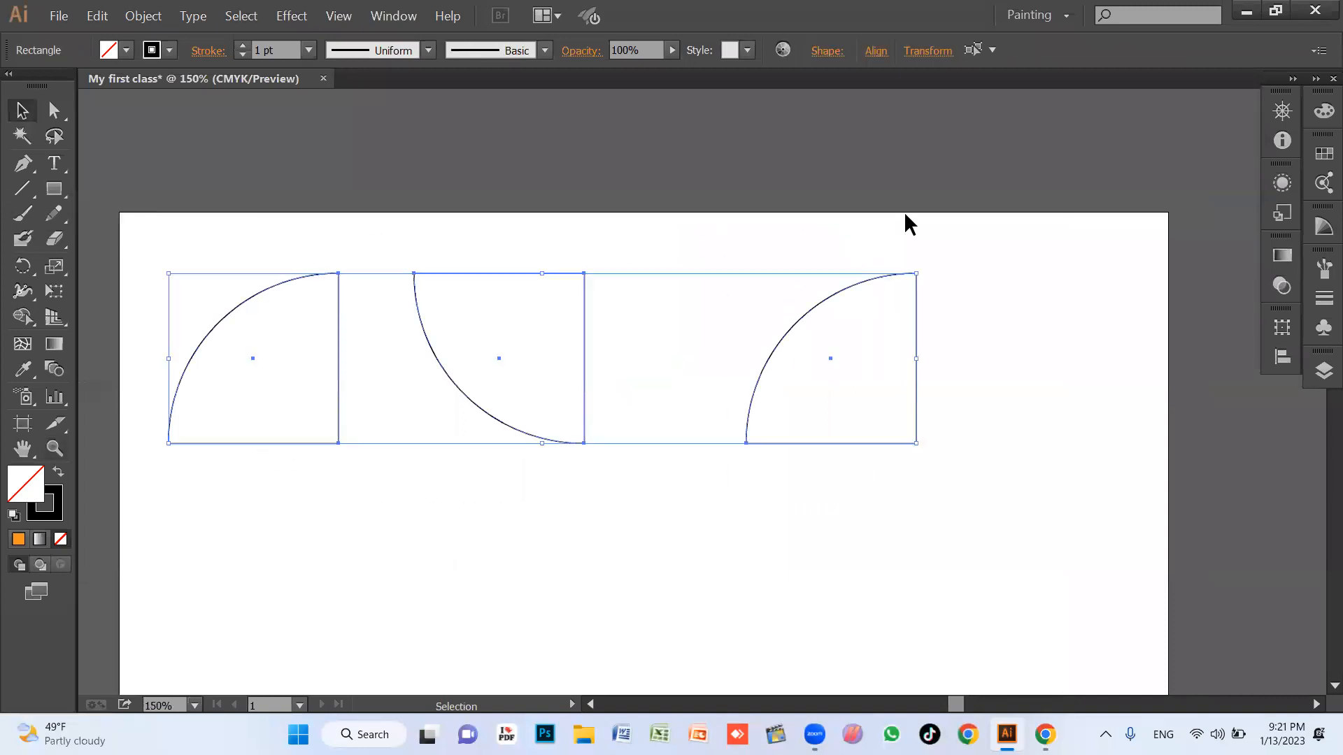
key("Delete")
Draw a square about 100 px wide near the artboard's upper-left corner with the Rectangle tool.
left_click_drag(820, 275, 830, 247)
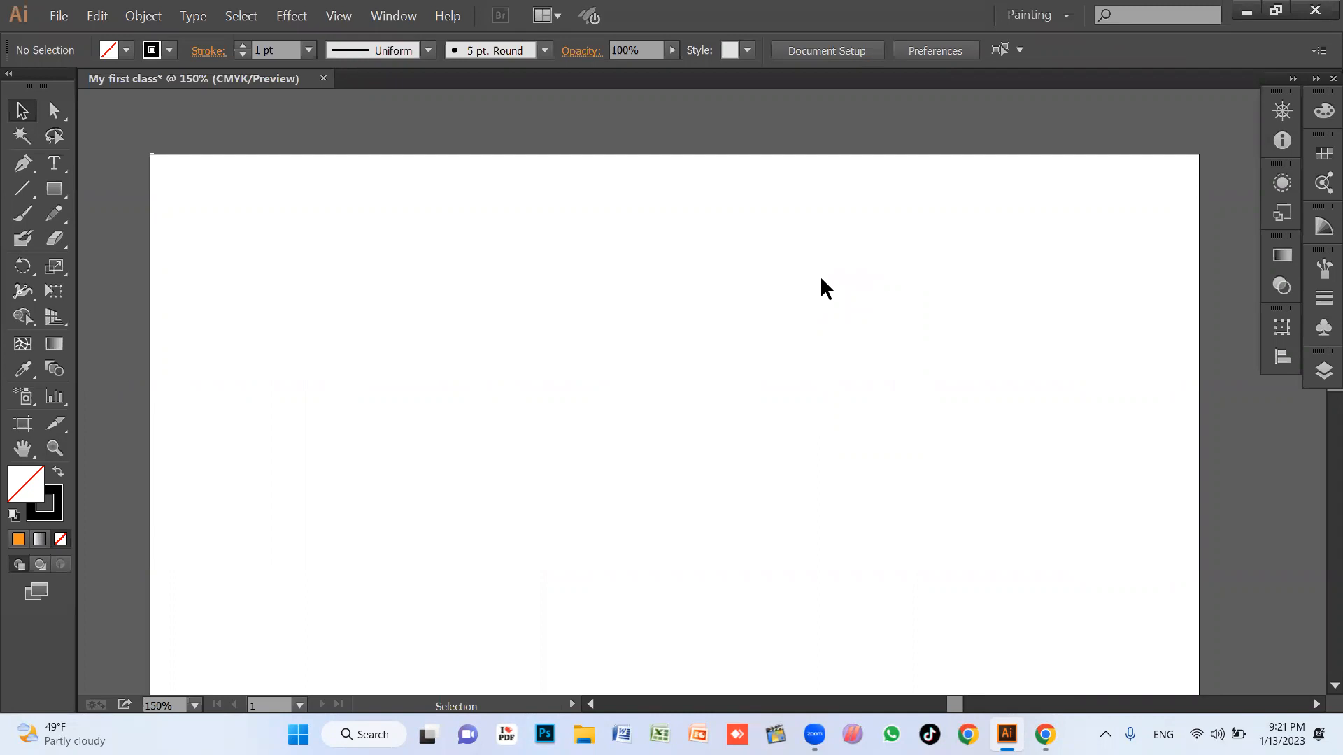
mouse_move(501, 386)
left_mouse_down()
mouse_move(527, 359)
mouse_move(489, 373)
left_mouse_up()
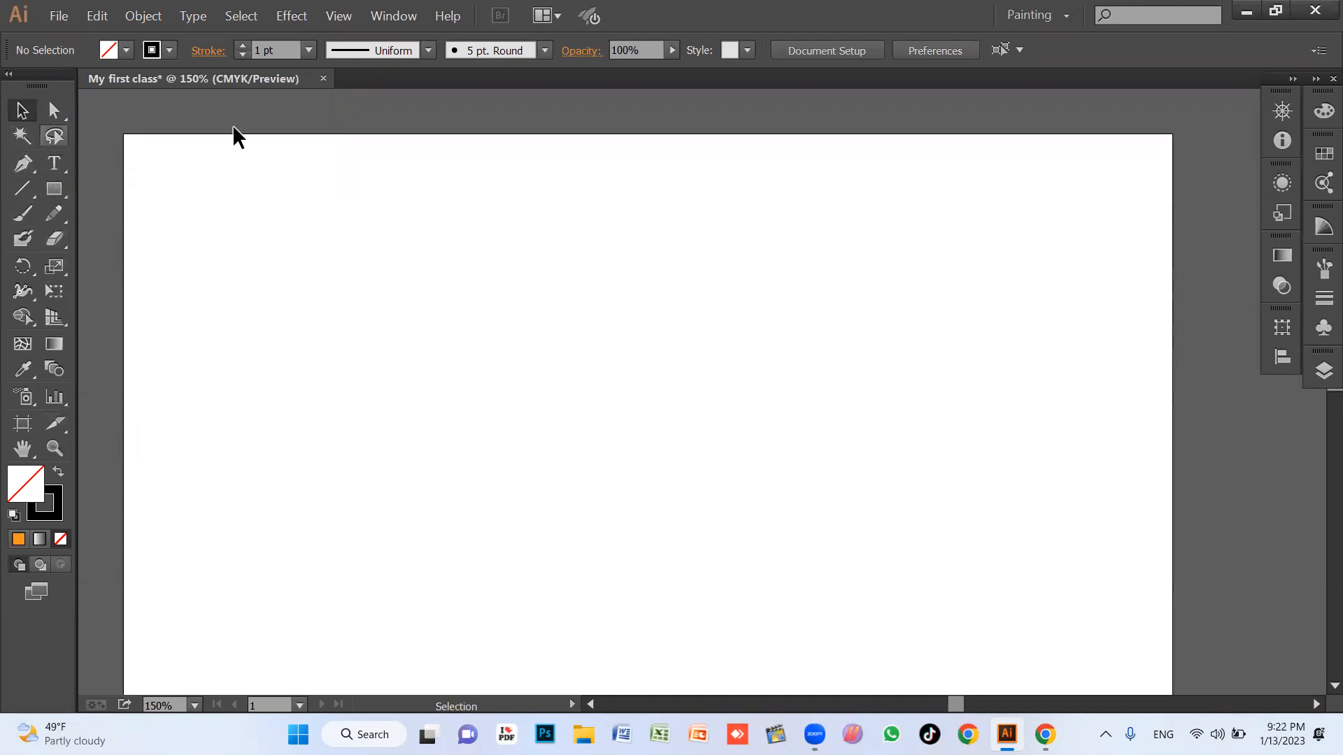
scroll(700, 395, "down", 2)
scroll(584, 399, "up", 1)
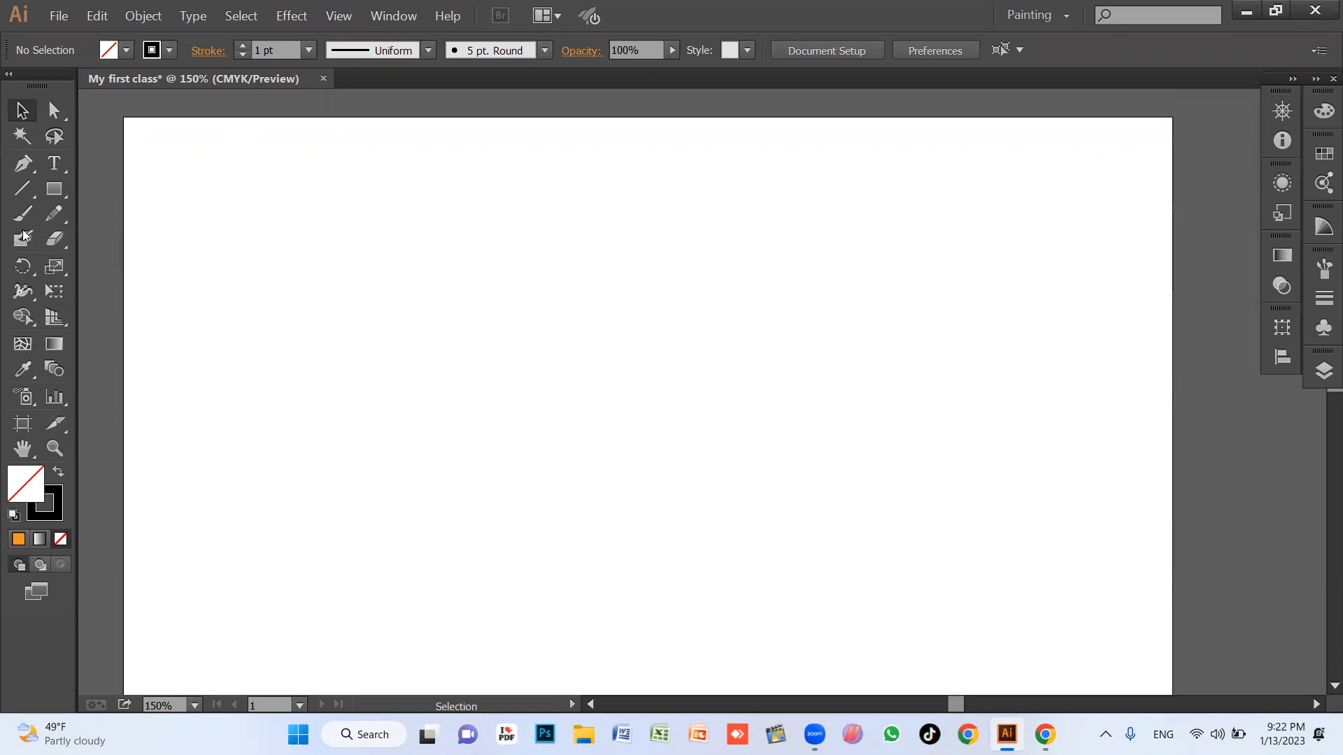
left_click(62, 194)
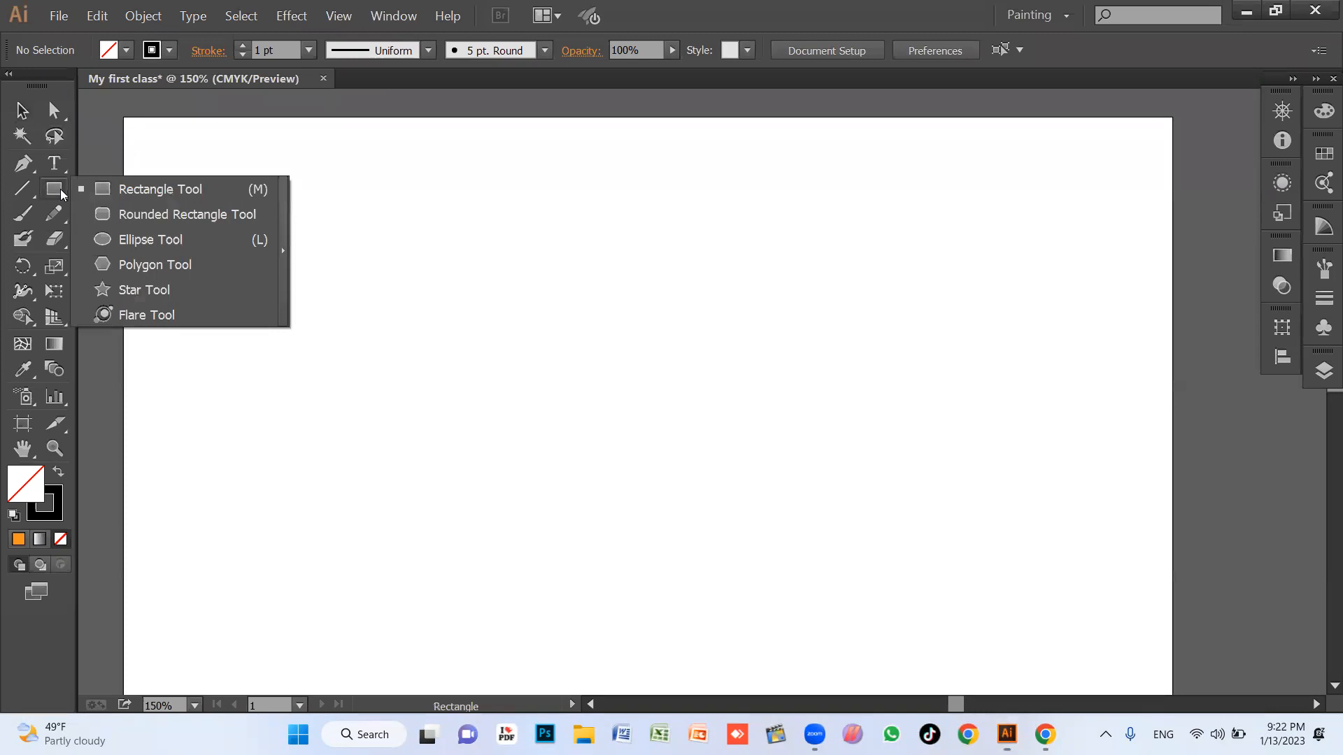
left_click(162, 190)
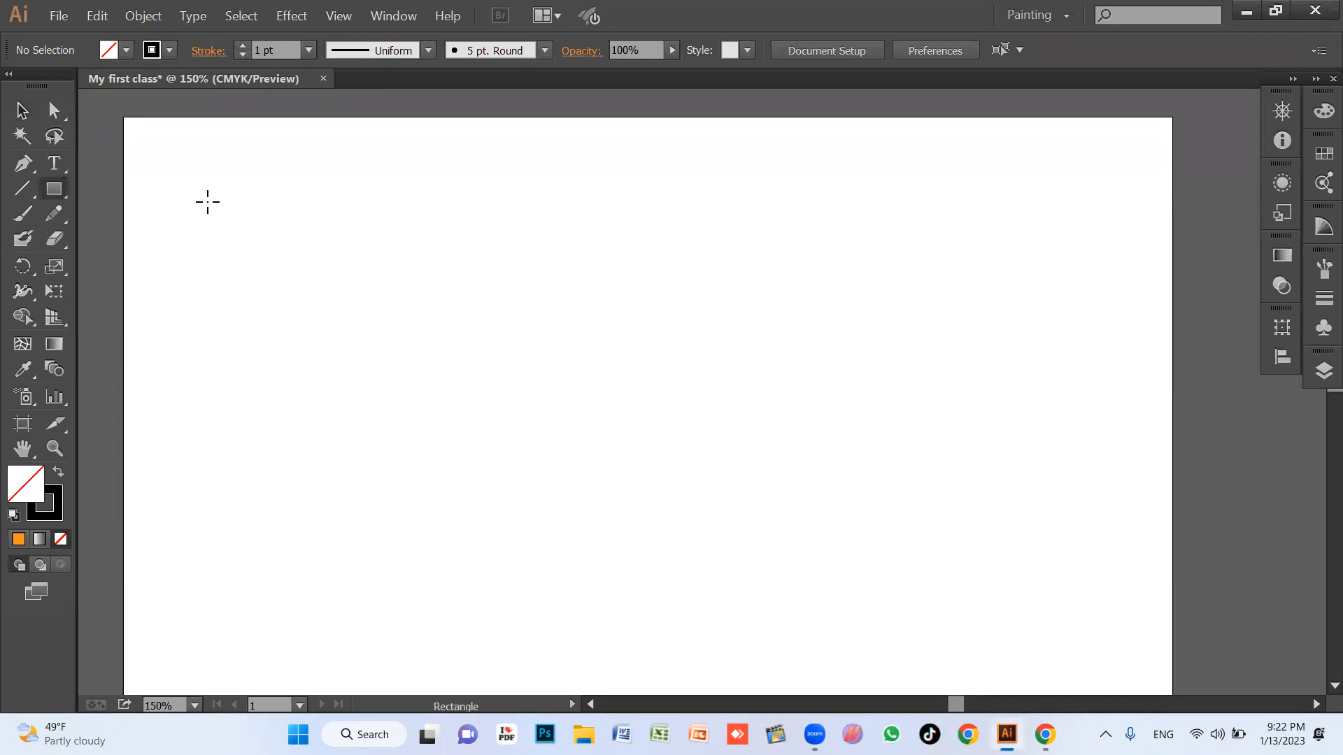
left_click_drag(151, 149, 255, 252)
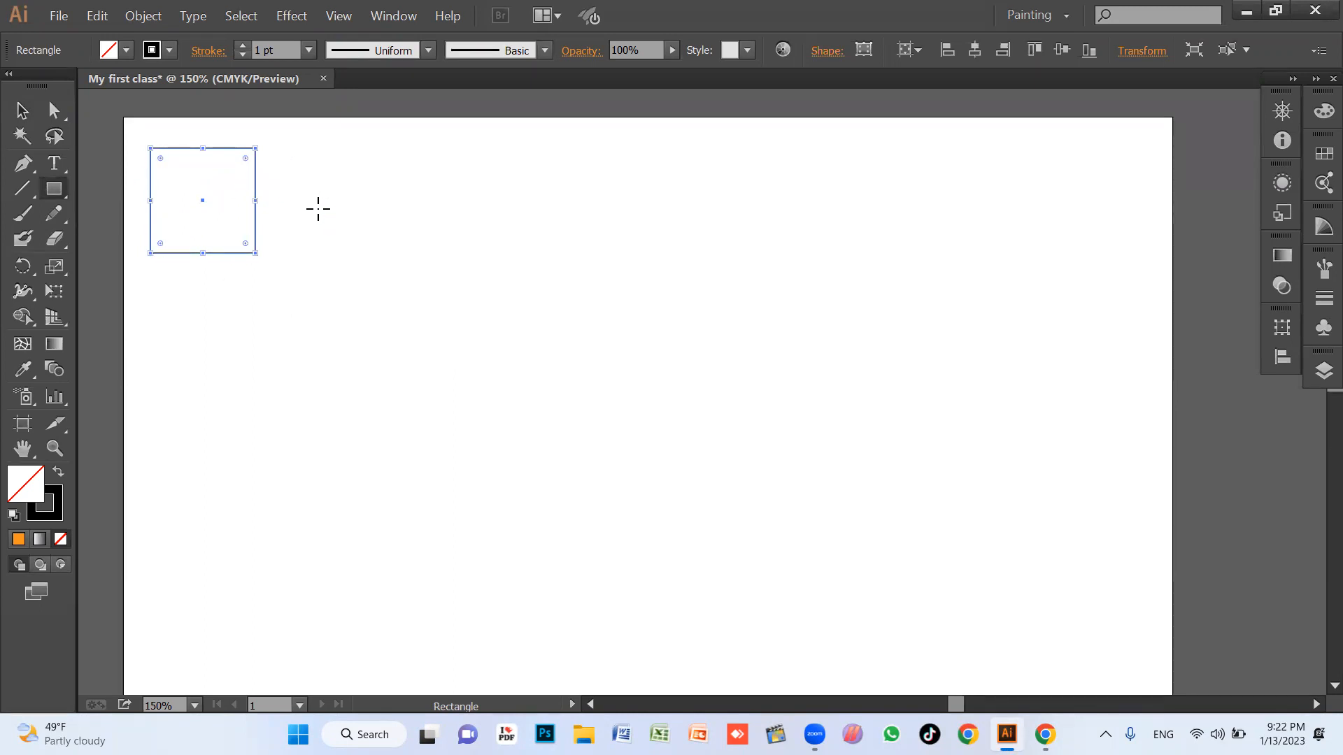
Fill the square with a light gray swatch, keeping its black outline, and return to the Selection tool.
left_click(126, 50)
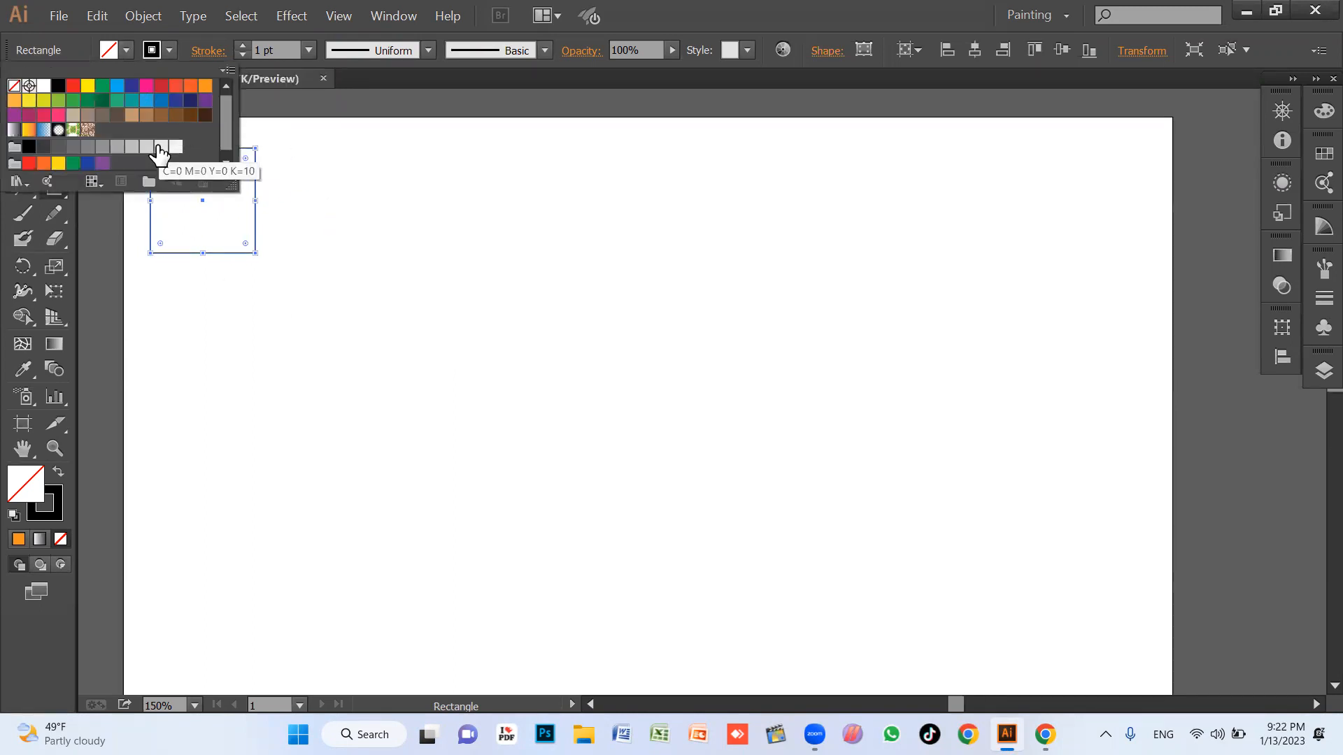
left_click(133, 147)
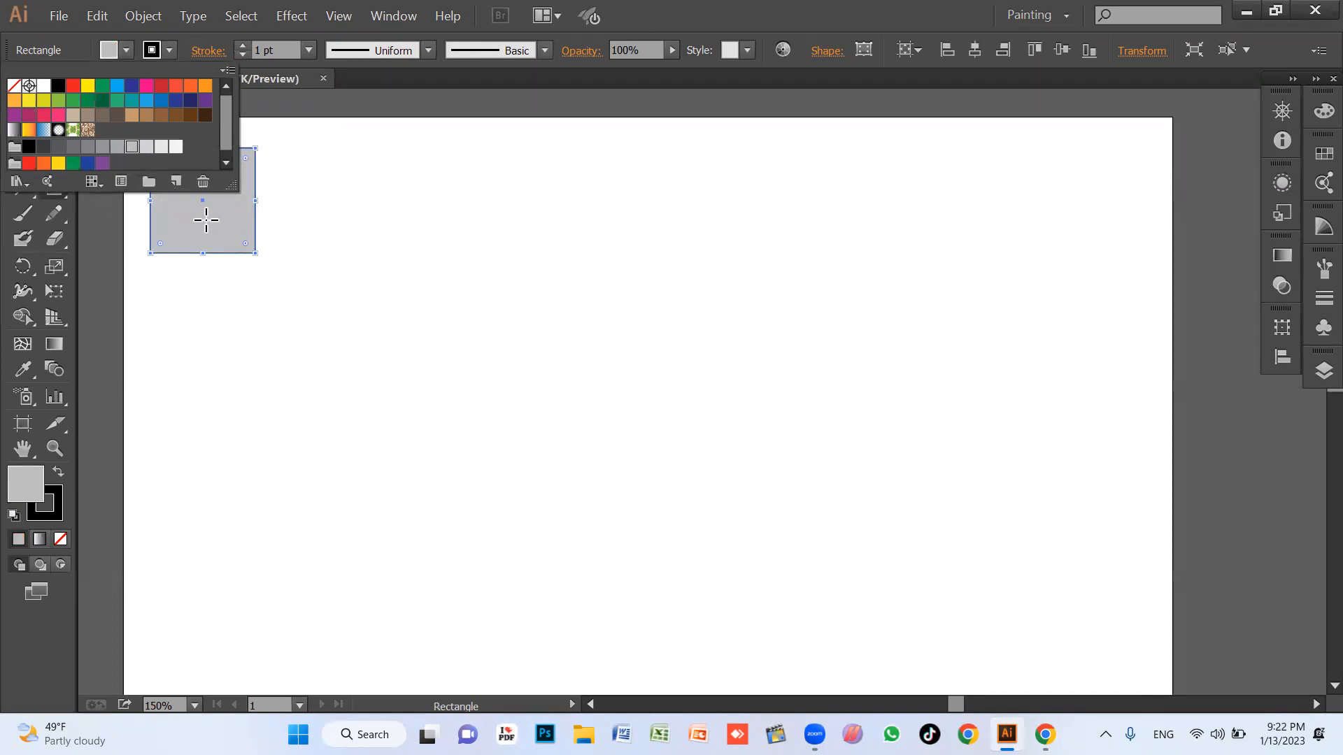
left_click(207, 220)
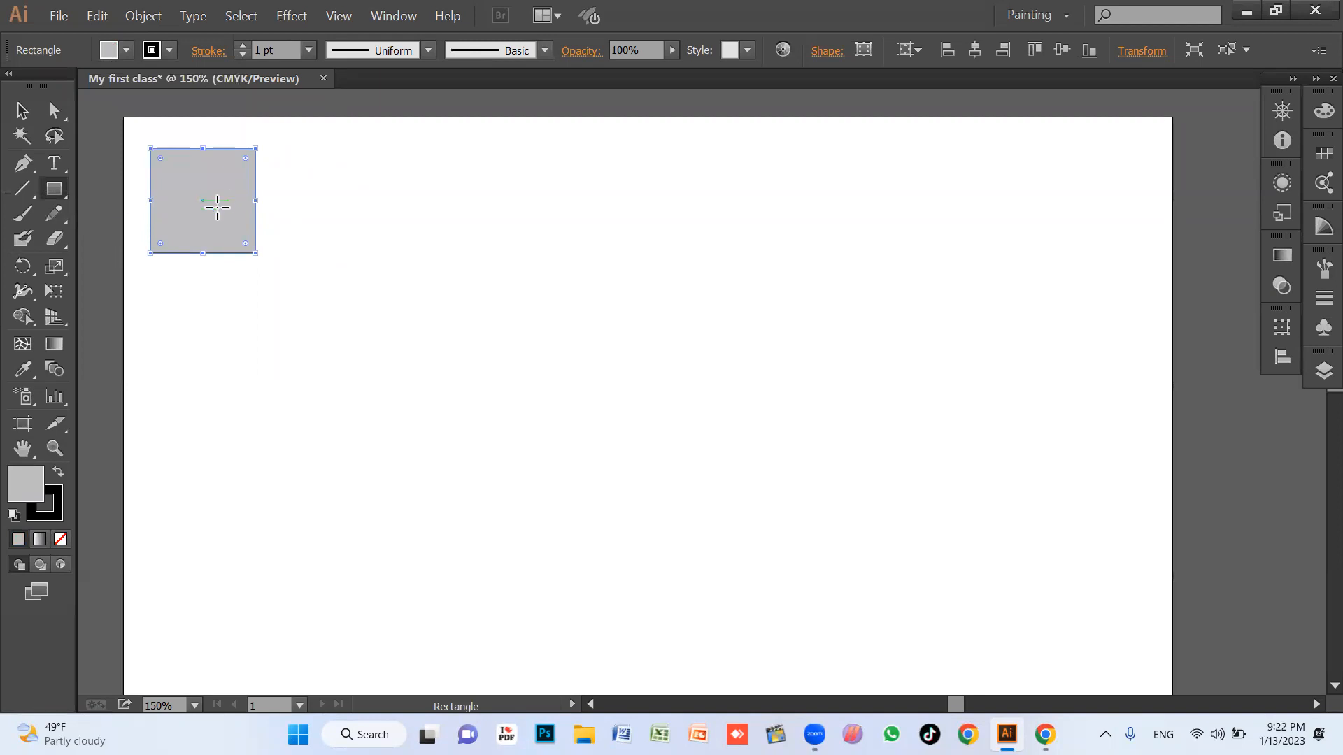
left_click(21, 111)
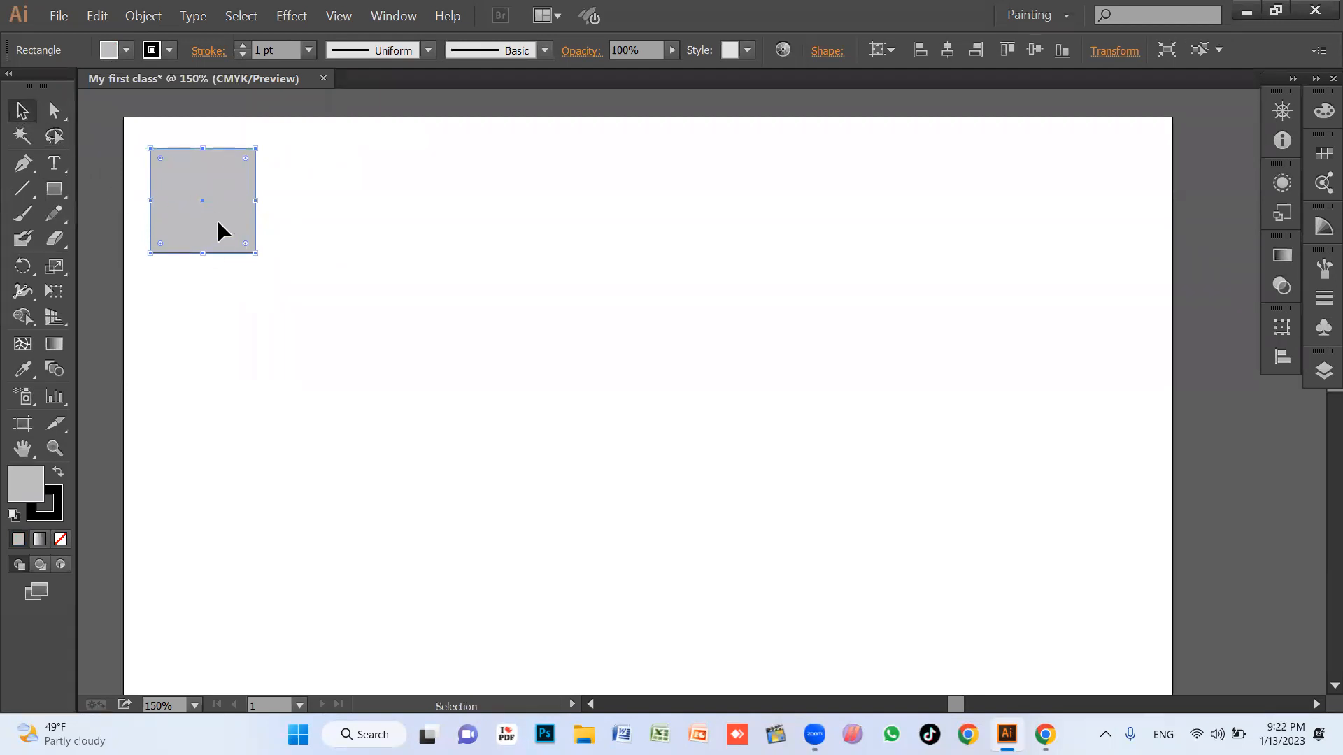
Examine the gray square close up, magnifying it to 4800% and reducing the view to 600% or less.
key("ctrl+space")
left_click_drag(129, 133, 350, 425)
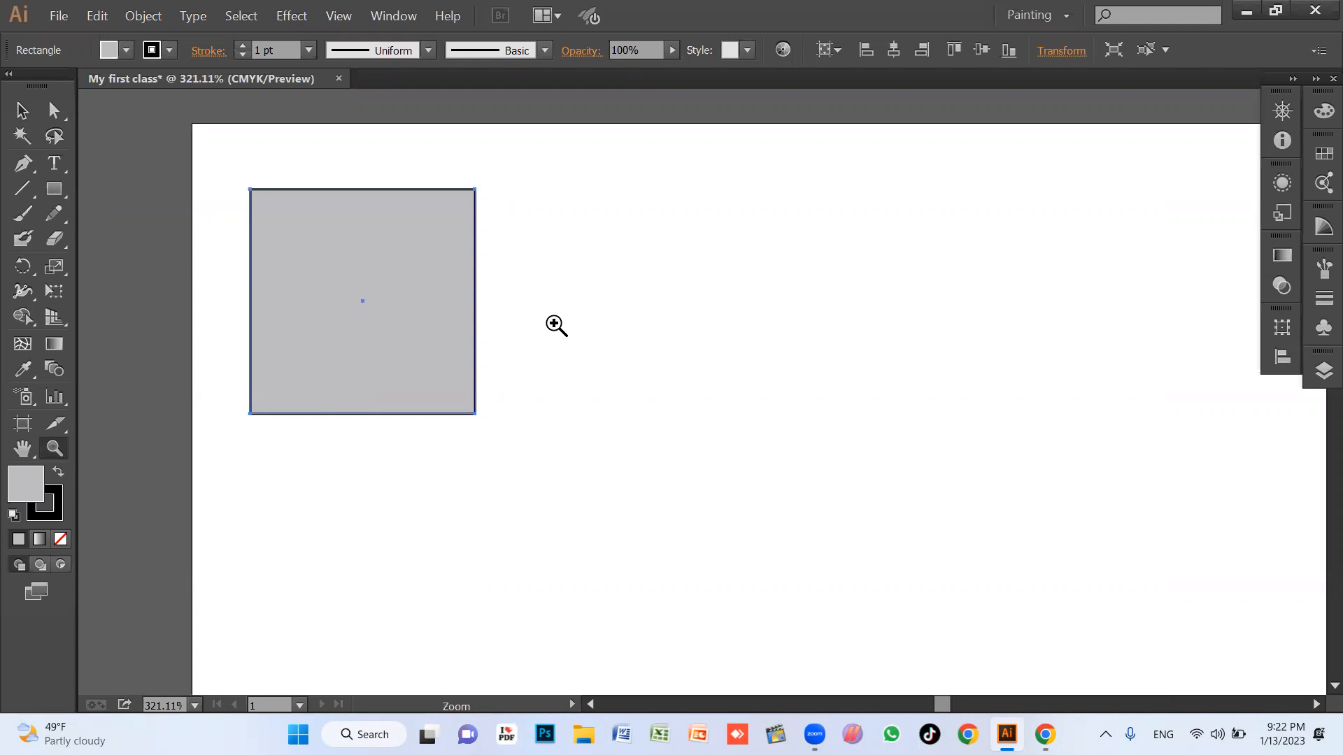
left_click(398, 284)
left_click(780, 449)
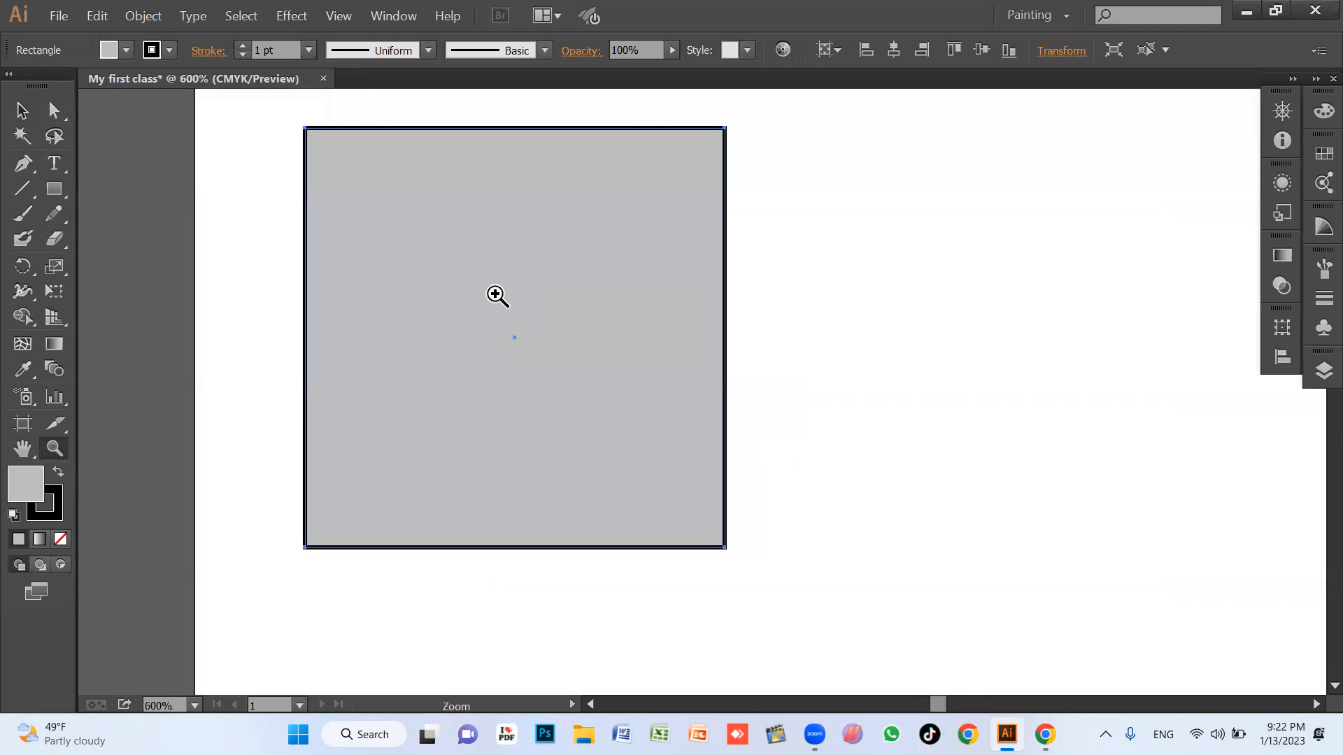
left_click(496, 294)
left_click(725, 444)
left_click(724, 442)
left_click(724, 442)
left_click(724, 442)
left_click(723, 451, "alt")
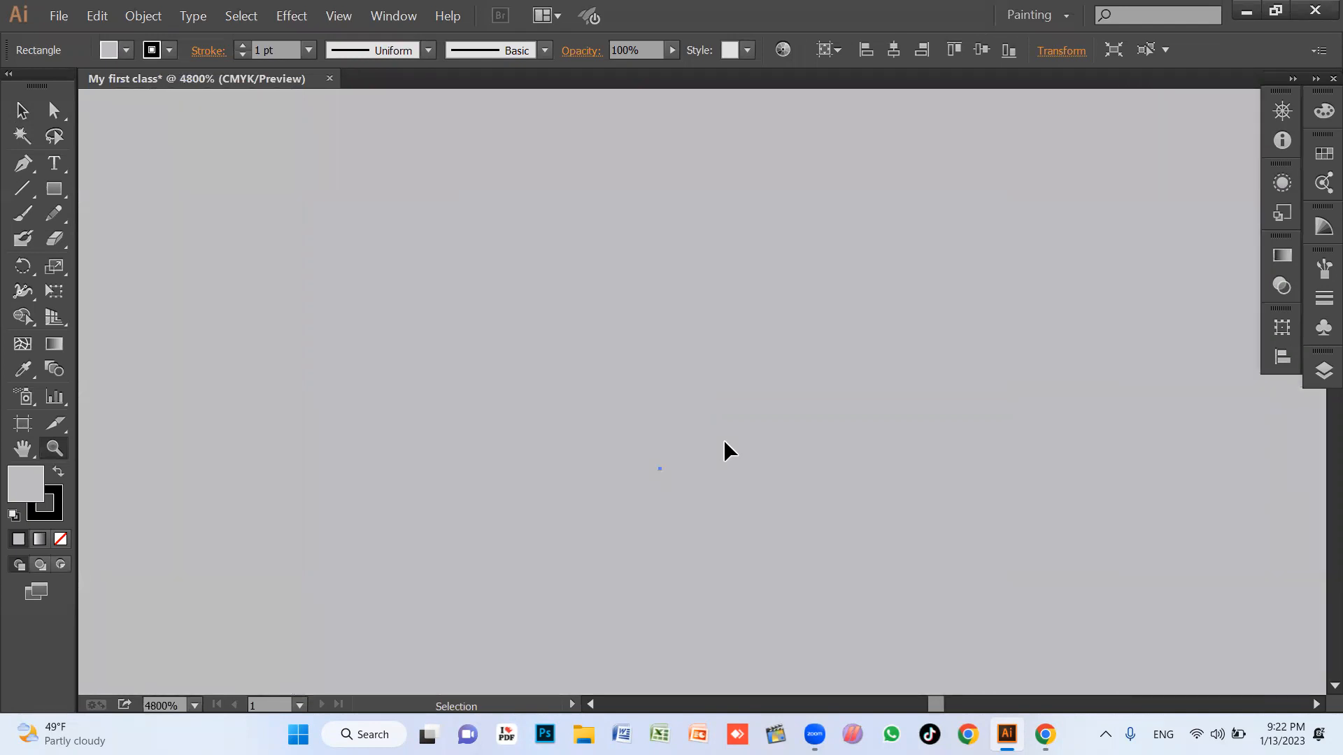
left_click(724, 442, "alt")
left_click(724, 442, "alt")
left_click(724, 442, "alt")
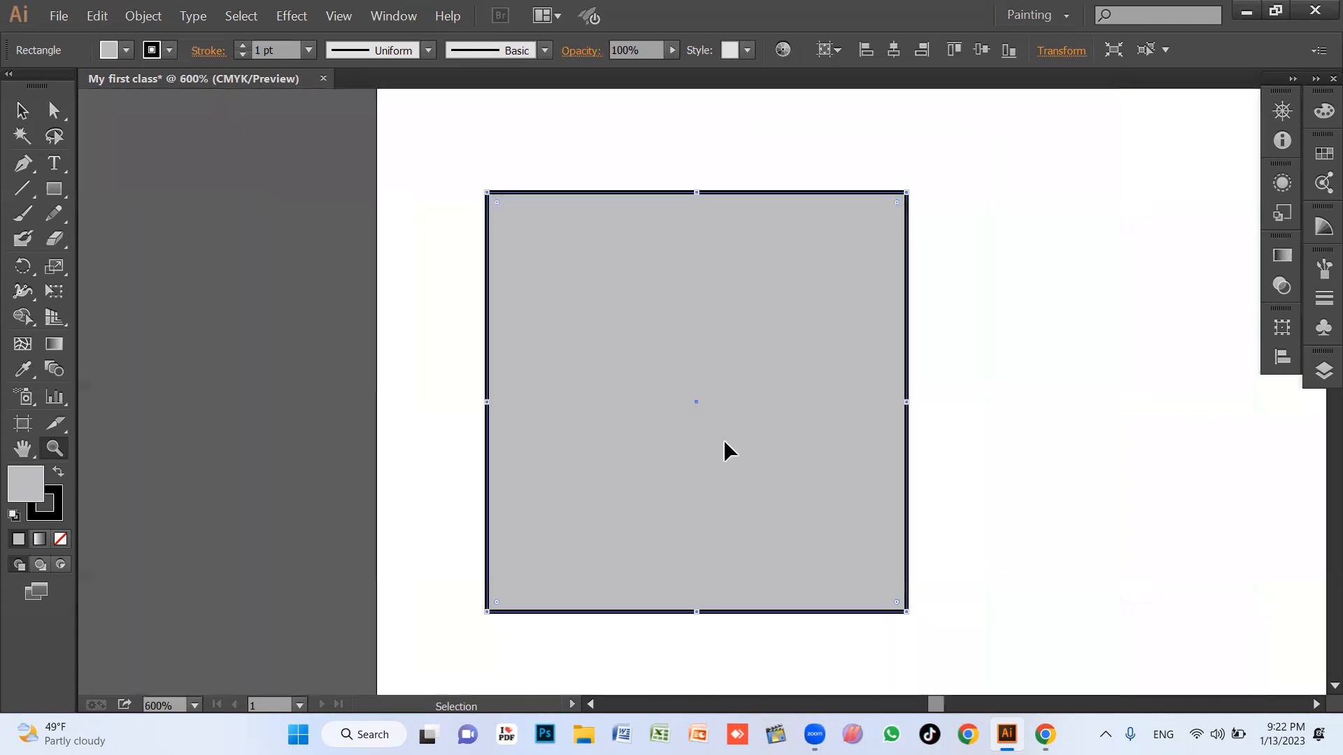
left_click(724, 442, "alt")
View the gray square within the wider artboard by zooming far out, and enlarge it again to 200%.
key("ctrl+minus")
key("ctrl+minus")
key("ctrl+minus")
key("ctrl+minus")
key("ctrl+minus")
key("ctrl+minus")
key("ctrl+equal")
key("ctrl+equal")
key("ctrl+equal")
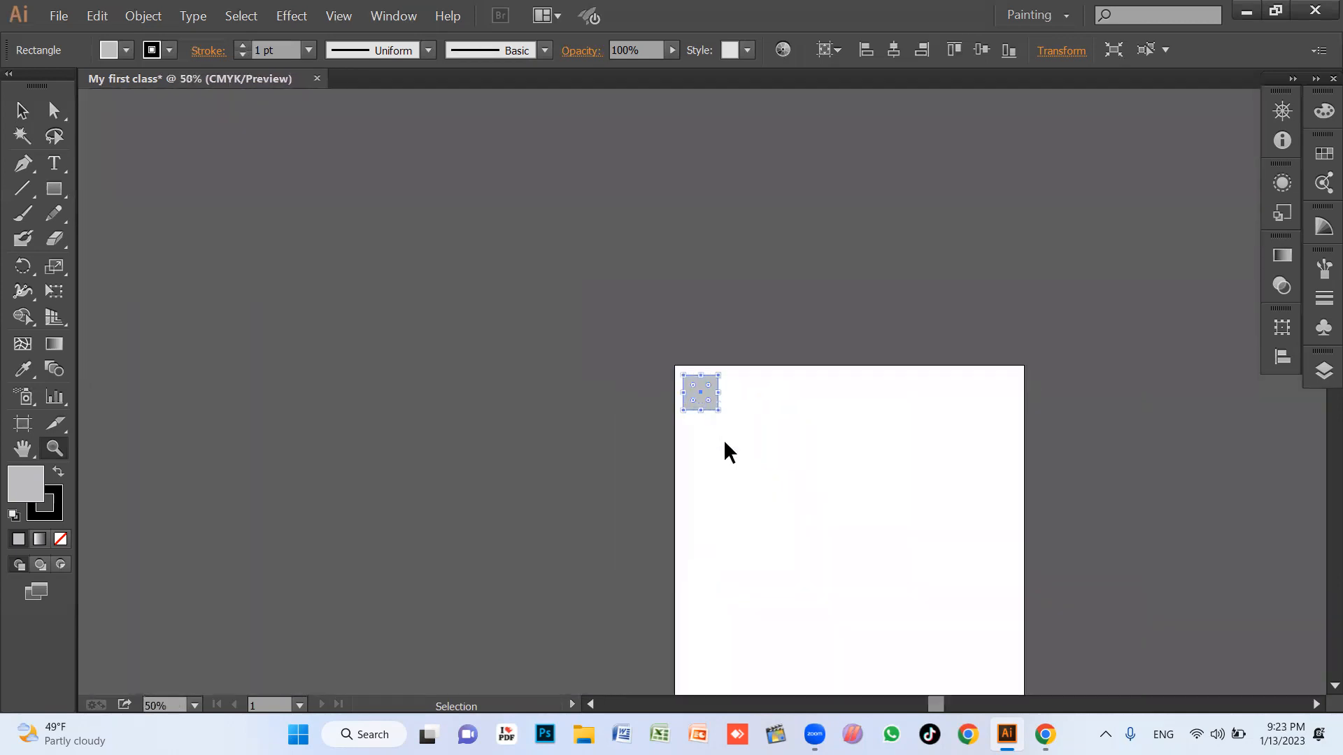
key("ctrl+equal")
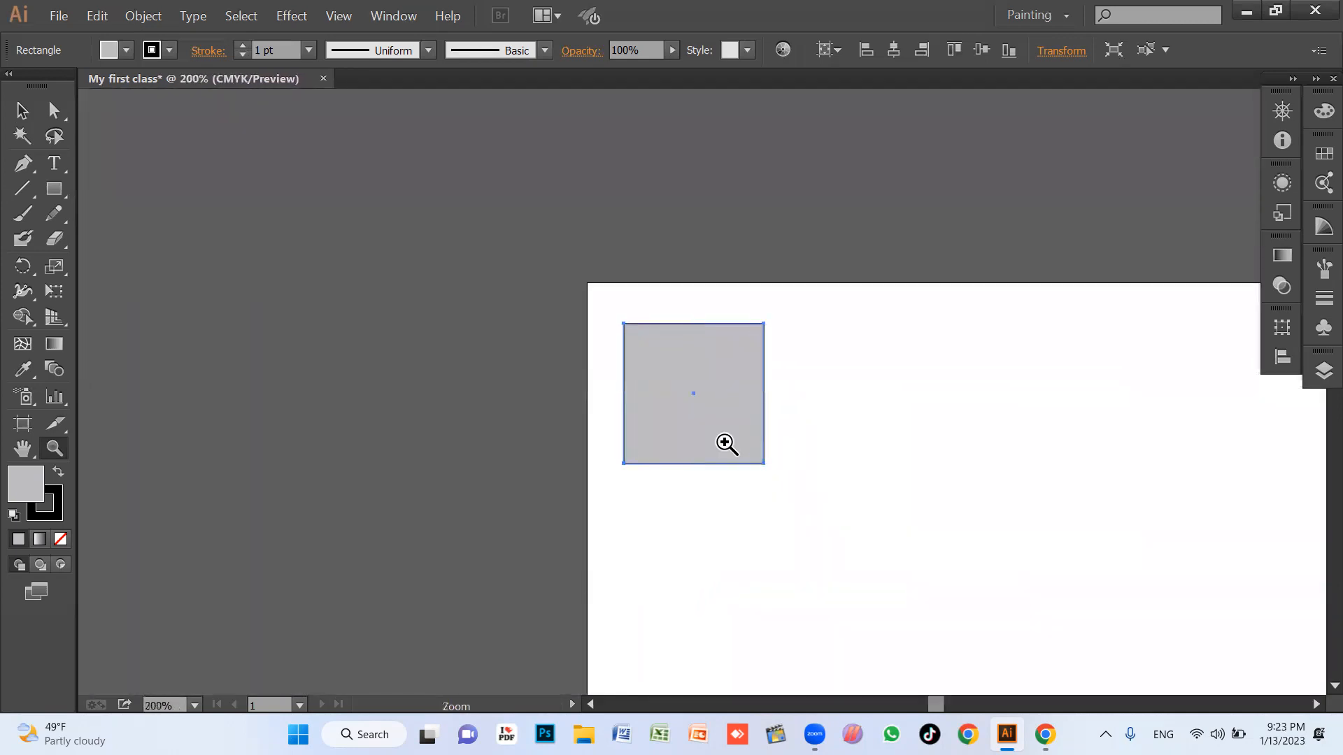
Inspect the square by alternating between the full artboard view and a magnified area around the square.
key("v")
key("ctrl+0")
key("z")
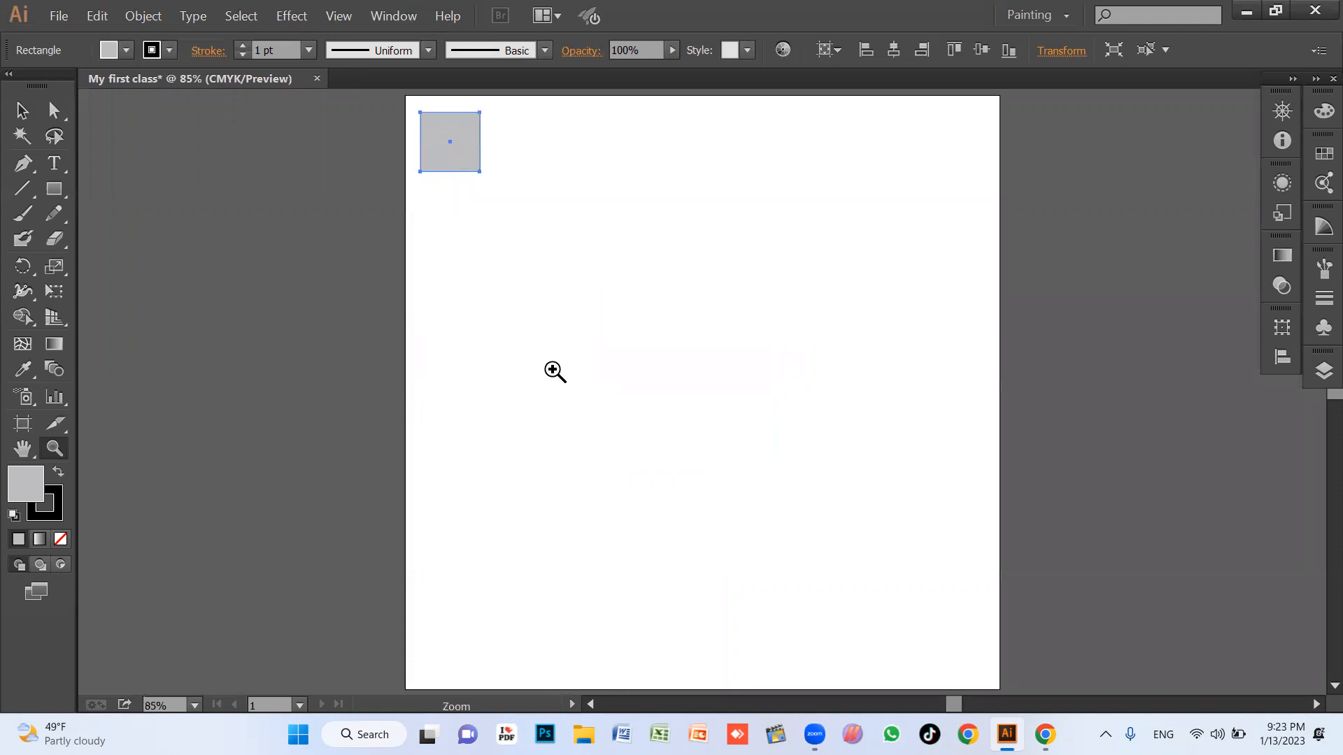
left_click_drag(406, 105, 712, 270)
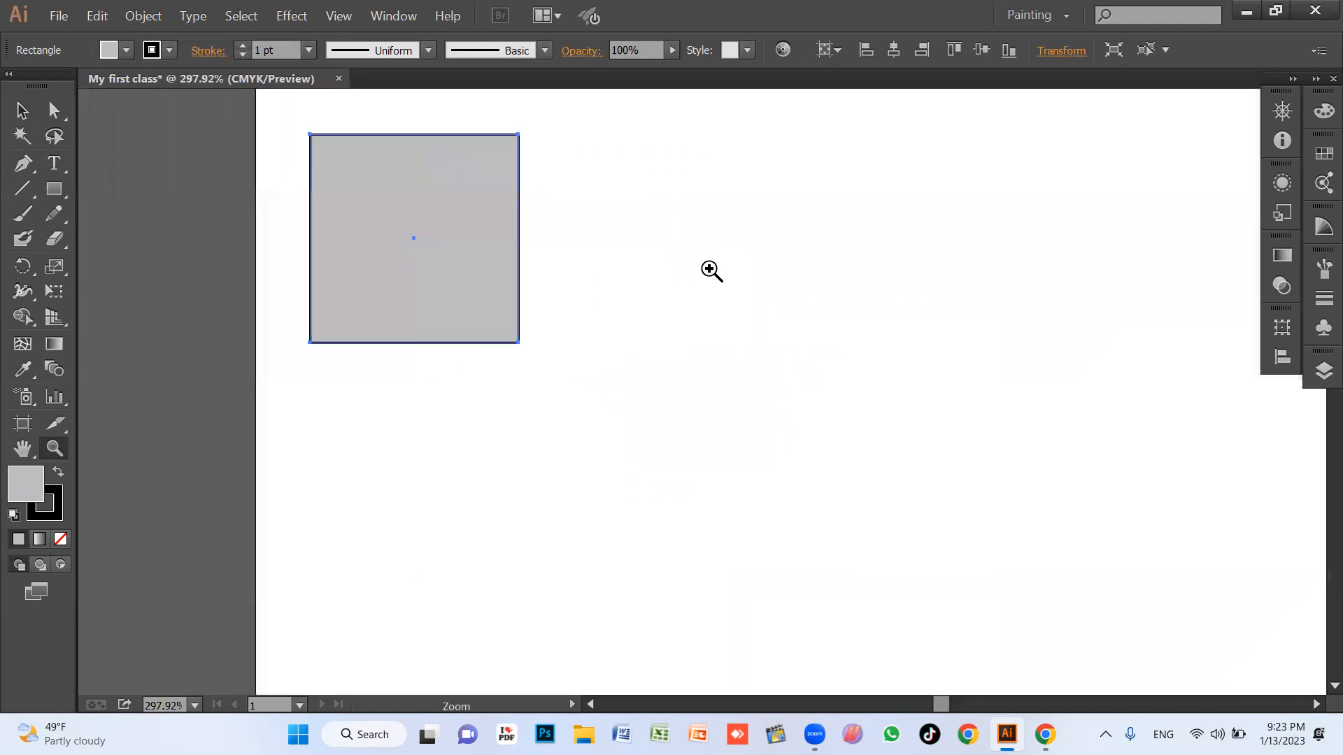
left_click_drag(408, 294, 560, 312)
left_click(55, 455)
left_click_drag(209, 135, 766, 463)
left_click_drag(299, 116, 1052, 626)
key("ctrl+0")
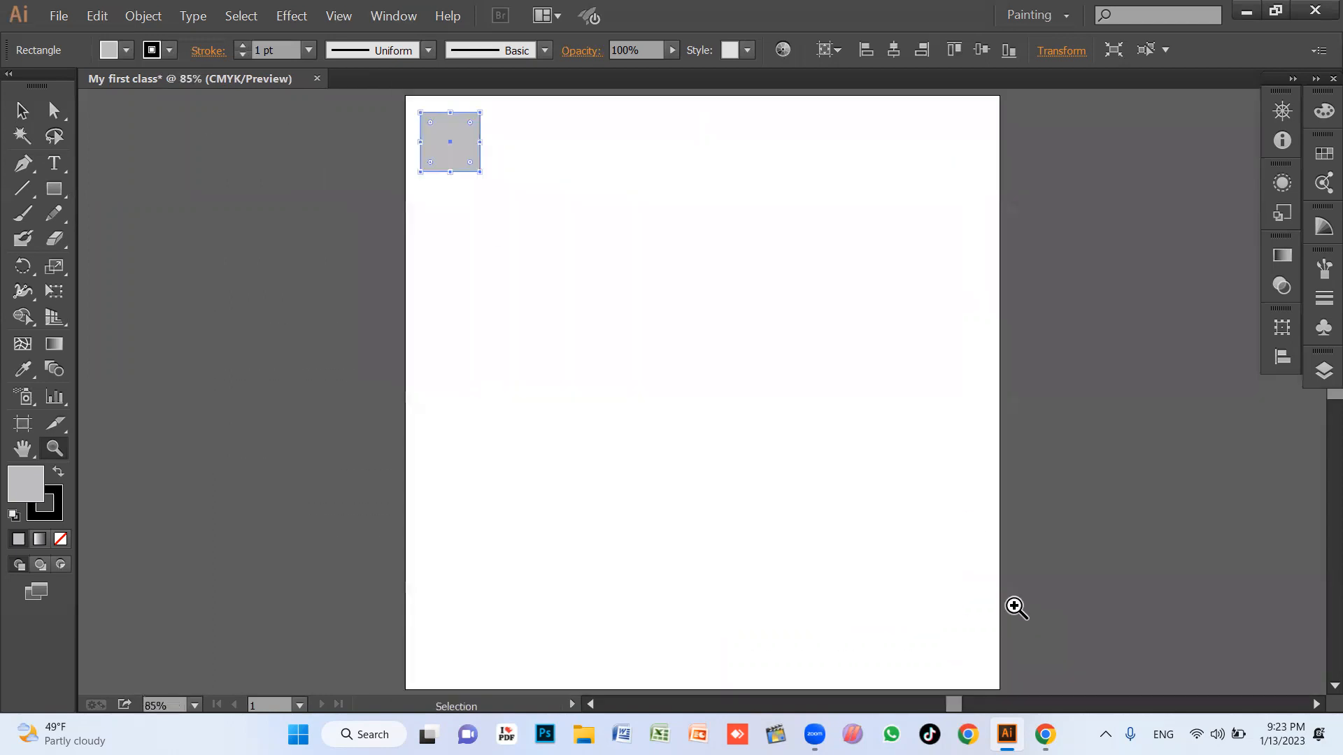
left_click_drag(400, 108, 640, 263)
left_click_drag(612, 339, 585, 329)
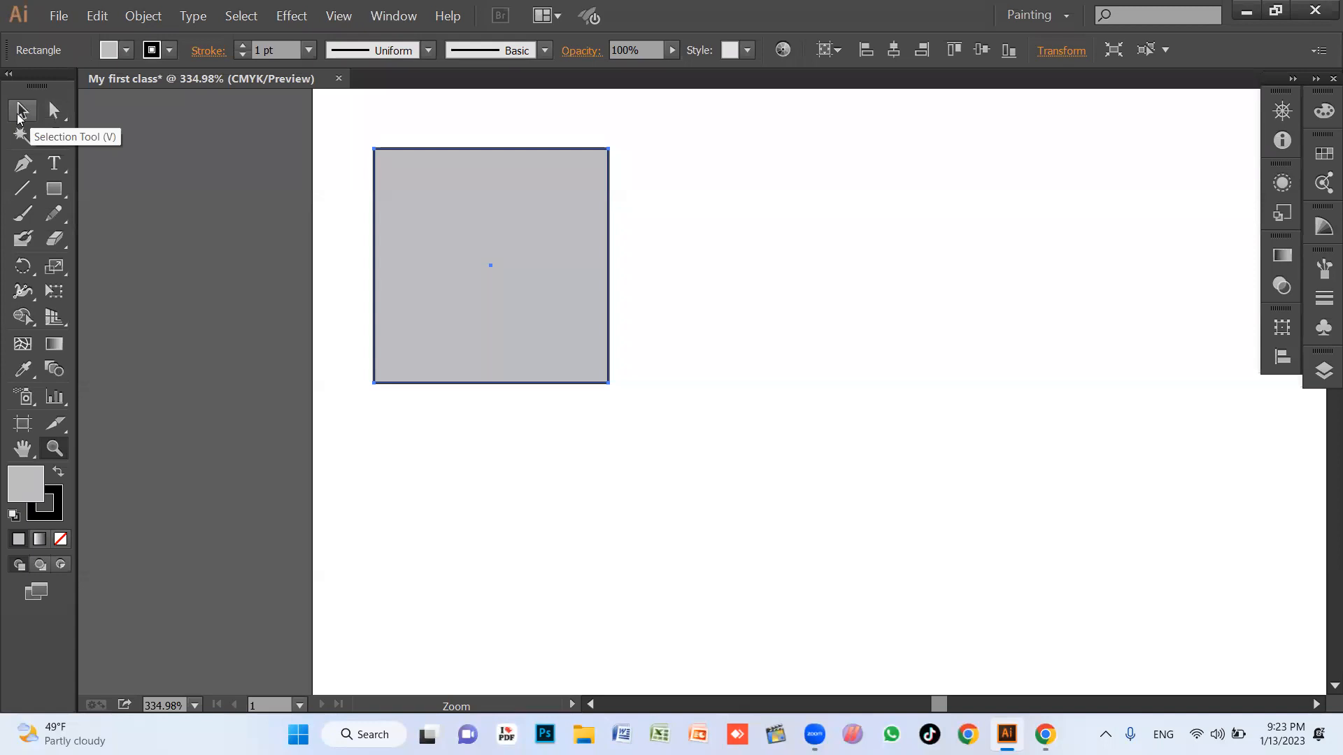
Practise selecting and deselecting the gray square with the Selection tool, leaving it deselected.
left_click(21, 112)
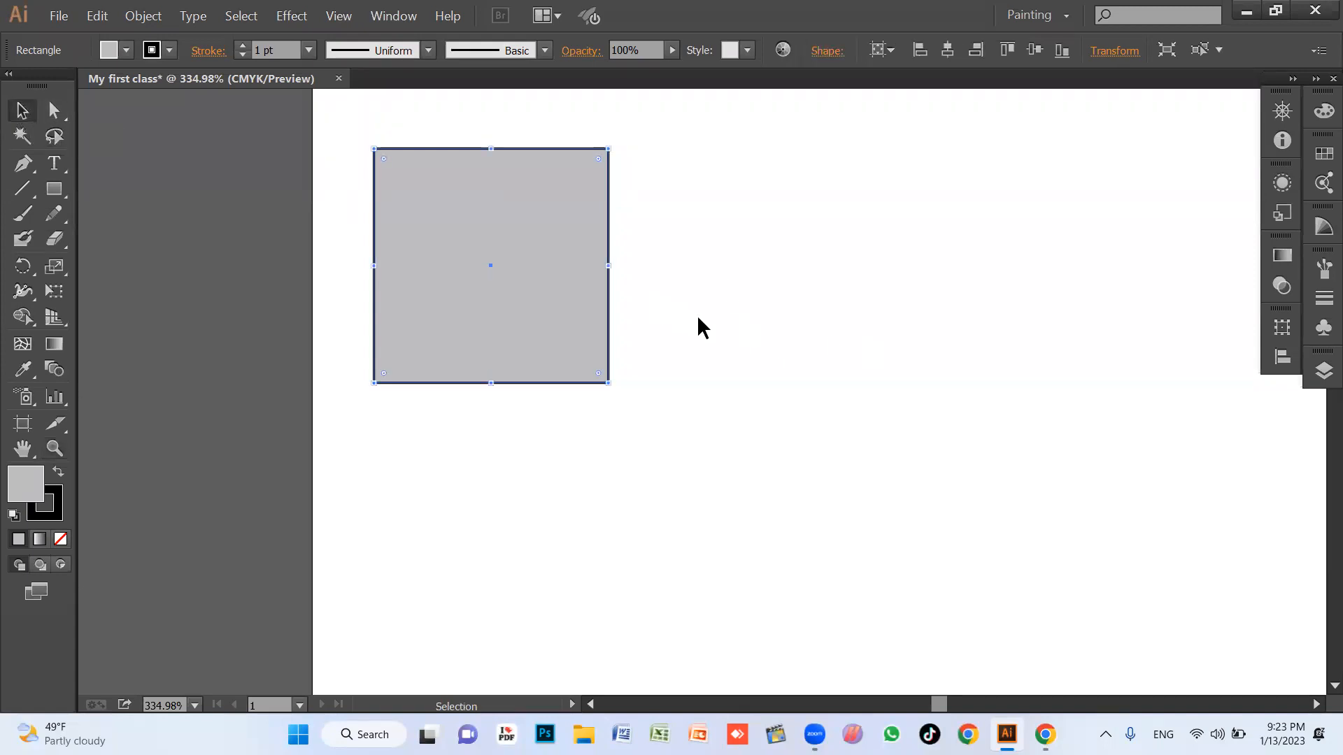
left_click(725, 320)
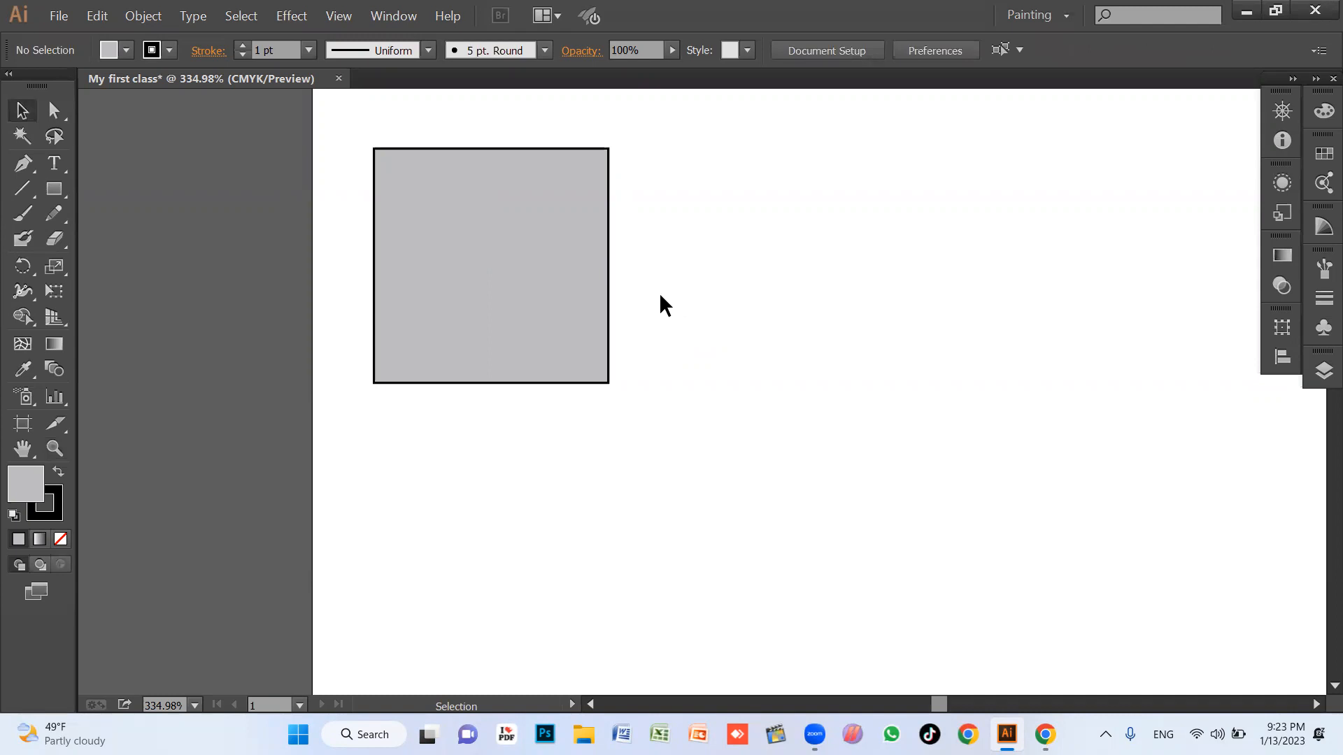
left_click(531, 309)
left_click(761, 285)
left_click(479, 258)
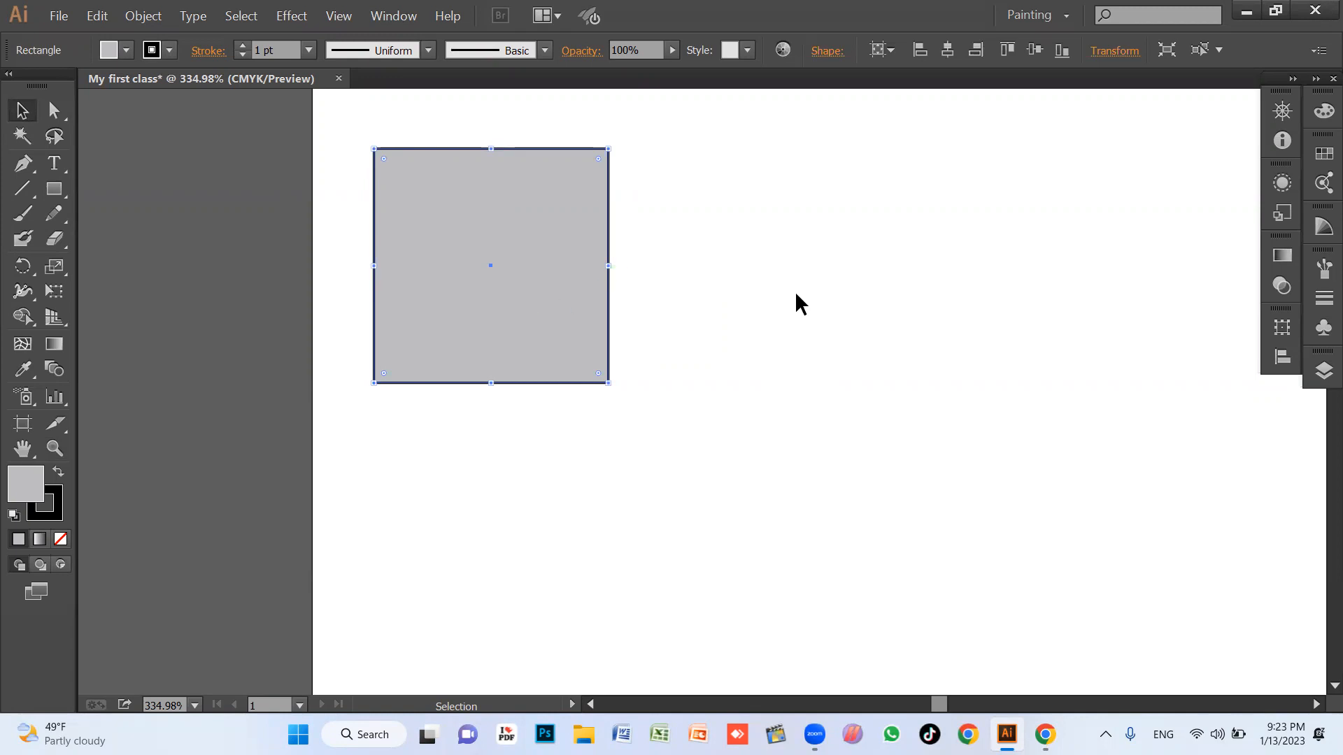
left_click(707, 297)
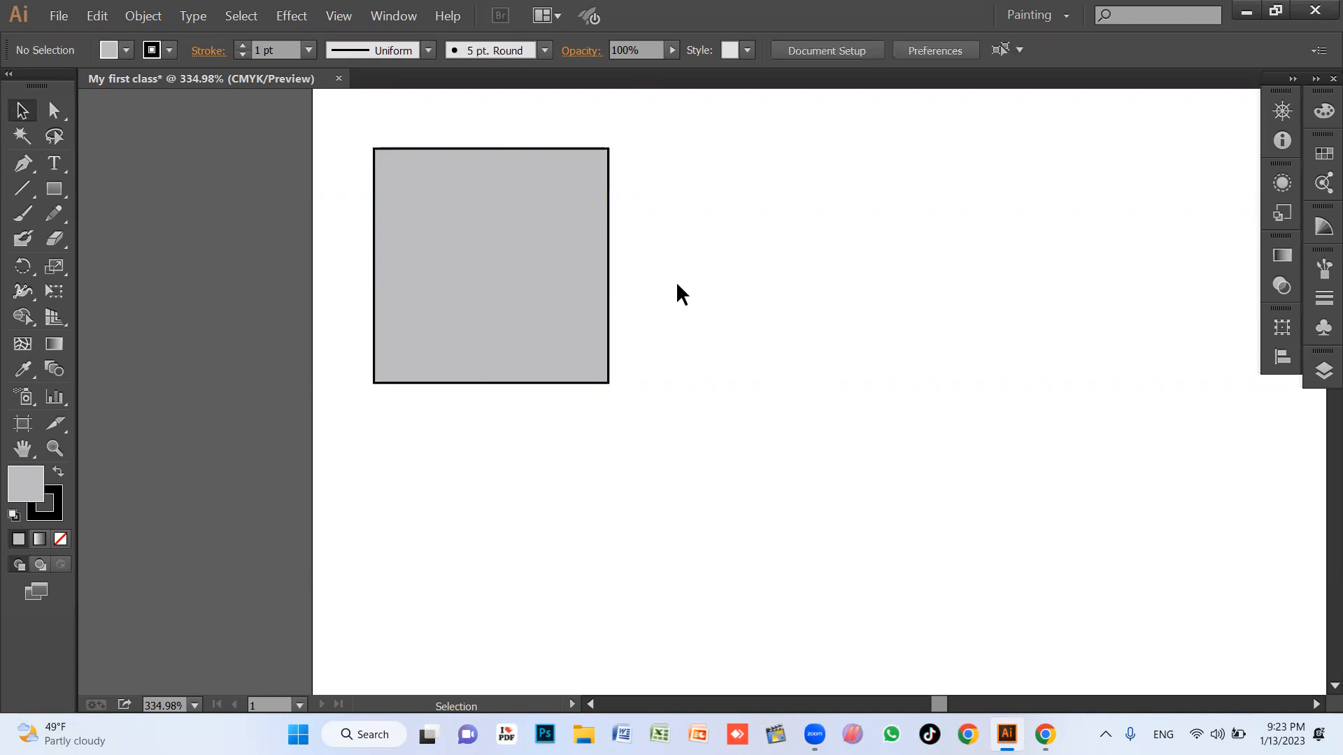
Duplicate the gray square 100 px right and 100 px down so the copy touches the original's lower-right corner.
left_click(473, 241)
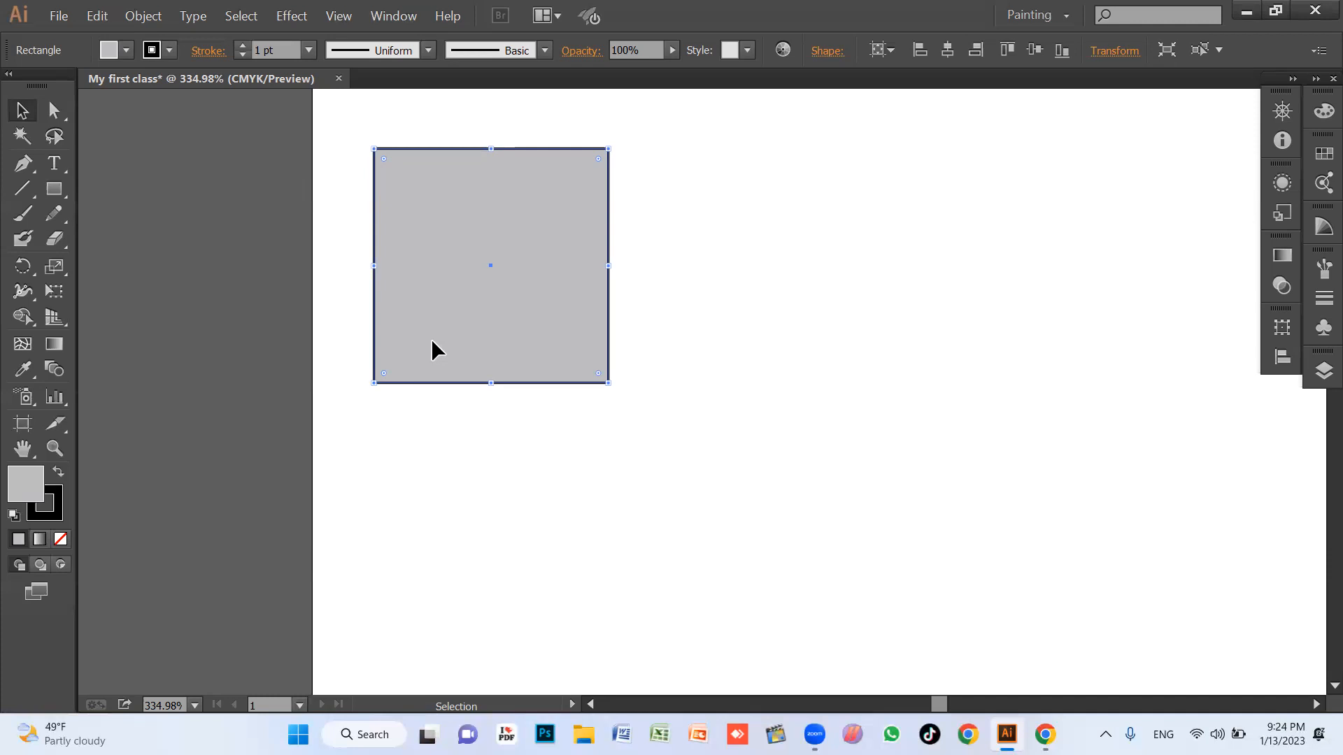
key("alt")
key("alt")
left_click_drag(431, 340, 669, 579)
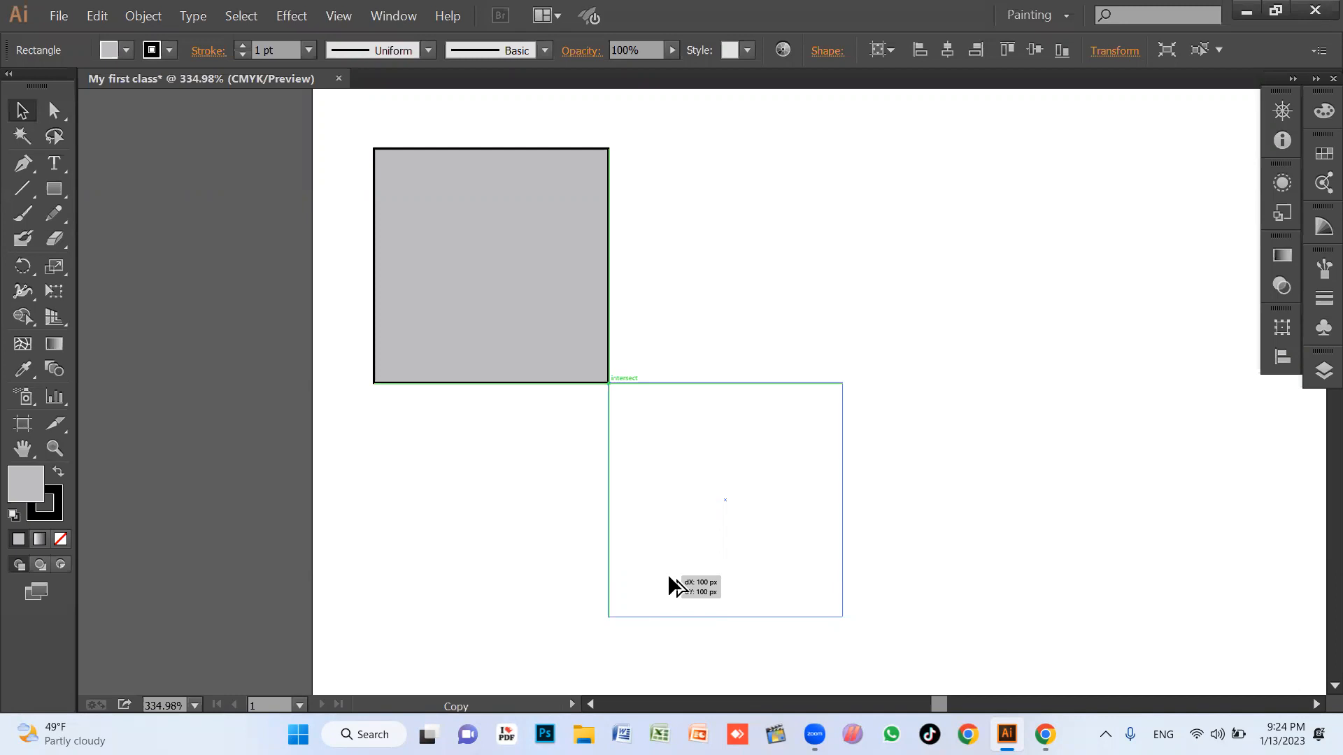
mouse_move(669, 578)
left_mouse_down()
mouse_move(428, 324)
mouse_move(669, 524)
mouse_move(666, 577)
left_mouse_up()
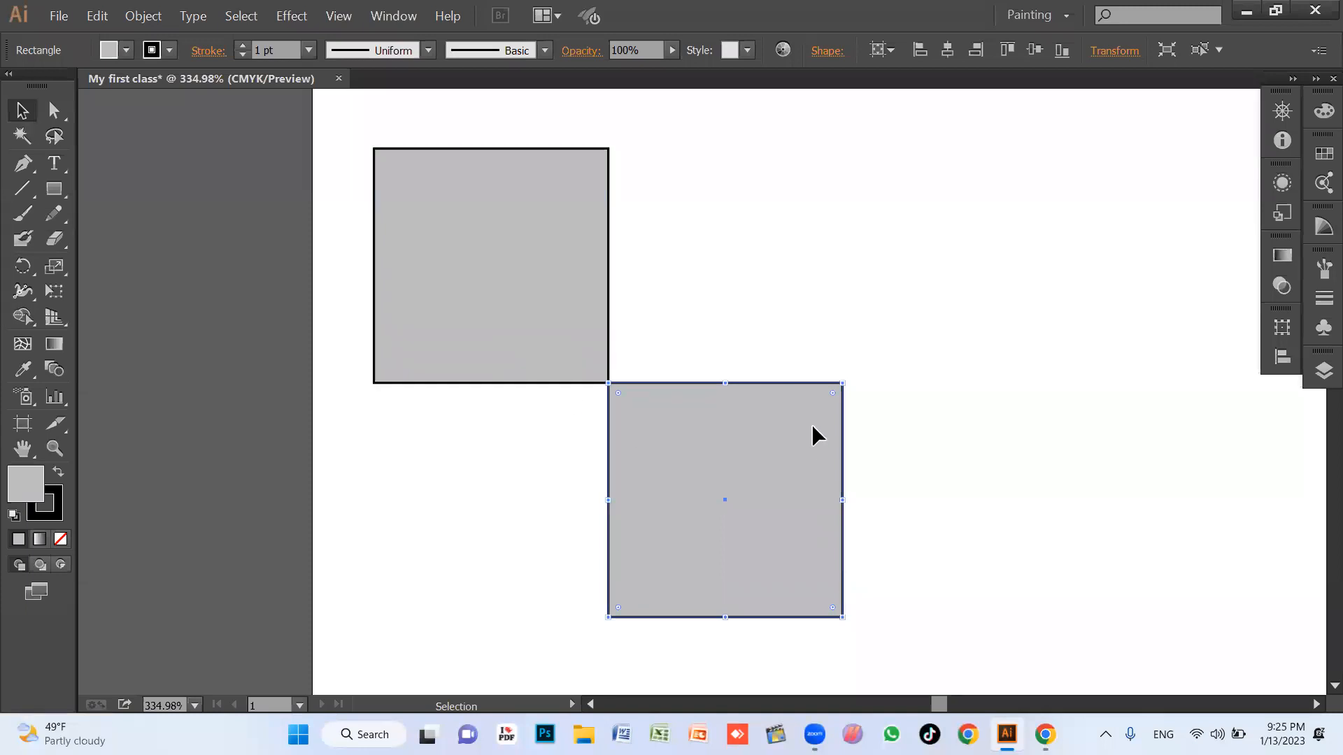
Repeat the diagonal duplication until ten squares run down to the artboard's lower-right corner.
key("ctrl+0")
key("a")
key("ctrl+d")
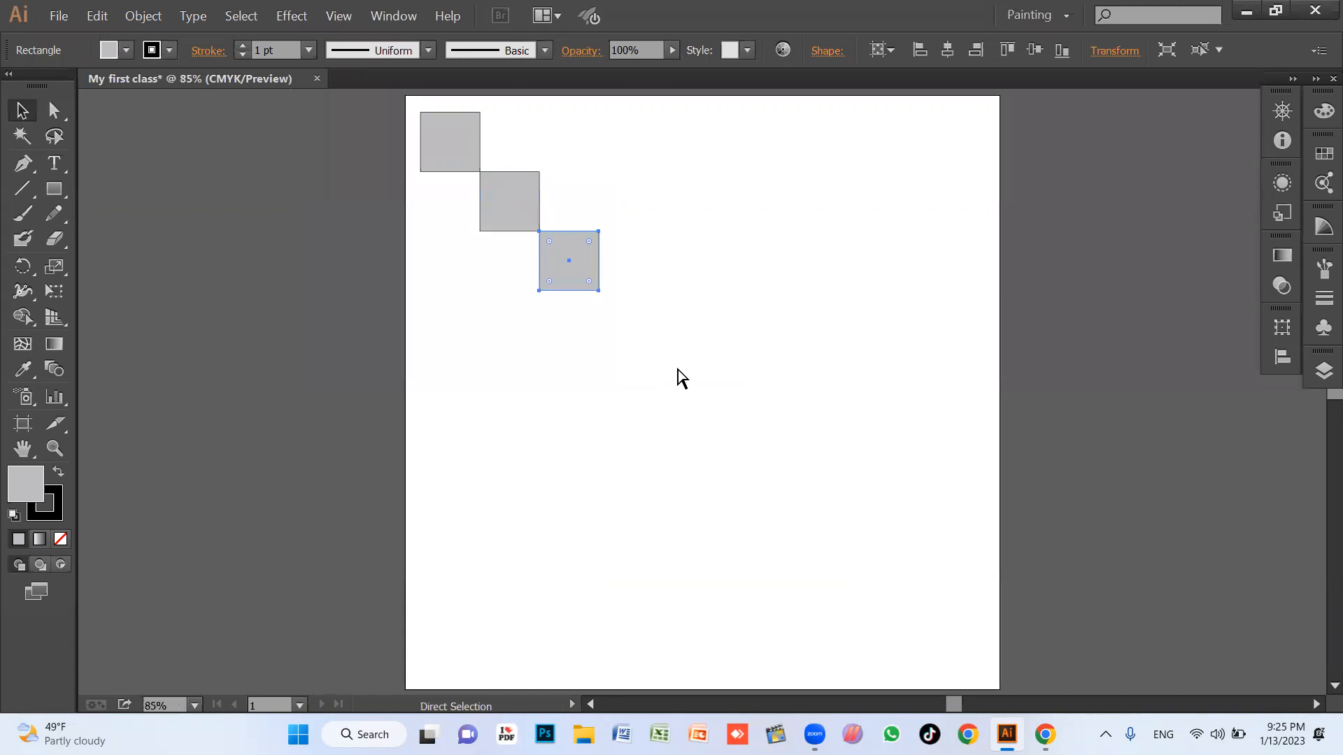
key("ctrl+d")
key("ctrl+d")
key("ctrl+d")
key("ctrl+d")
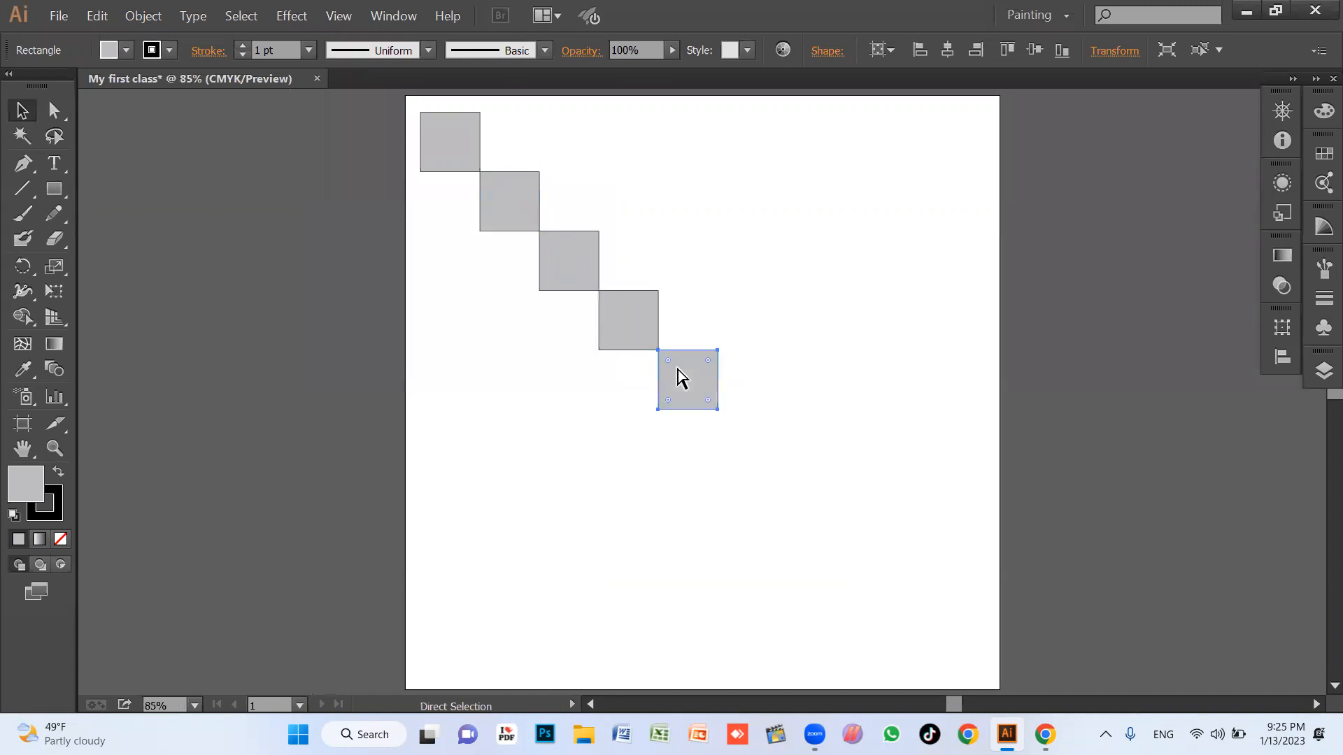
key("ctrl+d")
key("ctrl+d")
key("ctrl+d")
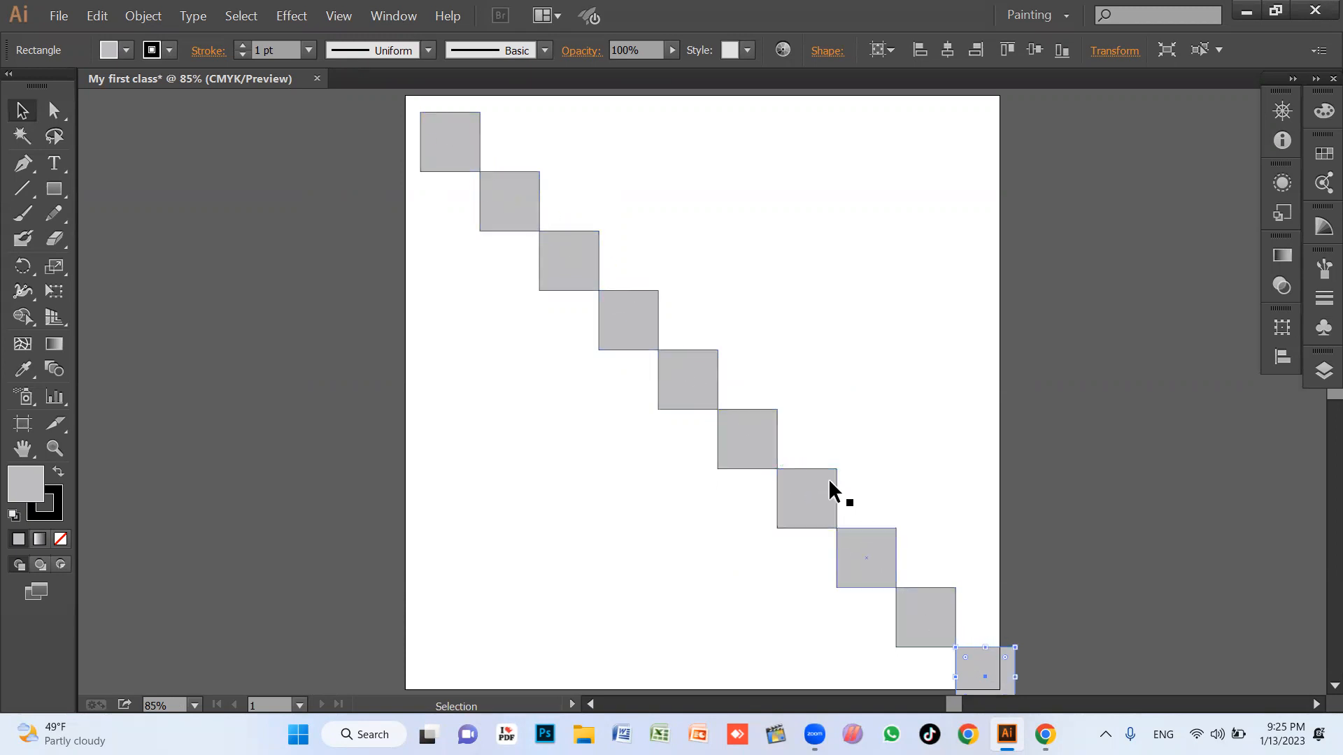
Copy the entire diagonal of squares 200 px horizontally to the right and restore the English (United States) input language.
left_click(297, 176)
left_click_drag(361, 173, 1038, 662)
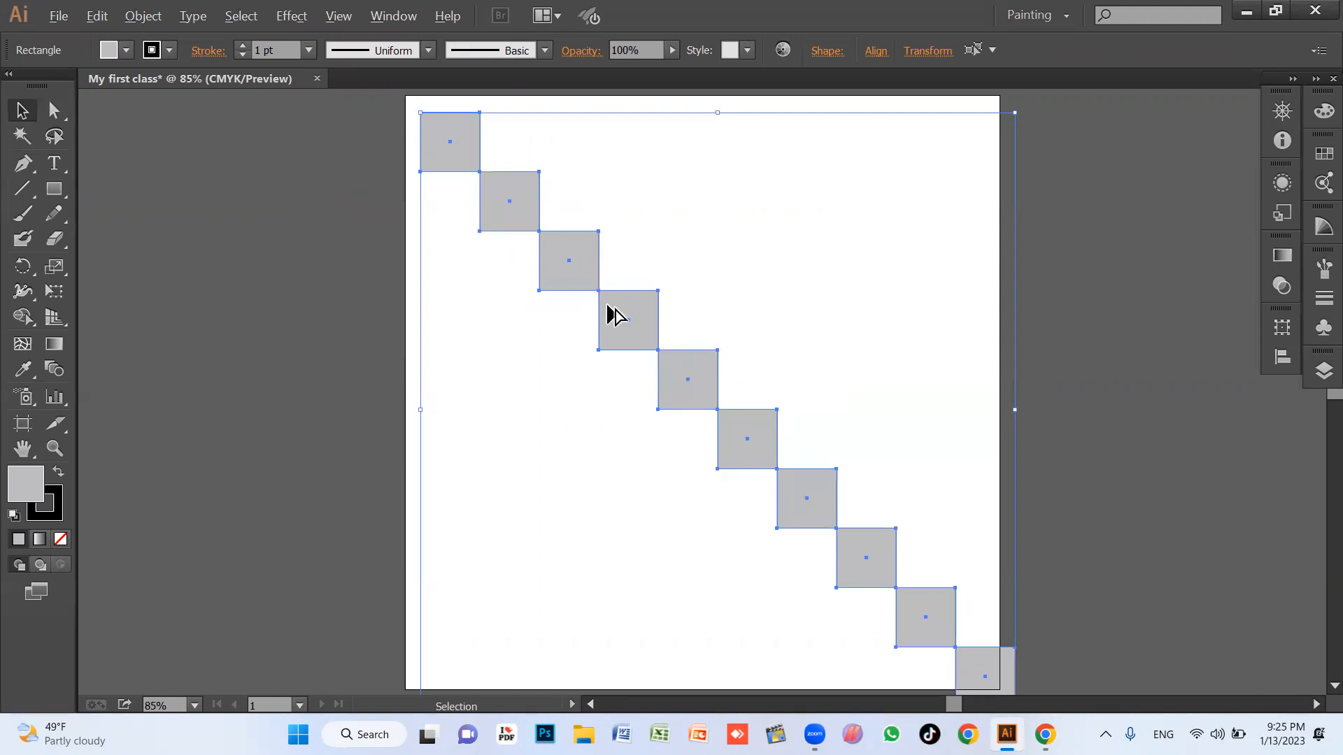
left_click_drag(616, 311, 732, 302)
key("alt+shift")
key("shift")
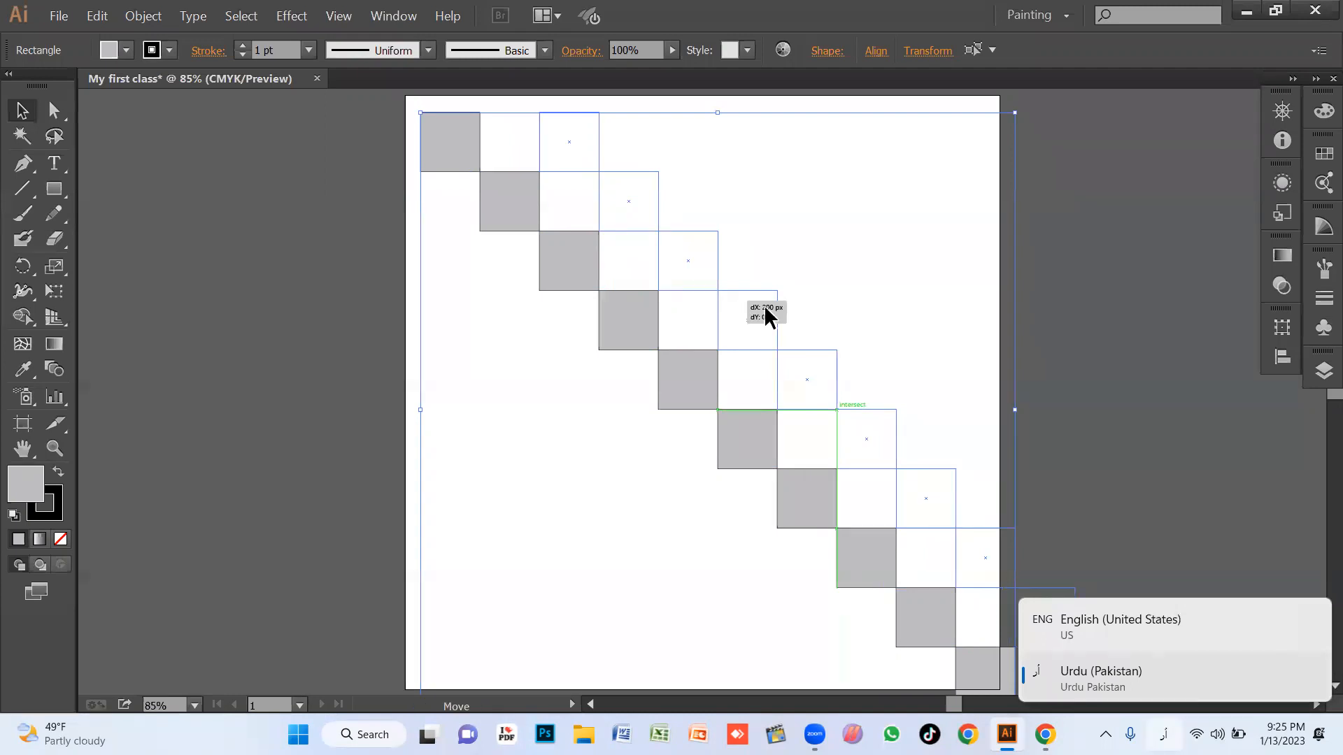
key("super+space")
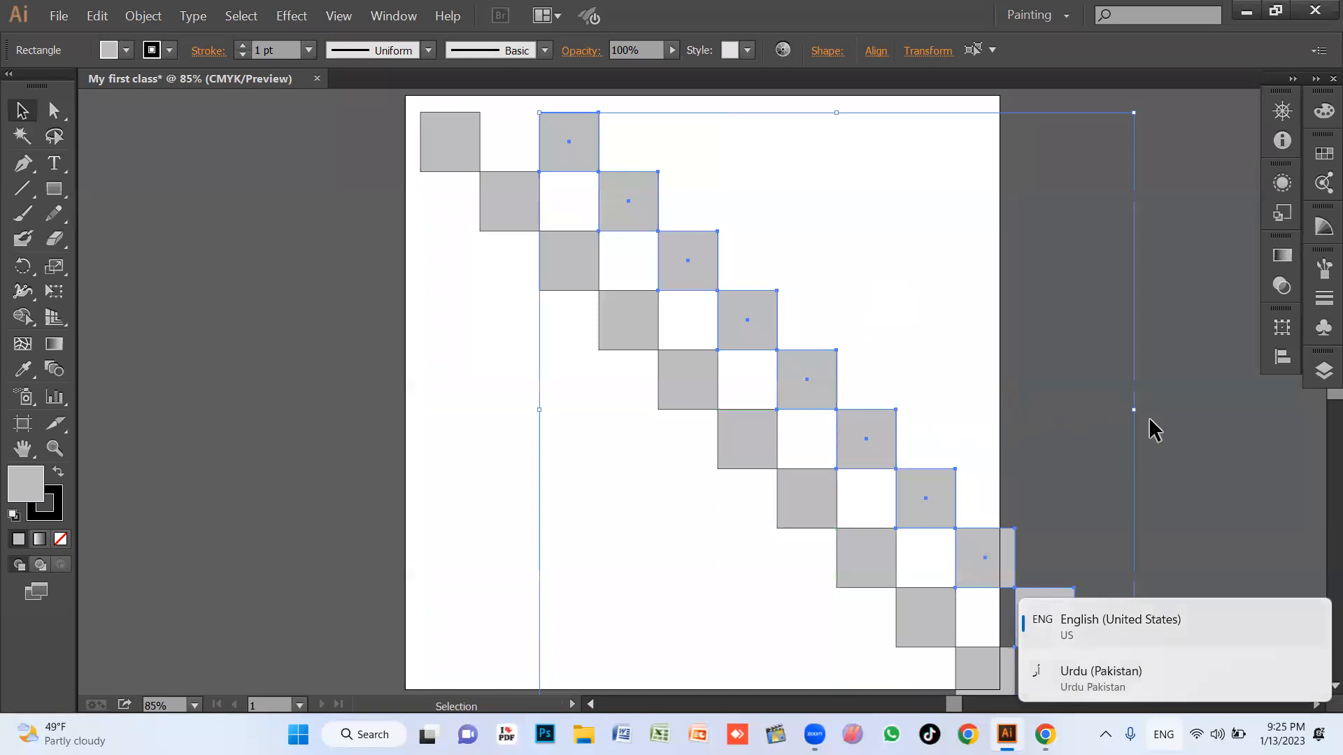
Repeat the horizontal diagonal copy until the checker pattern extends past the artboard's right edge, leaving everything deselected.
key("ctrl+d")
key("ctrl+d")
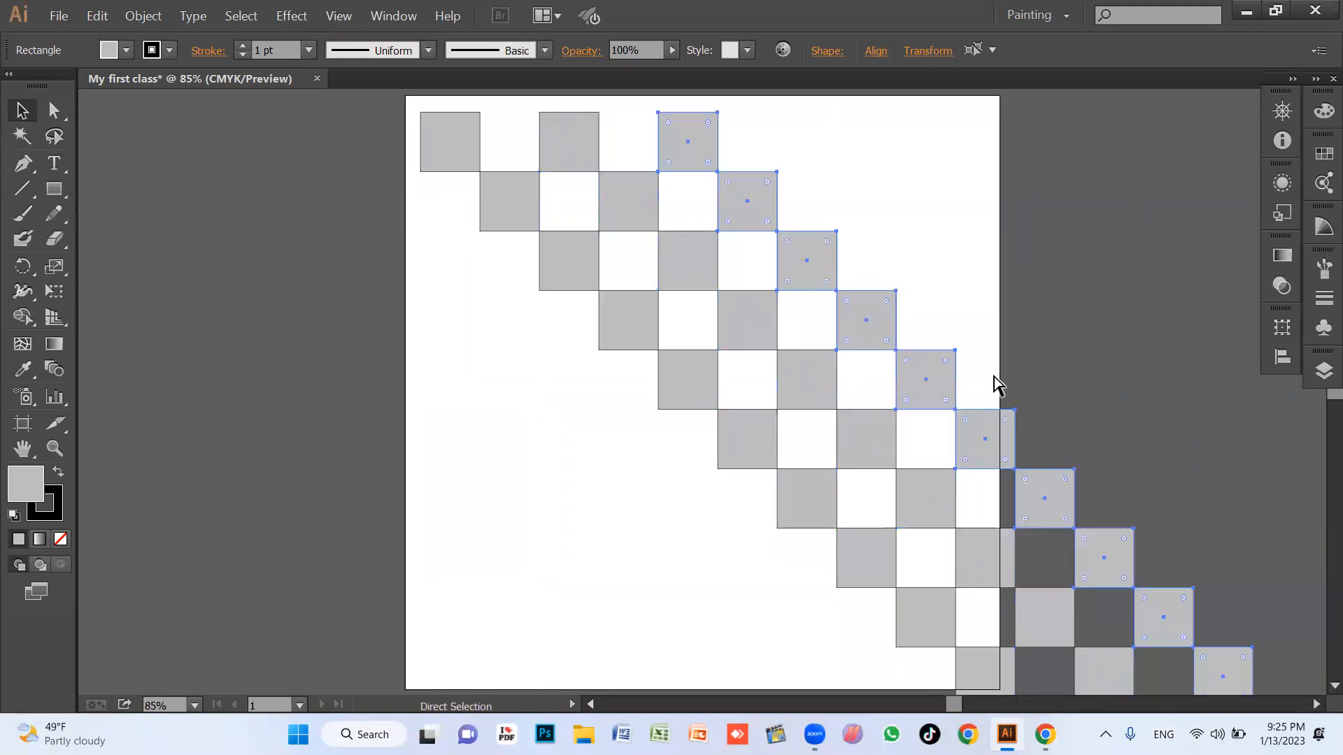
key("ctrl+d")
key("ctrl+d")
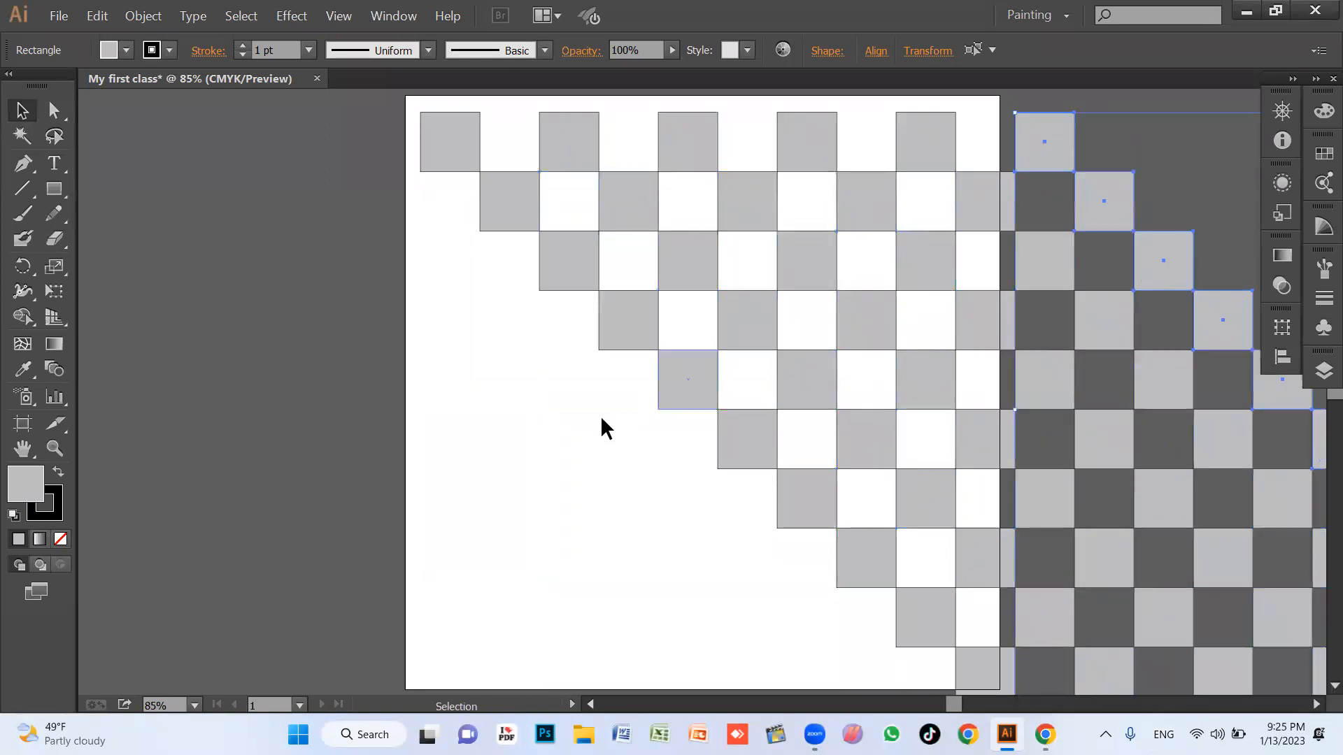
left_click(520, 412)
Copy the artboard's upper-left square two square heights straight down and repeat the copy down the first column.
left_click(432, 165)
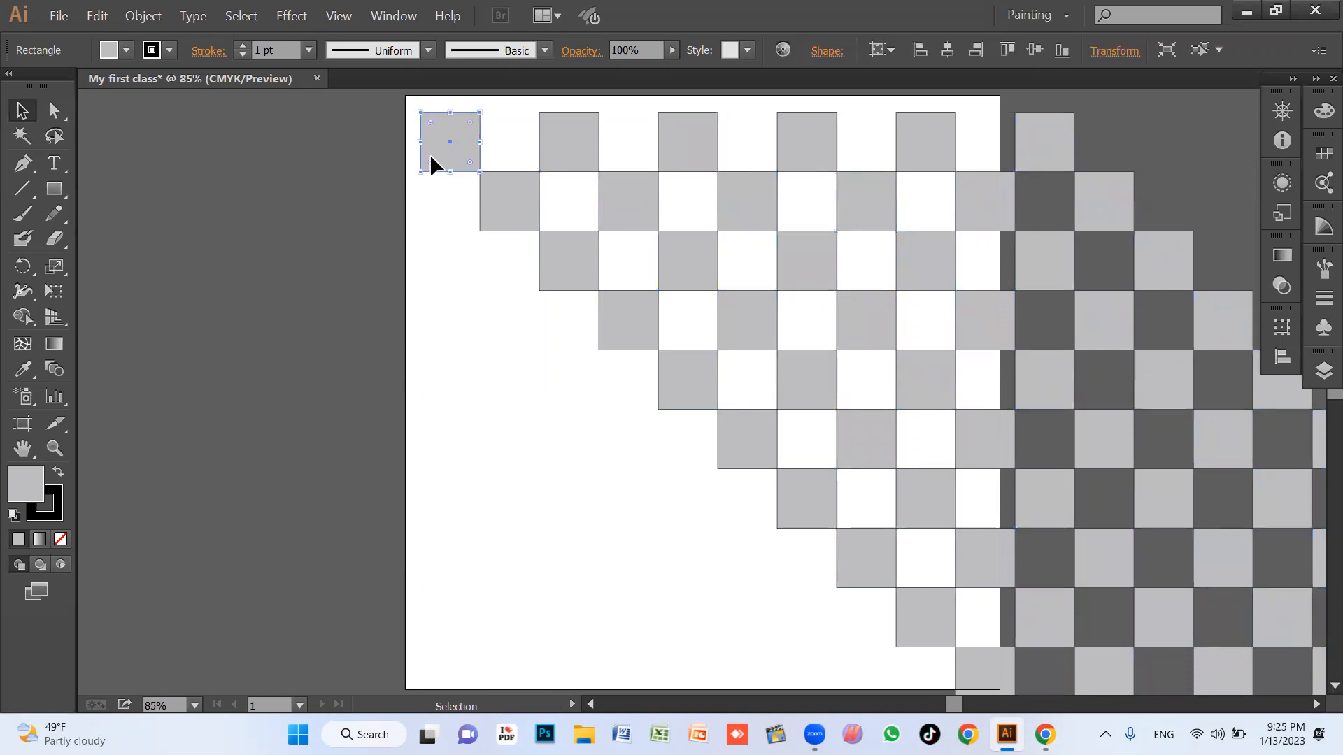
left_click_drag(446, 150, 442, 266)
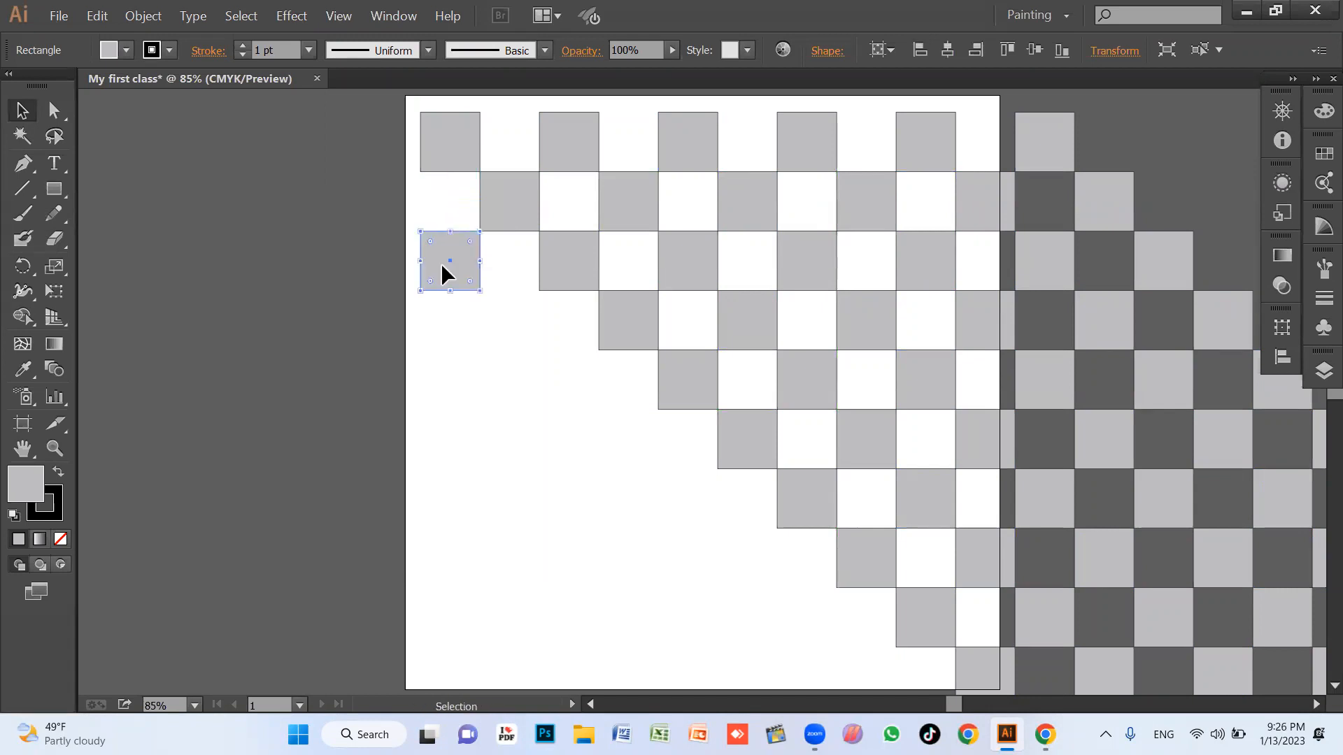
key("ctrl+d")
key("ctrl+d")
key("ctrl+d")
left_click(539, 408)
Fill the second and third columns by copying each one's lowest upper square two square heights down and repeating the transformation.
left_click(495, 202)
left_click_drag(495, 204, 491, 321)
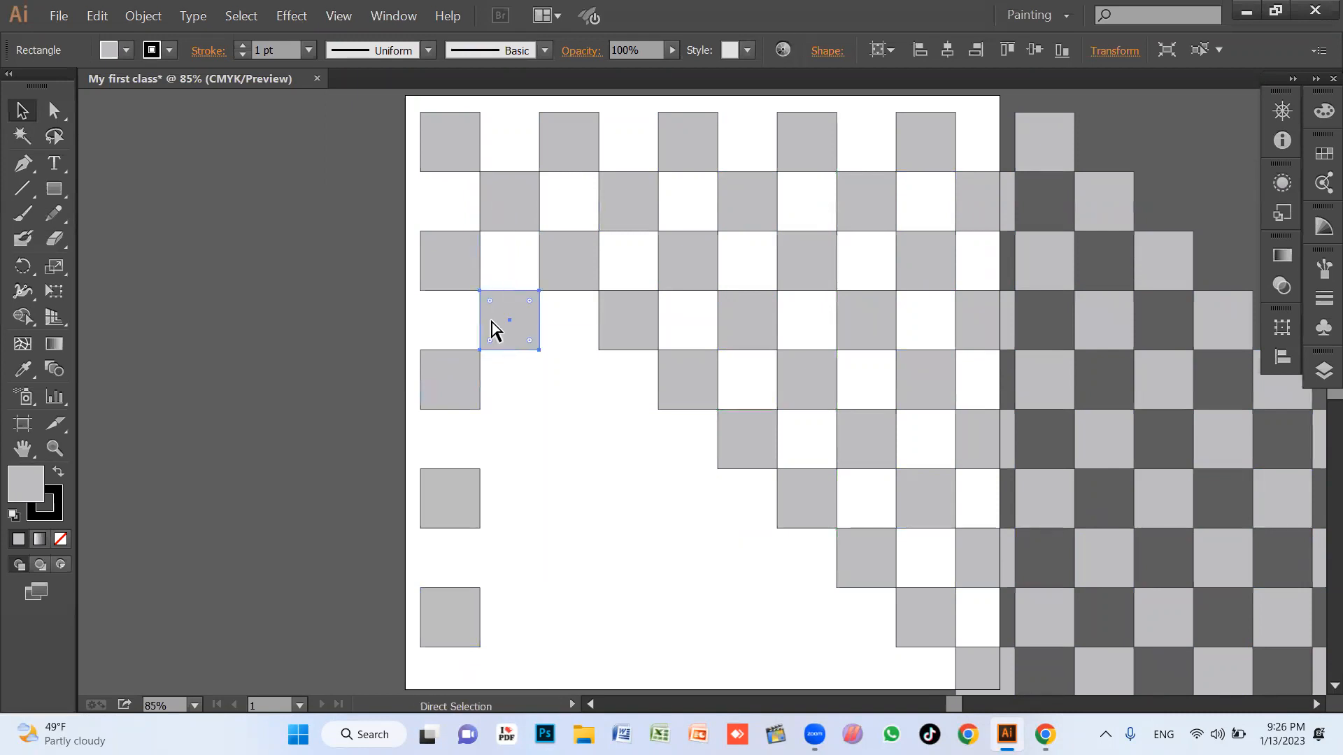
key("ctrl+d")
key("ctrl+d")
left_click(562, 248)
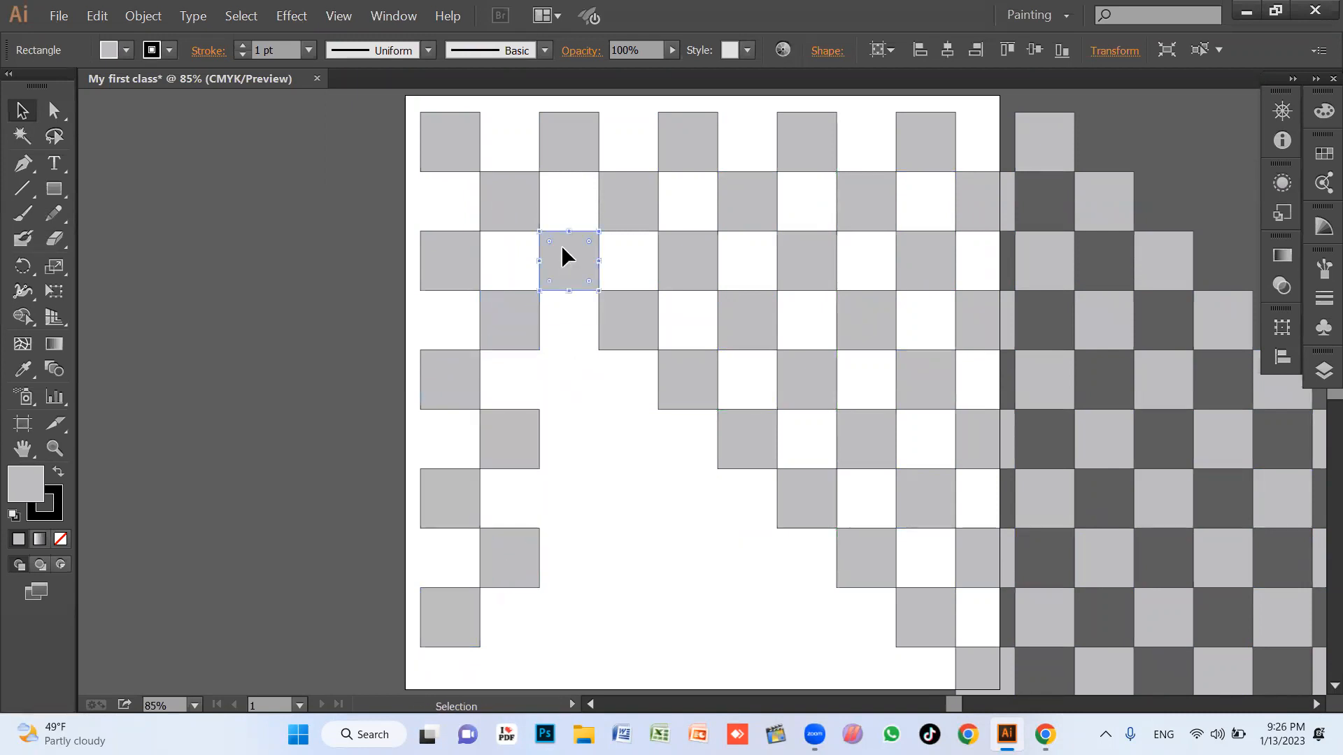
left_click_drag(560, 272, 560, 366)
key("ctrl+d")
key("ctrl+d")
Fill the fourth and fifth columns with alternating squares by copying each diagonal square downward and repeating the transformation.
left_click(623, 327)
left_click_drag(622, 330, 620, 427)
key("ctrl+d")
key("ctrl+d")
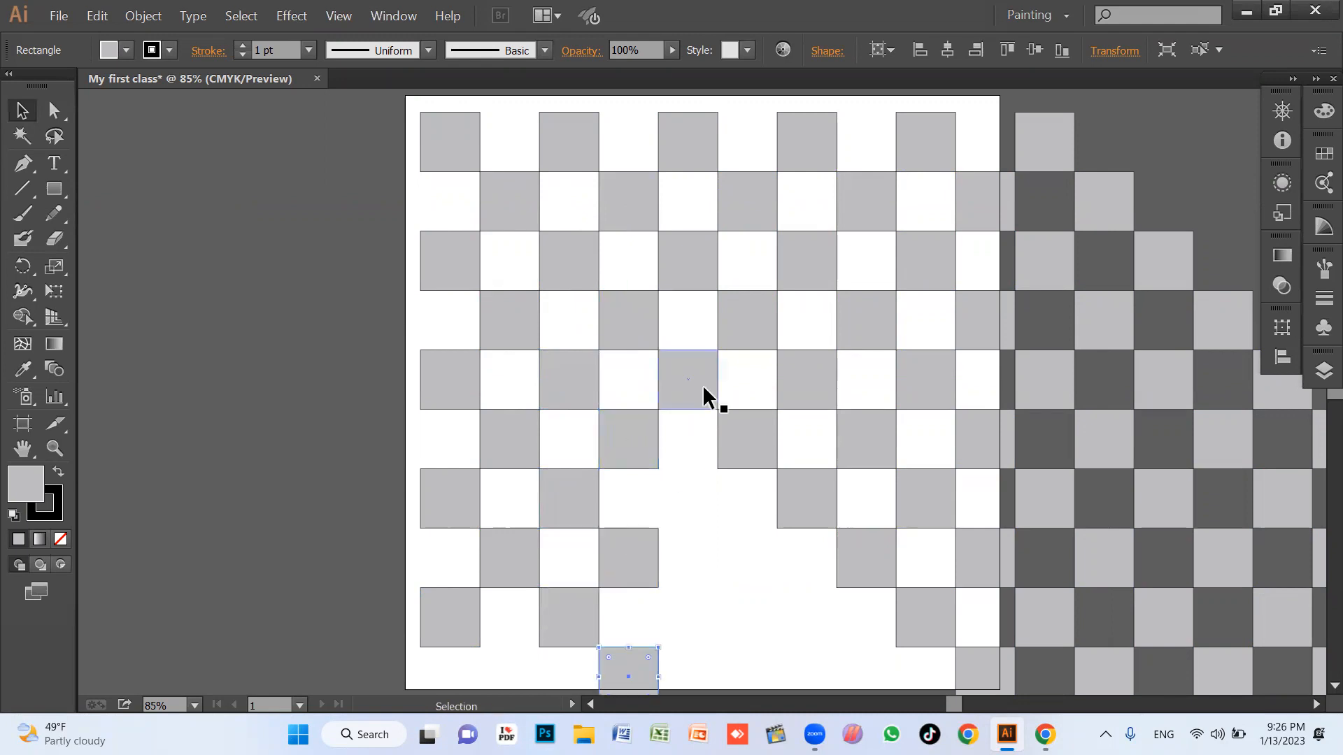
left_click_drag(699, 395, 696, 500)
key("ctrl+d")
Complete the sixth to eighth columns and add the missing bottom square in the second column by copying squares downward.
left_click_drag(748, 431, 828, 630)
key("ctrl+d")
left_click(867, 560)
scroll(860, 557, "down", 1)
scroll(862, 556, "down", 1)
left_click_drag(867, 509, 871, 617)
left_click(490, 489)
left_click_drag(510, 501, 504, 620)
left_click(564, 640)
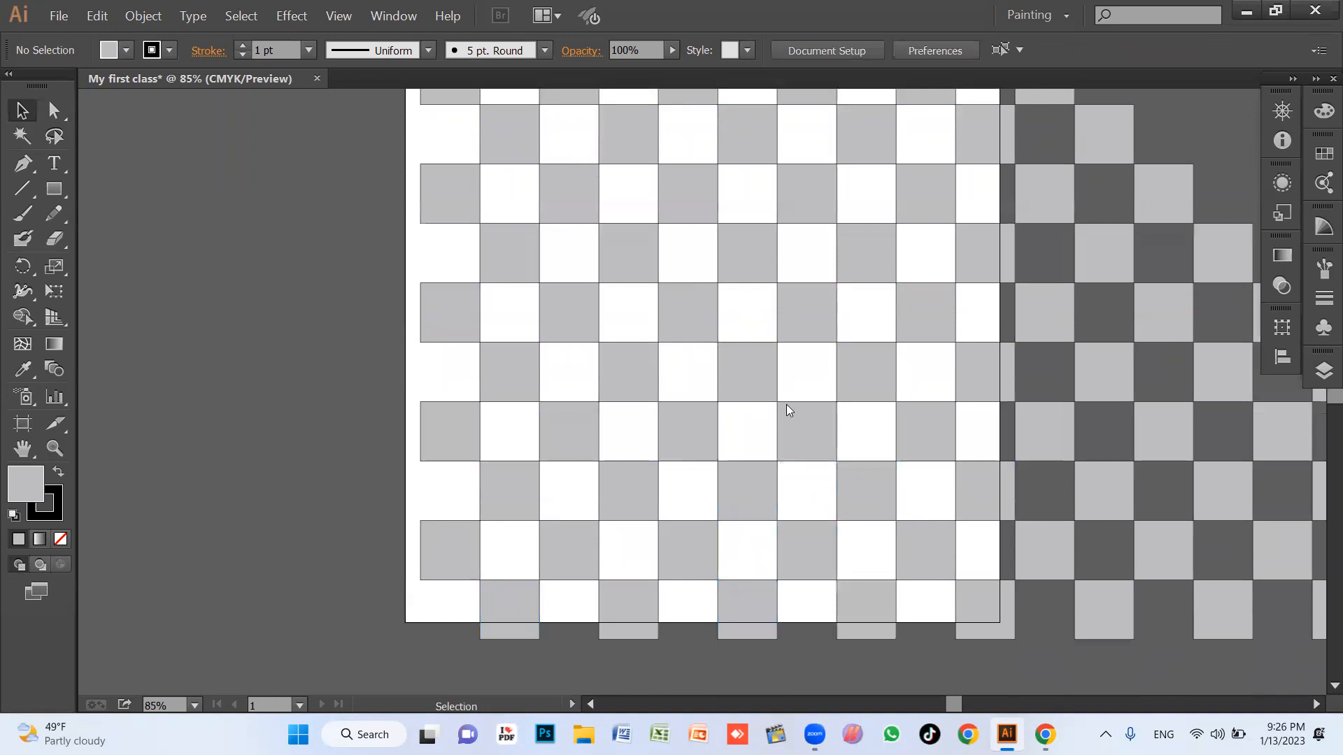
left_click(245, 261)
scroll(326, 286, "up", 3)
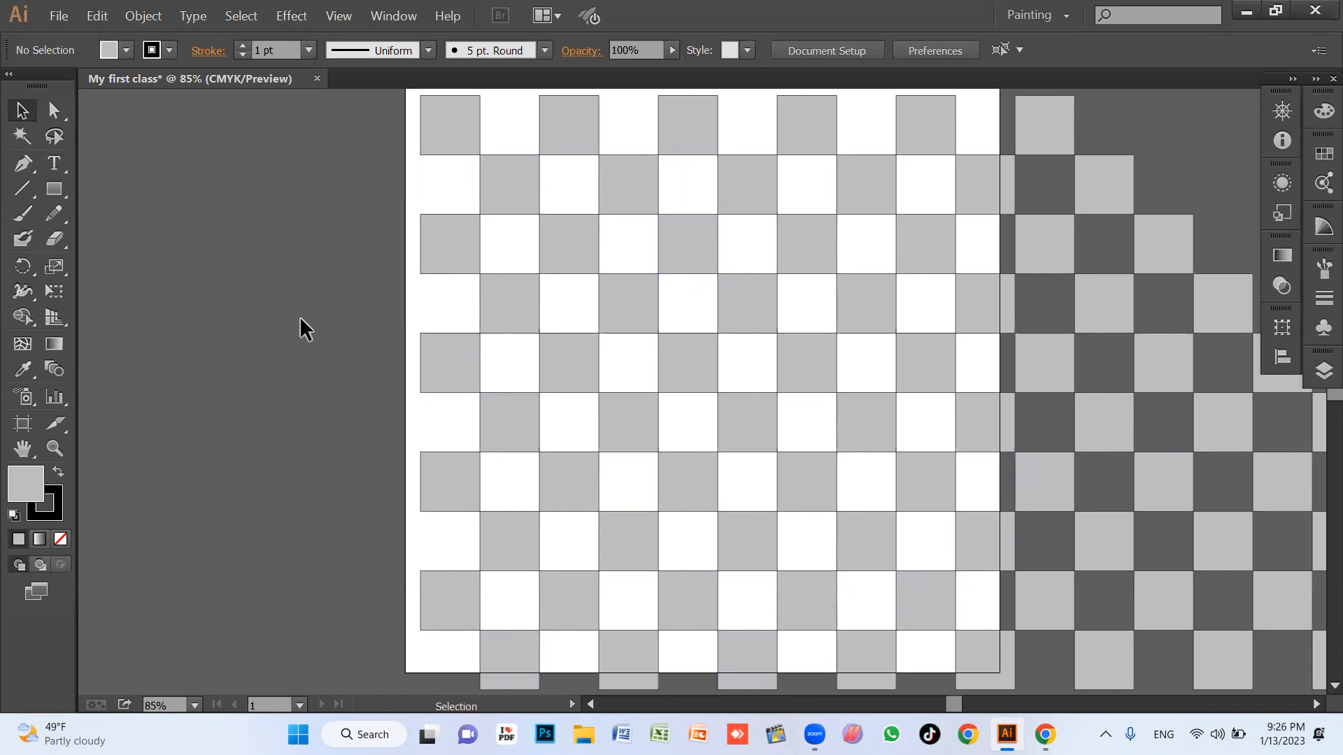
left_click(727, 381, "ctrl+alt")
left_click_drag(631, 367, 576, 363)
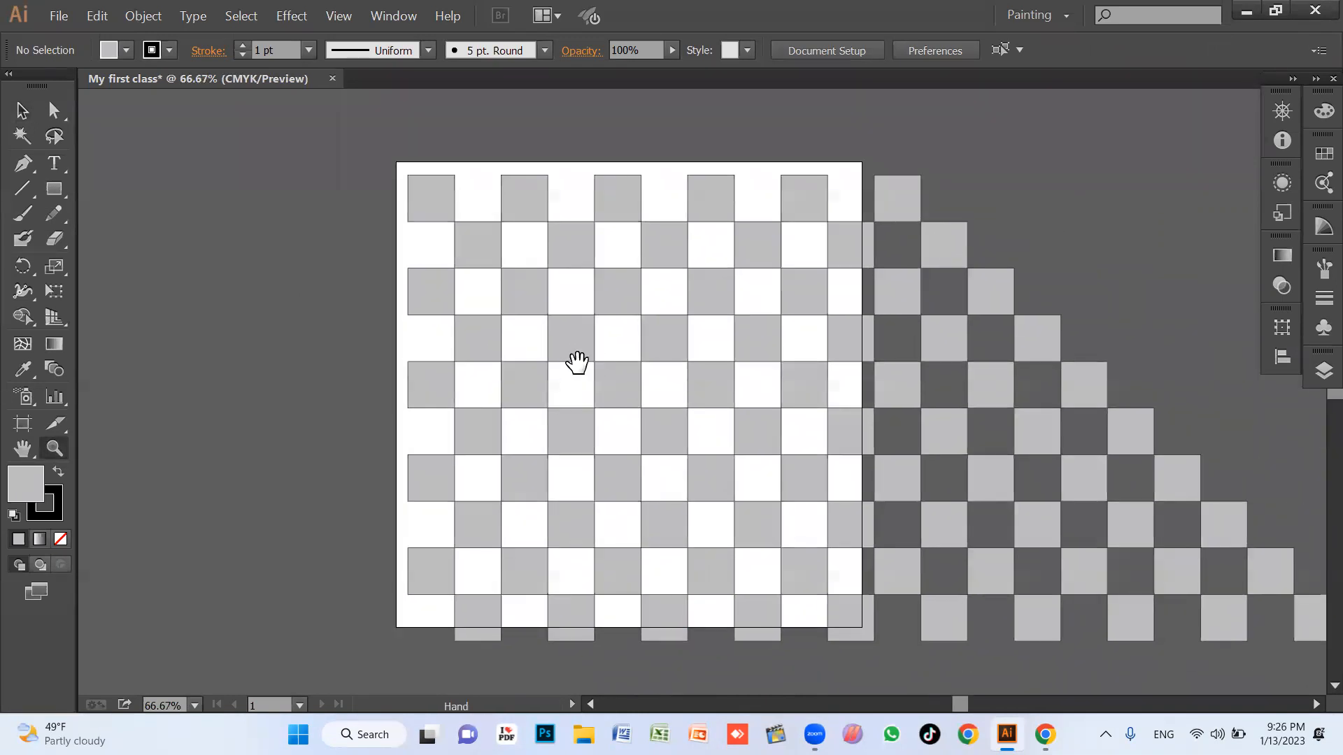
left_click_drag(702, 384, 644, 408)
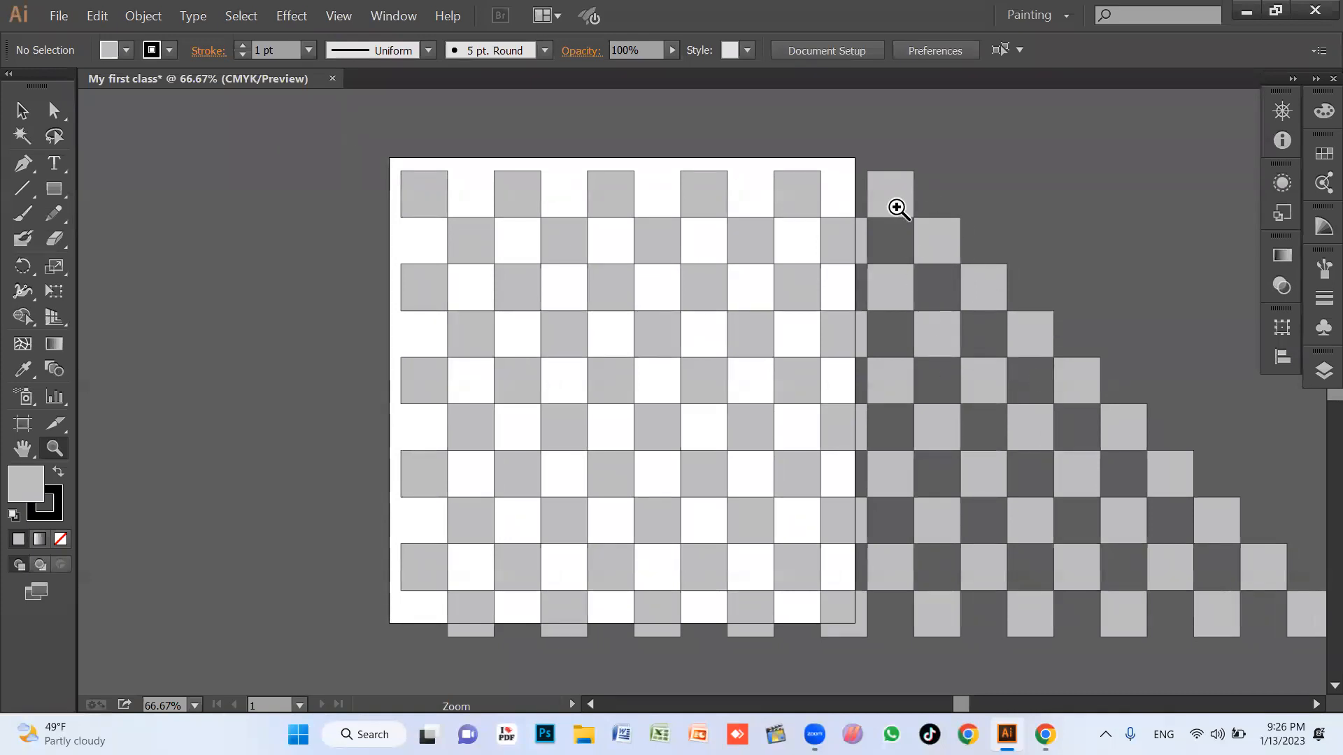
scroll(1124, 497, "down", 1)
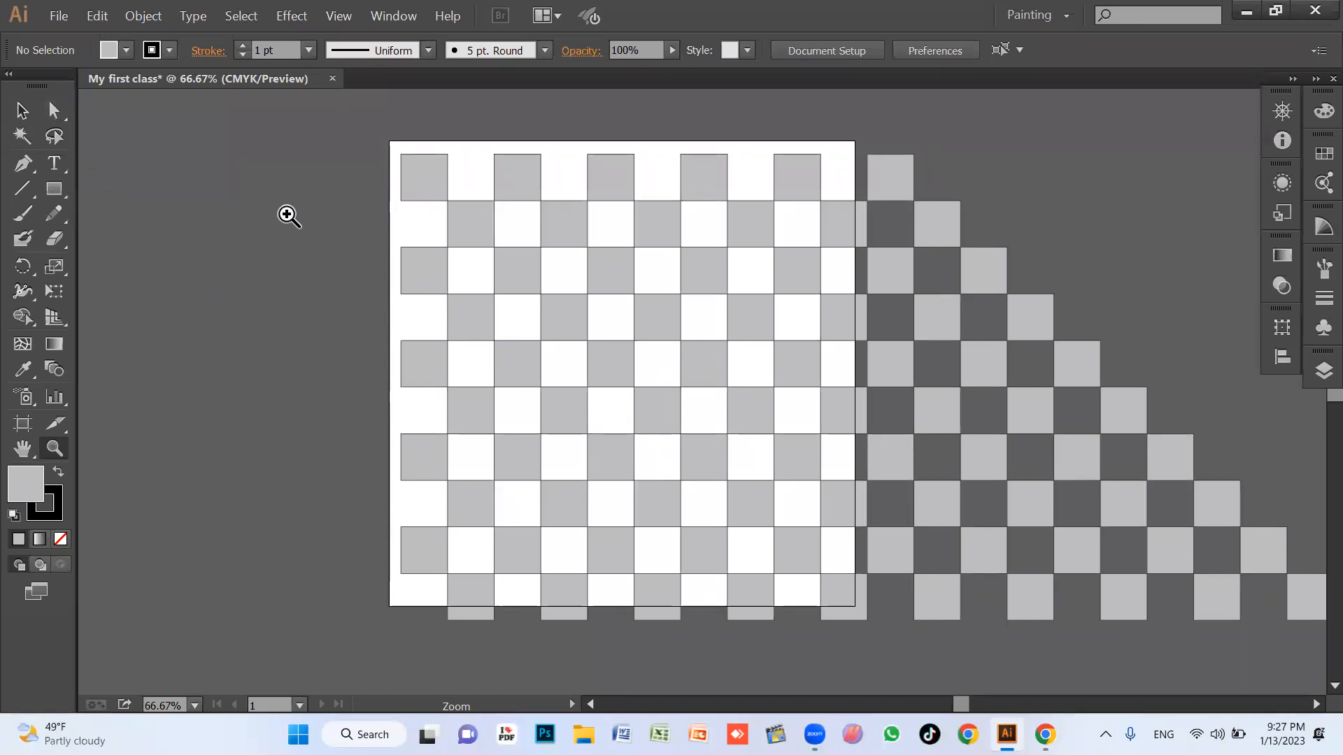
Start exporting the "My first class" document and choose JPEG (*.JPG) as the file type.
left_click(59, 17)
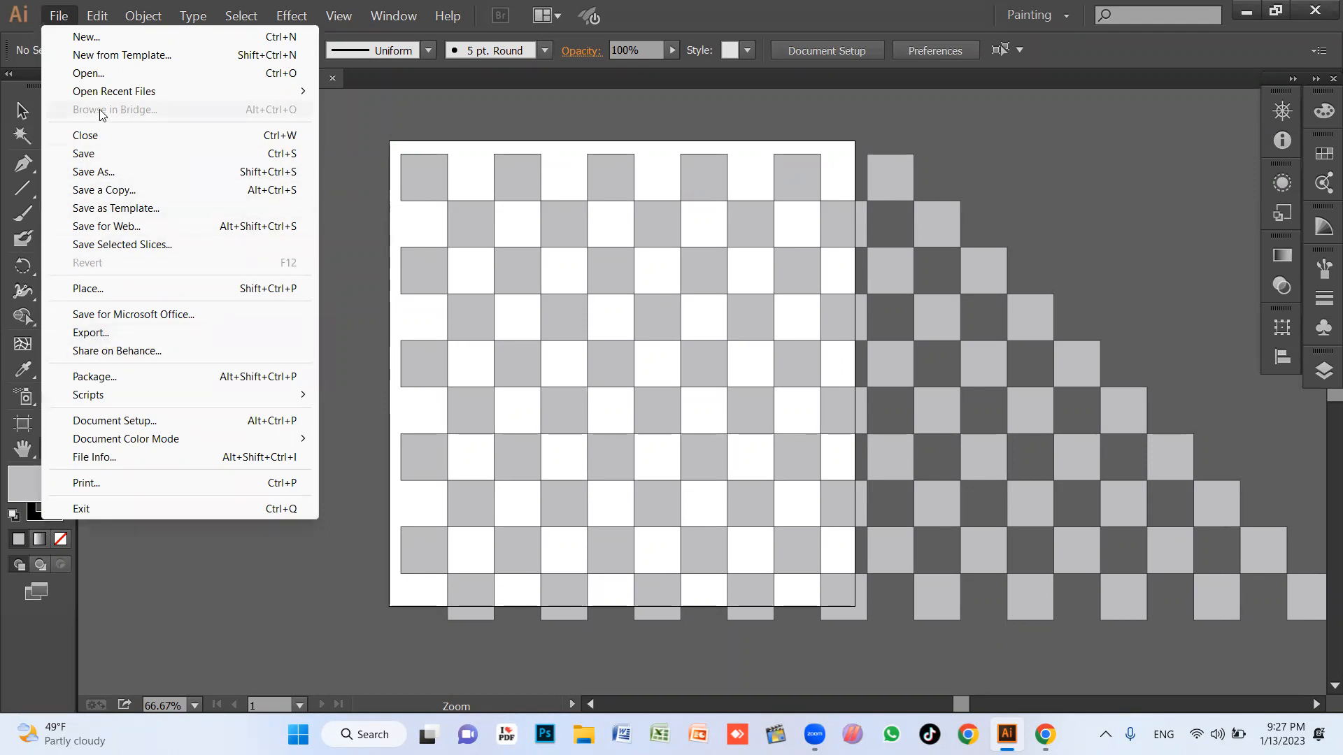
left_click(106, 333)
left_click(60, 16)
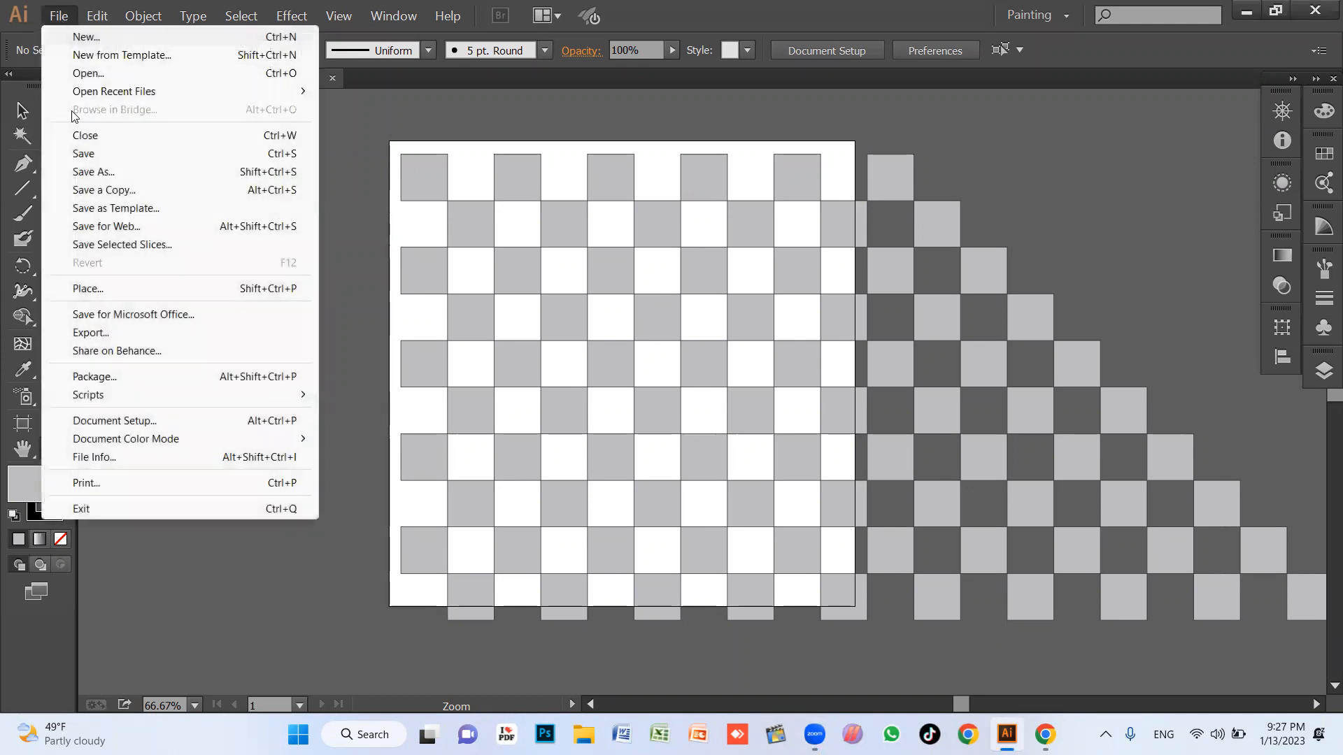
left_click(100, 334)
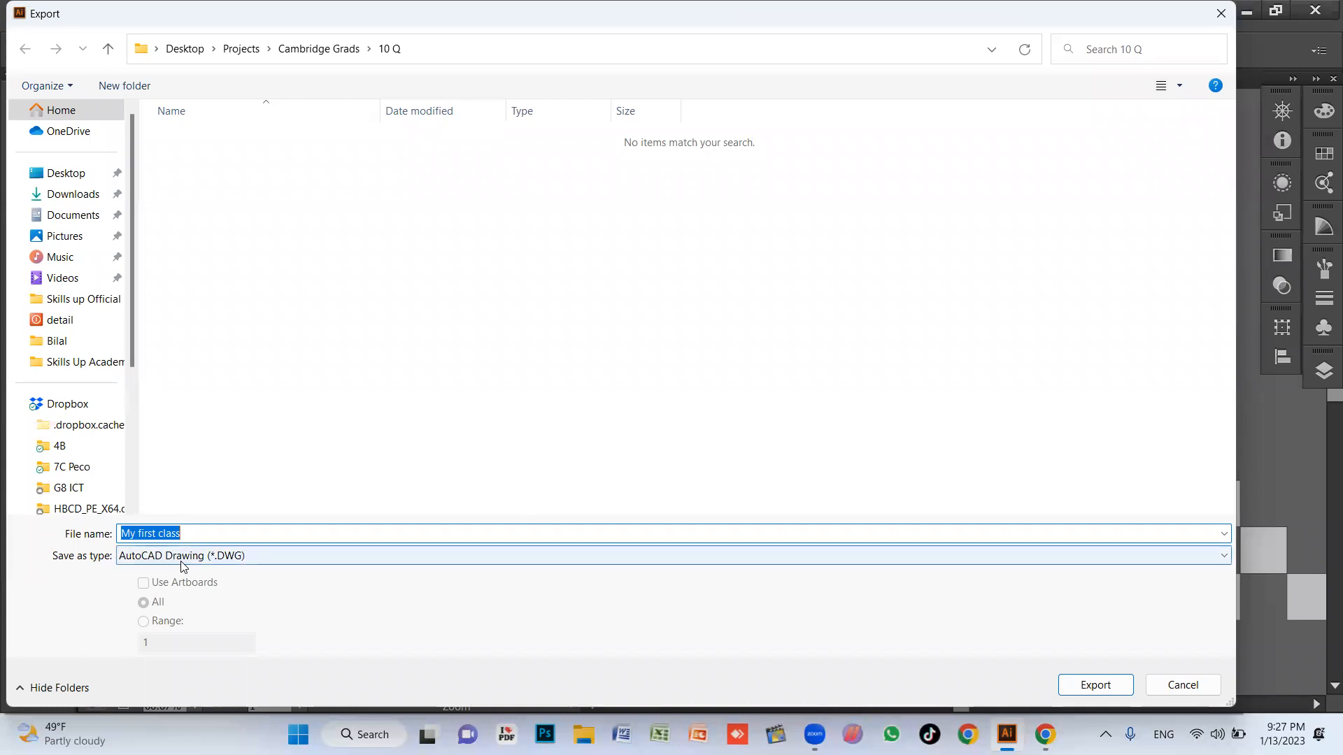
left_click(147, 557)
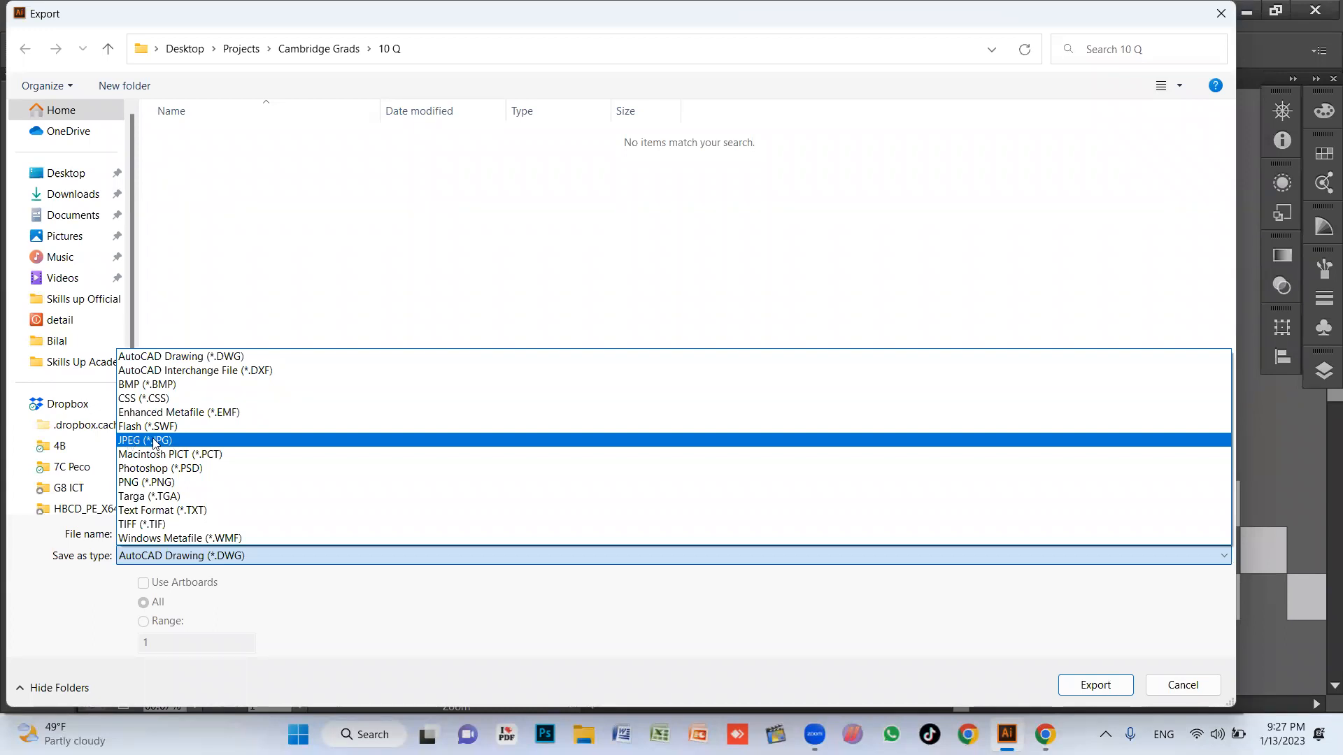
left_click(152, 441)
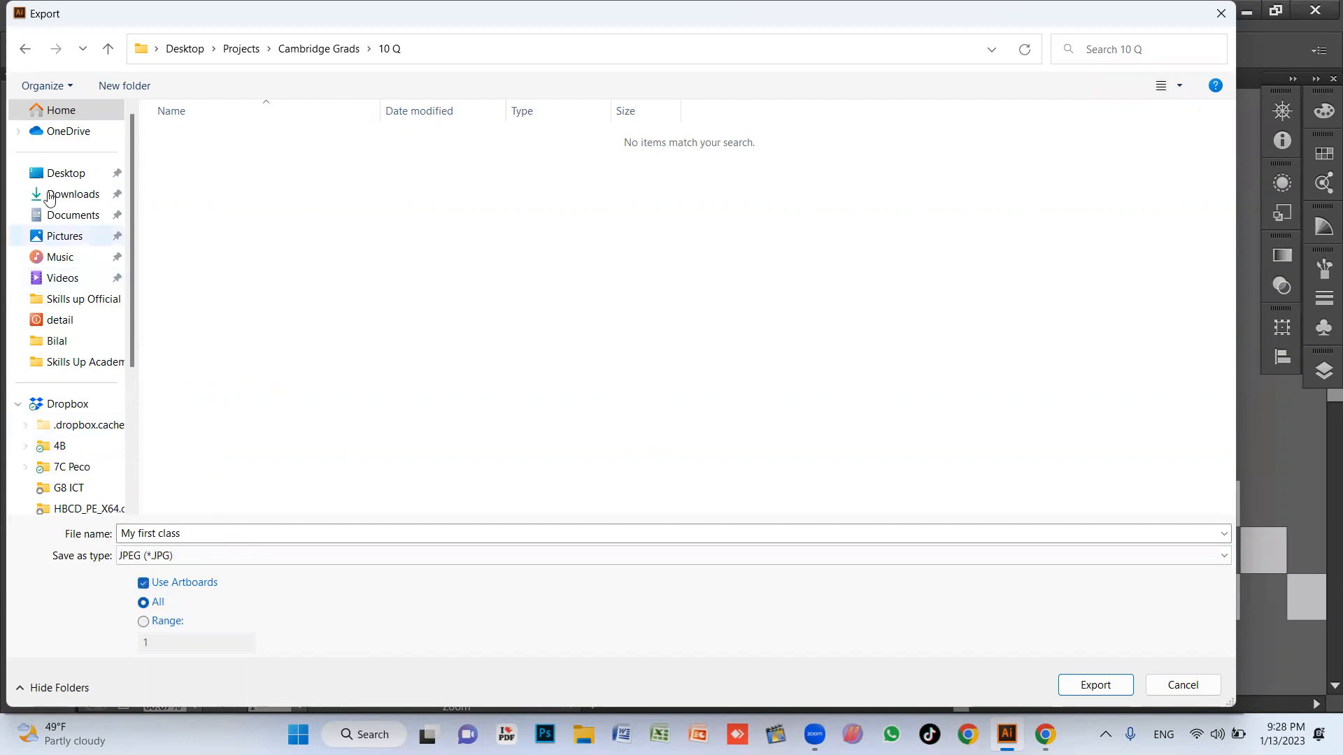
Create a folder named "illustrator course" on the Desktop for the export.
left_click(66, 174)
left_click(128, 86)
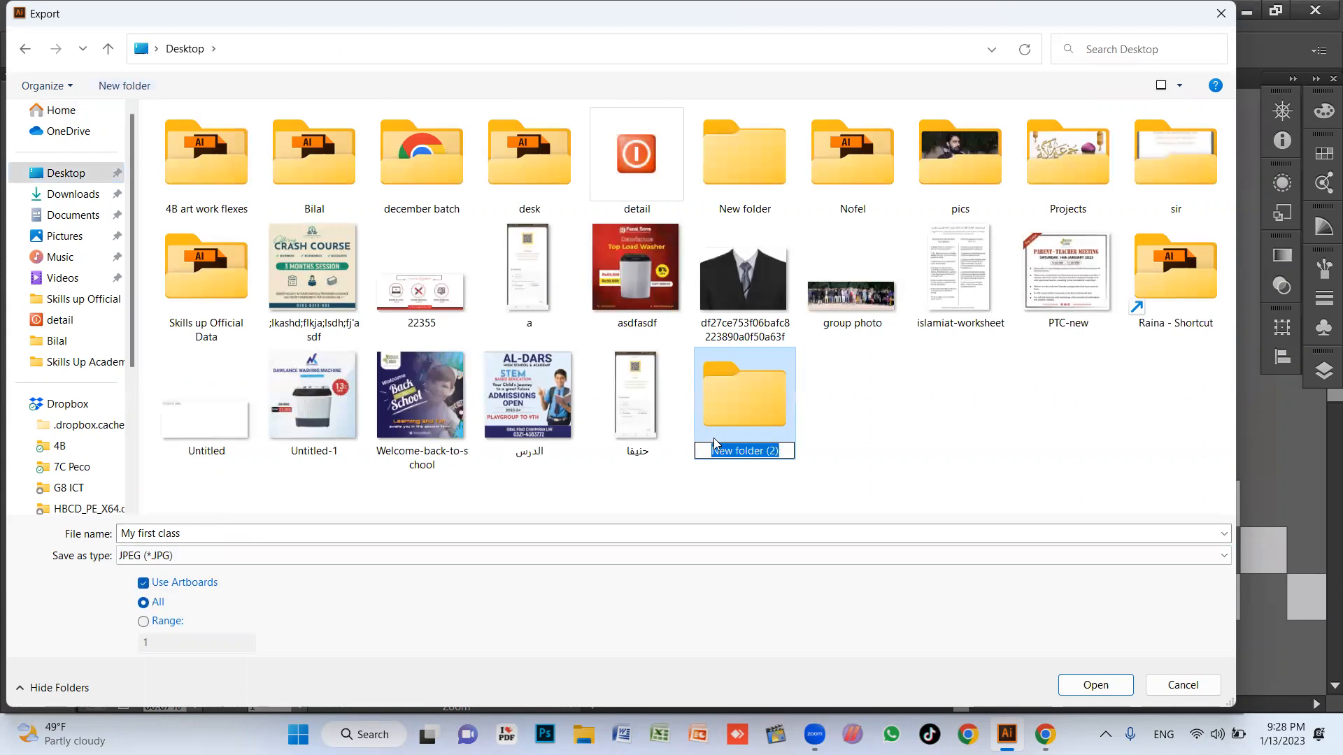
type("illustrat")
type("or f")
type("ourse")
key("Return")
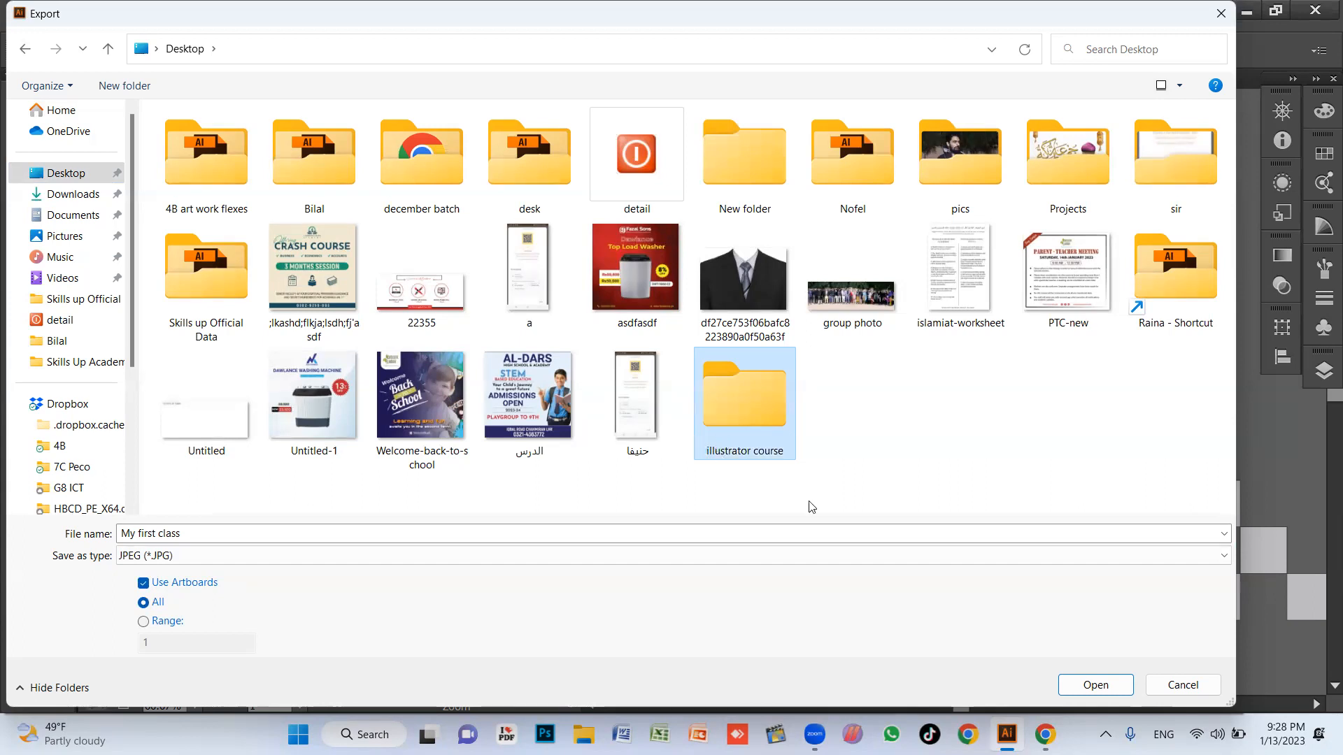
Export the file into the "illustrator course" folder under the name "My first class".
double_click(735, 382)
left_click(201, 535)
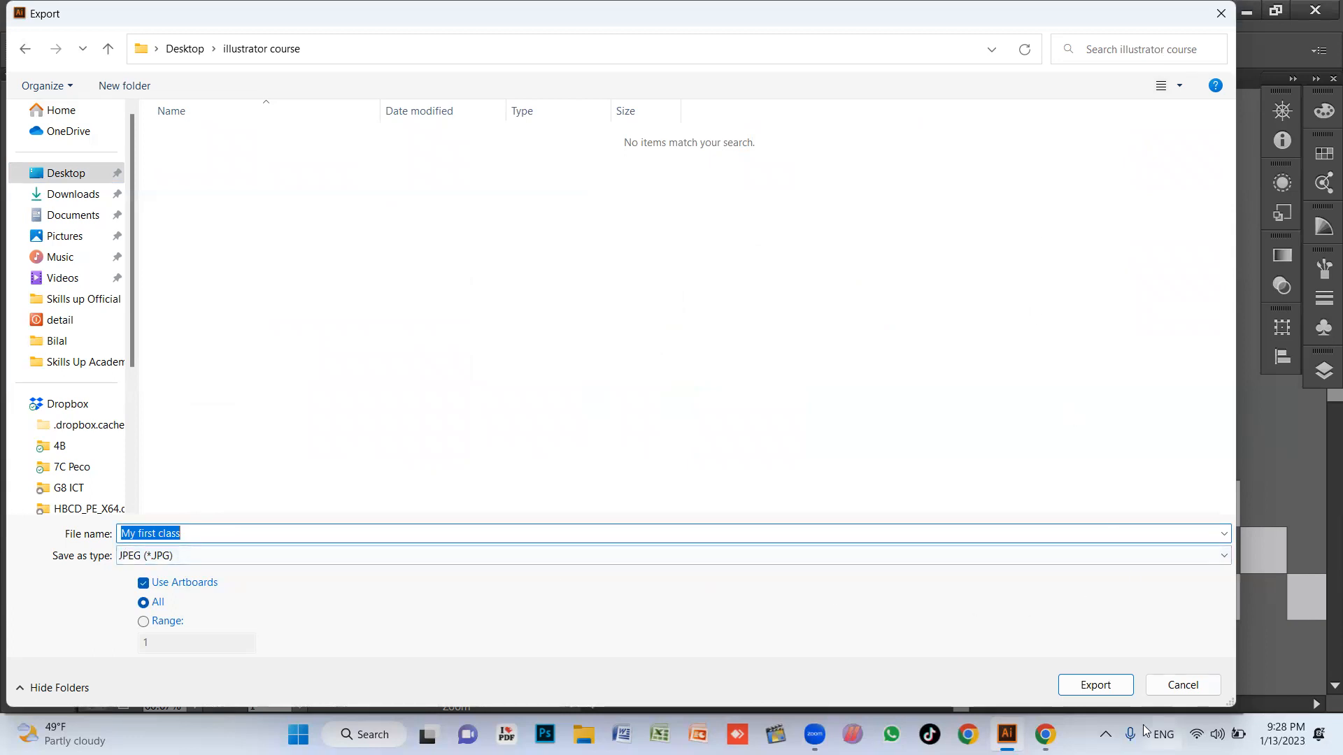
left_click(1117, 688)
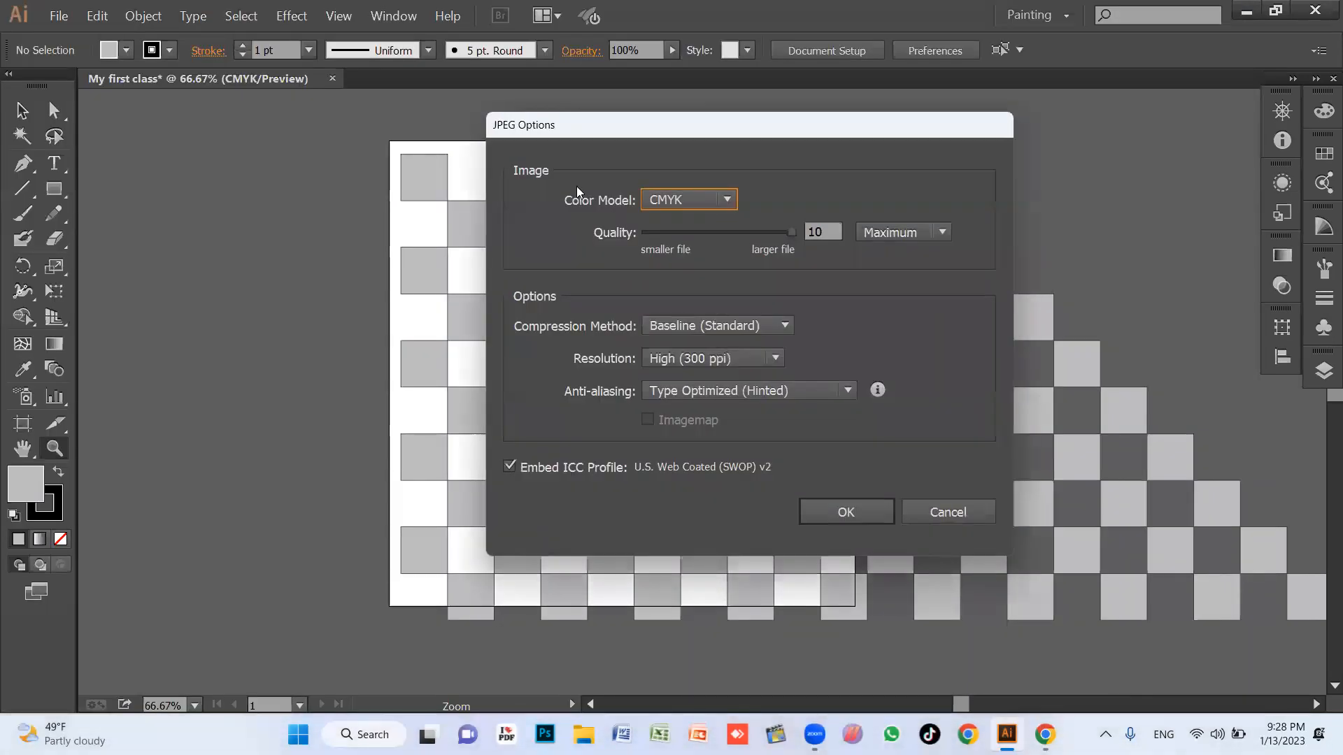
Move the JPEG options dialog aside and set the color model to RGB.
left_click_drag(667, 135, 449, 144)
left_click(474, 207)
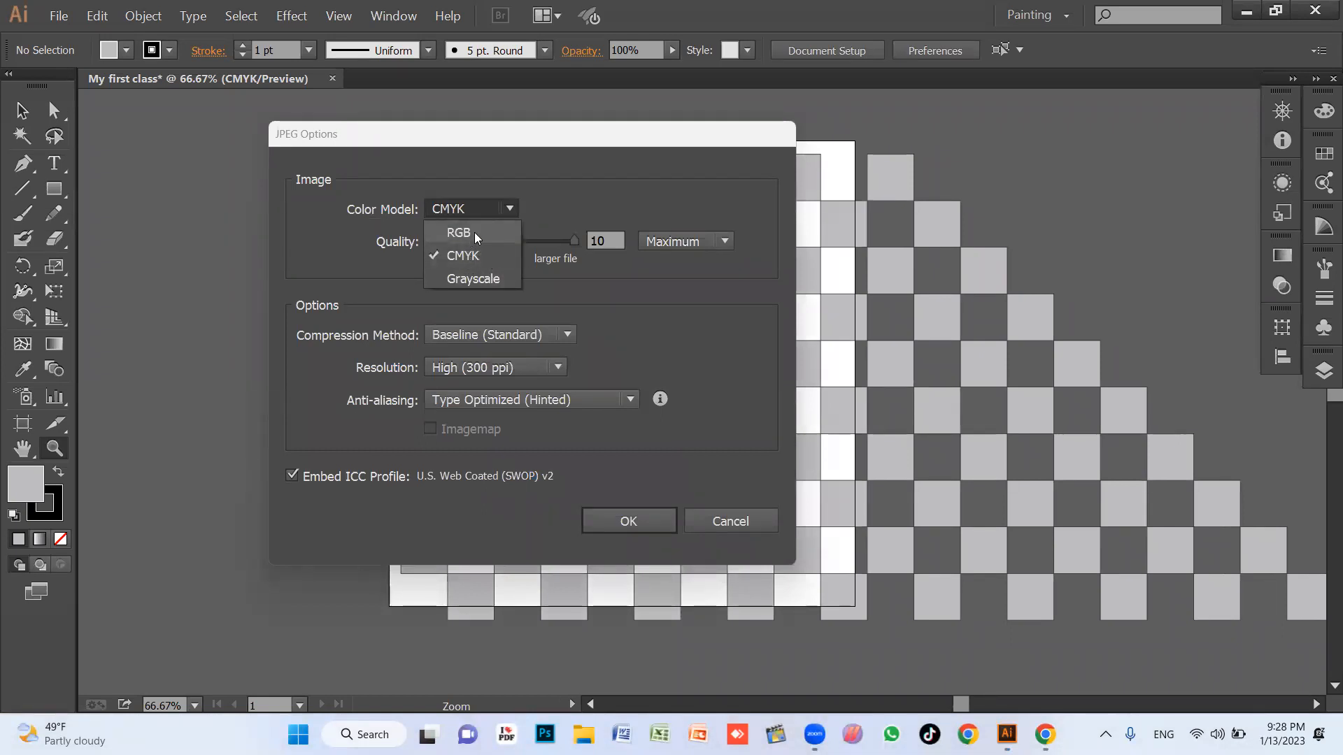
left_click(474, 233)
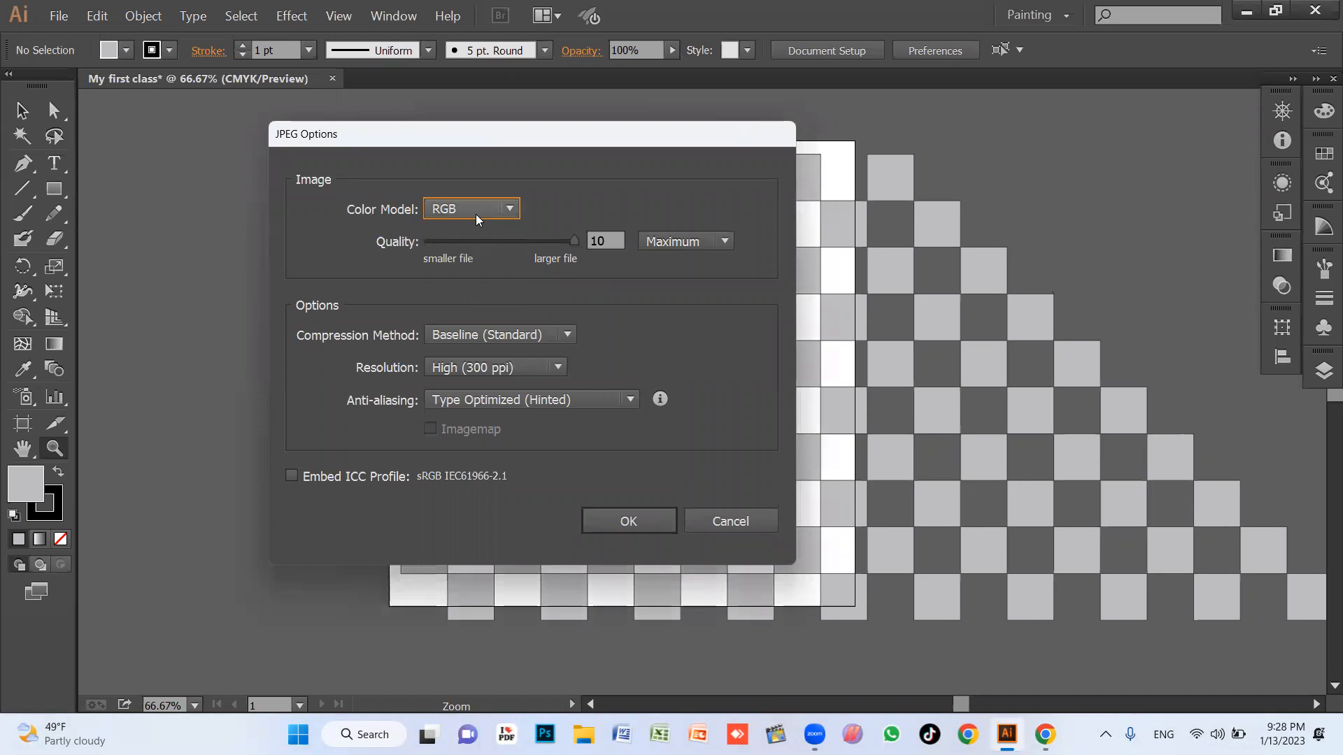
left_click(487, 209)
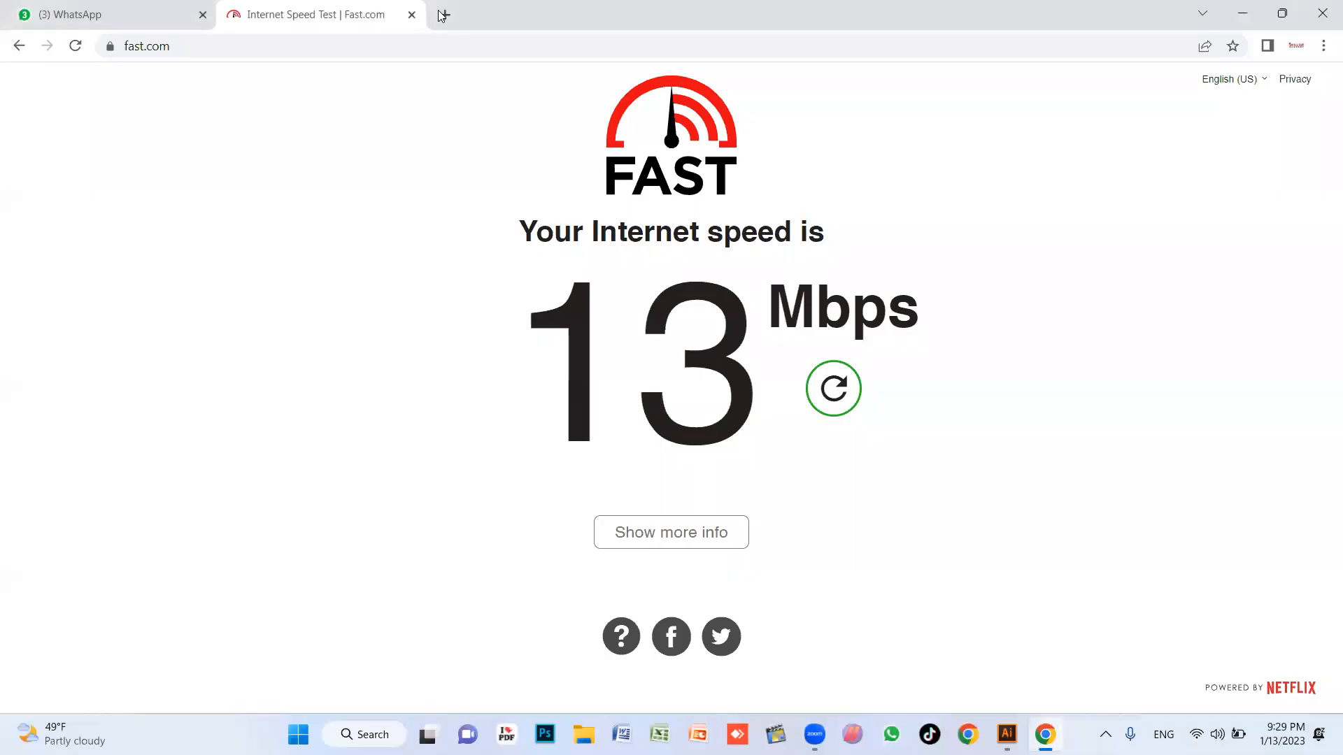
Search Google Images for "cmyk" in a new Chrome tab.
left_click(441, 16)
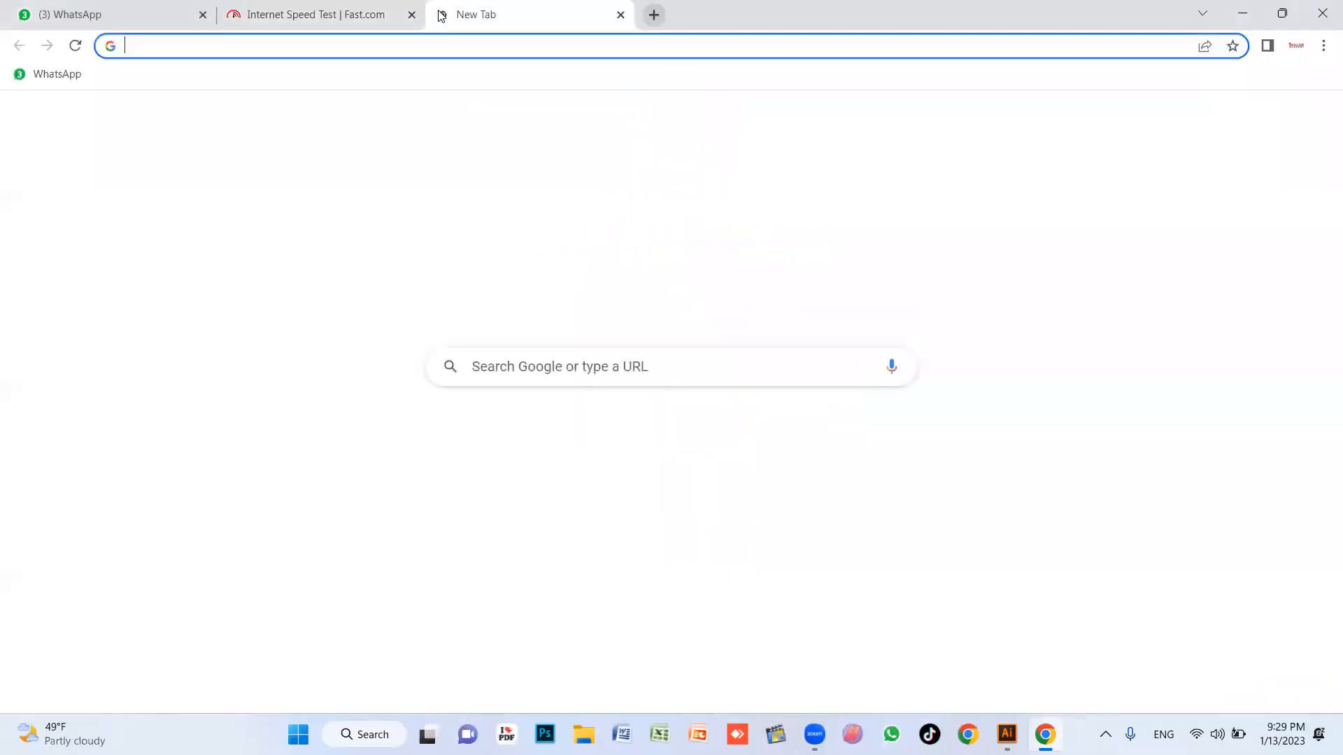
type("cmyk")
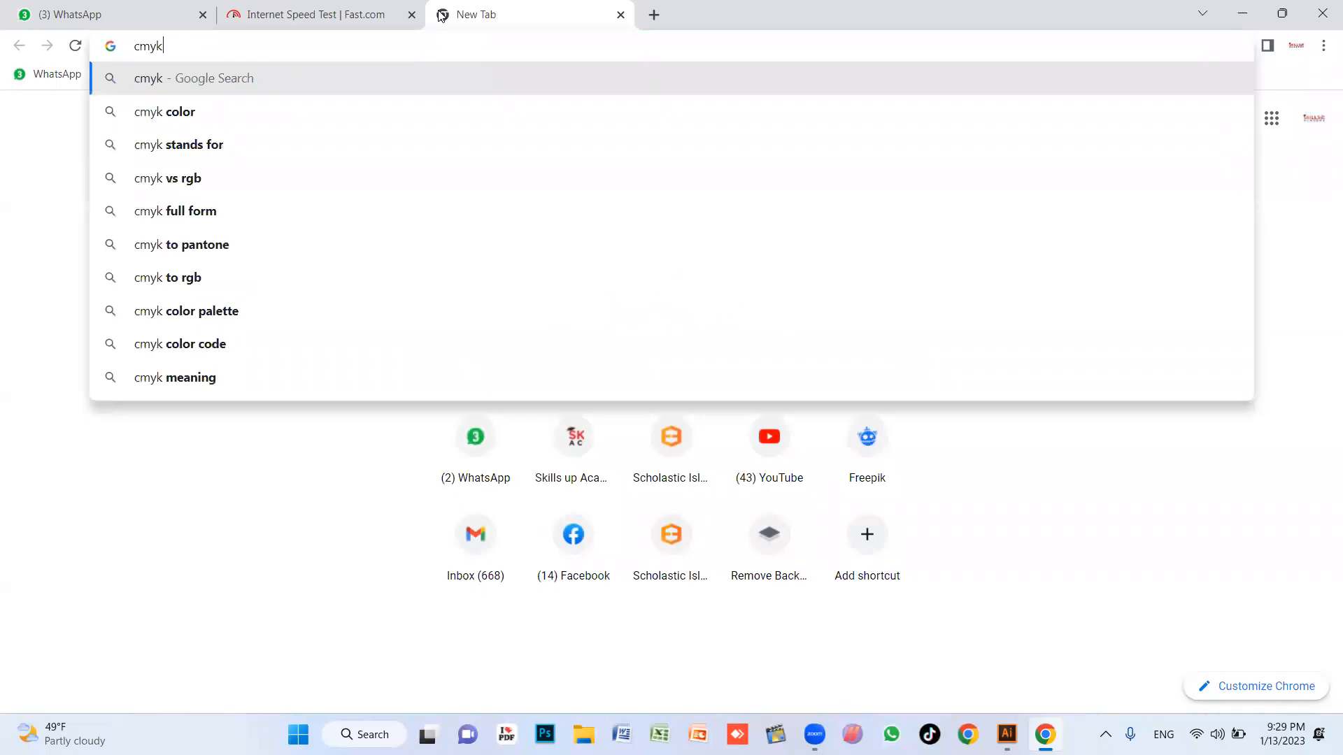
key("Return")
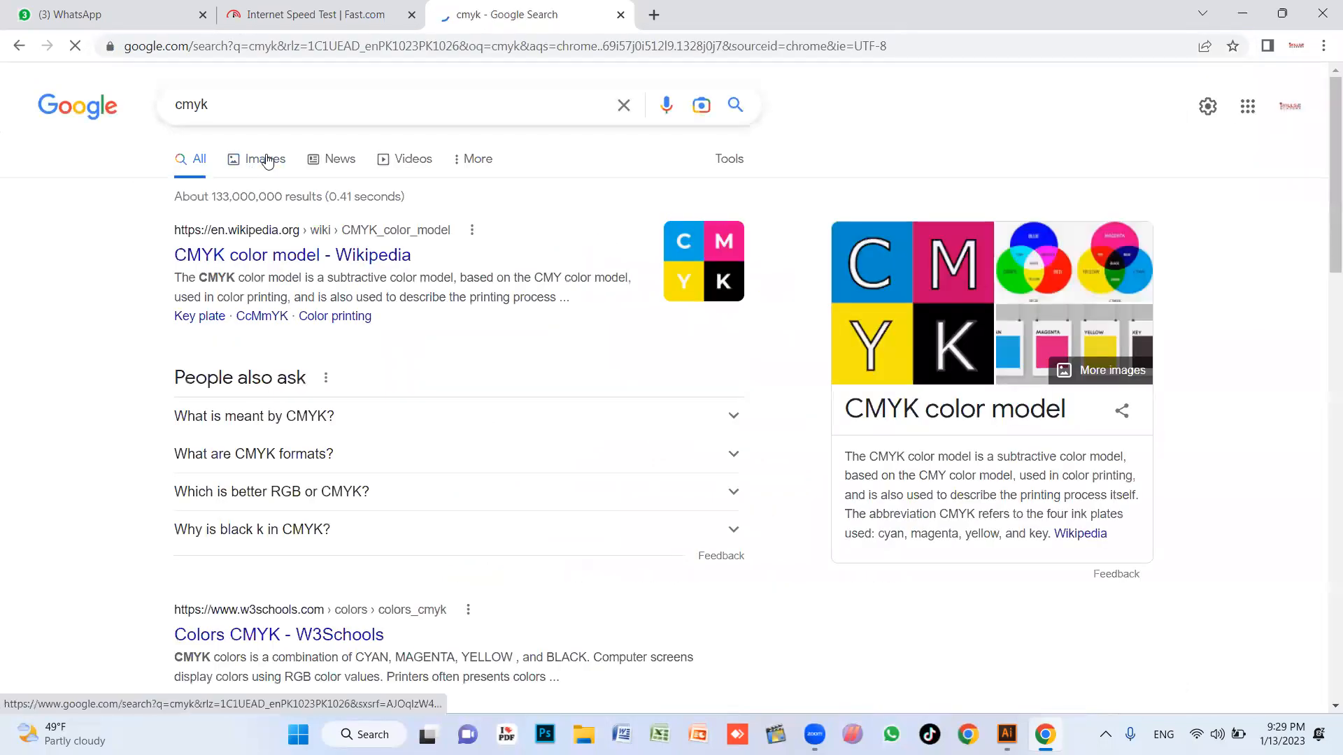
left_click(265, 159)
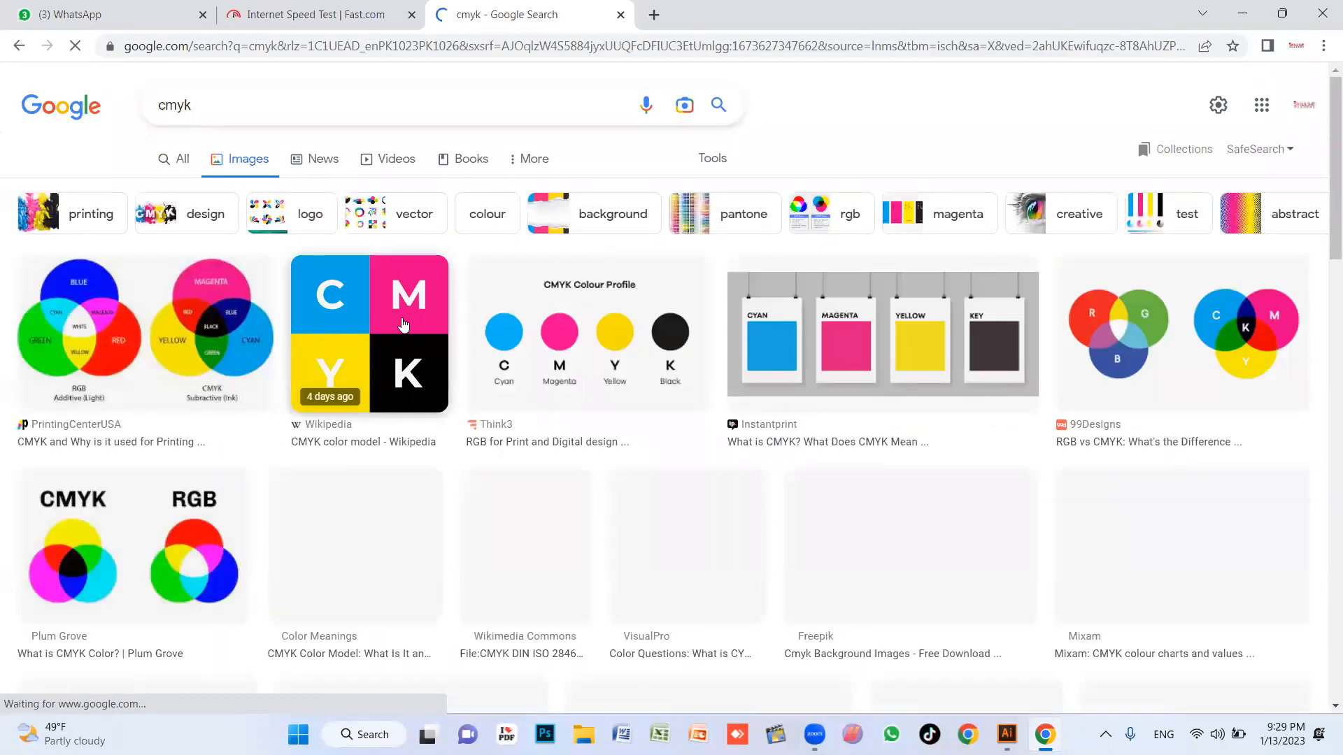
Examine the image results for illustrations of the CMYK color model and how it compares with RGB.
scroll(354, 317, "down", 1)
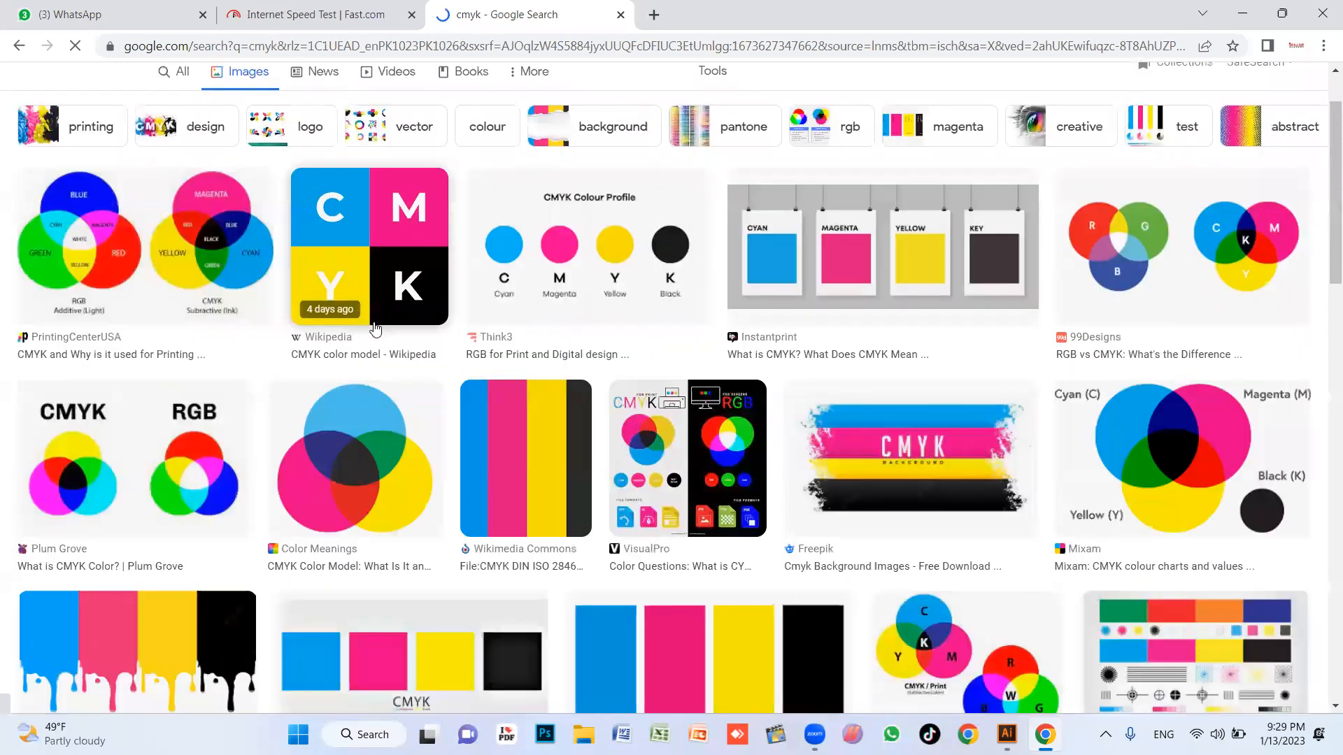
scroll(371, 325, "down", 1)
scroll(186, 338, "down", 2)
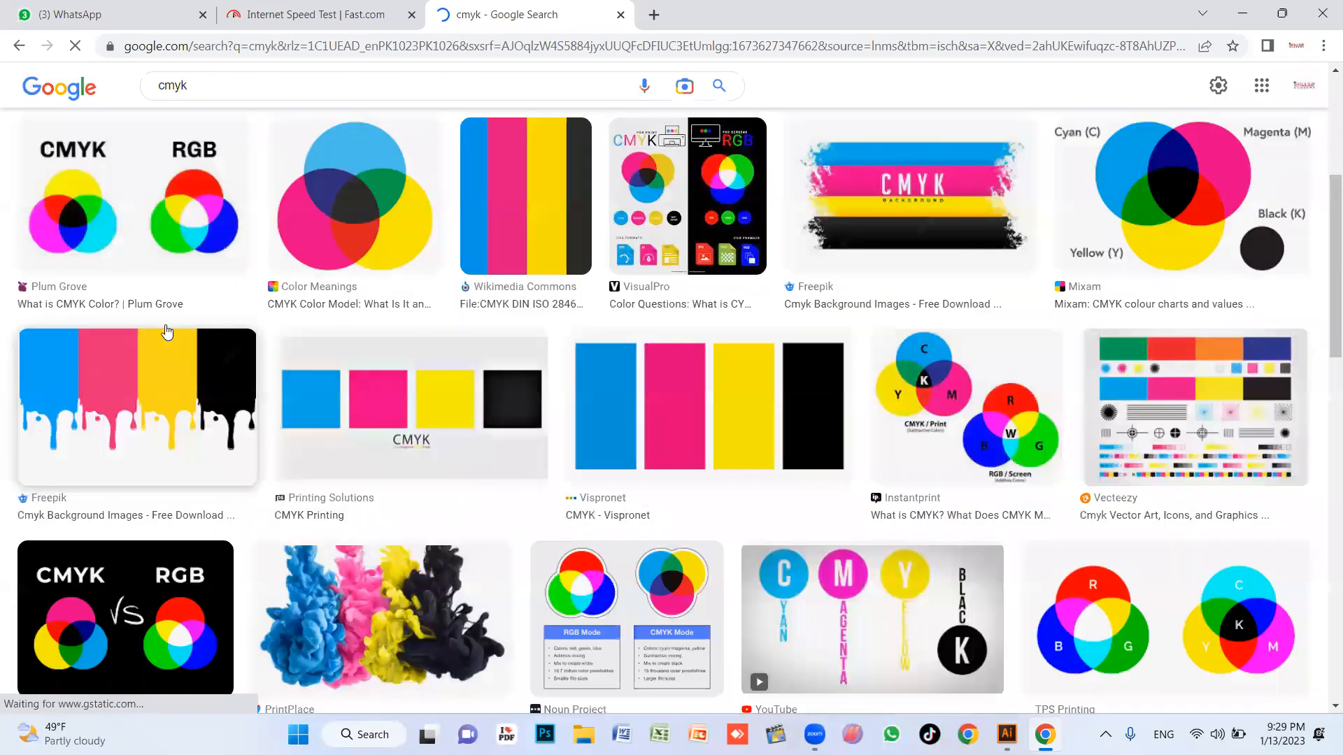
scroll(223, 353, "down", 2)
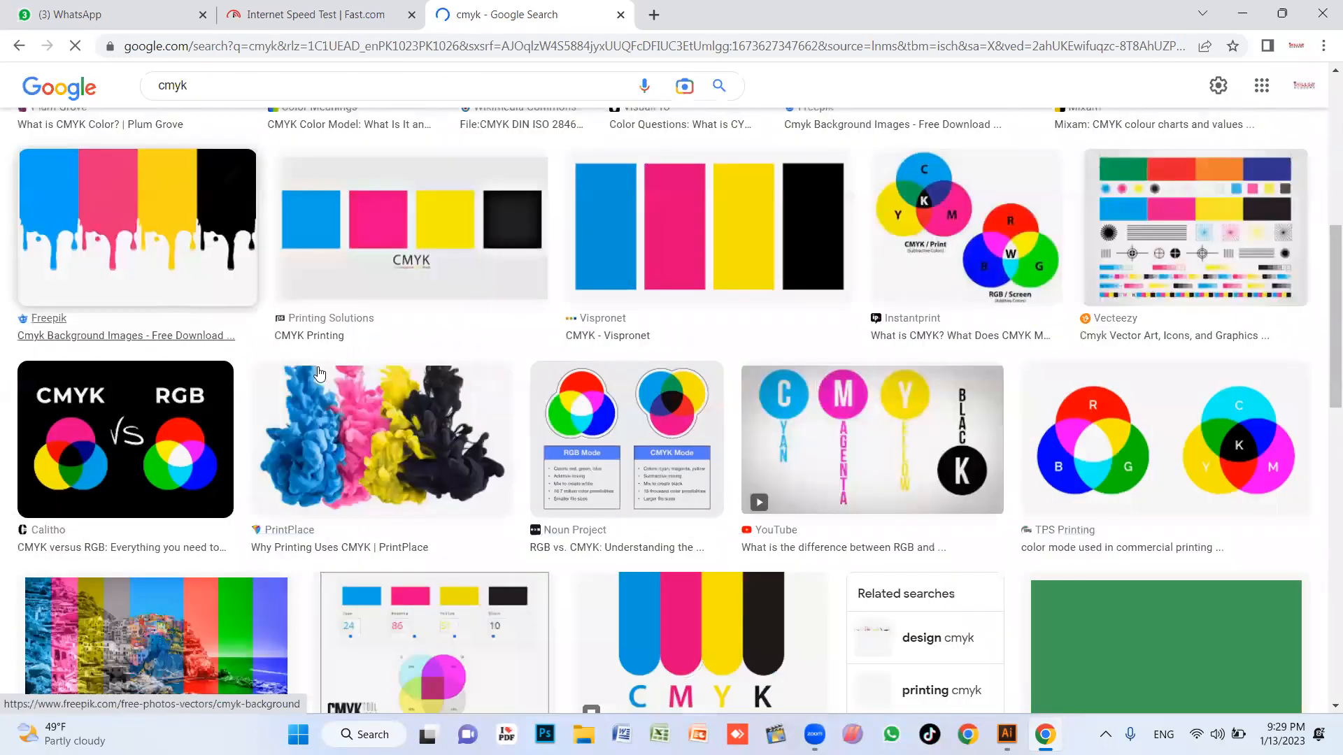
scroll(319, 375, "down", 3)
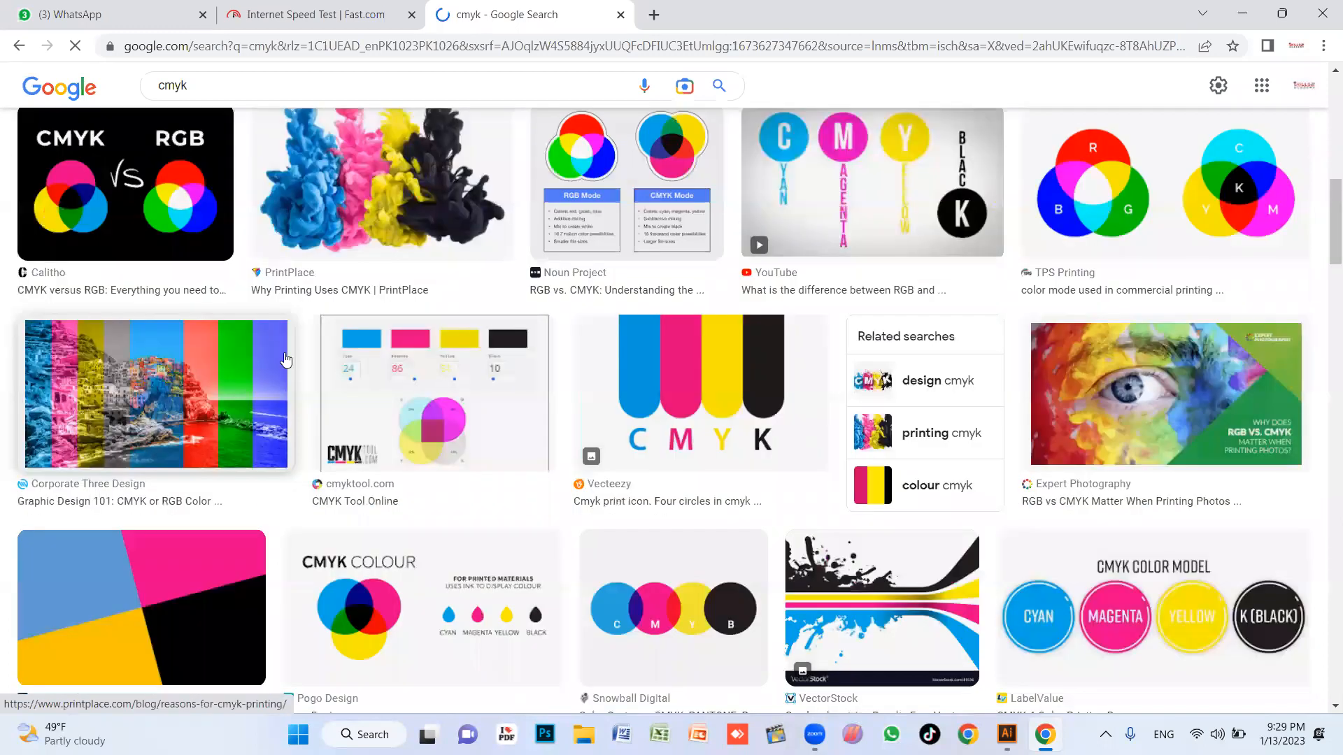
scroll(294, 358, "down", 4)
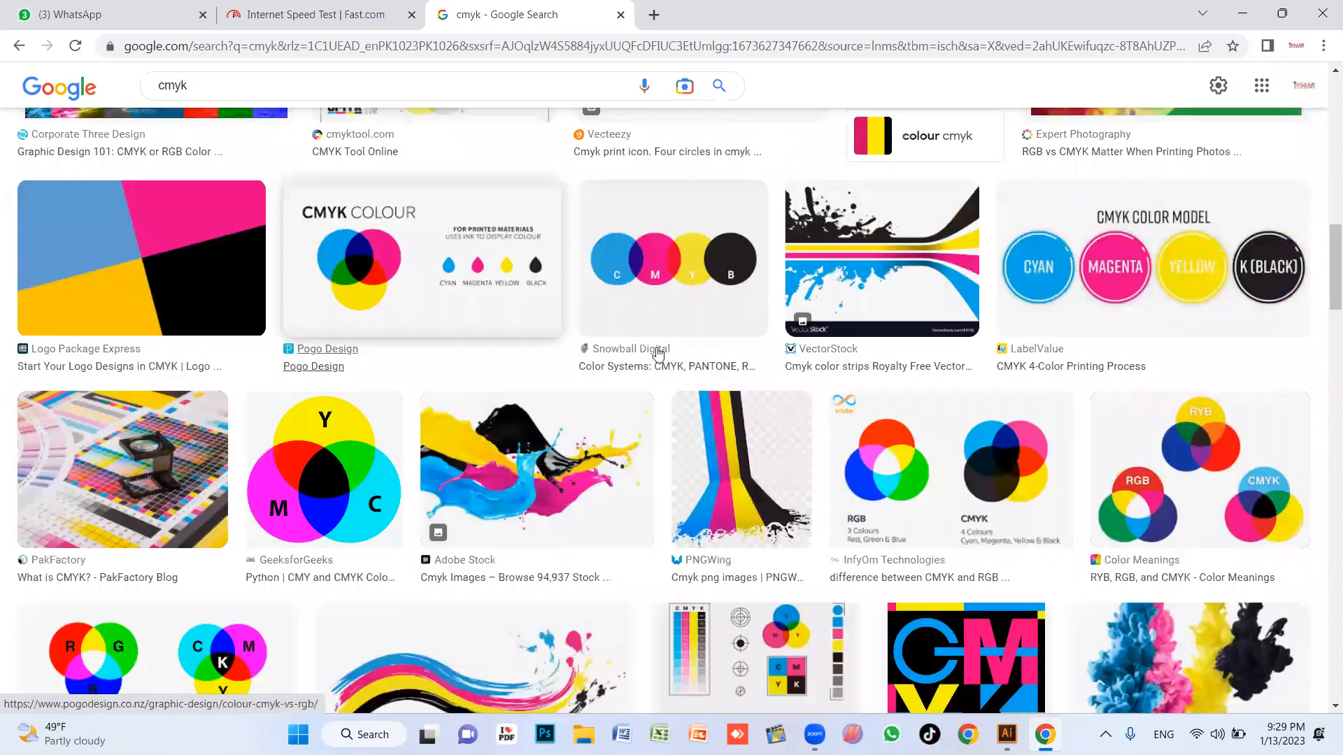
scroll(334, 363, "down", 6)
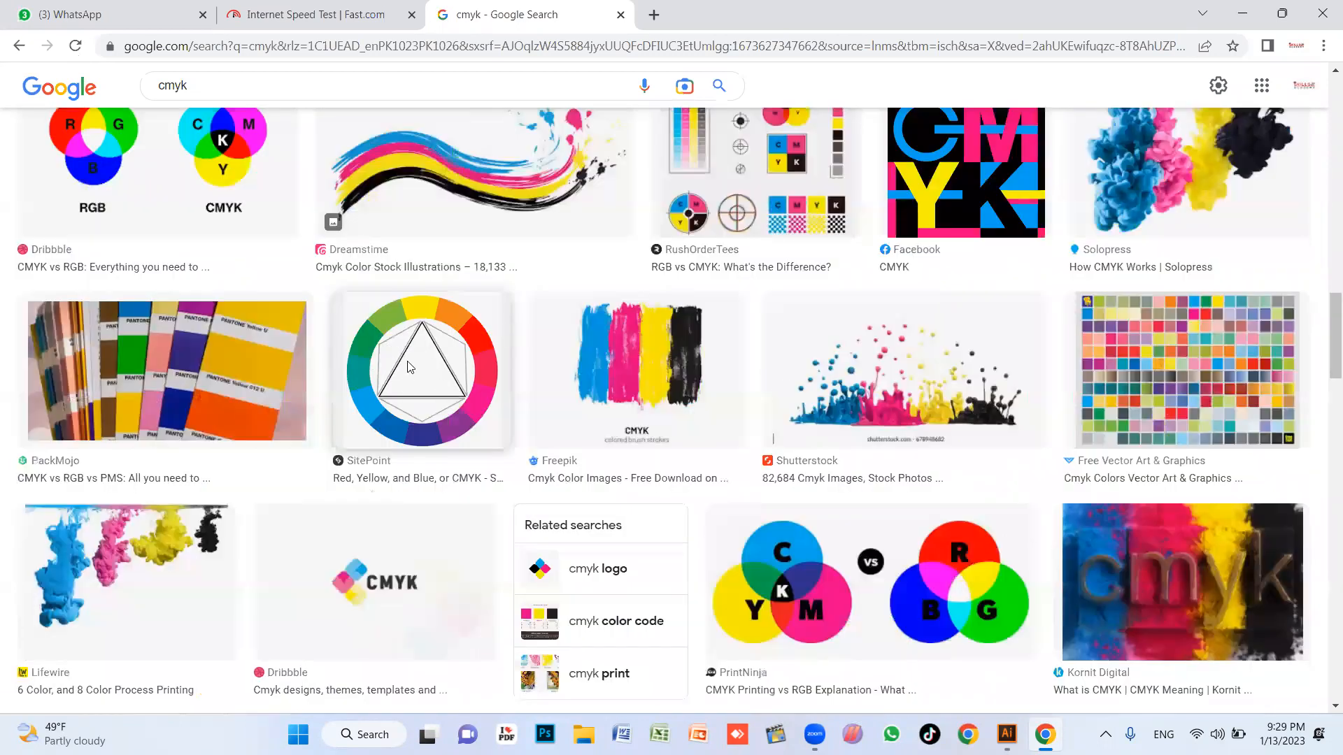
scroll(1221, 98, "down", 5)
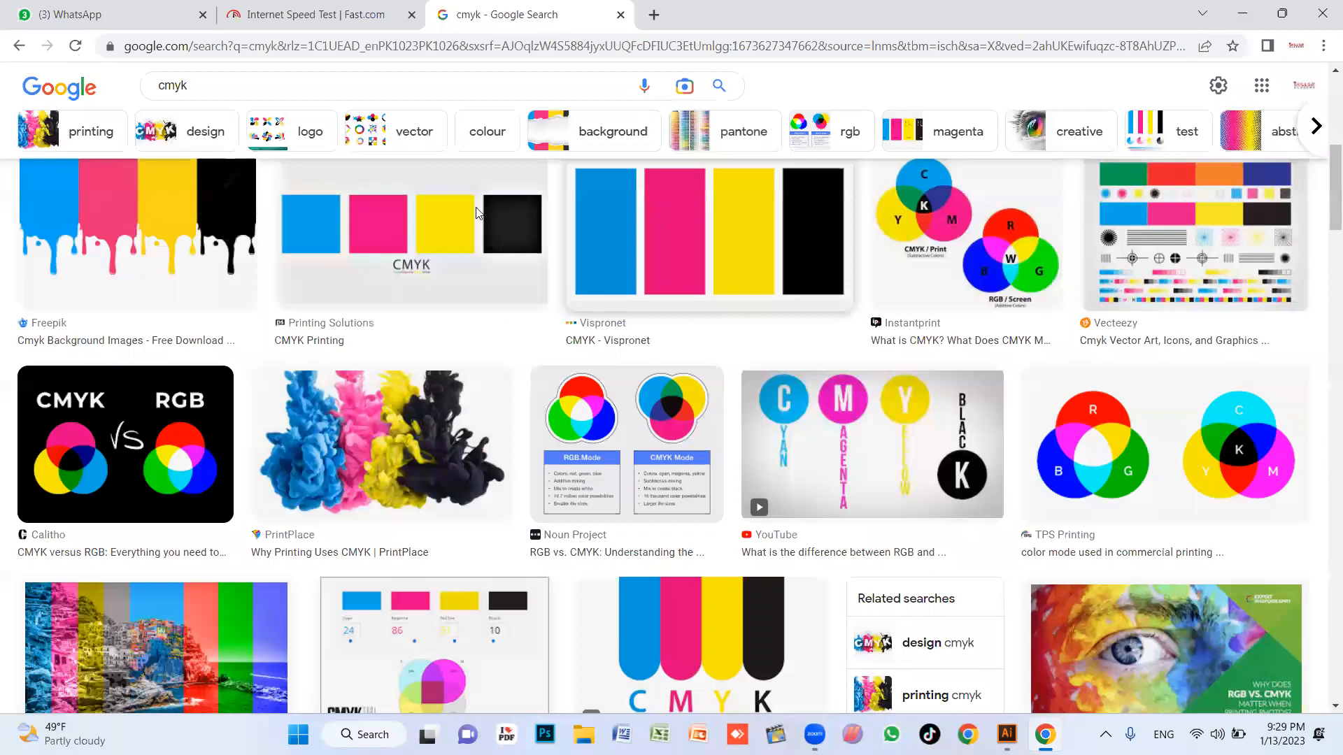
Switch back to Illustrator and choose RGB as the color model in the JPEG options.
key("alt+Tab")
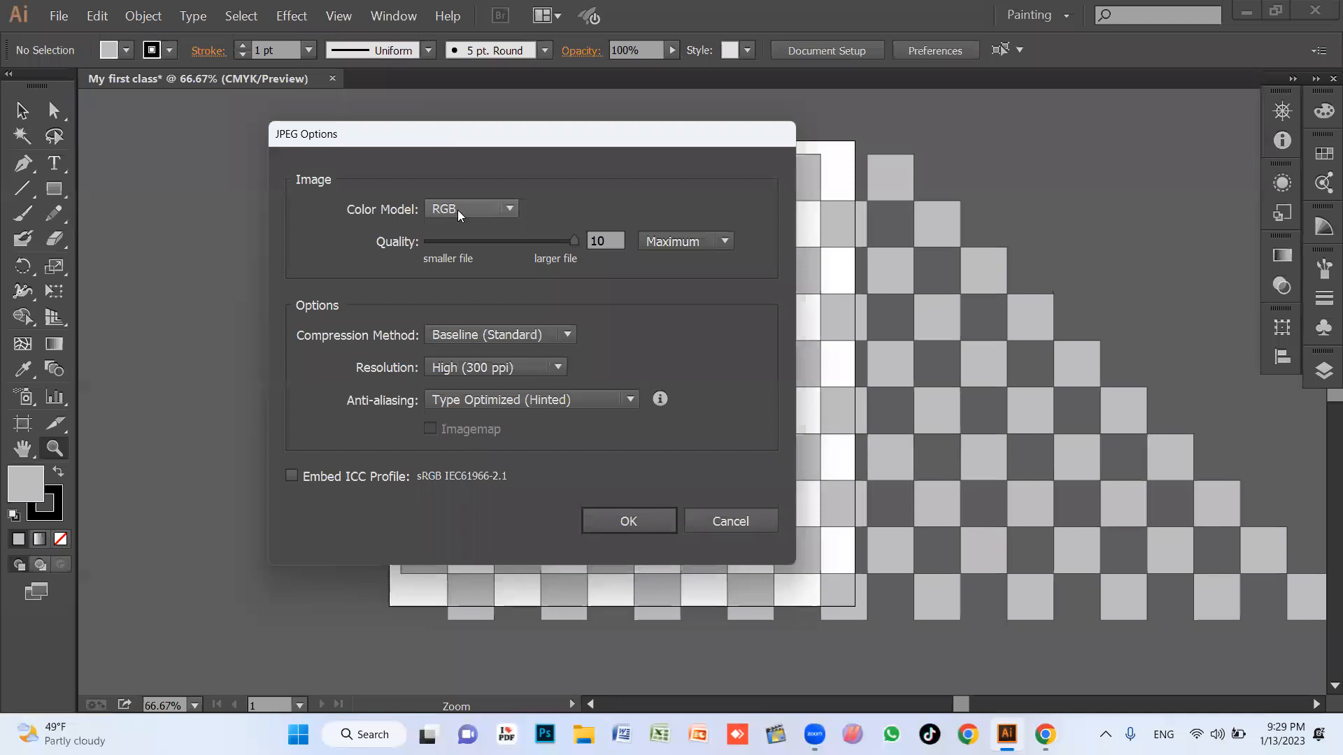
left_click(479, 208)
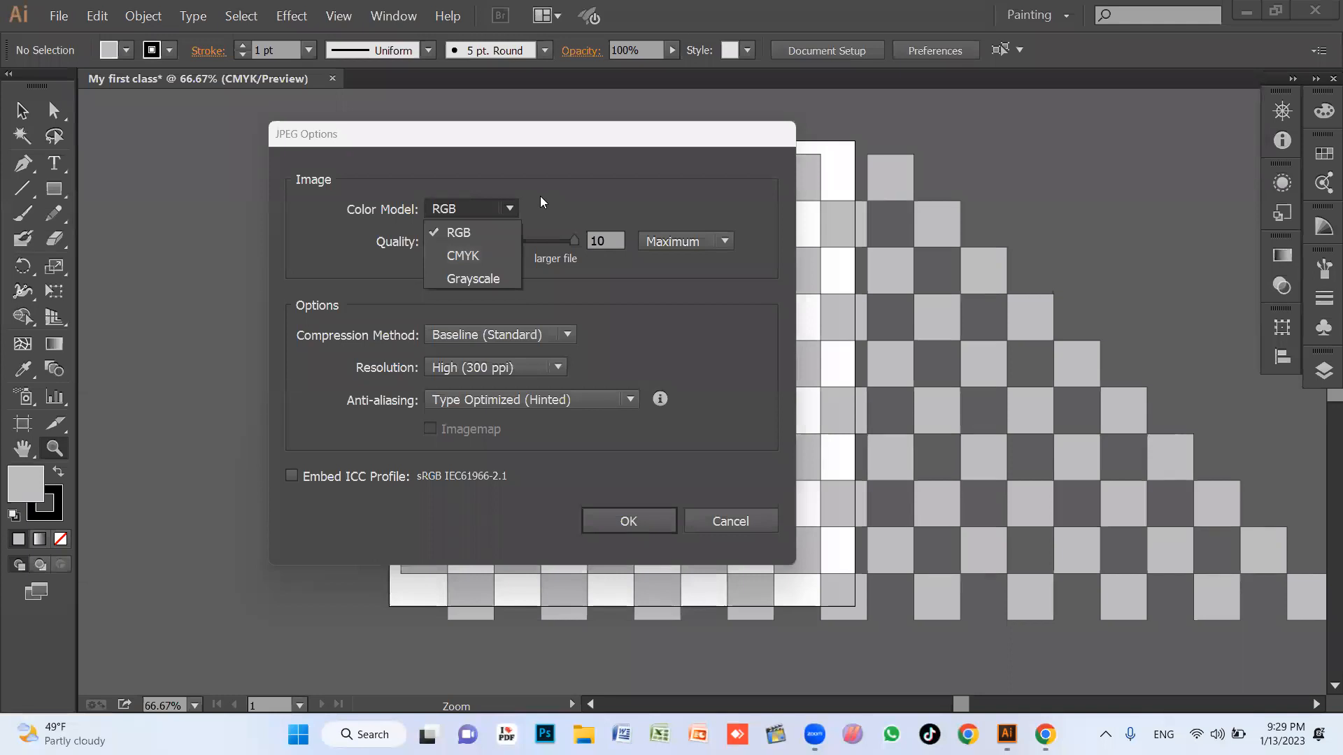
left_click(436, 228)
left_click(467, 210)
left_click(462, 212)
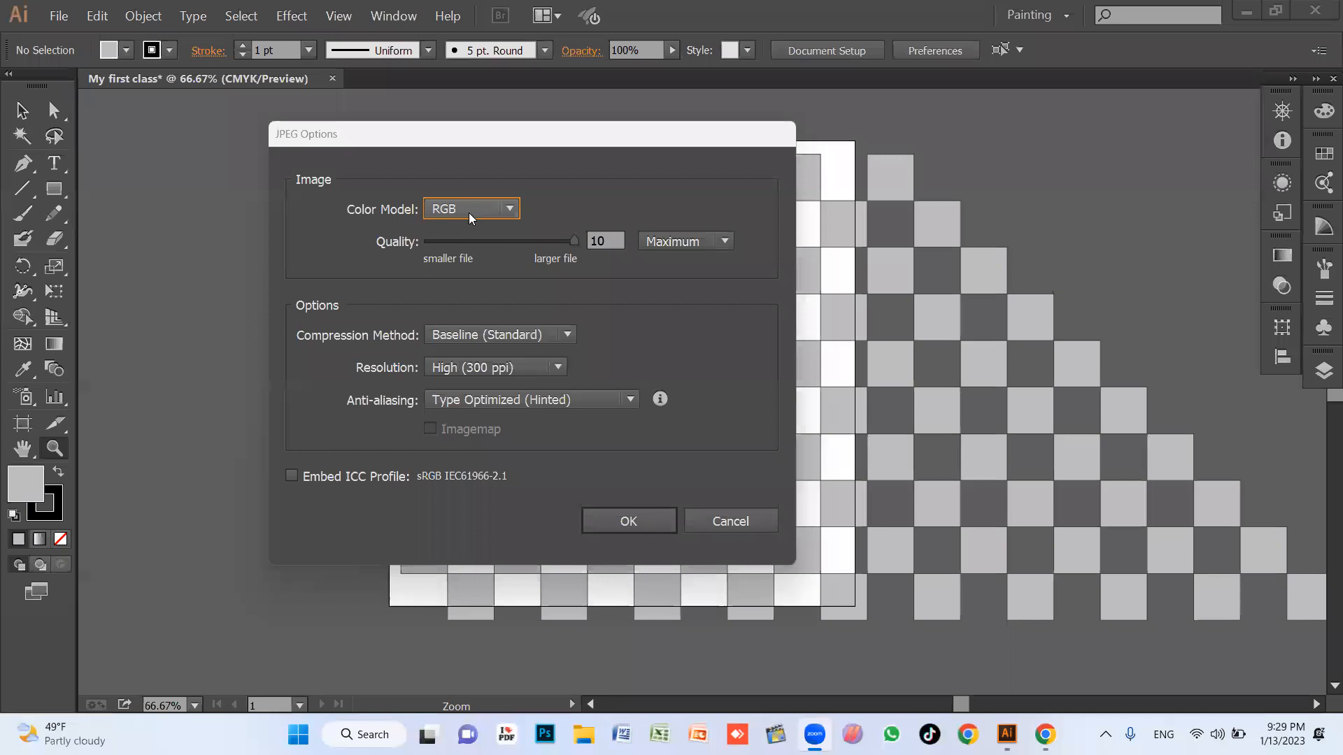
Set the JPEG quality to 10 (Maximum) and the resolution to High (300 ppi).
left_click_drag(539, 242, 614, 264)
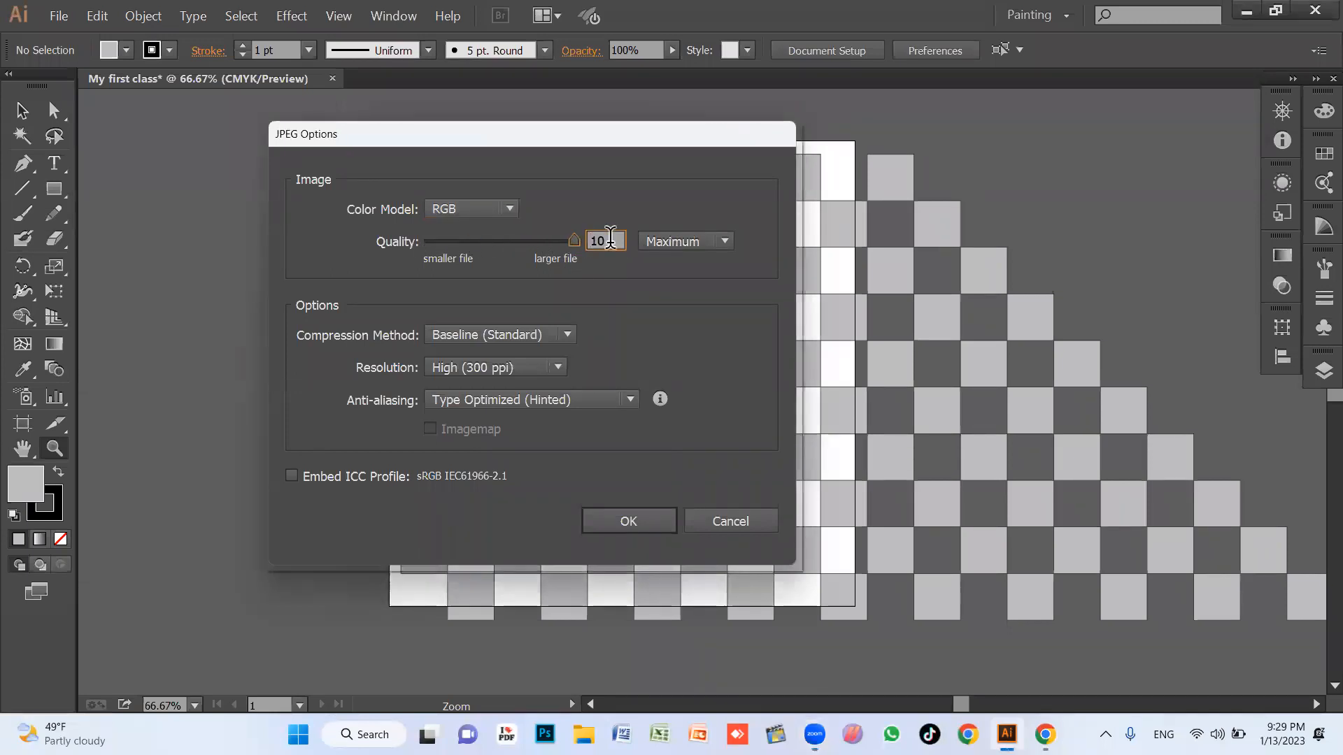
left_click(698, 241)
left_click(686, 332)
left_click(523, 366)
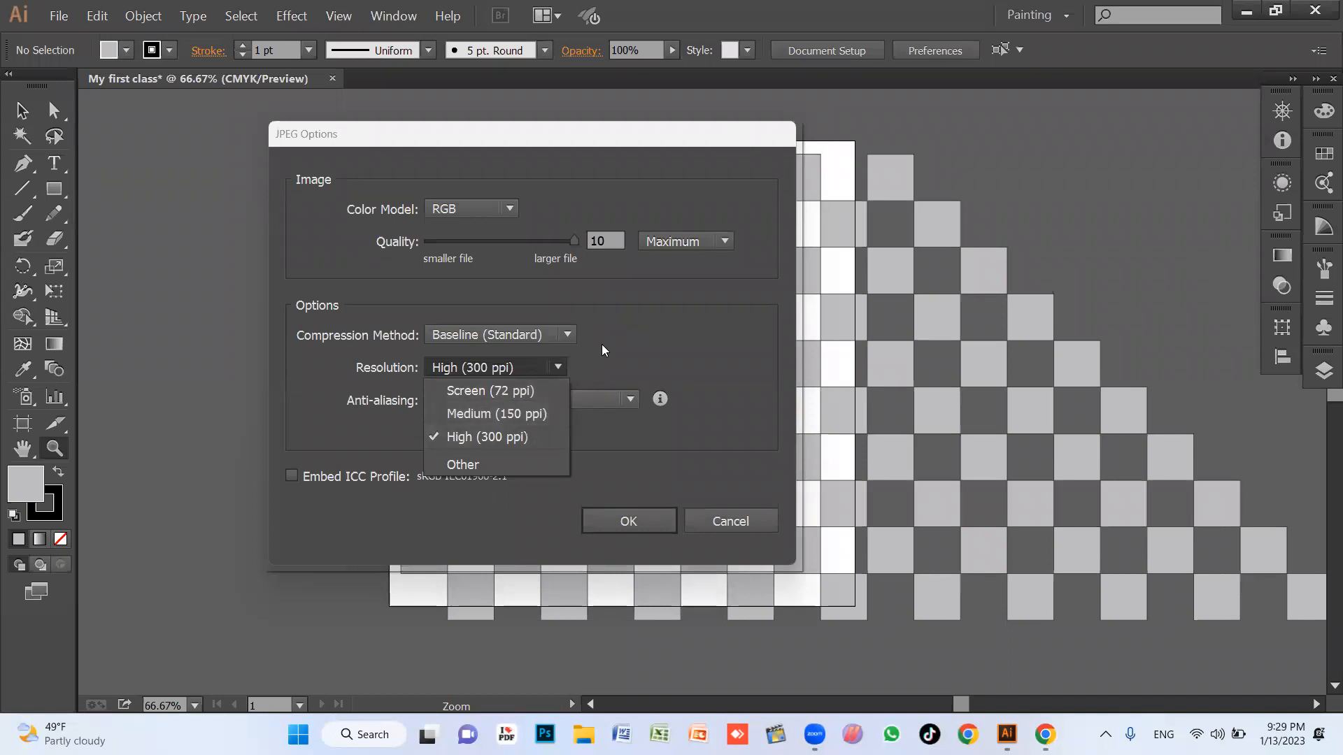
left_click(503, 369)
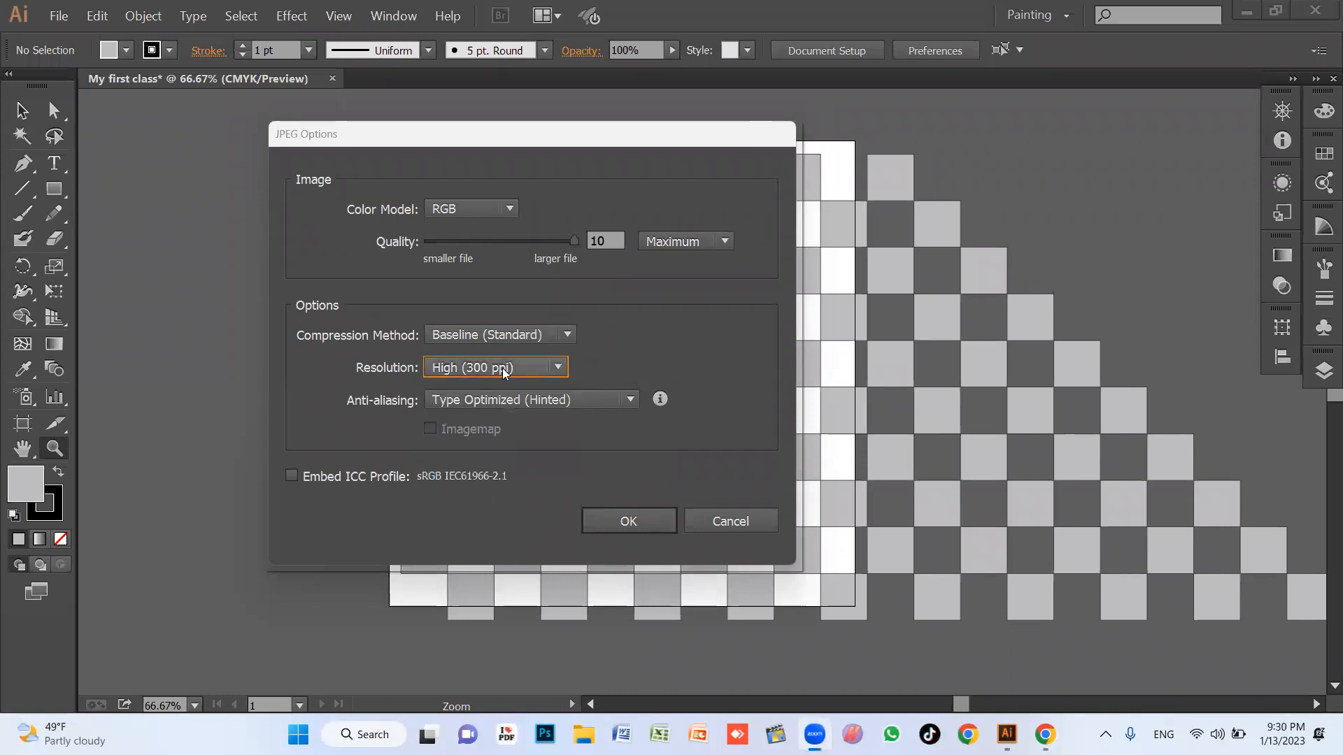
left_click(493, 370)
left_click(496, 437)
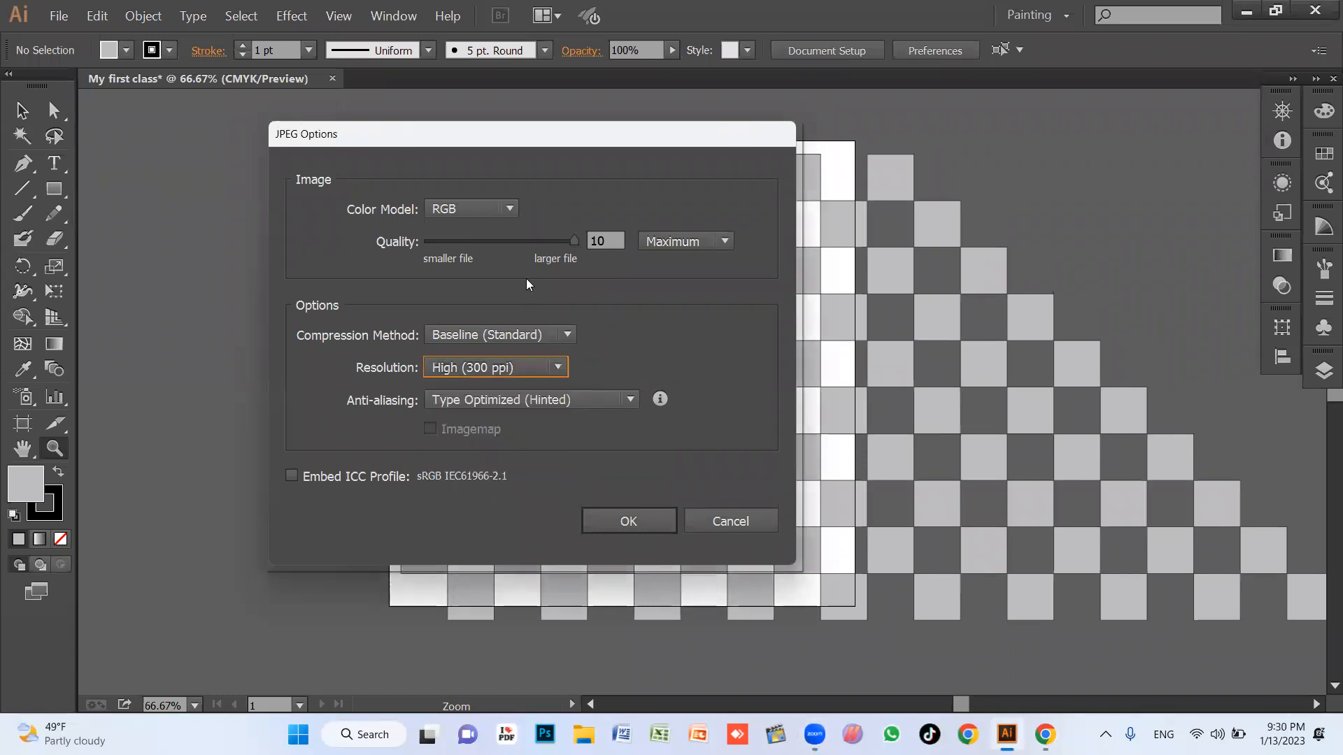
Keep RGB as the color model and confirm the JPEG options to export the checkerboard.
left_click(503, 214)
left_click(486, 232)
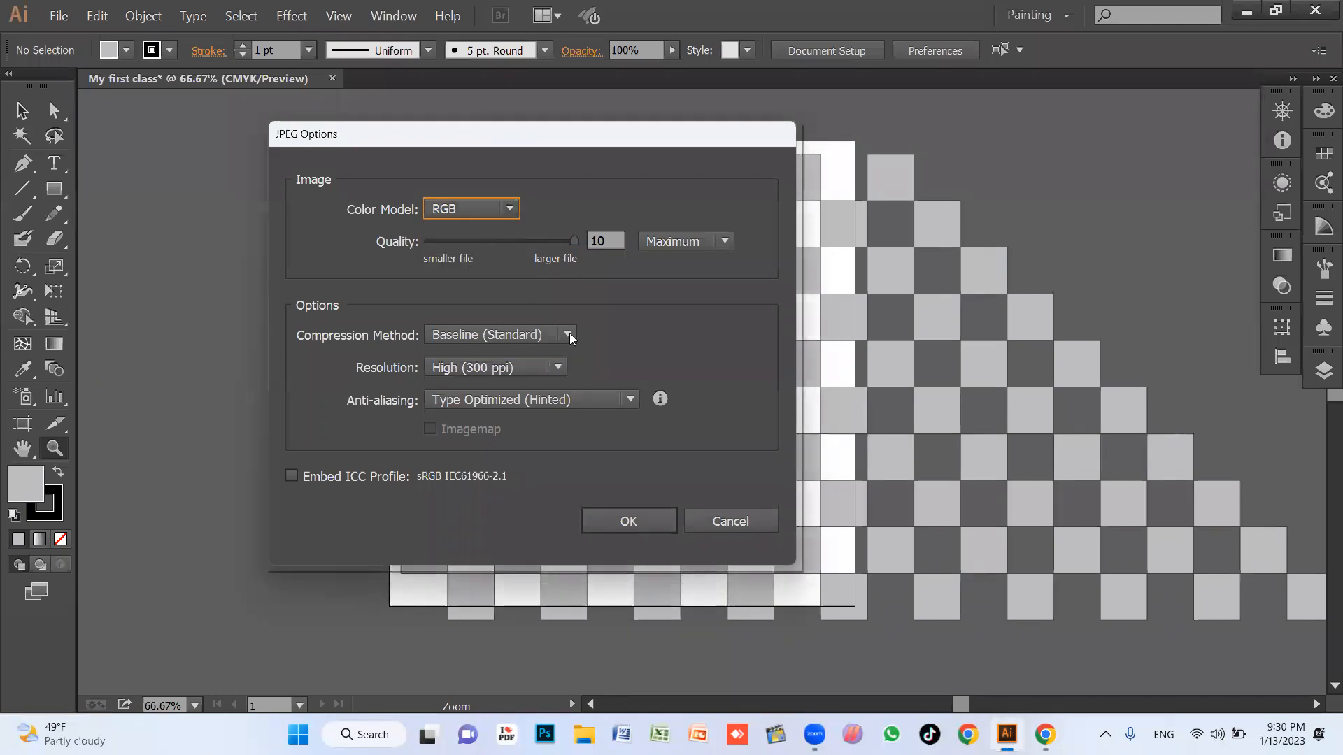
left_click(629, 520)
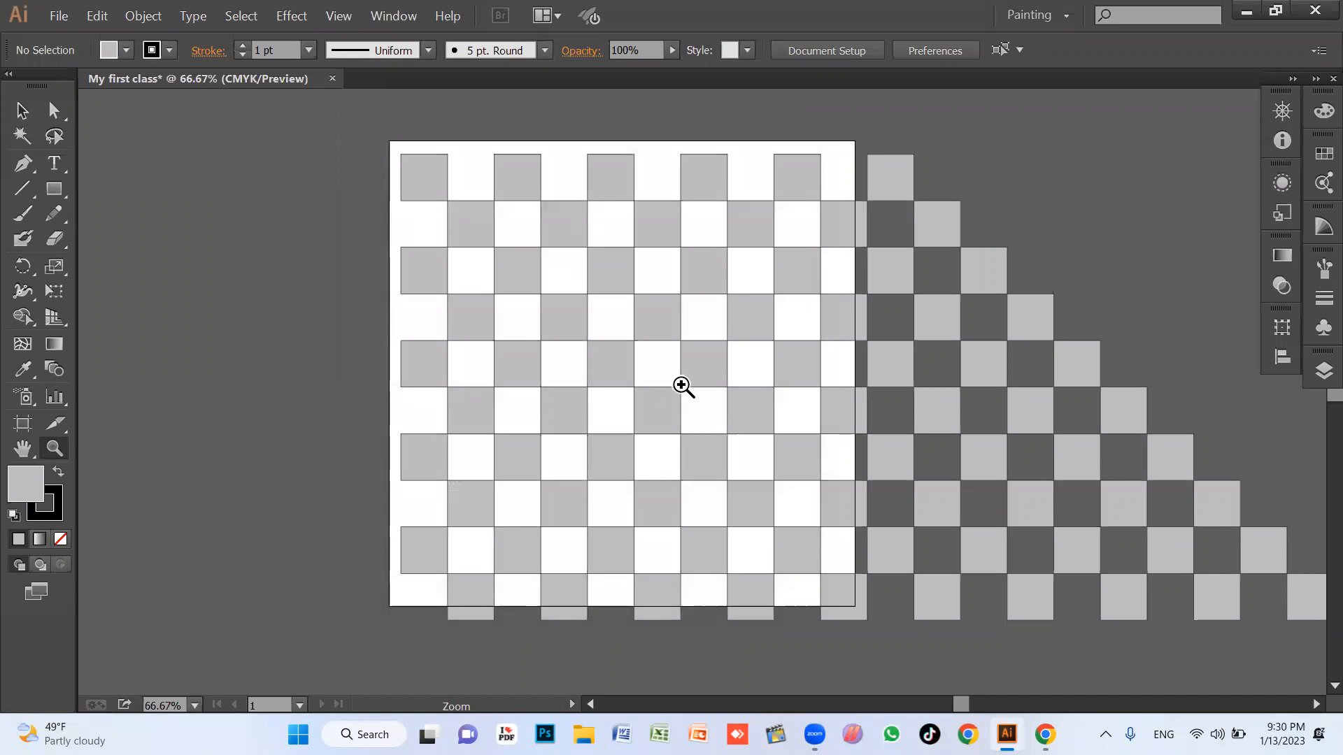
Minimize Illustrator, view the exported "My first class-01" image from the "illustrator course" folder, and close the image and folder.
left_click(1246, 13)
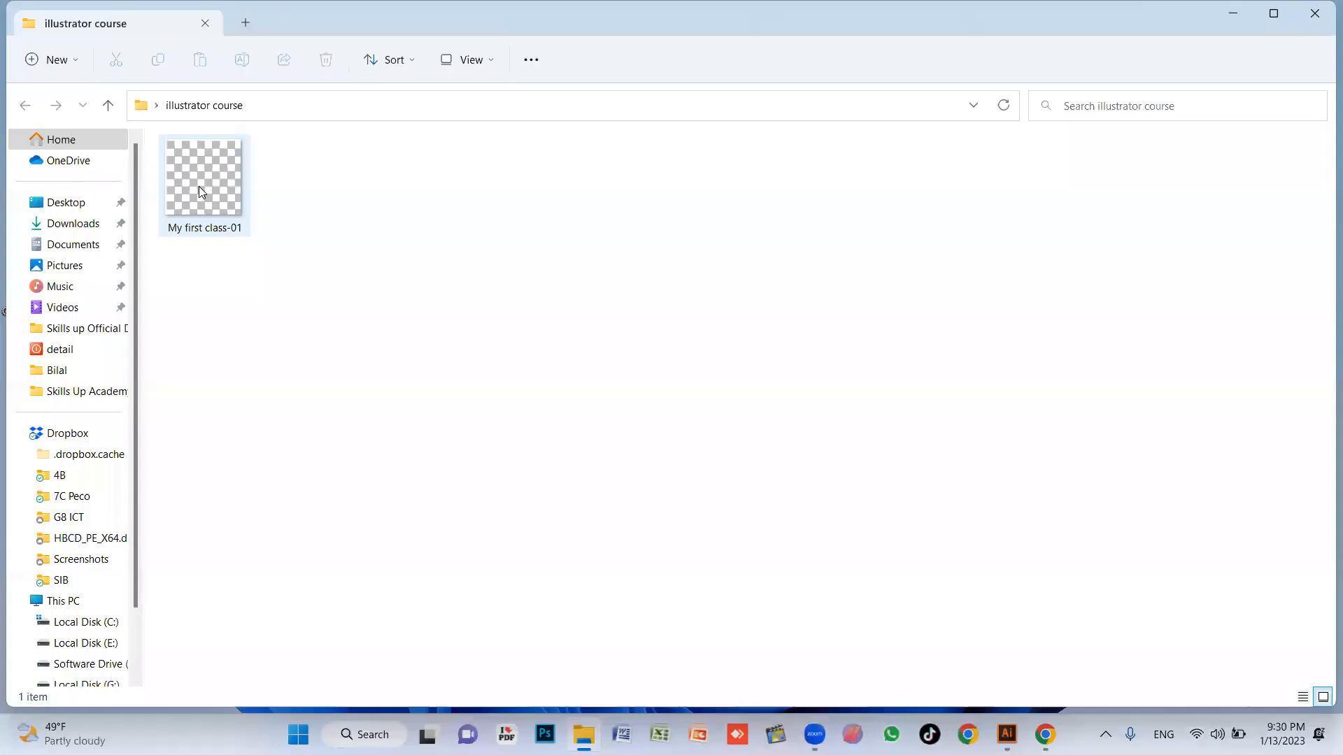
double_click(199, 186)
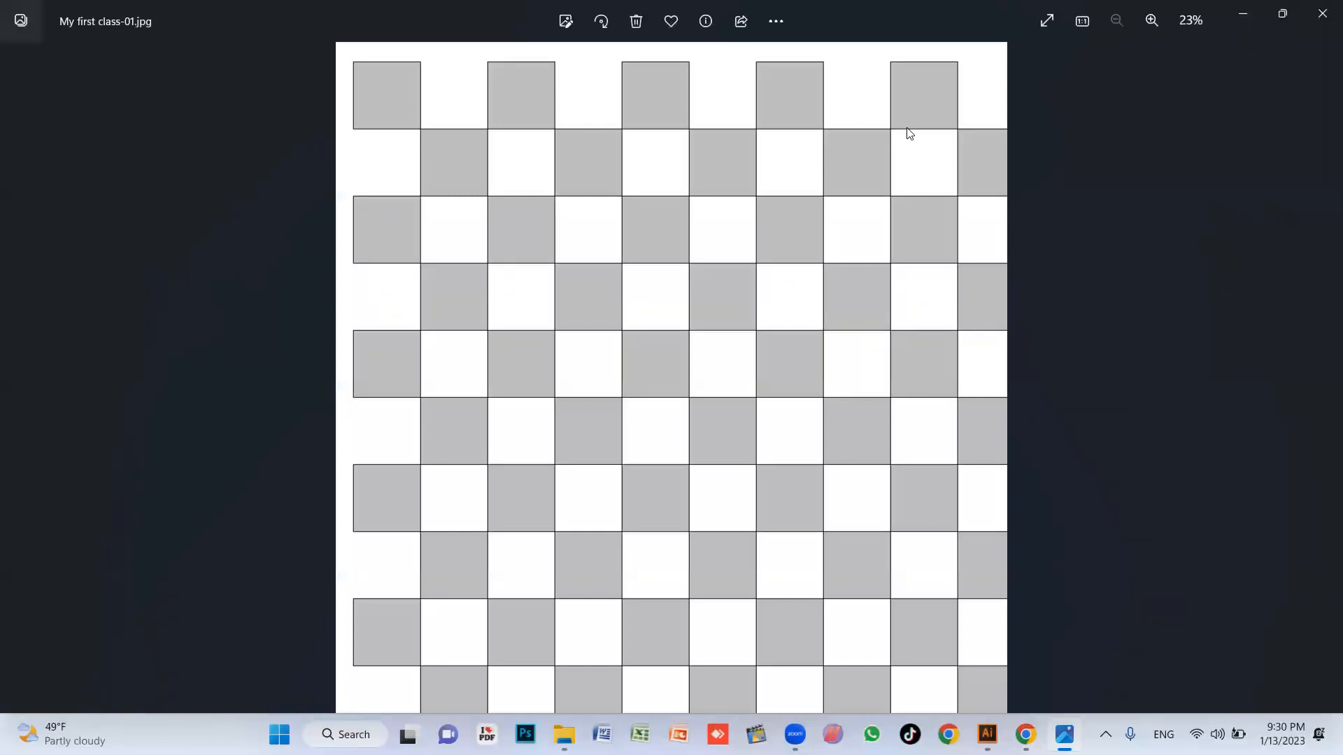
left_click(1322, 14)
left_click(342, 267)
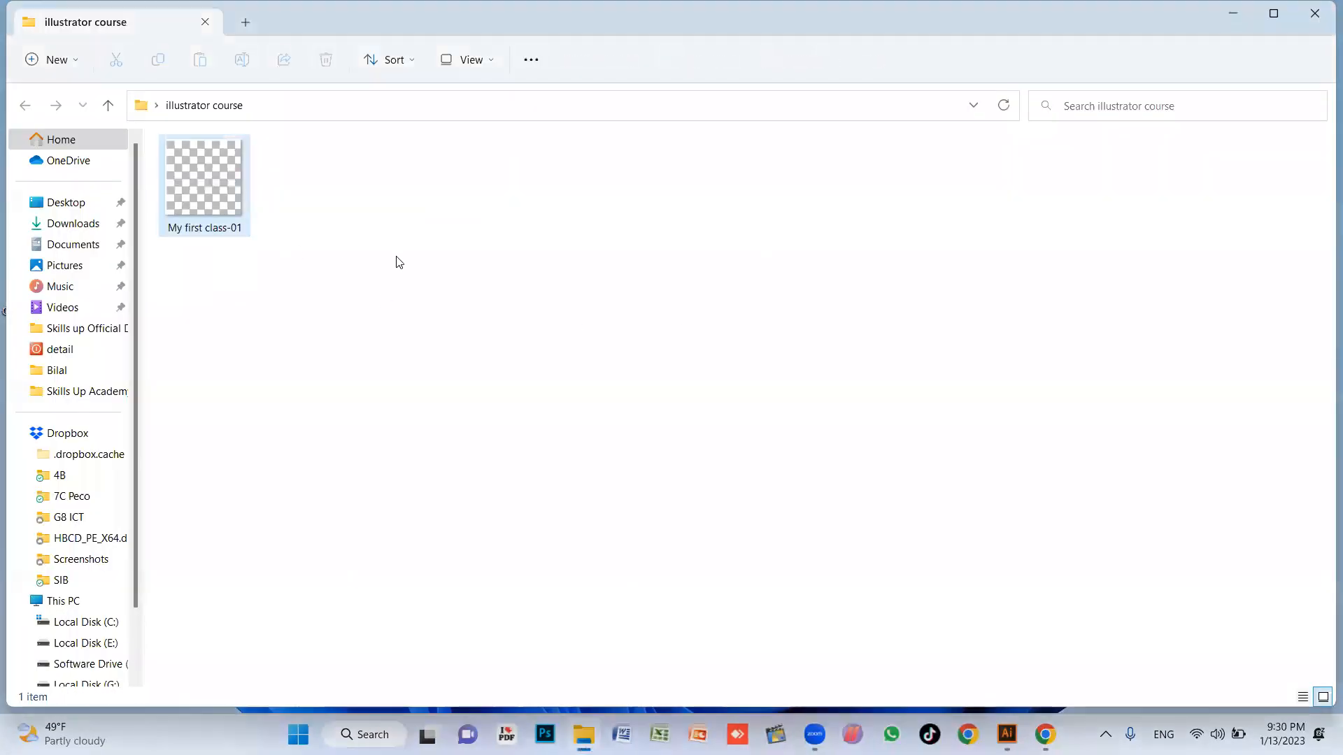
left_click(238, 193)
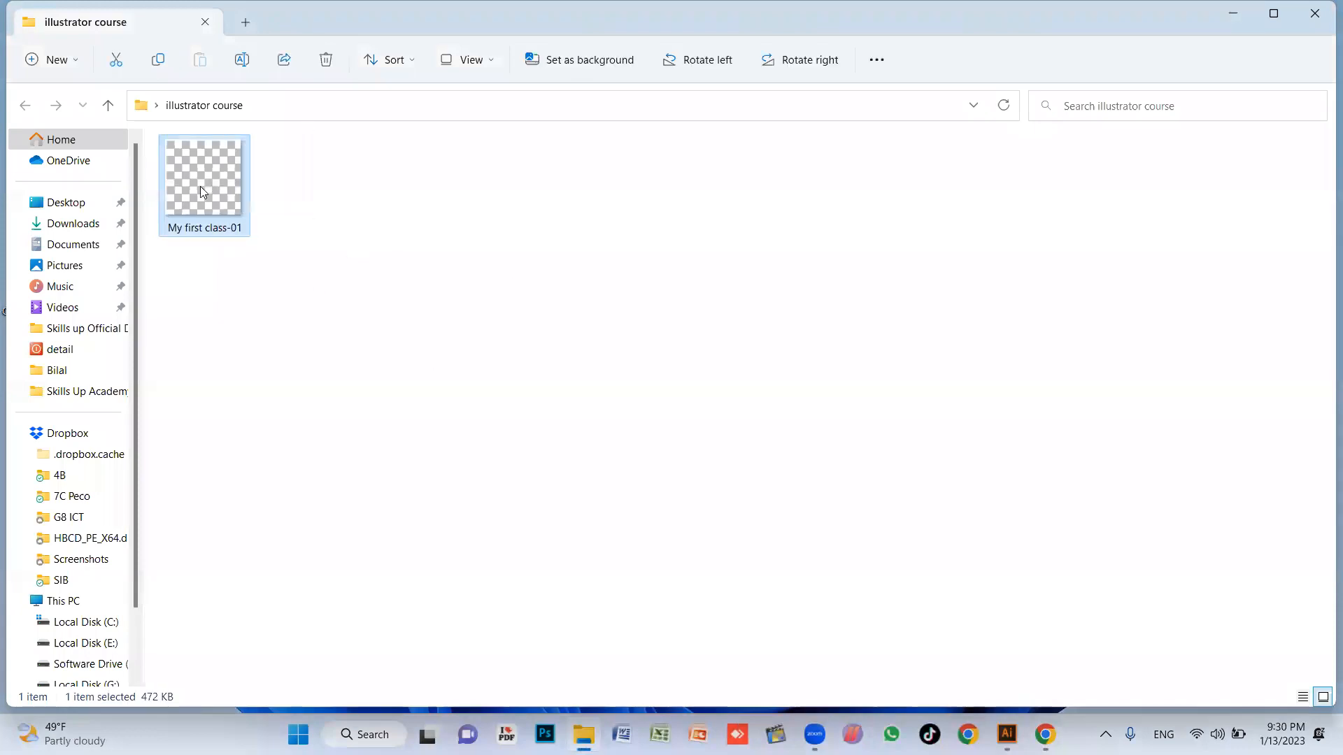
left_click(1318, 17)
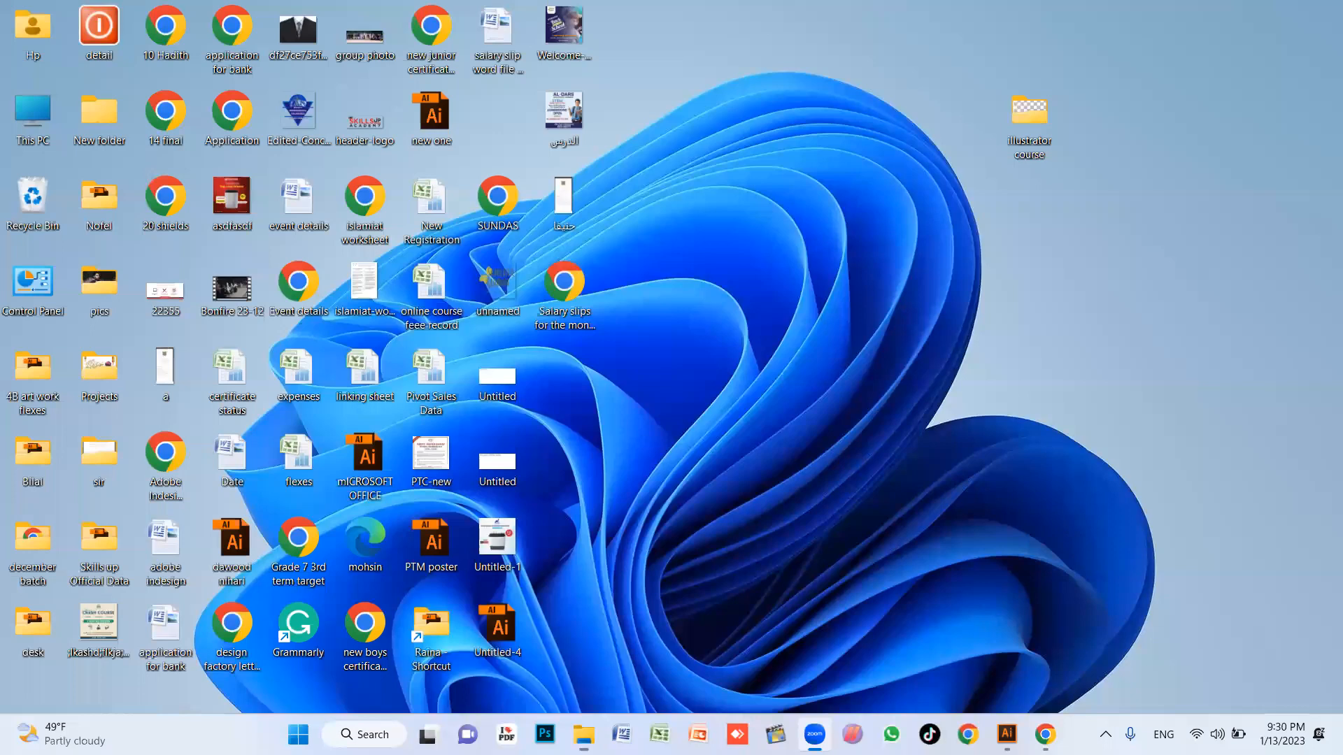
Switch back to Illustrator and delete all the checkerboard squares from the document.
left_click(1007, 735)
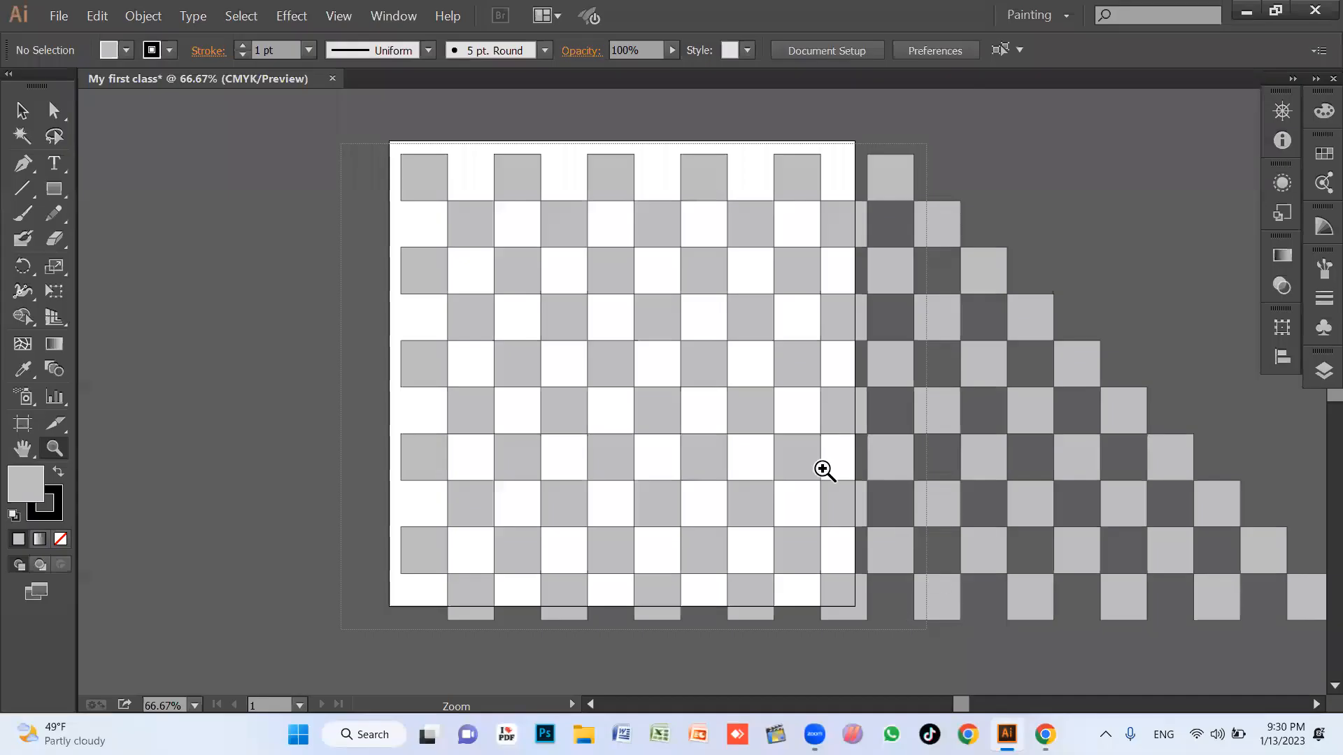
left_click_drag(340, 143, 980, 666)
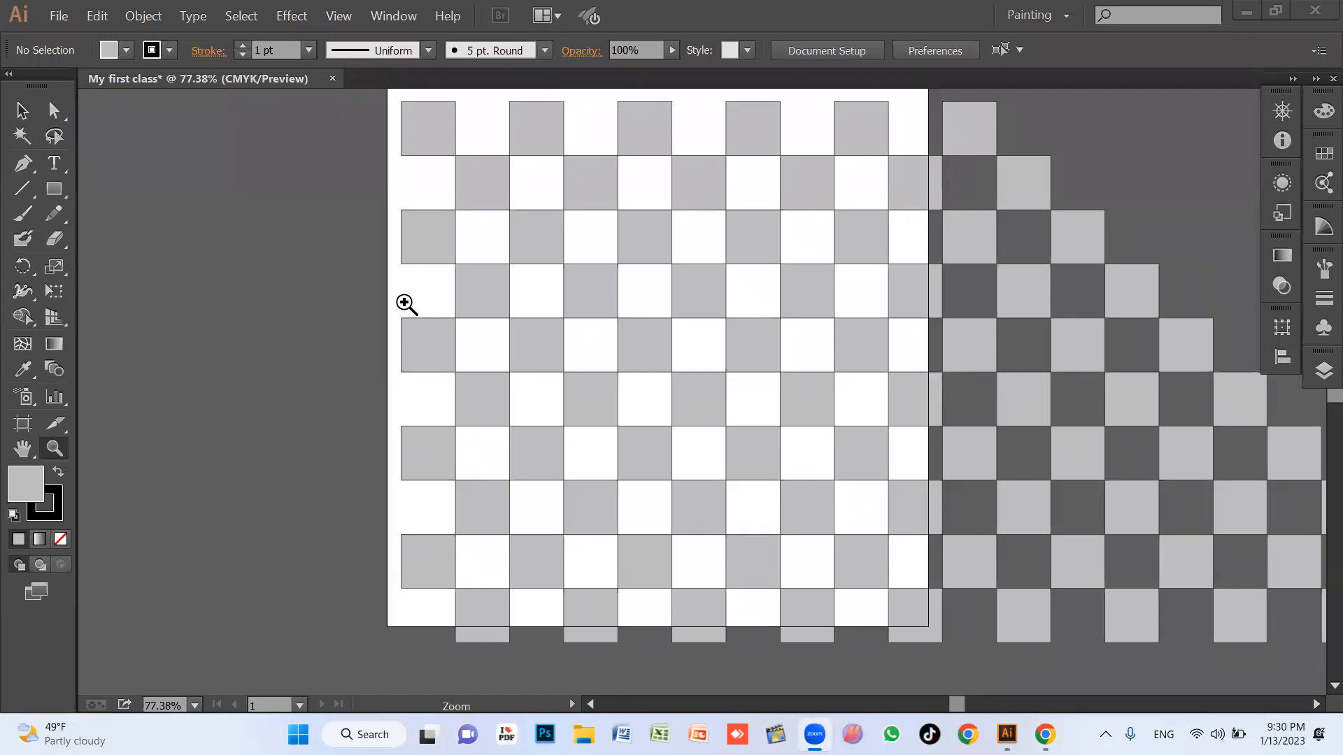
key("ctrl+a")
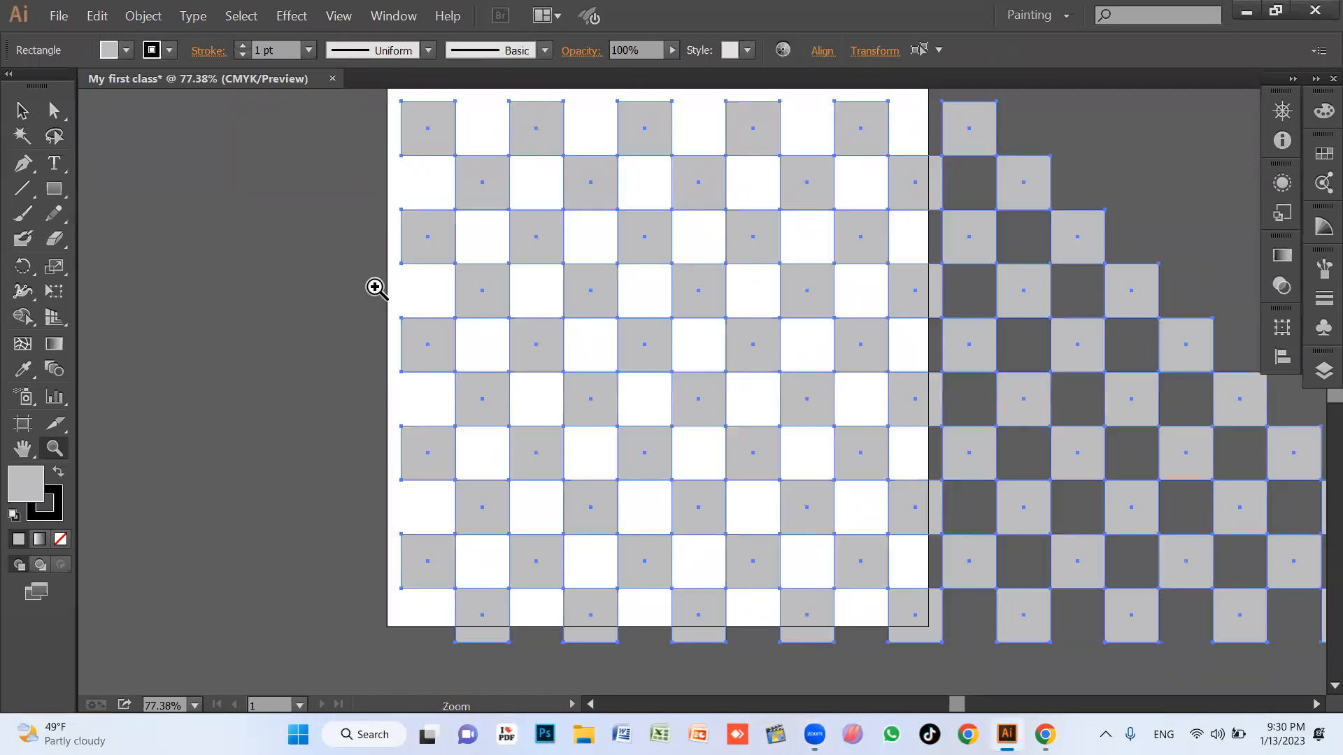
key("Delete")
Draw a circle with the Ellipse tool on the empty artboard.
mouse_move(289, 84)
left_mouse_down()
mouse_move(894, 509)
mouse_move(317, 80)
left_mouse_up()
left_click_drag(479, 227, 946, 472)
key("space")
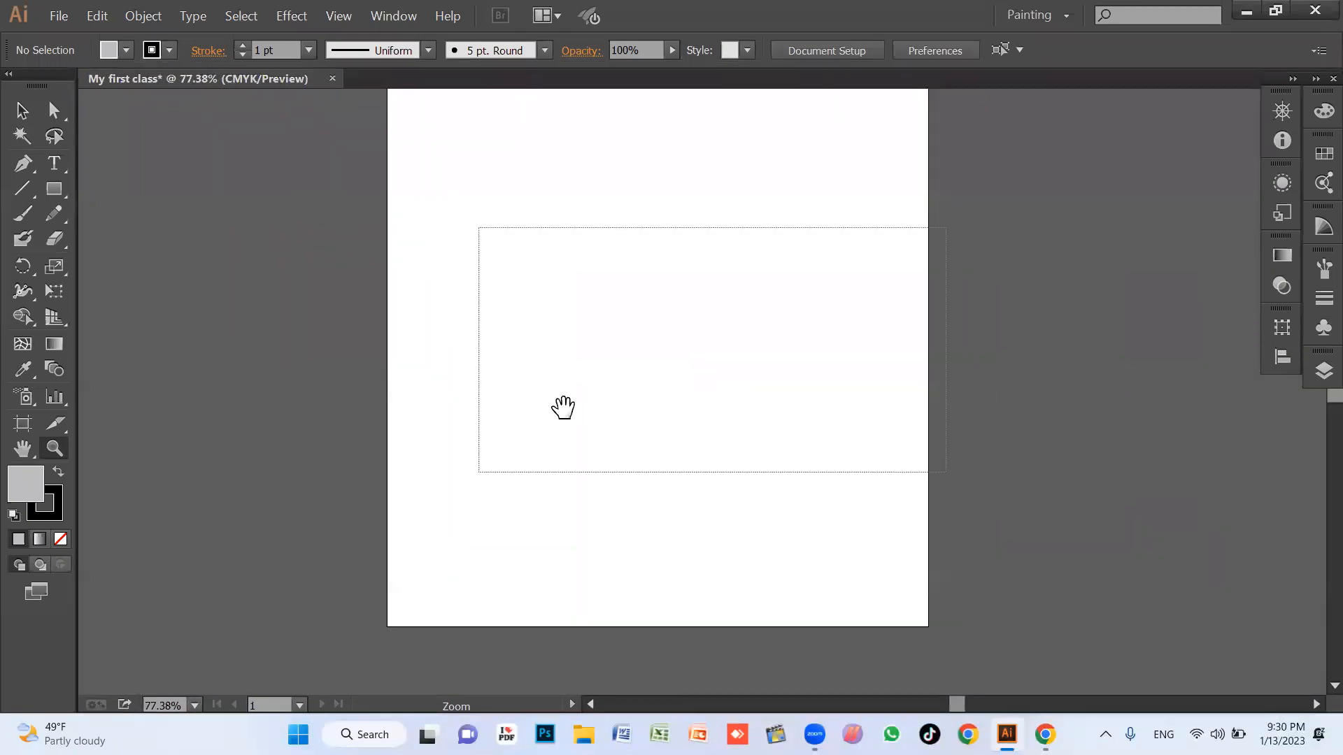
left_click_drag(563, 408, 563, 408)
key("m")
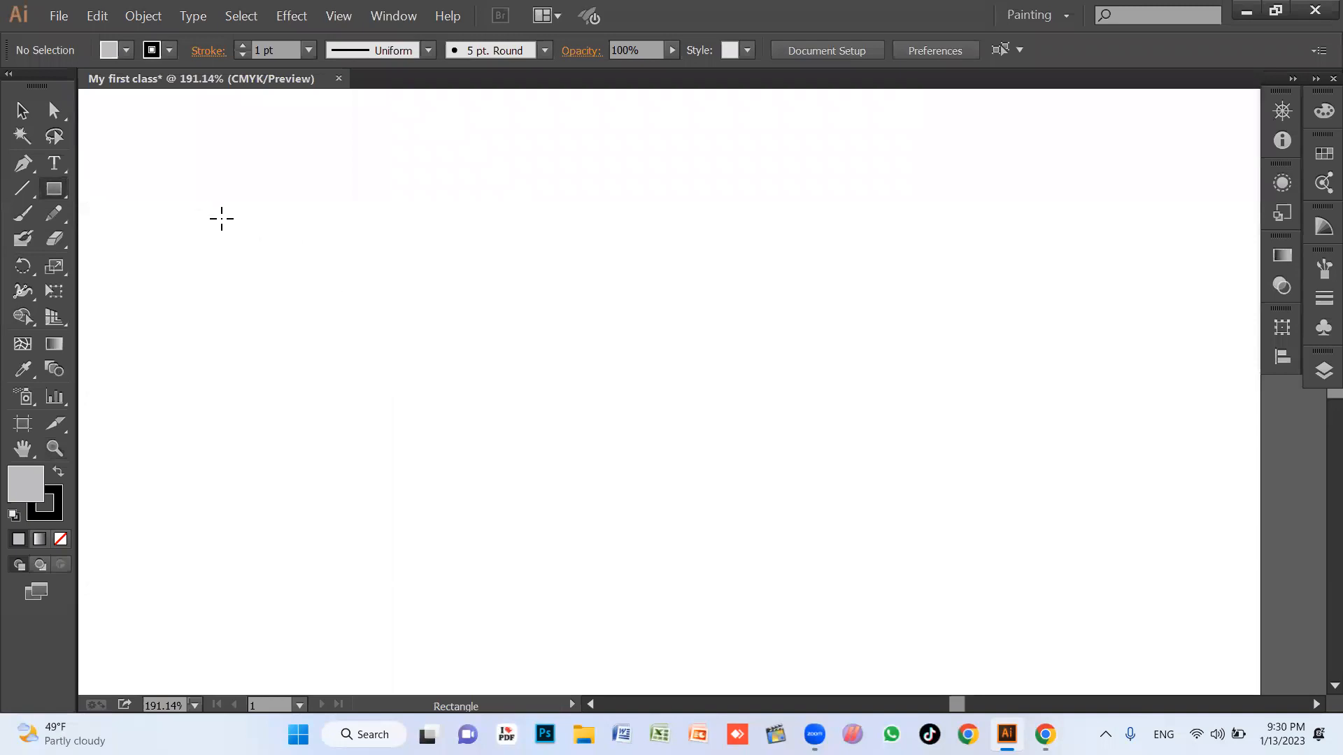
left_click_drag(54, 189, 175, 244)
left_click_drag(288, 226, 526, 464)
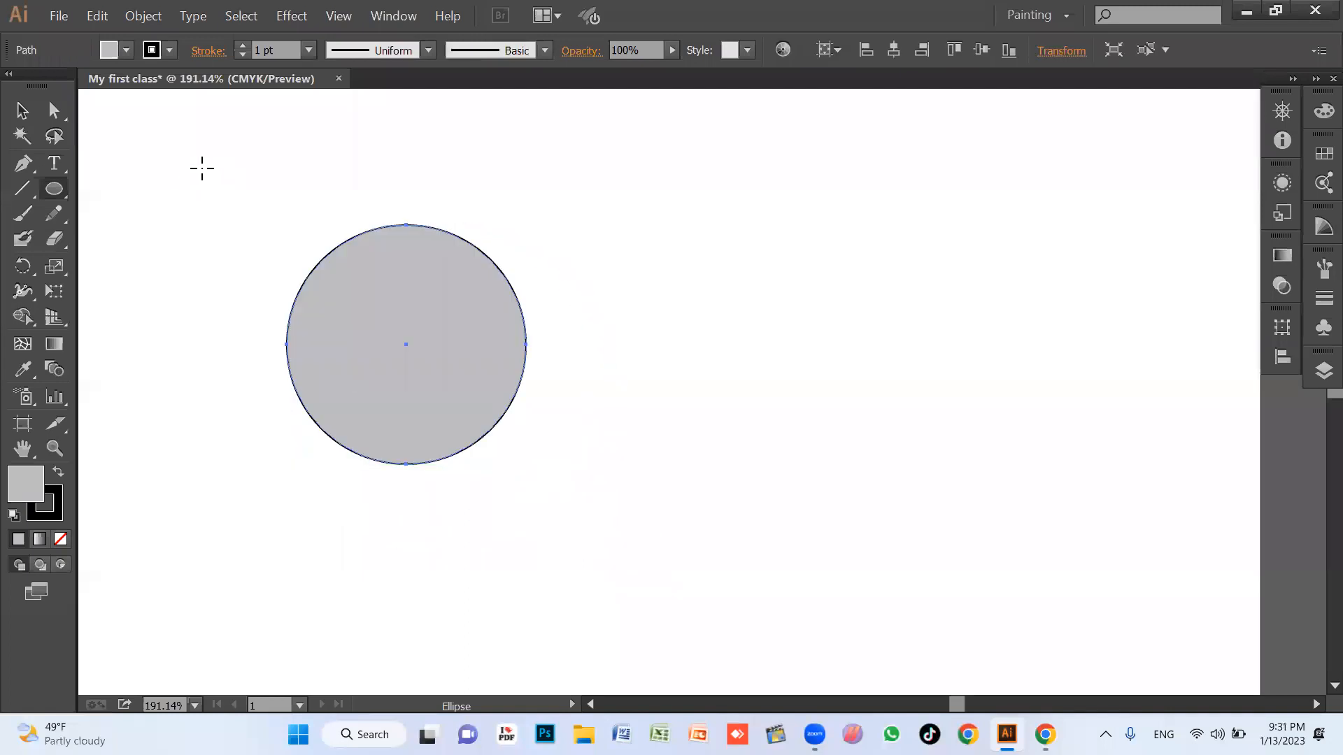
Fill the circle with the blue swatch C=70 M=15 Y=0 K=0.
left_click(126, 53)
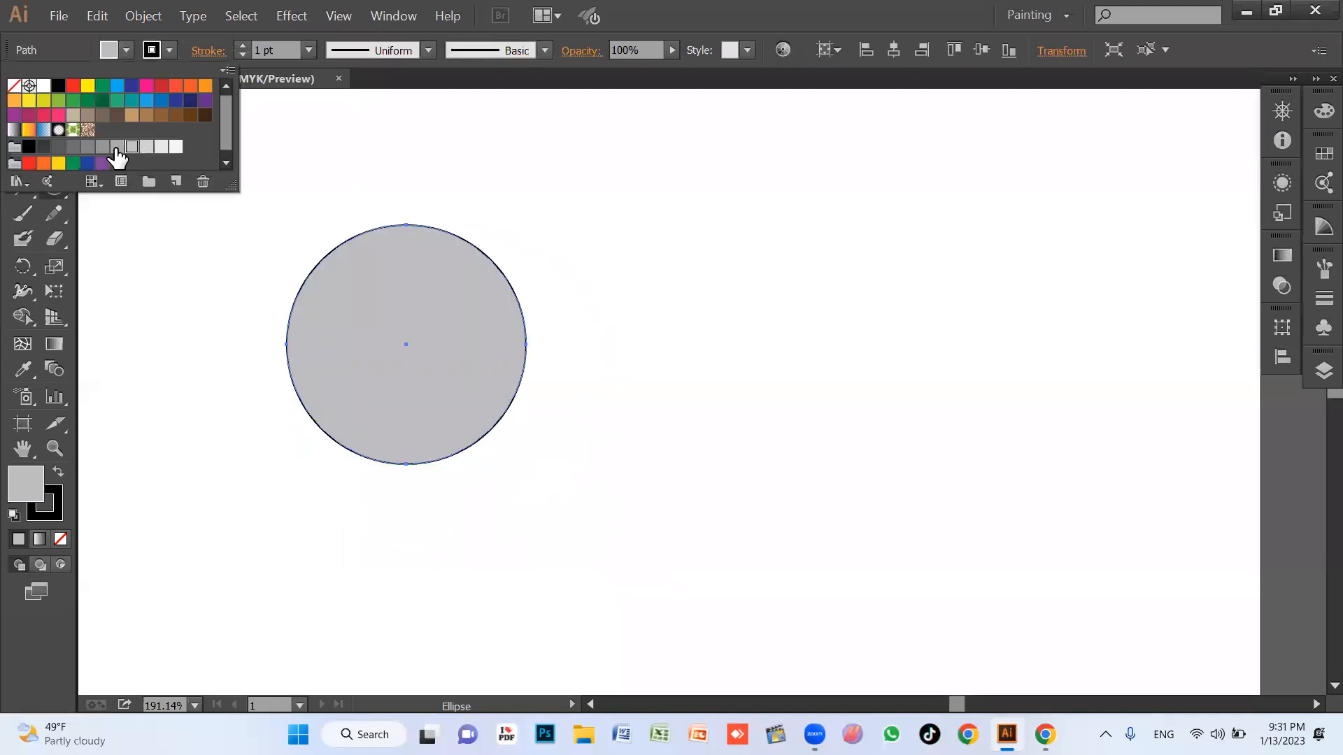
left_click(146, 102)
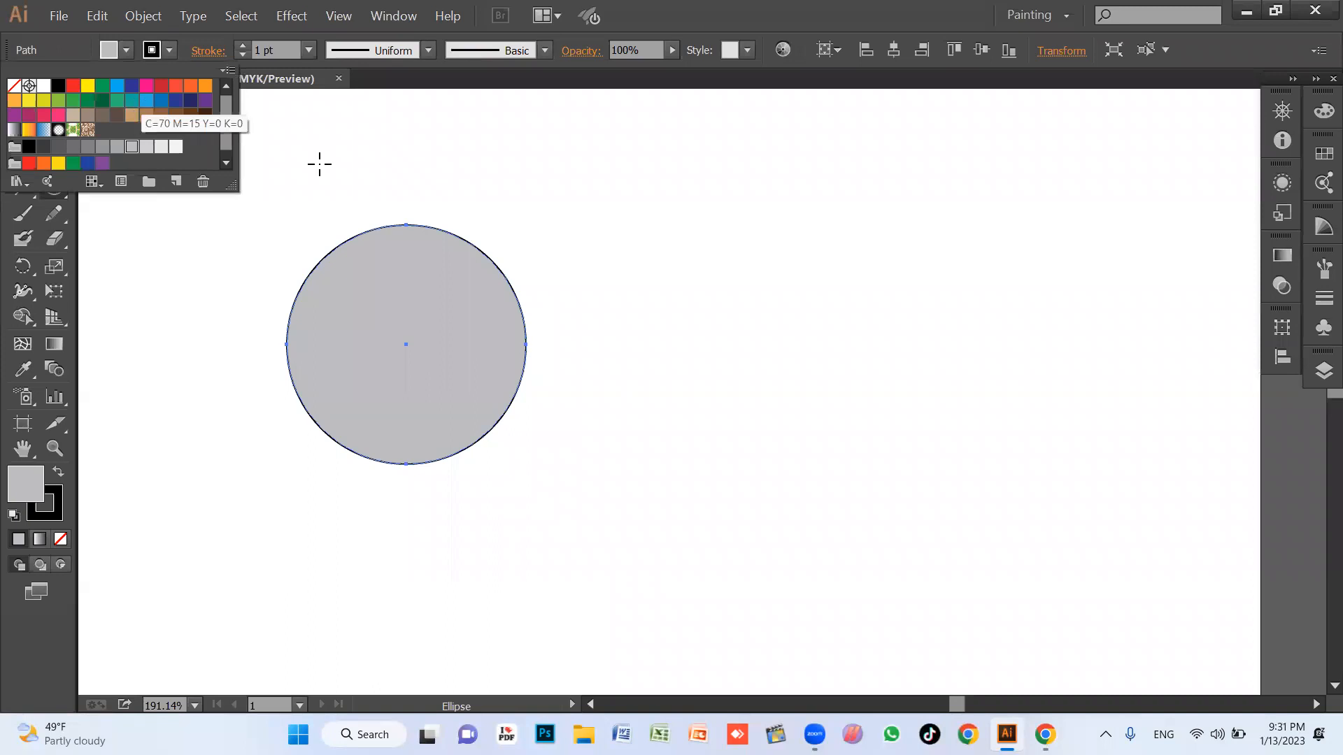
left_click(740, 20)
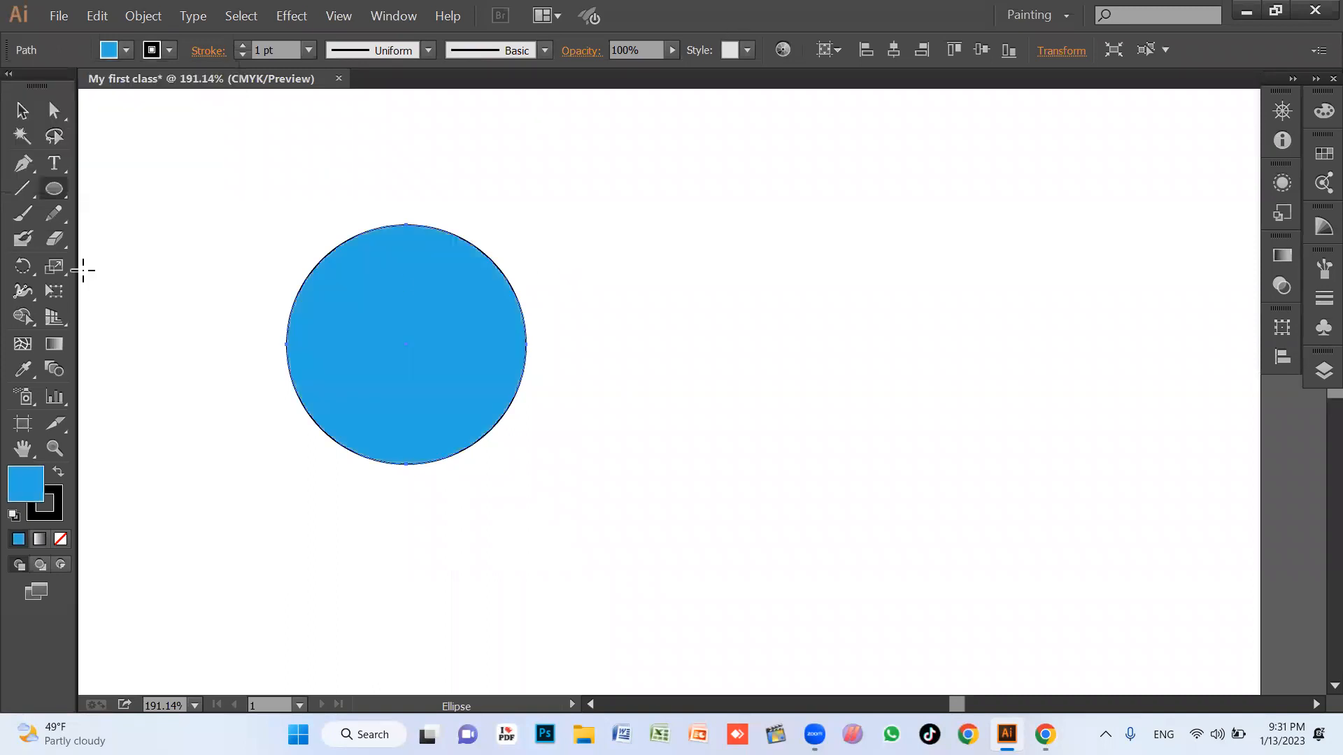
Duplicate the blue circle beside the original and undo the copy.
left_click(21, 112)
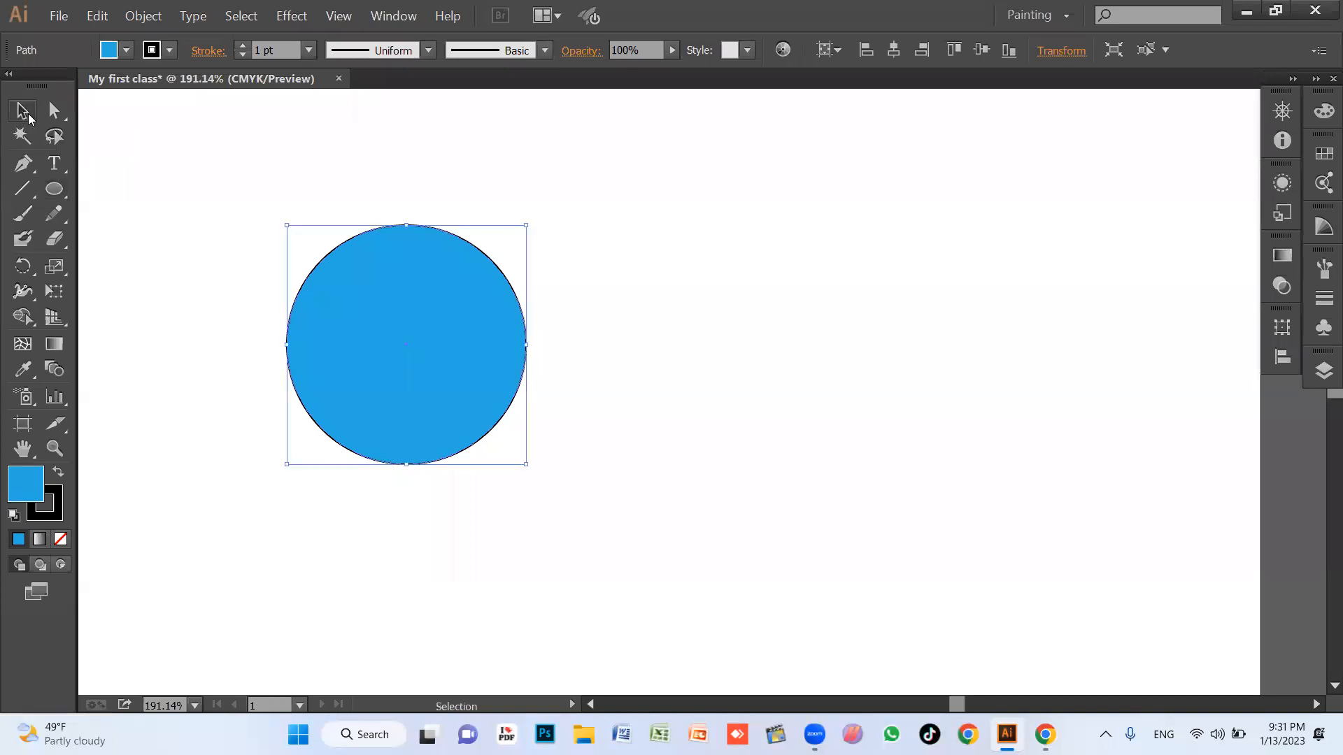
left_click(472, 318)
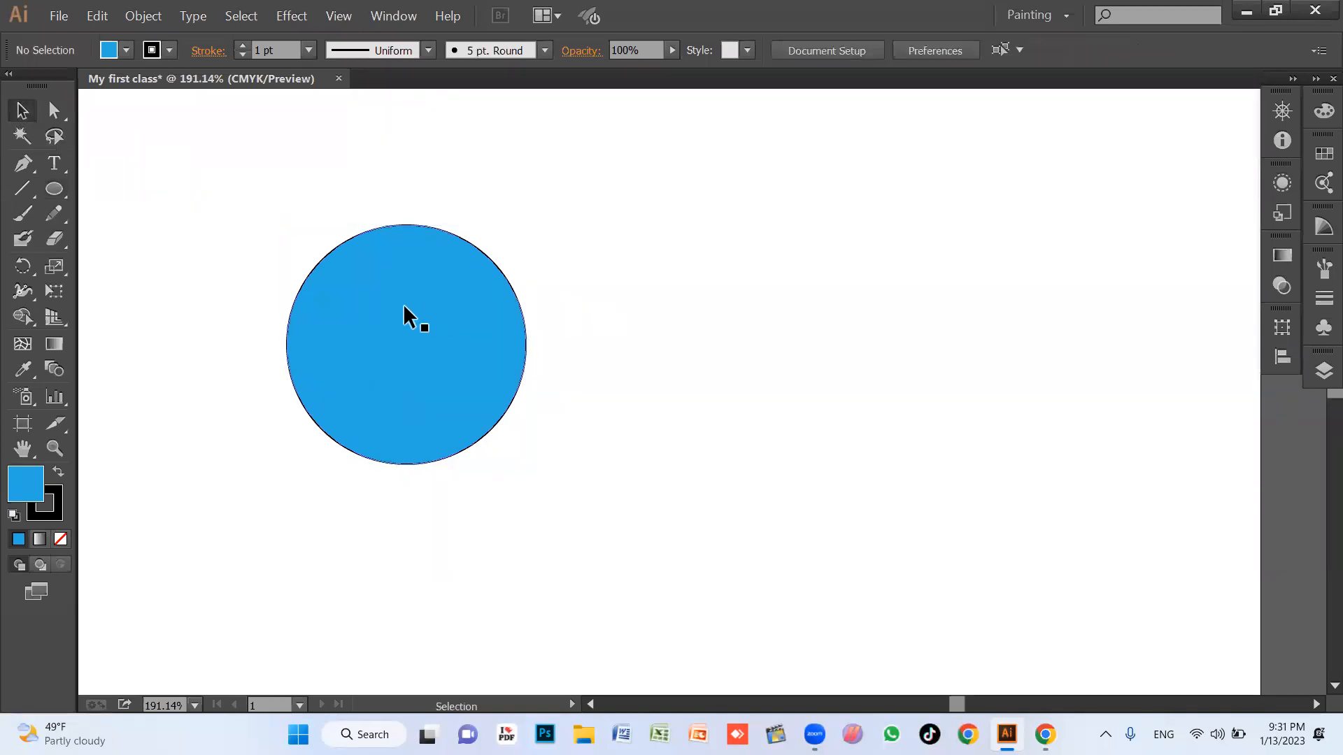
left_click(403, 310)
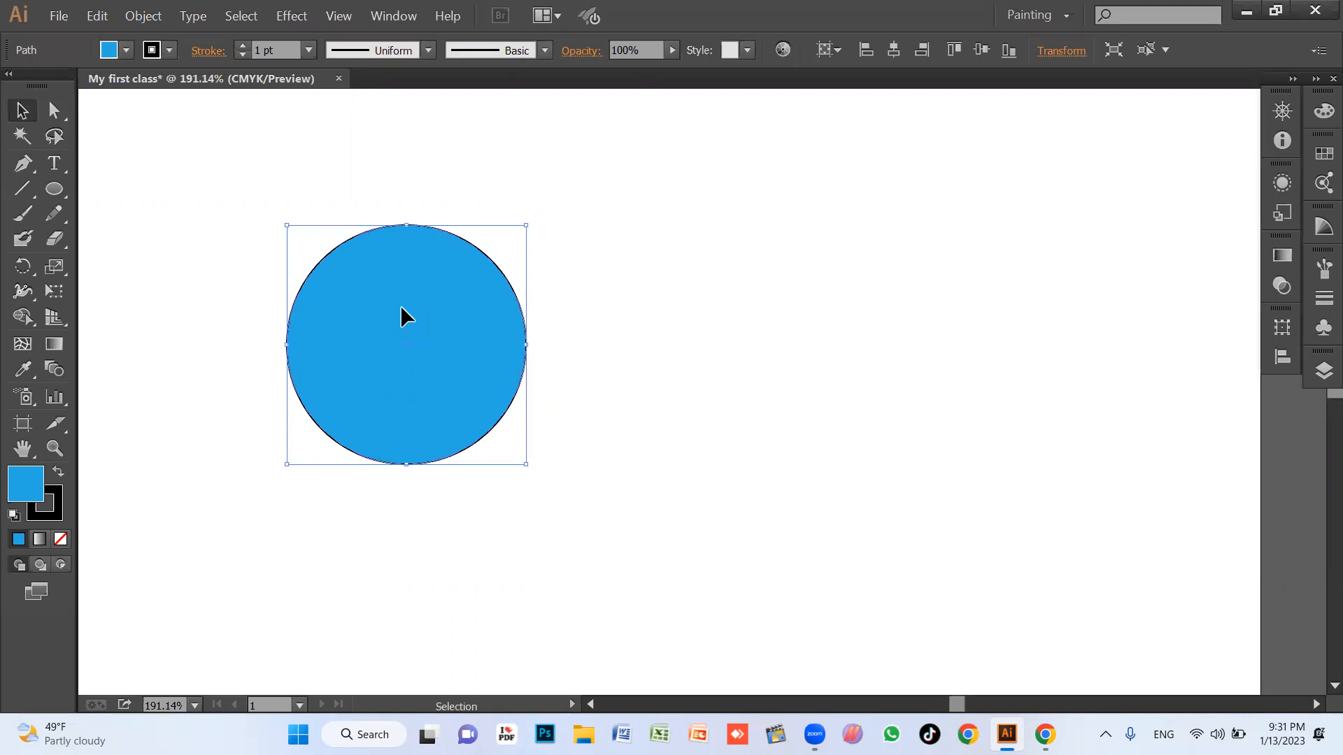
key("alt")
left_click_drag(387, 313, 748, 334)
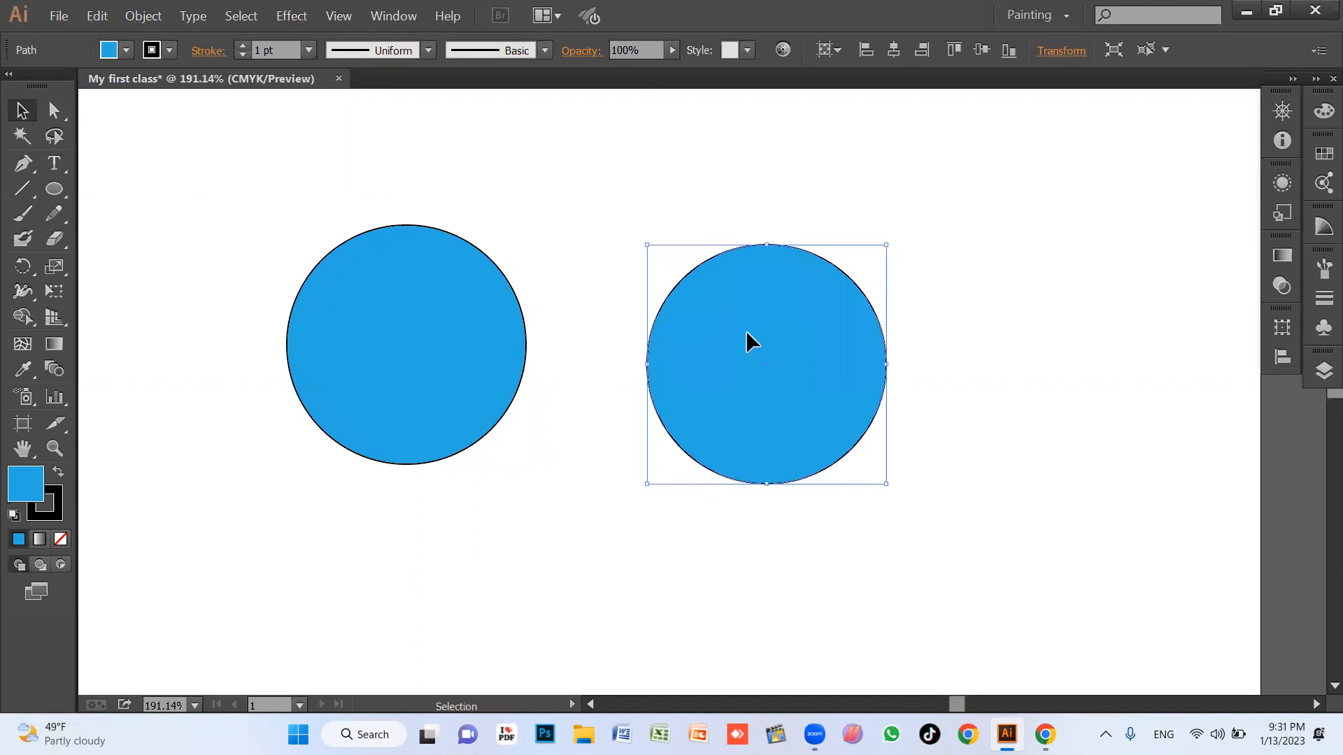
key("z")
key("ctrl+z")
Duplicate the blue circle repeatedly into an evenly spaced row and delete all the circles.
key("v")
mouse_move(431, 319)
left_mouse_down()
mouse_move(374, 282)
mouse_move(510, 312)
mouse_move(647, 306)
left_mouse_up()
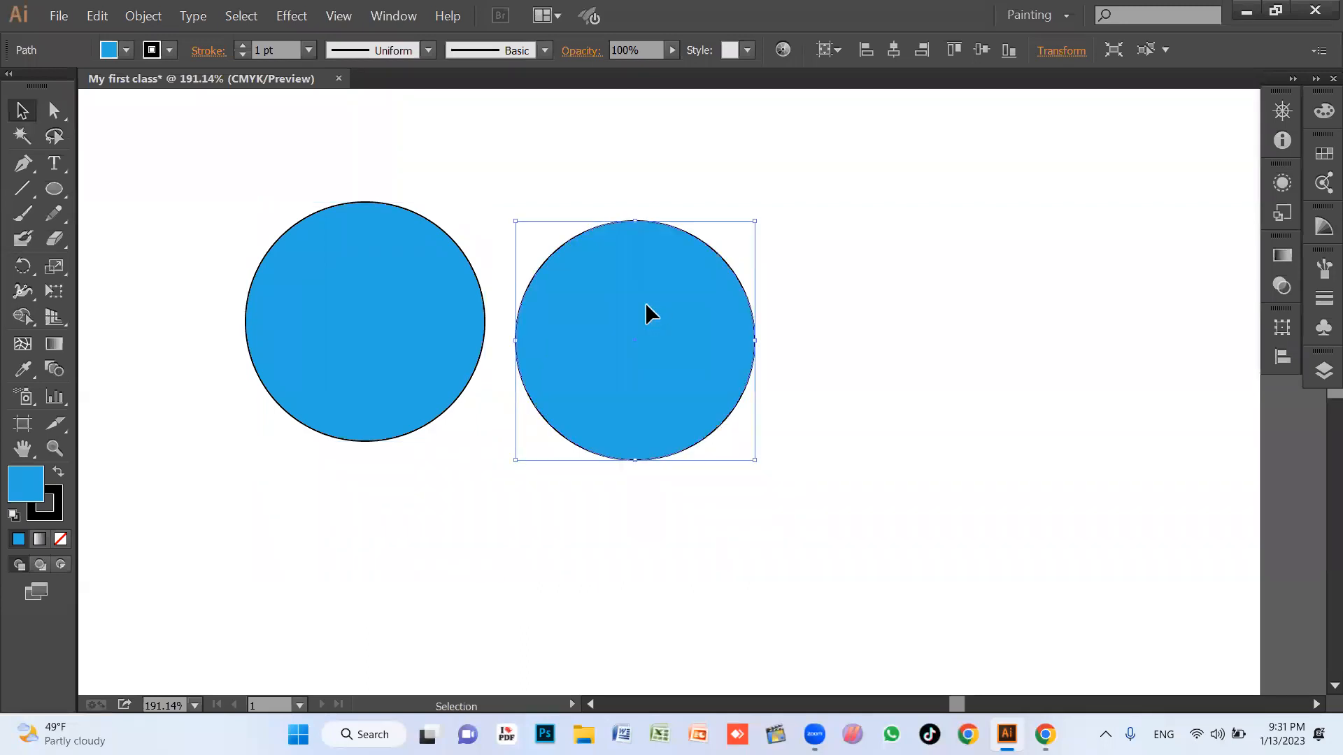
key("ctrl+d")
key("ctrl+d")
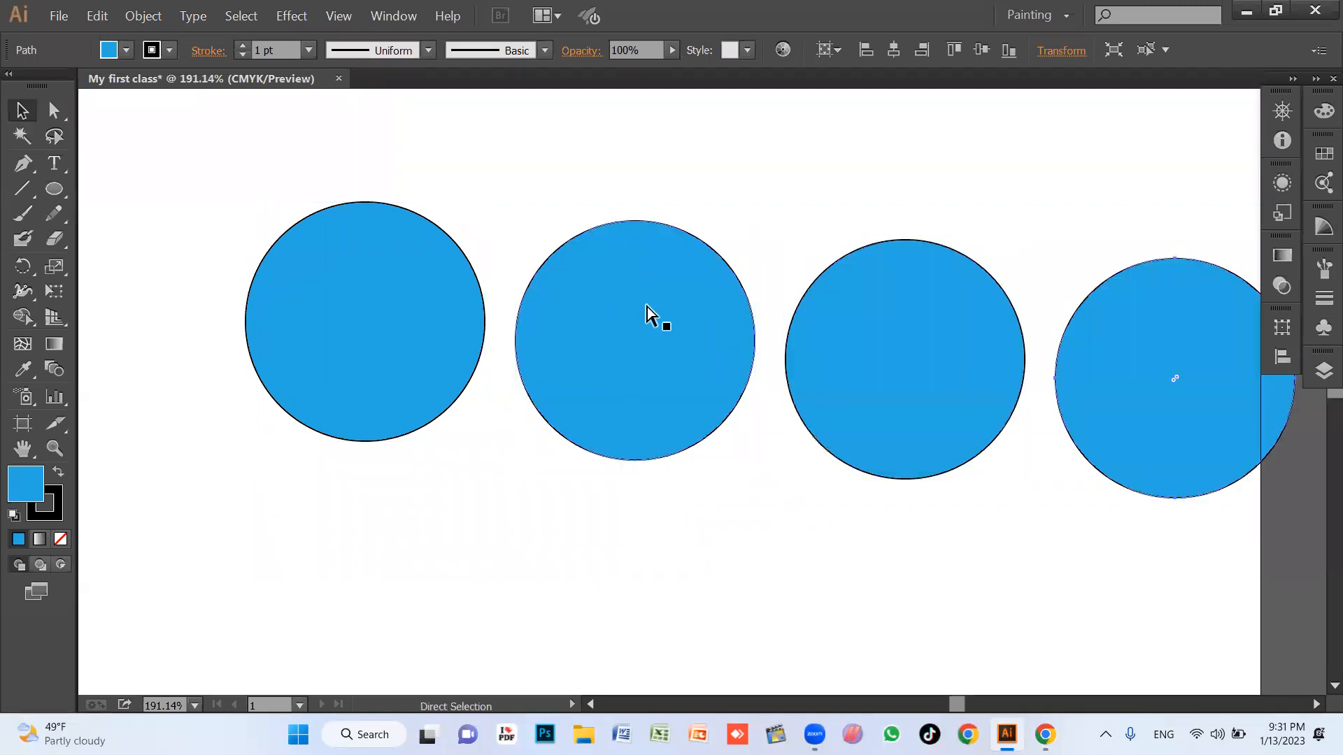
key("ctrl+d")
key("ctrl+a")
key("Delete")
Draw a small blue square, about 38.56 px per side, in the upper part of the artboard with the Rectangle tool.
key("z")
left_click(592, 281)
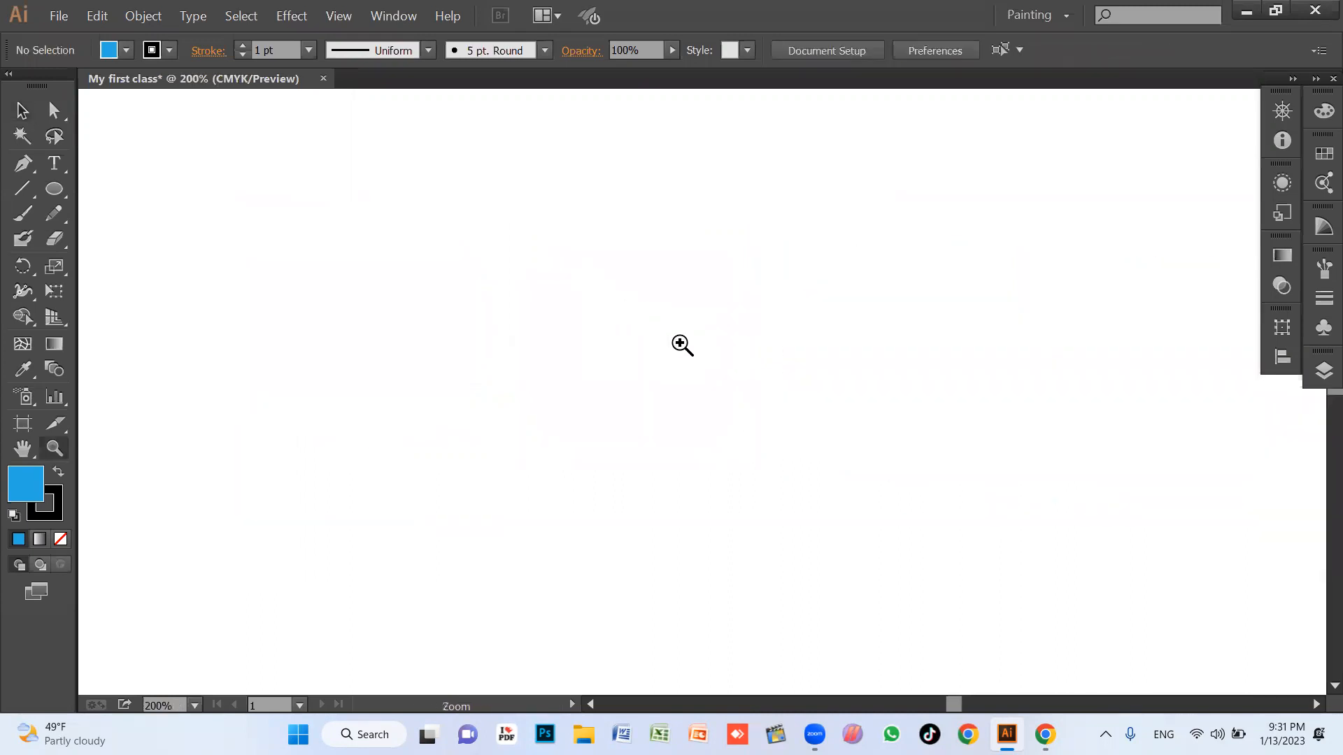
left_click(627, 304, "alt")
left_click(627, 303, "alt")
left_click(627, 302, "alt")
left_click_drag(766, 407, 630, 295)
left_click_drag(419, 220, 1074, 661)
left_click_drag(766, 450, 799, 467)
left_click_drag(265, 115, 1078, 529)
left_click_drag(938, 573, 938, 543)
key("v")
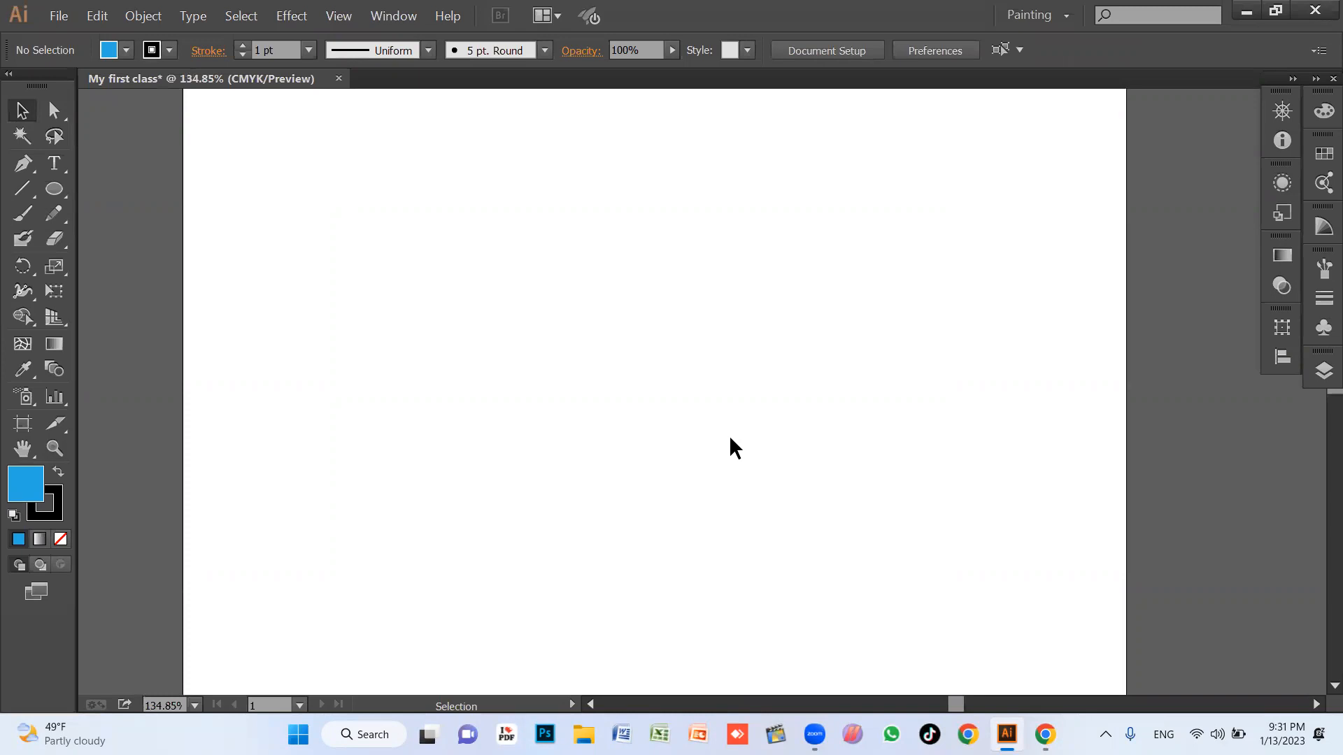
left_click(67, 192)
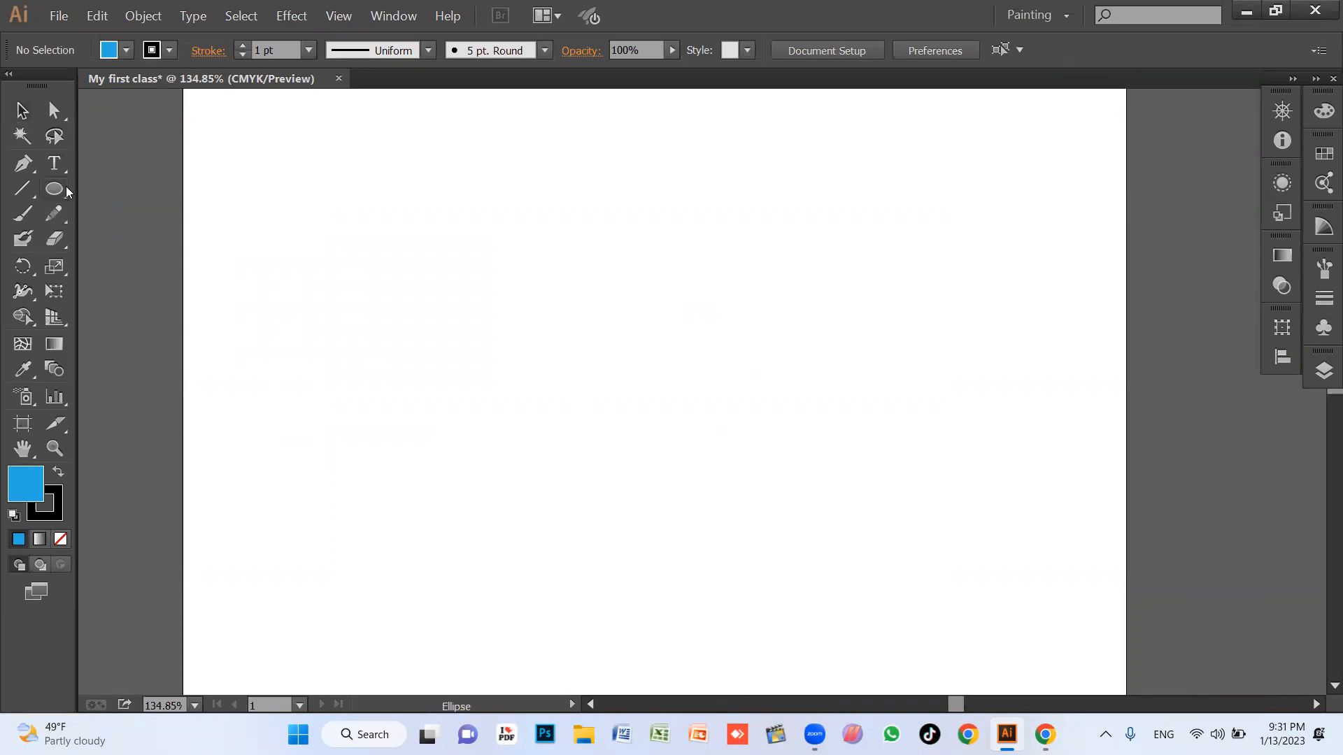
key("m")
mouse_move(448, 187)
left_mouse_down()
mouse_move(484, 224)
mouse_move(467, 251)
left_mouse_up()
Copy the small square straight down edge to edge and repeat the copy four times to form a column of six squares.
key("v")
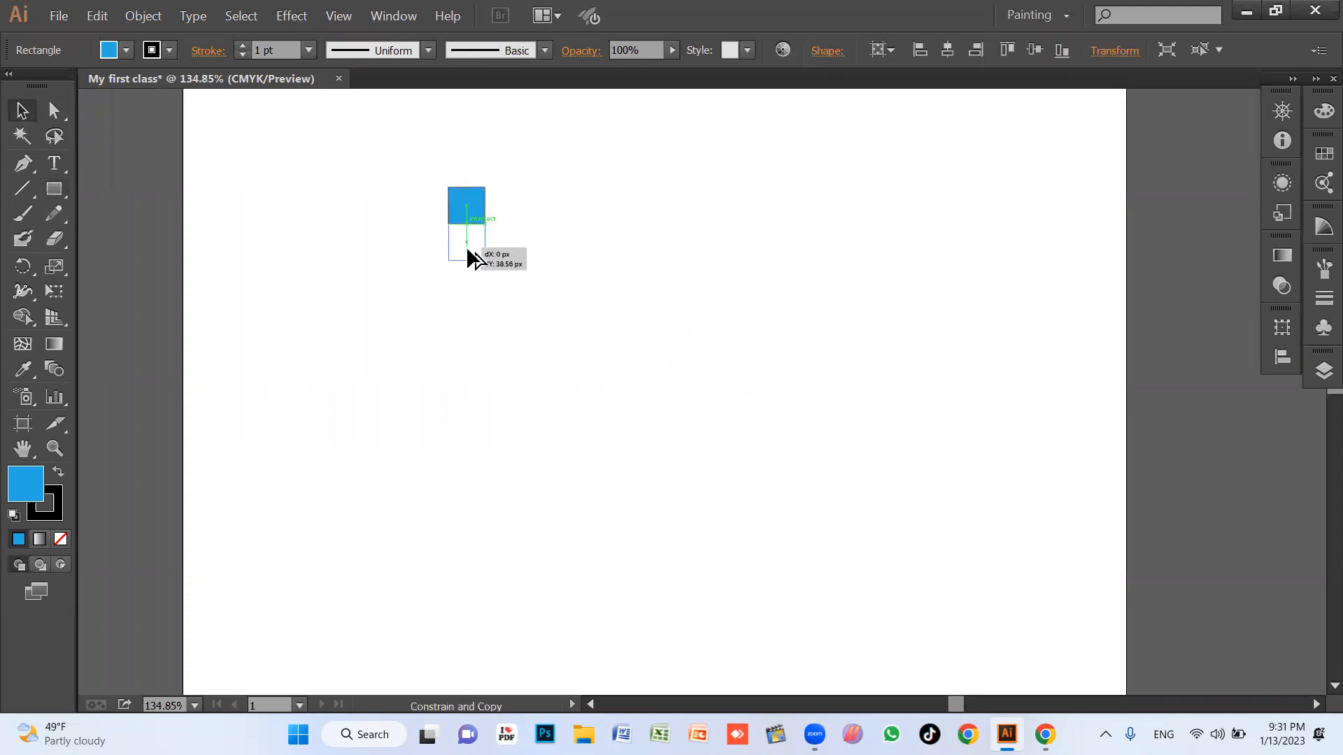
key("ctrl+d")
key("ctrl+d")
key("ctrl+d")
key("ctrl+d")
Copy the whole column edge to edge to its right and repeat the copy once to make three columns.
left_click_drag(425, 164, 567, 399)
left_click_drag(475, 209, 511, 209)
key("ctrl+d")
Move the three-column grid toward the artboard's middle and draw a large square of equal height against its left edge.
left_click(633, 423)
left_click_drag(625, 464, 335, 172)
left_click_drag(469, 210, 405, 438)
left_click(886, 391)
key("m")
key("v")
left_click(353, 517)
Remove the fill from the large square and all the grid squares, keeping their black outlines.
key("ctrl+a")
left_click(127, 50)
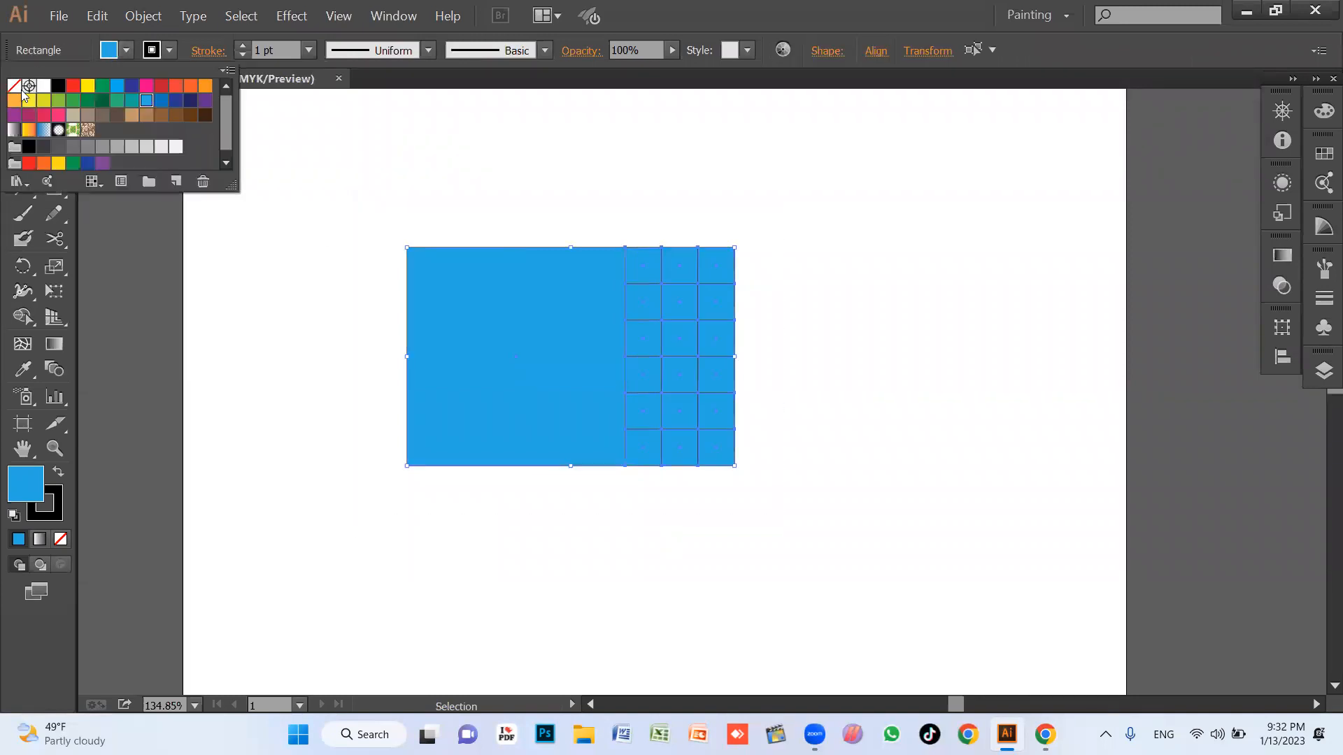
left_click(167, 48)
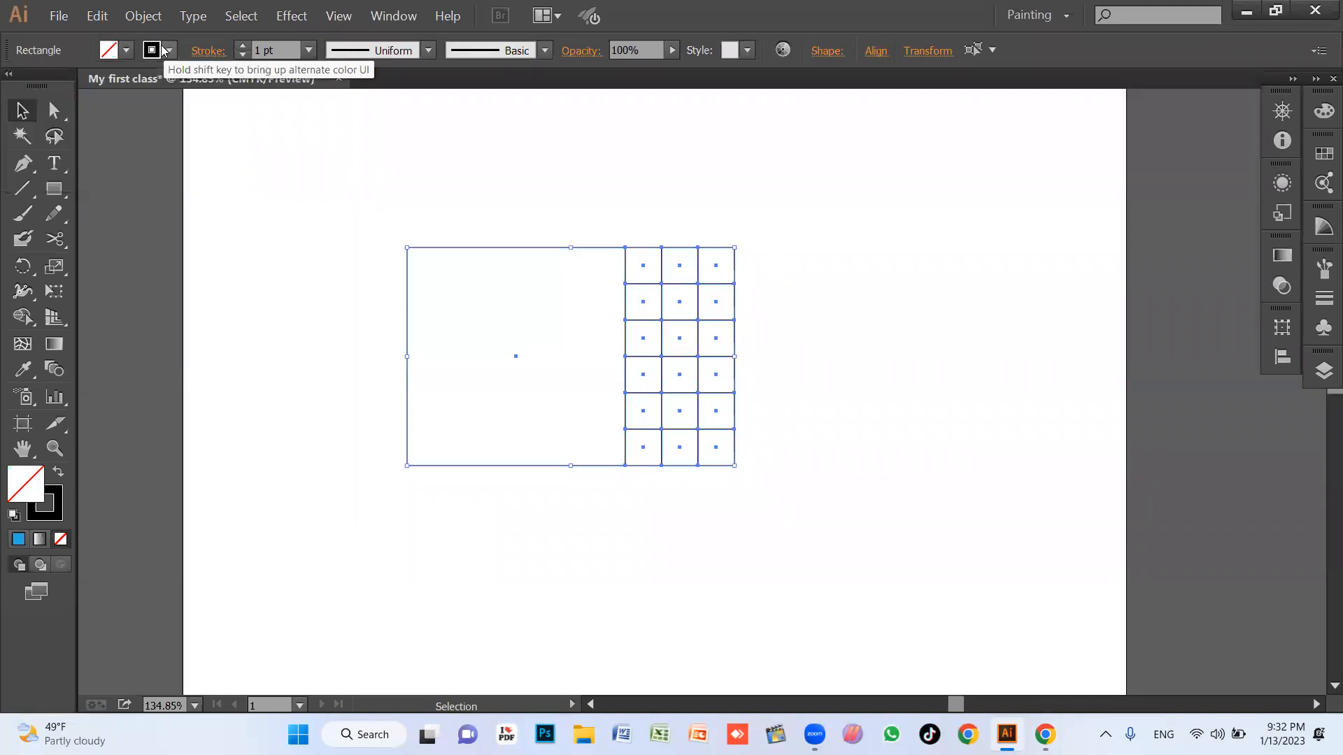
left_click_drag(300, 214, 945, 580)
left_click(788, 423)
Move the large square away from the grid and make a smaller copy of it overlapping its lower-left part.
left_click_drag(509, 248, 439, 251)
left_click(474, 310)
left_click_drag(413, 182, 523, 376)
left_click_drag(490, 468, 429, 546)
left_click(459, 330)
left_click(486, 335)
left_click_drag(488, 320, 465, 340)
left_click(422, 526)
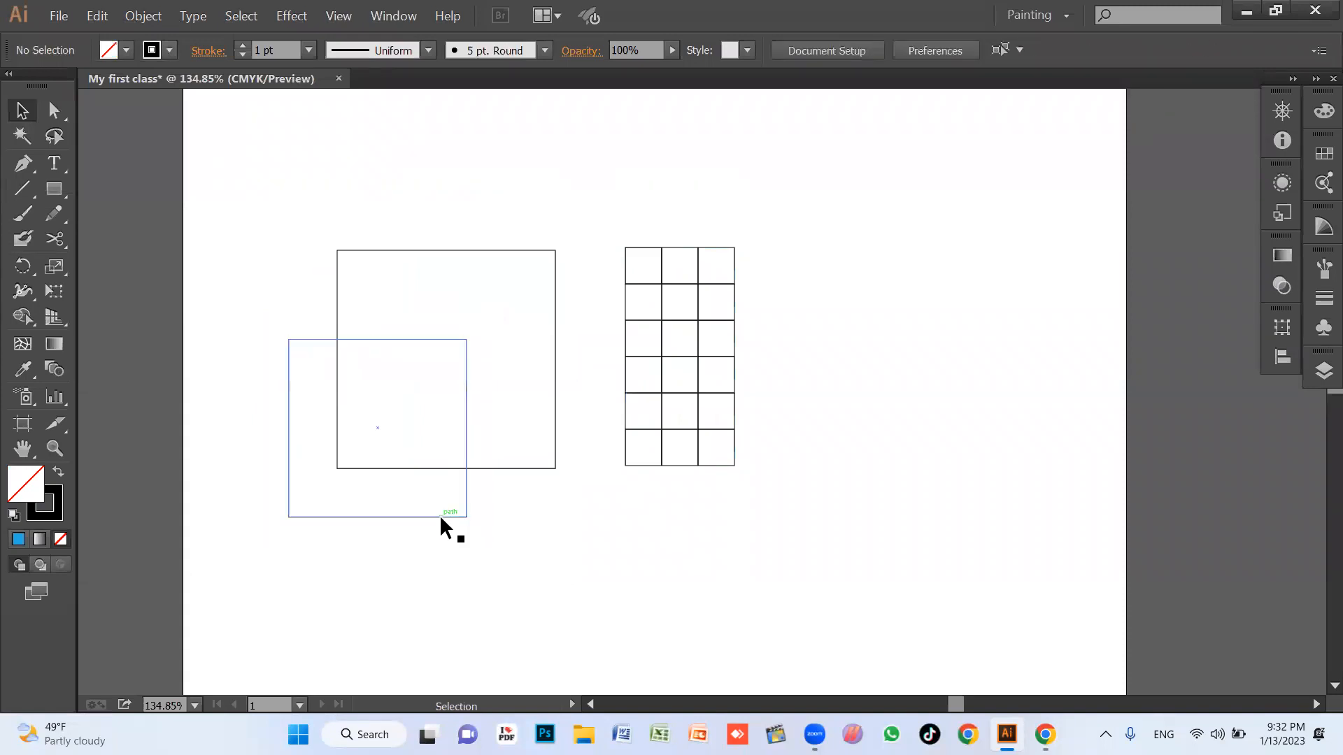
Round all four corners of the smaller square.
left_click(441, 517)
left_click_drag(452, 505, 441, 502)
left_click(405, 504)
left_click_drag(356, 552, 372, 491)
left_click_drag(315, 580, 556, 184)
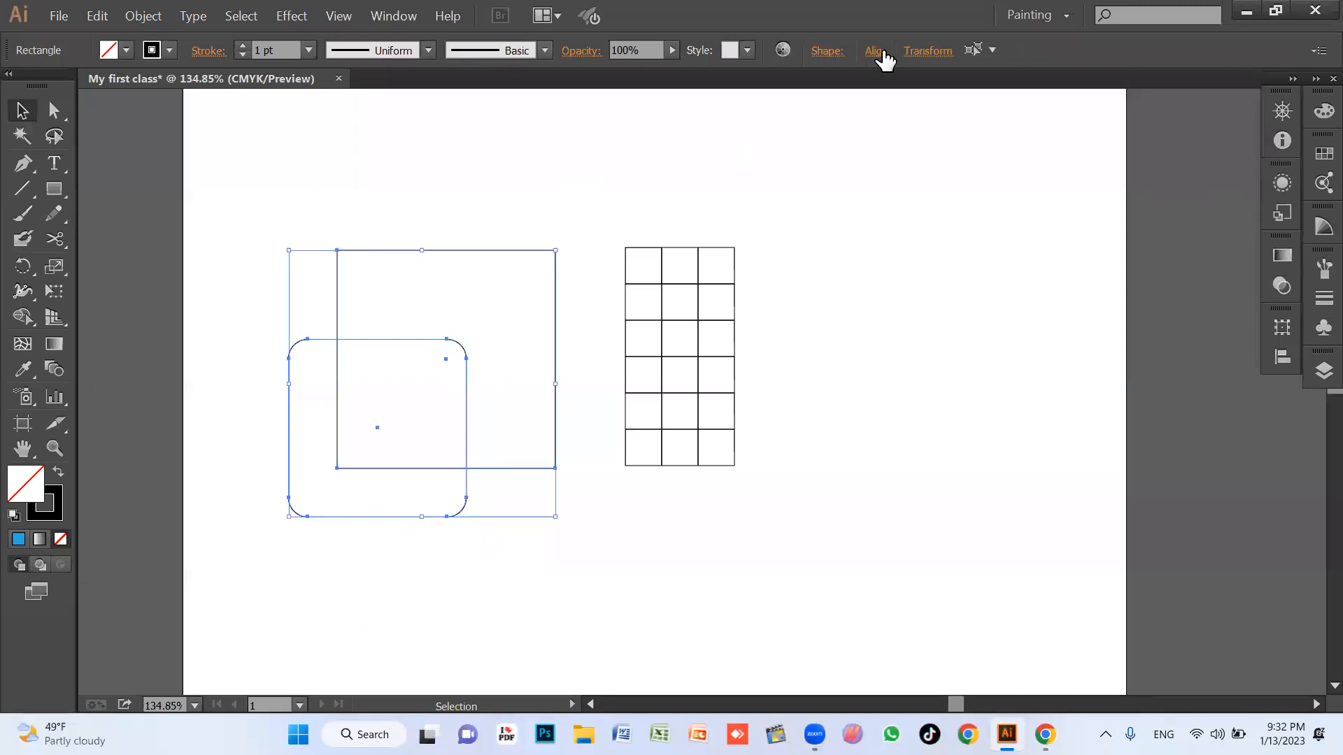
left_click(701, 506)
Draw a small circle beside the grid with the Ellipse tool and copy it into a two-by-two arrangement of four circles.
key("l")
left_click_drag(838, 323, 939, 330)
key("v")
left_click_drag(936, 300, 832, 353)
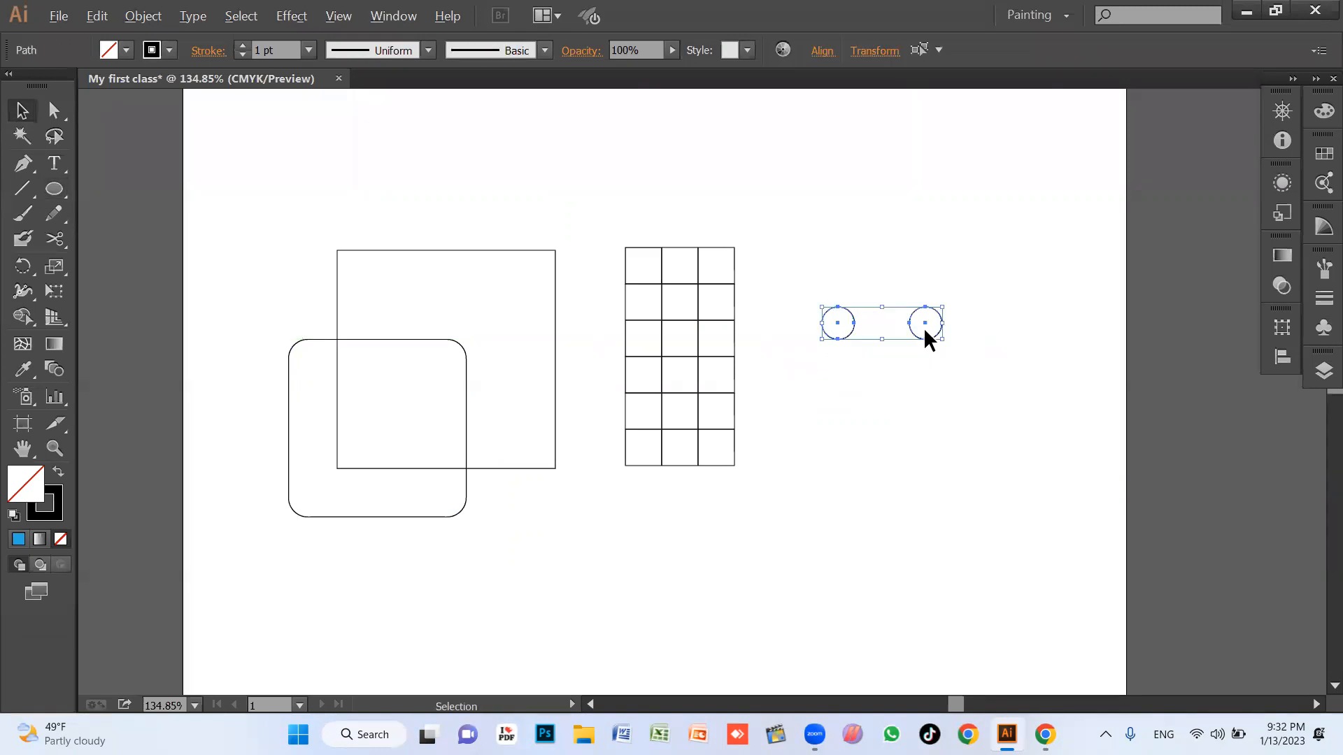
left_click_drag(926, 336, 928, 385)
left_click_drag(831, 375, 961, 284)
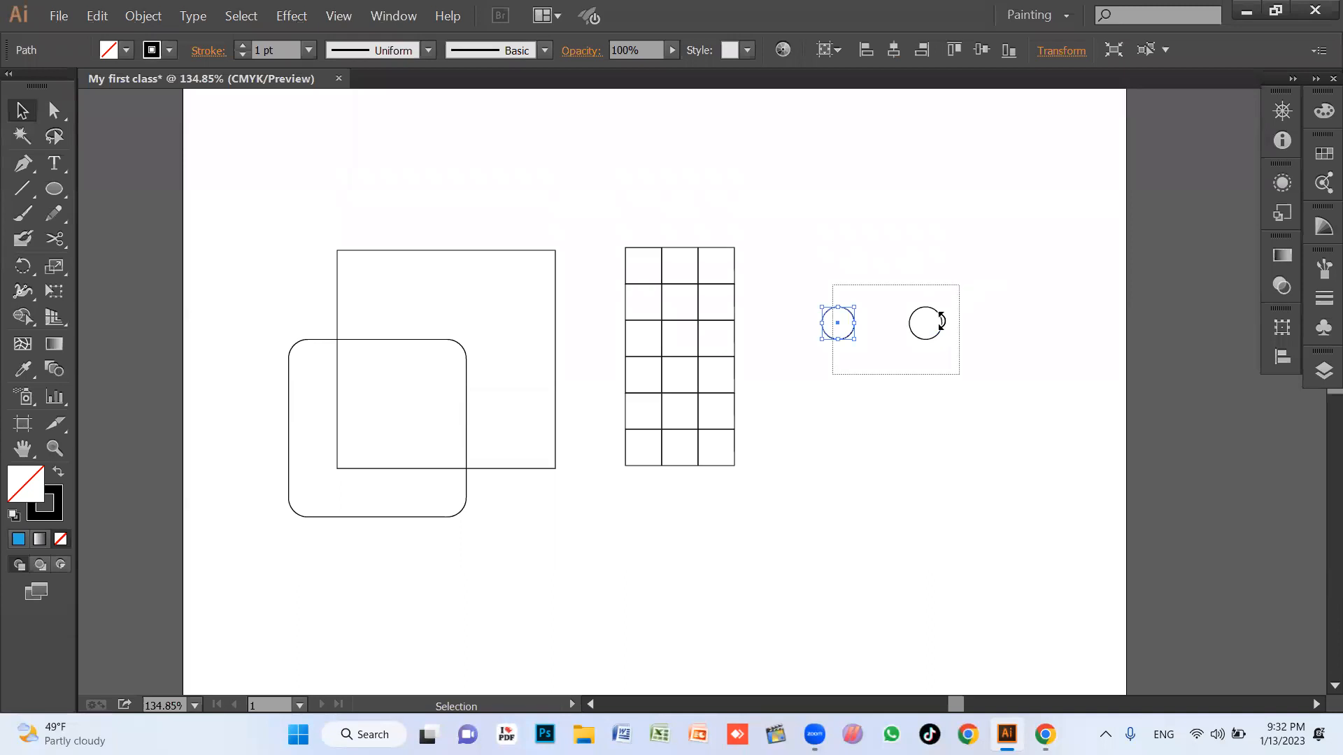
left_click_drag(928, 341, 929, 417)
Group the four circles, move them onto the two squares, and align all of them by horizontal and vertical centers.
left_click_drag(842, 459, 971, 249)
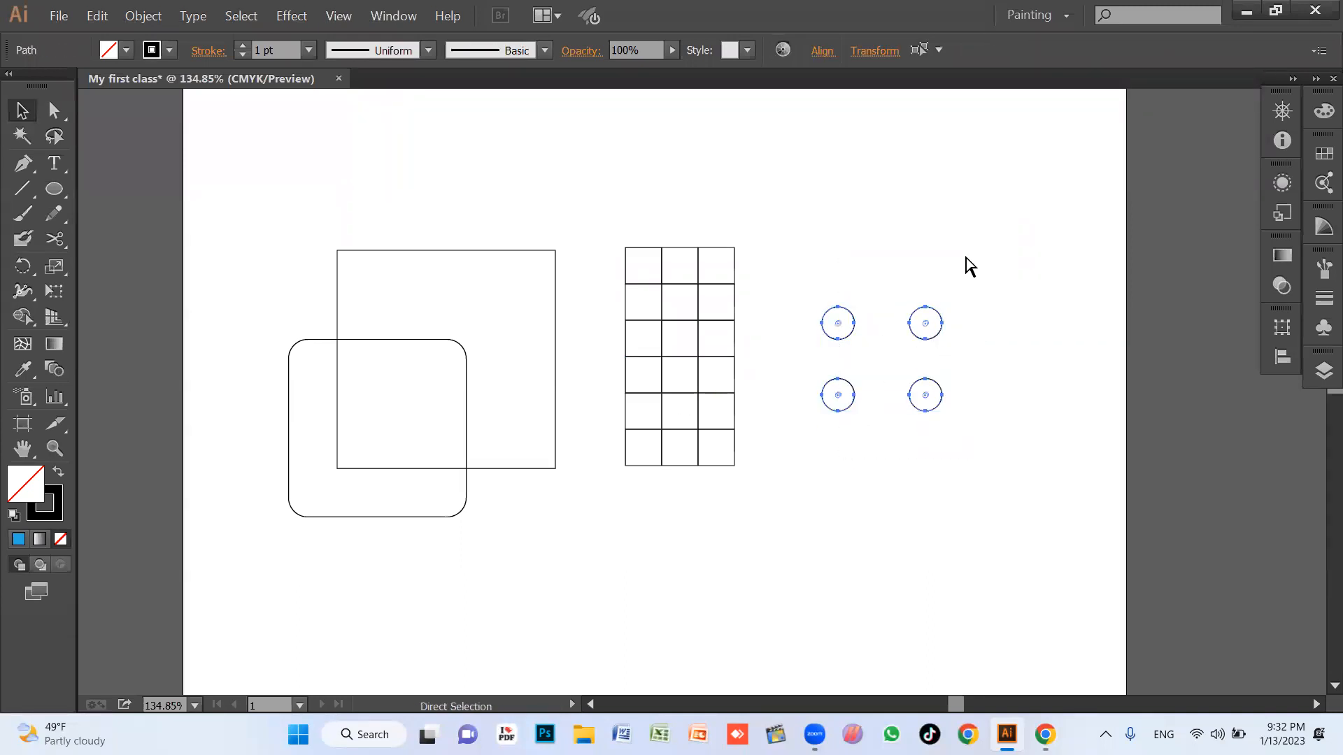
left_click(1010, 423)
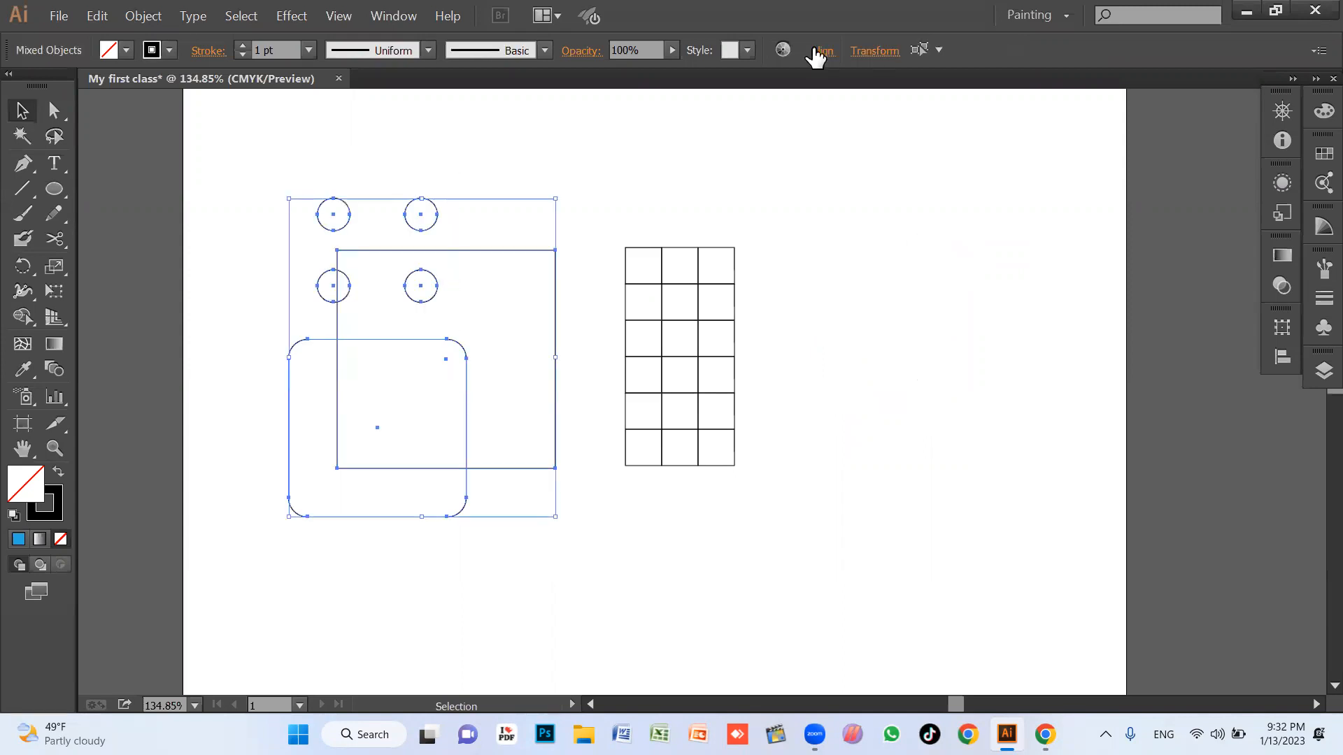
left_click(820, 51)
left_click(649, 107)
left_click(778, 107)
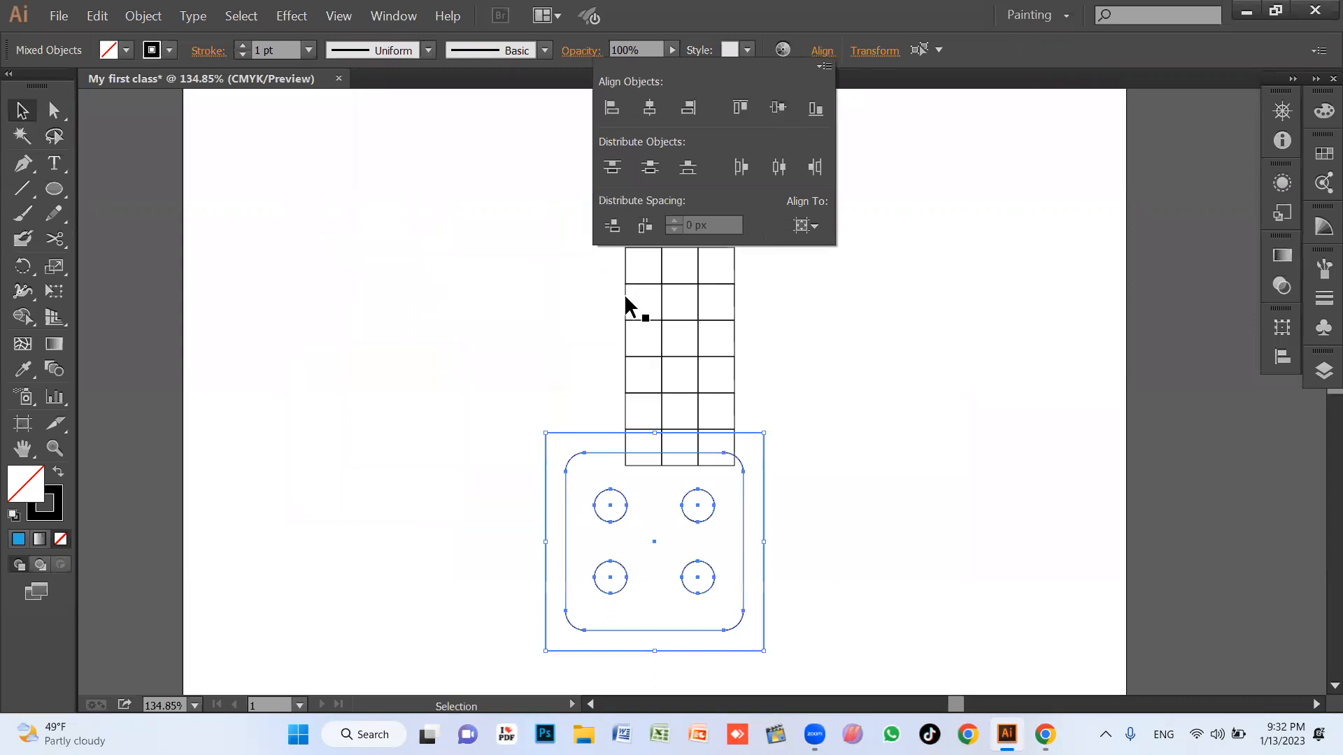
Move the centered squares and circles back edge to edge against the grid's left side.
left_click(497, 371)
left_click_drag(606, 434, 761, 449)
left_click(811, 406)
key("ctrl+space")
Move the whole panel to the artboard's upper left, place a copy of it to its right, and group the copy.
left_click_drag(358, 211, 817, 575)
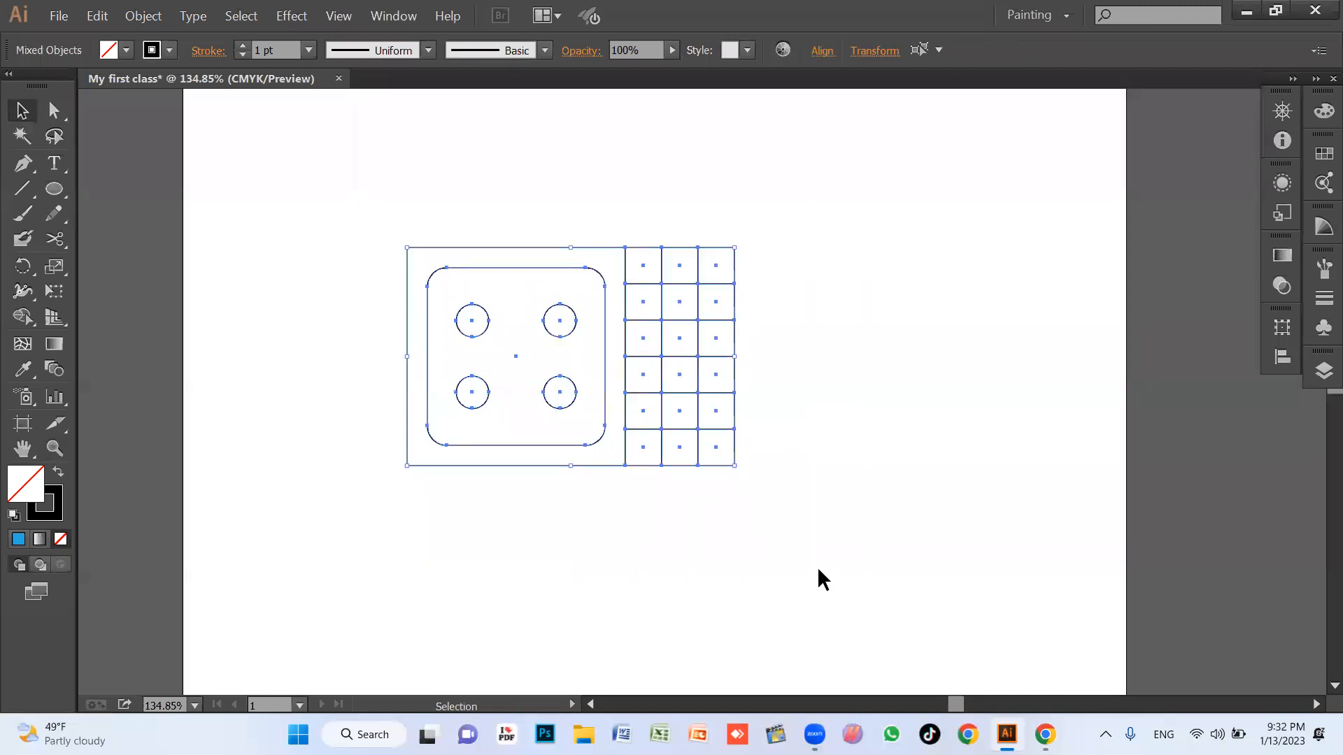
left_click_drag(715, 466, 540, 438)
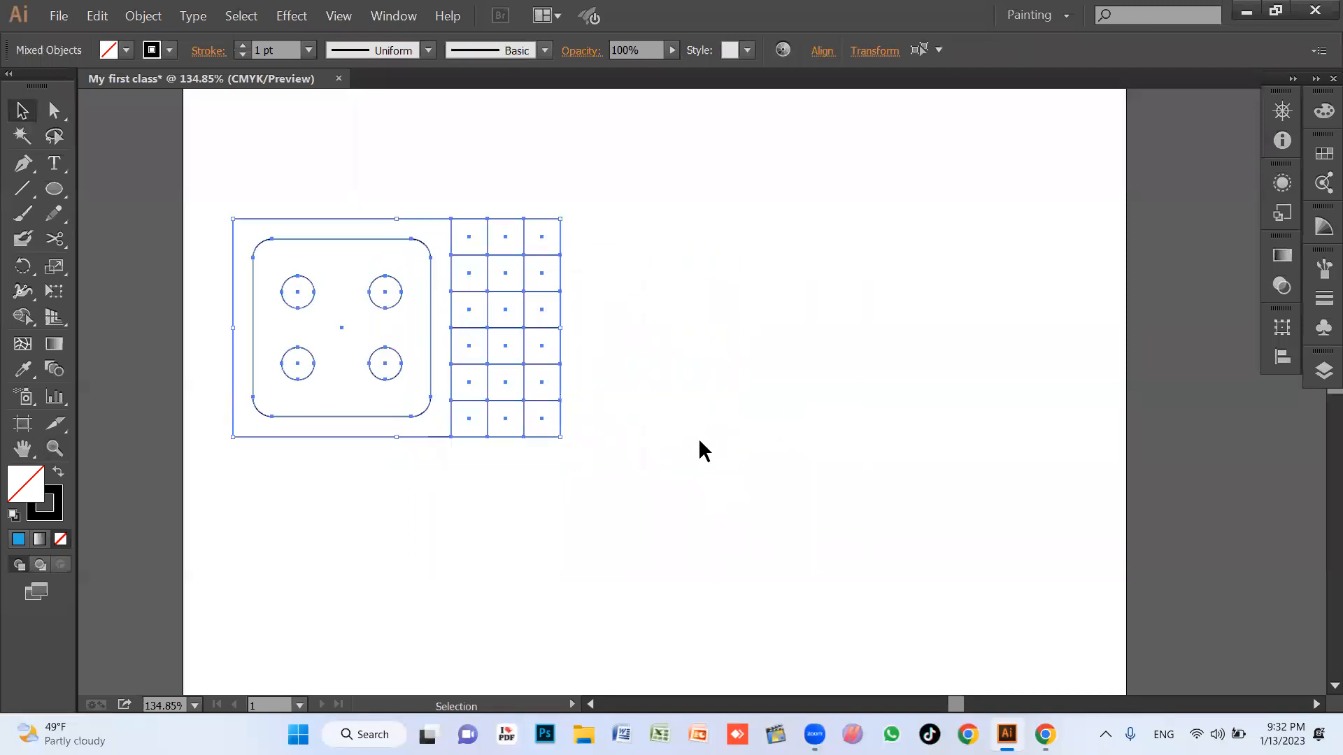
left_click(664, 446)
key("ctrl+a")
left_click_drag(498, 339, 924, 439)
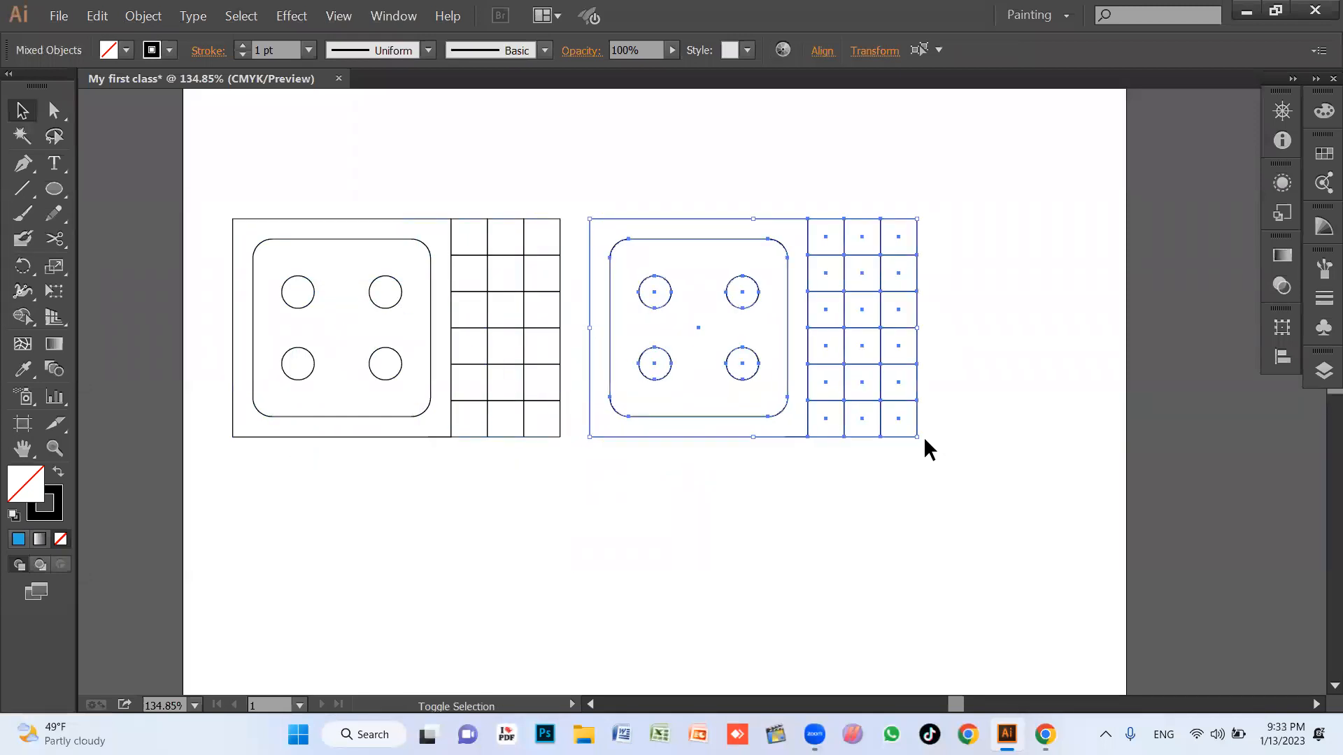
key("ctrl+g")
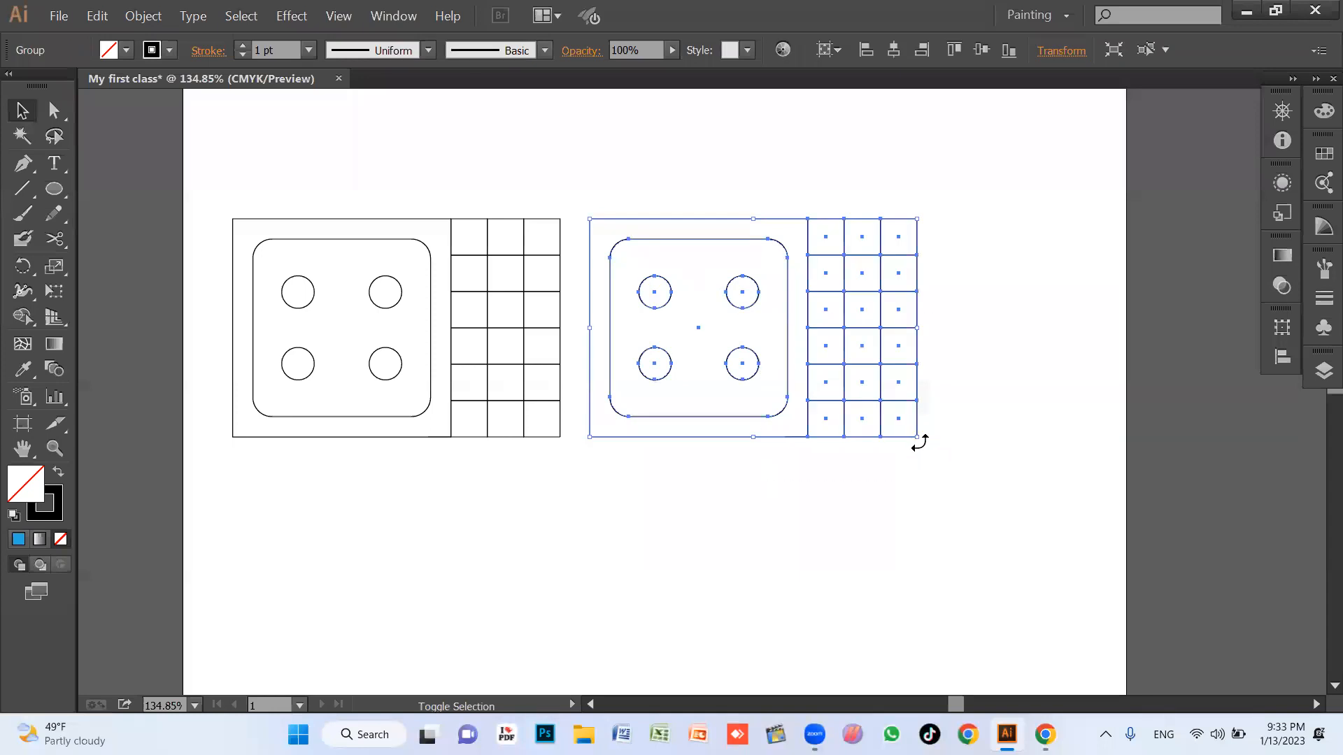
Rotate the grouped copy 90° counterclockwise so its grid is on top, and fit its large square against the original grid's right edge.
left_click(940, 477)
key("z")
left_click(705, 377, "alt")
left_click_drag(719, 439, 726, 420)
key("v")
left_click_drag(423, 459, 706, 301)
mouse_move(767, 368)
left_mouse_down()
mouse_move(820, 480)
mouse_move(902, 491)
left_mouse_up()
left_click(896, 504)
left_click(912, 497)
left_click_drag(908, 406, 682, 338)
left_click_drag(761, 397, 702, 365)
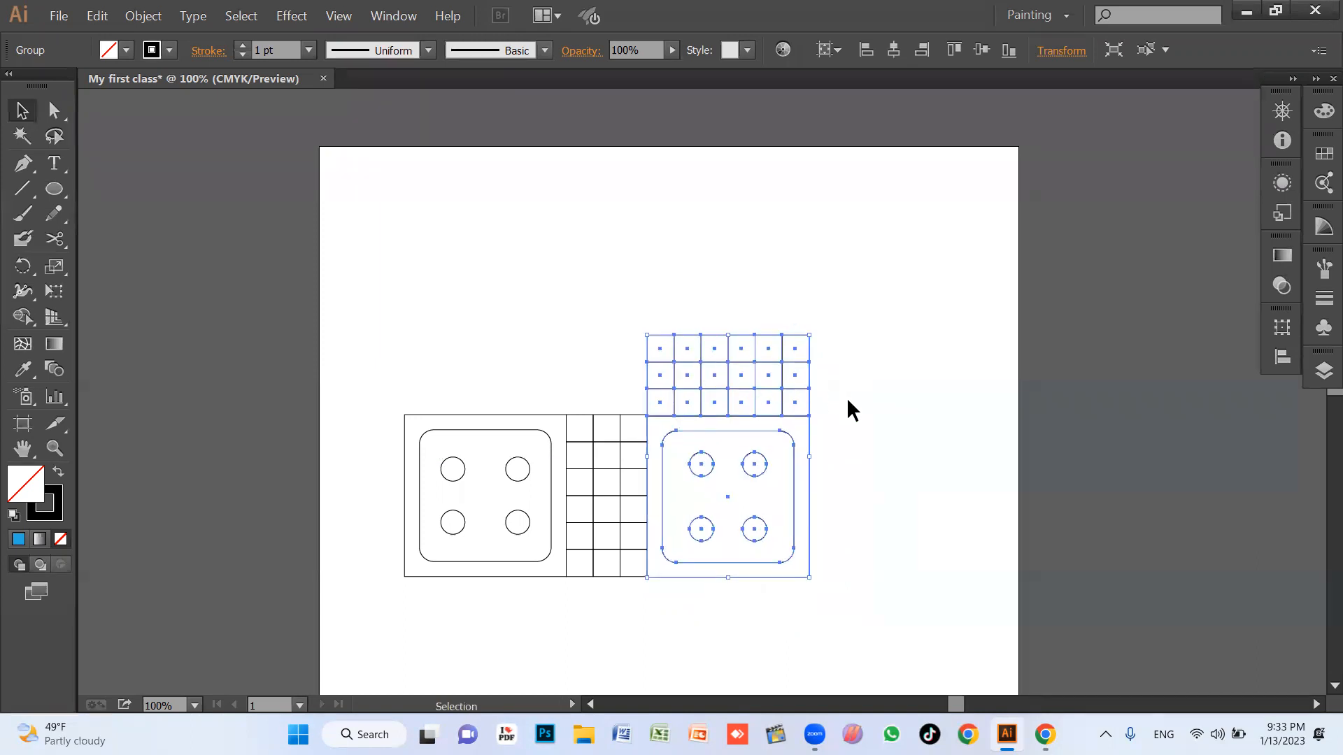
key("Up")
key("Up")
Copy the rotated panel twice more, turning each a further 90° counterclockwise, and fit them edge to edge above to complete the four-corner board.
left_click(885, 438)
left_click(752, 414)
left_click_drag(776, 423, 930, 351)
left_click_drag(925, 466, 1007, 266)
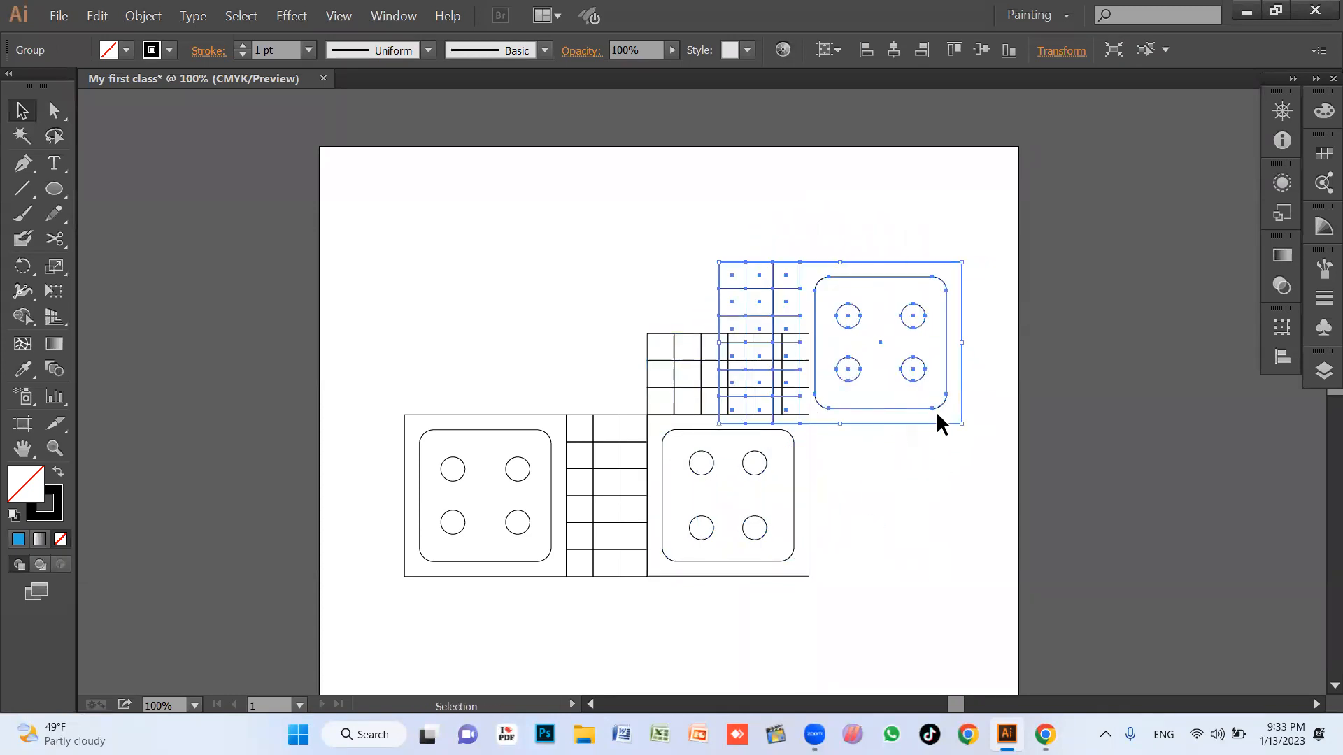
left_click_drag(935, 409, 777, 317)
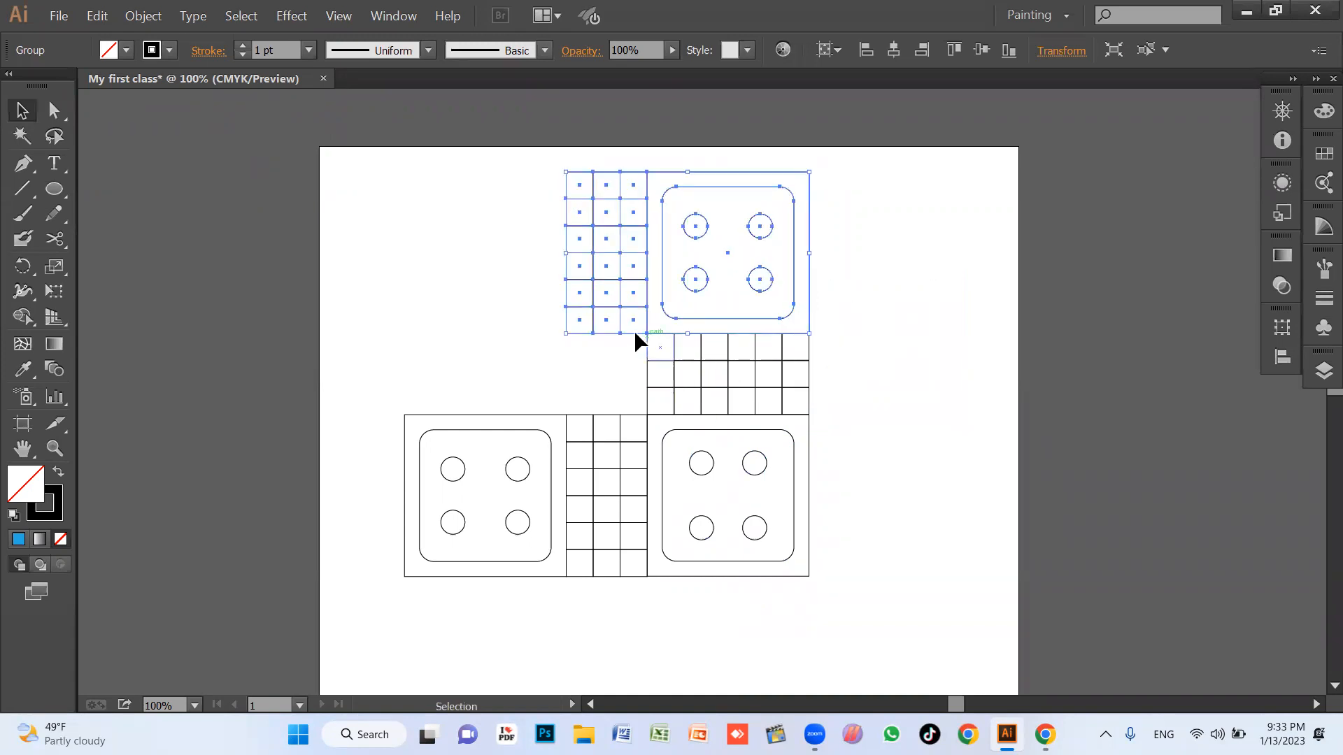
left_click_drag(634, 334, 522, 411)
left_click(955, 382)
left_click_drag(978, 558, 423, 210)
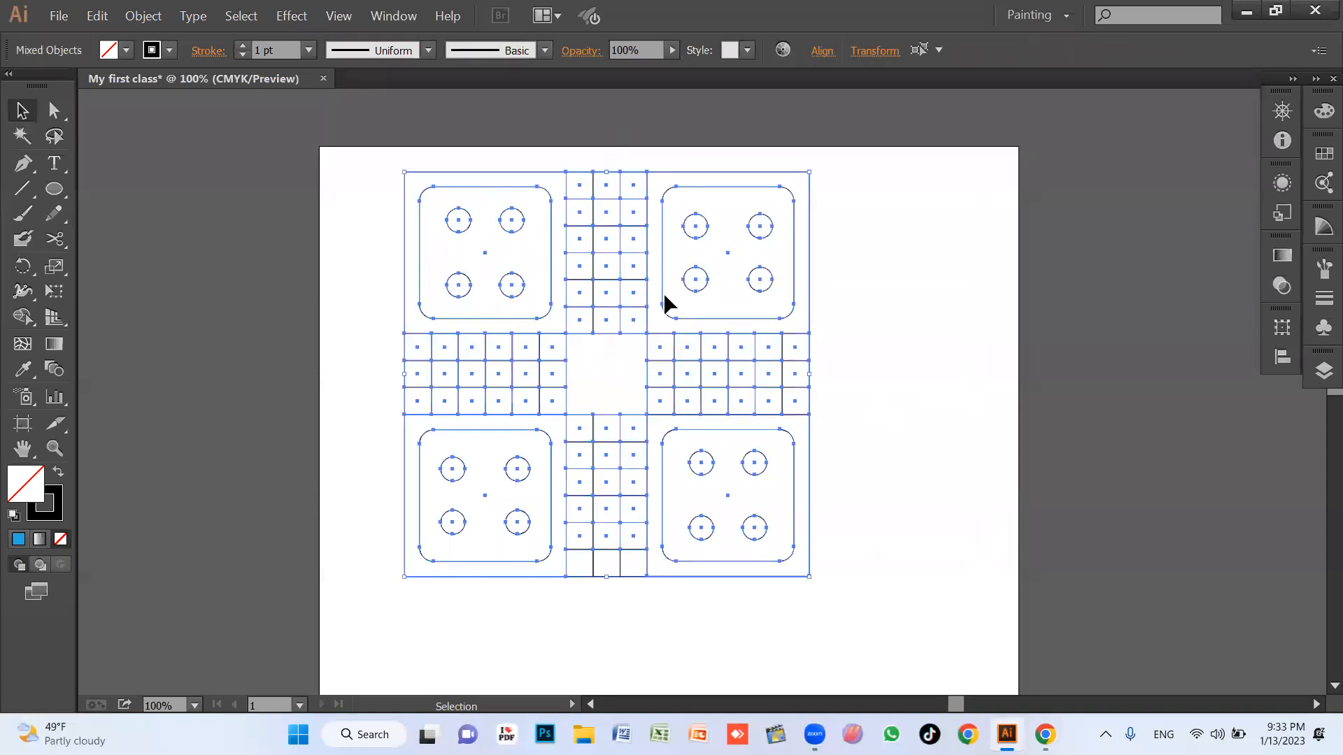
left_click_drag(669, 304, 718, 320)
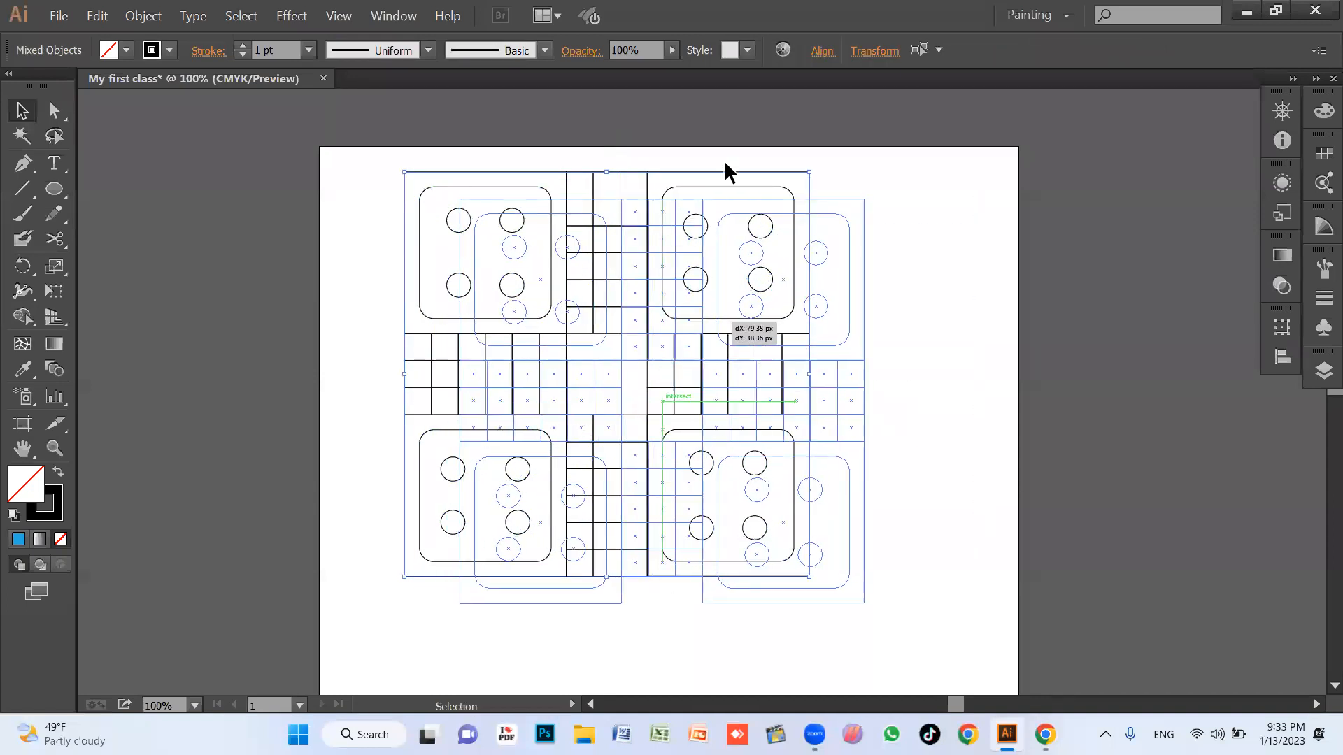
left_click(975, 251)
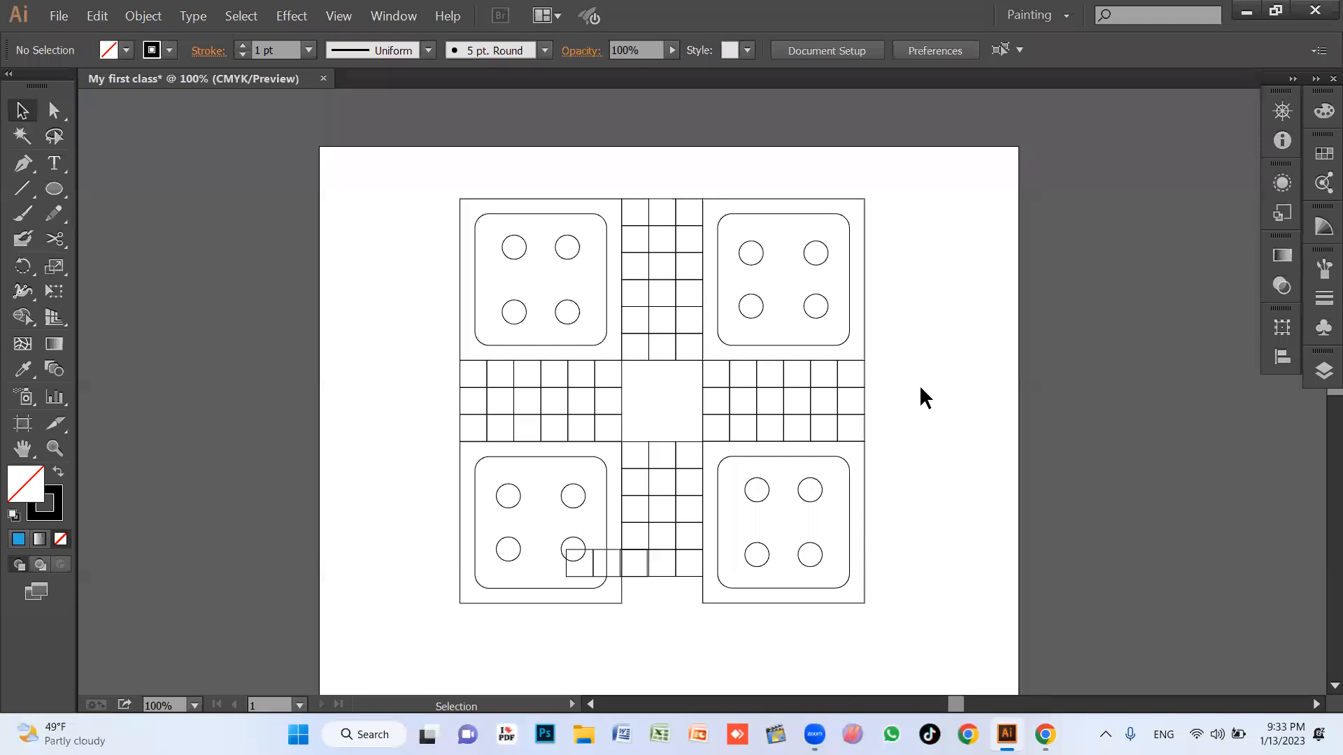
key("ctrl+z")
left_click(890, 580)
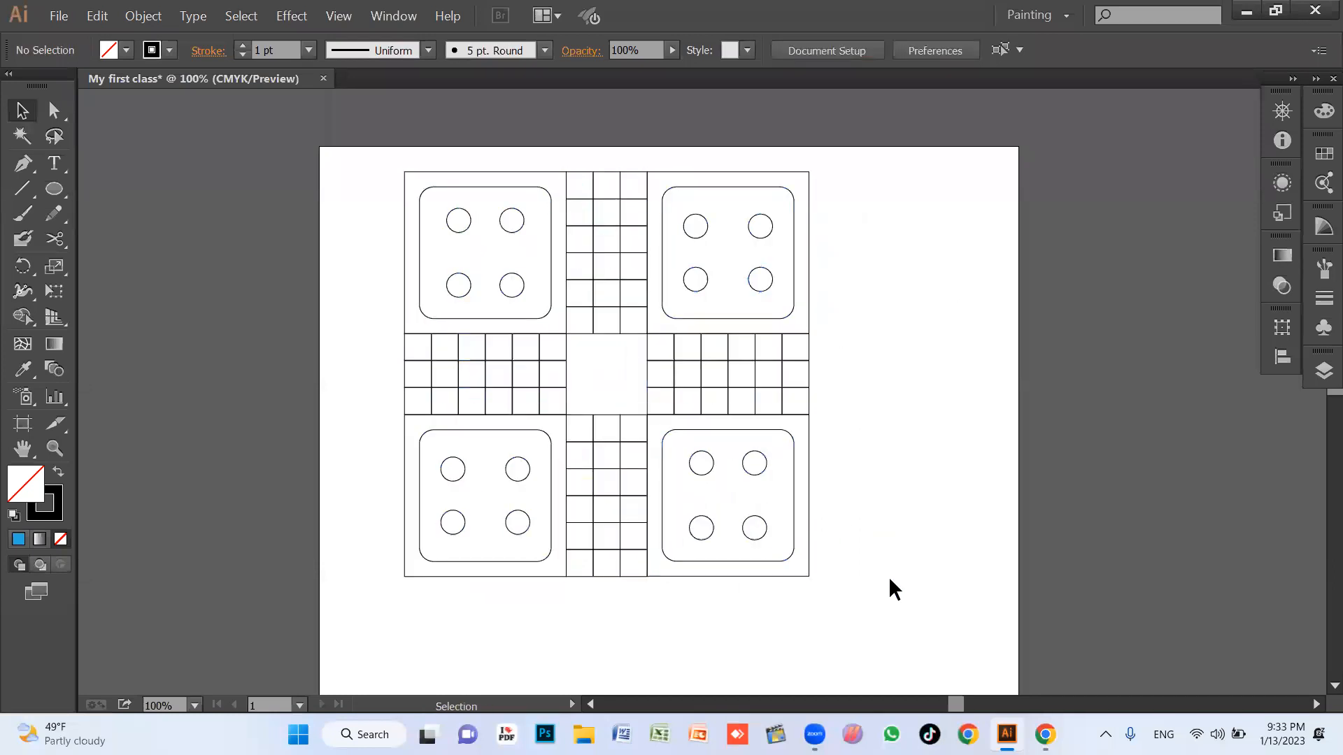
Select the entire board drawing and delete it, leaving the artboard empty.
left_click_drag(899, 595, 355, 199)
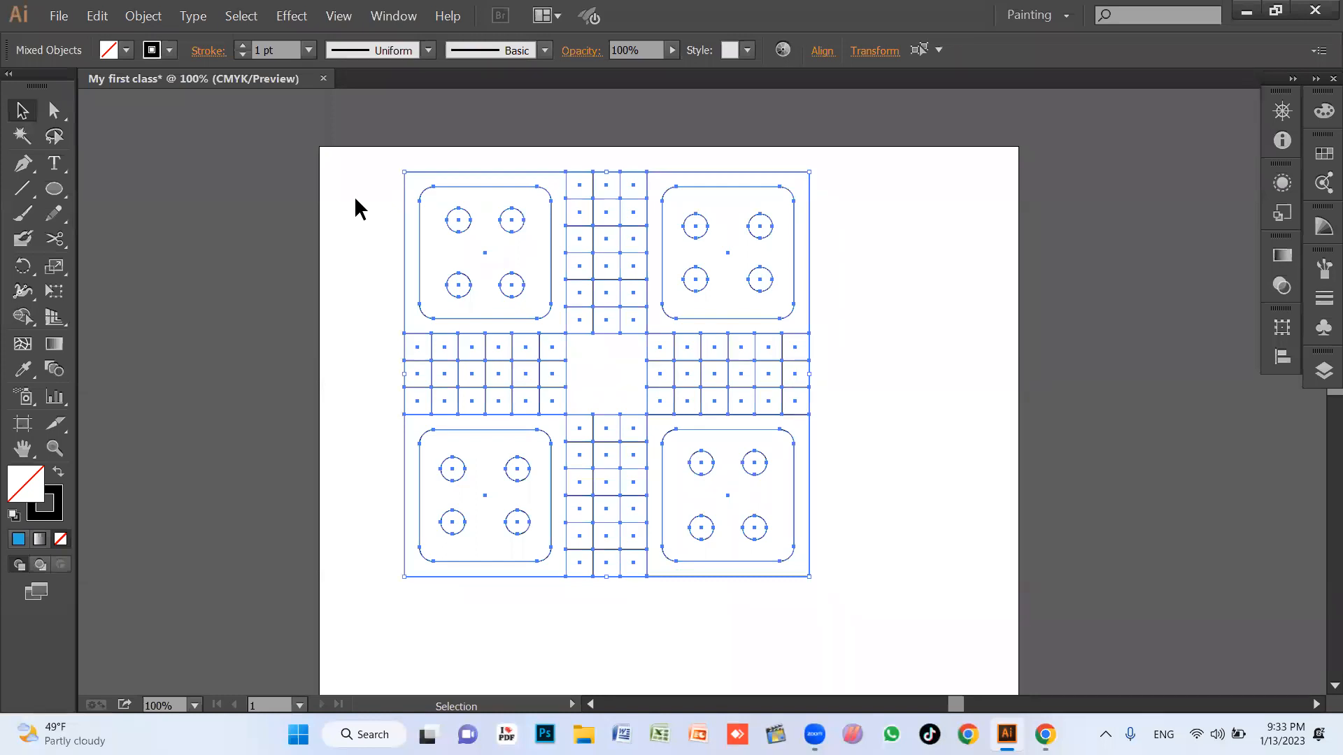
key("Delete")
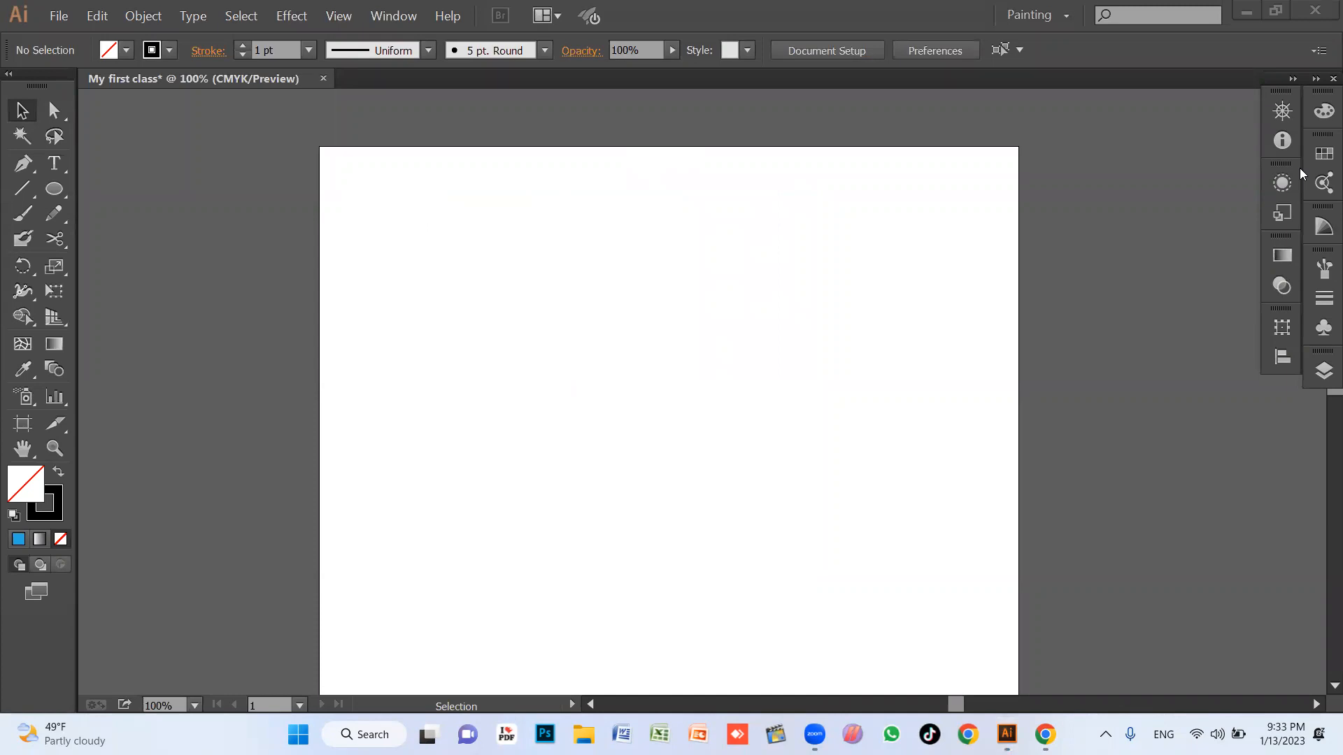
left_click(684, 396)
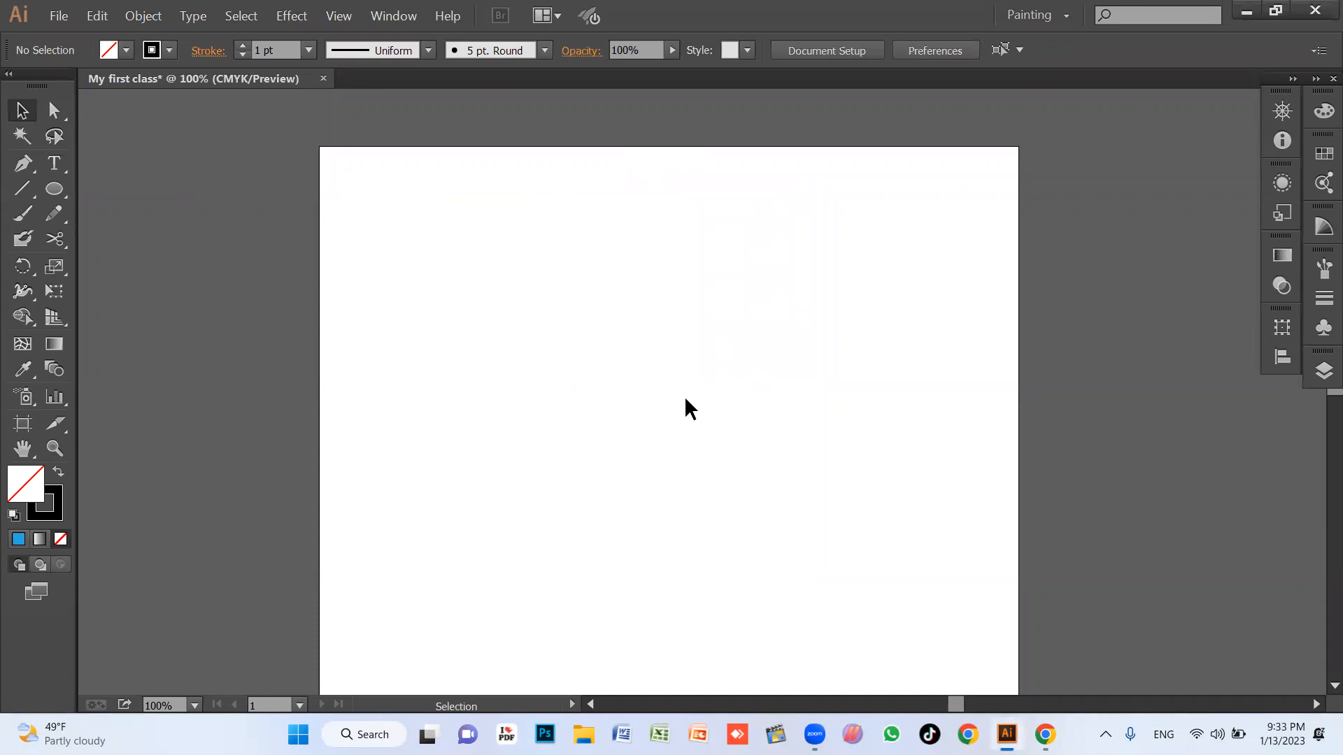
scroll(759, 432, "down", 1)
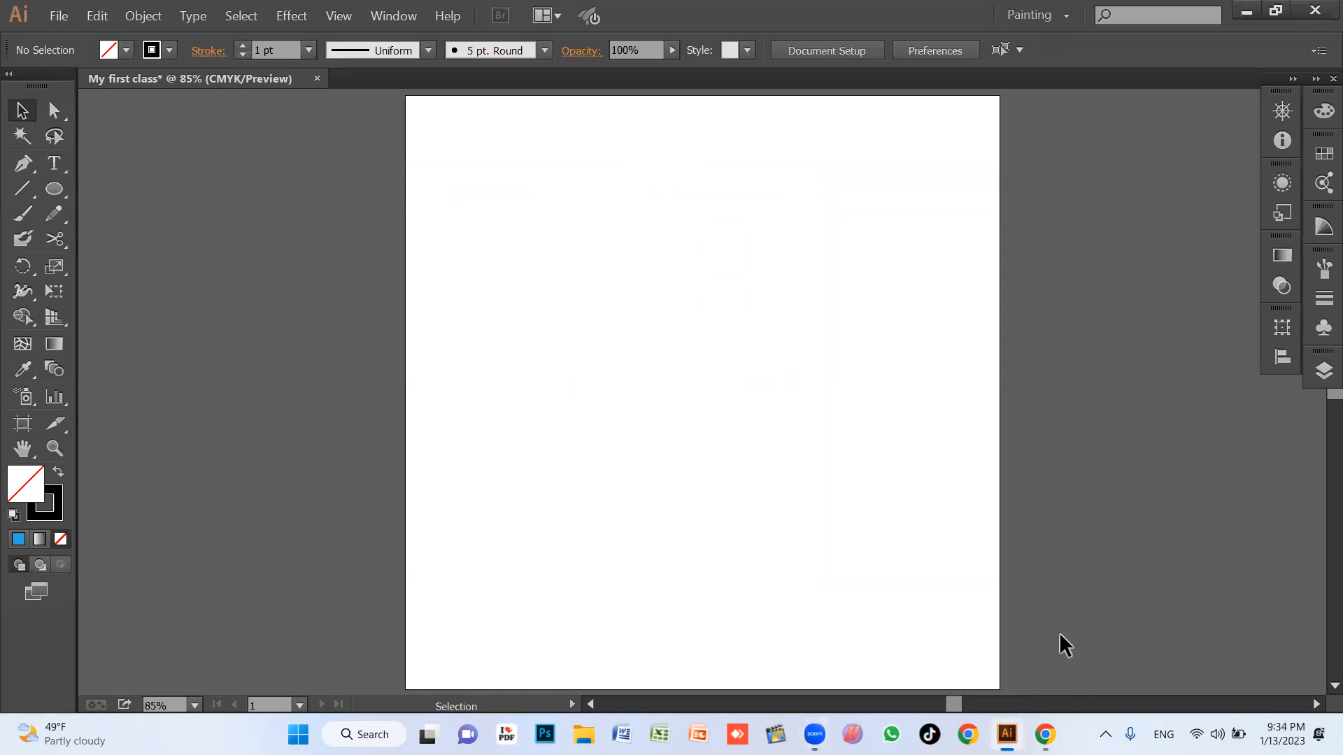
left_click(1273, 720)
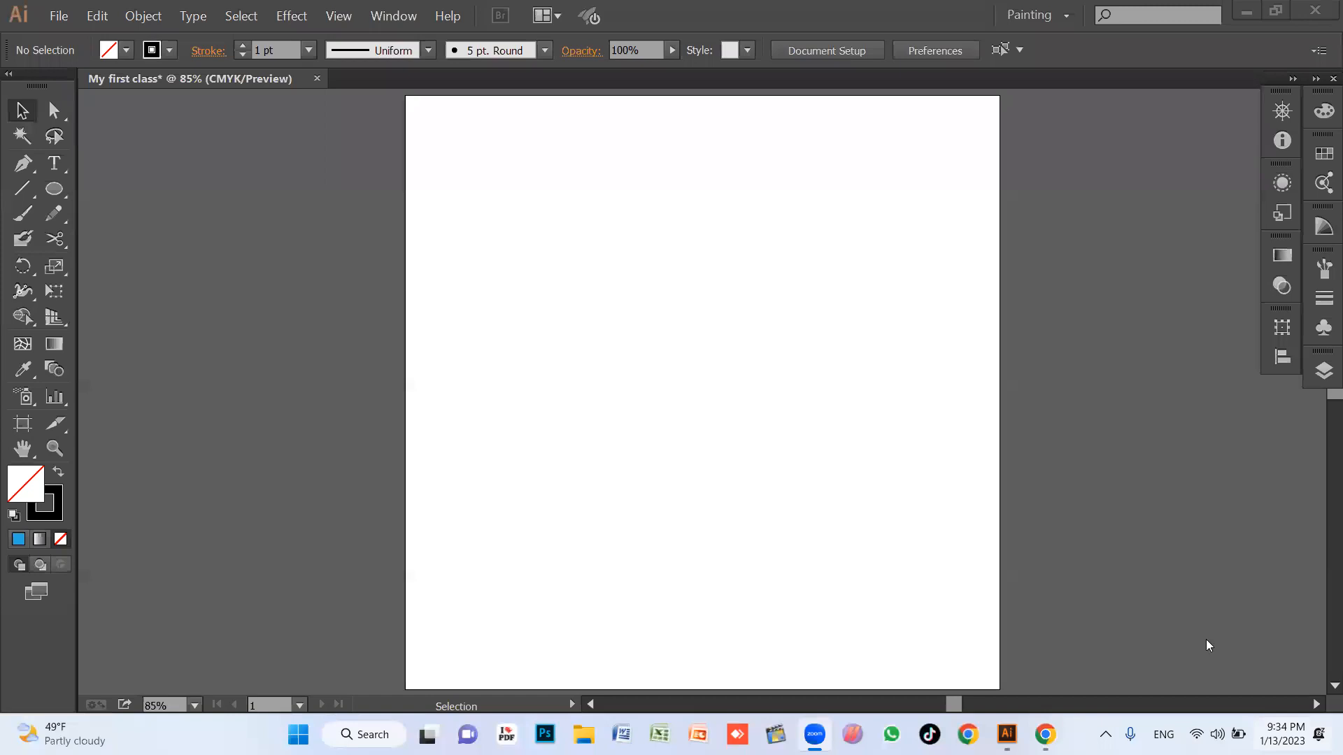
left_click(1100, 401)
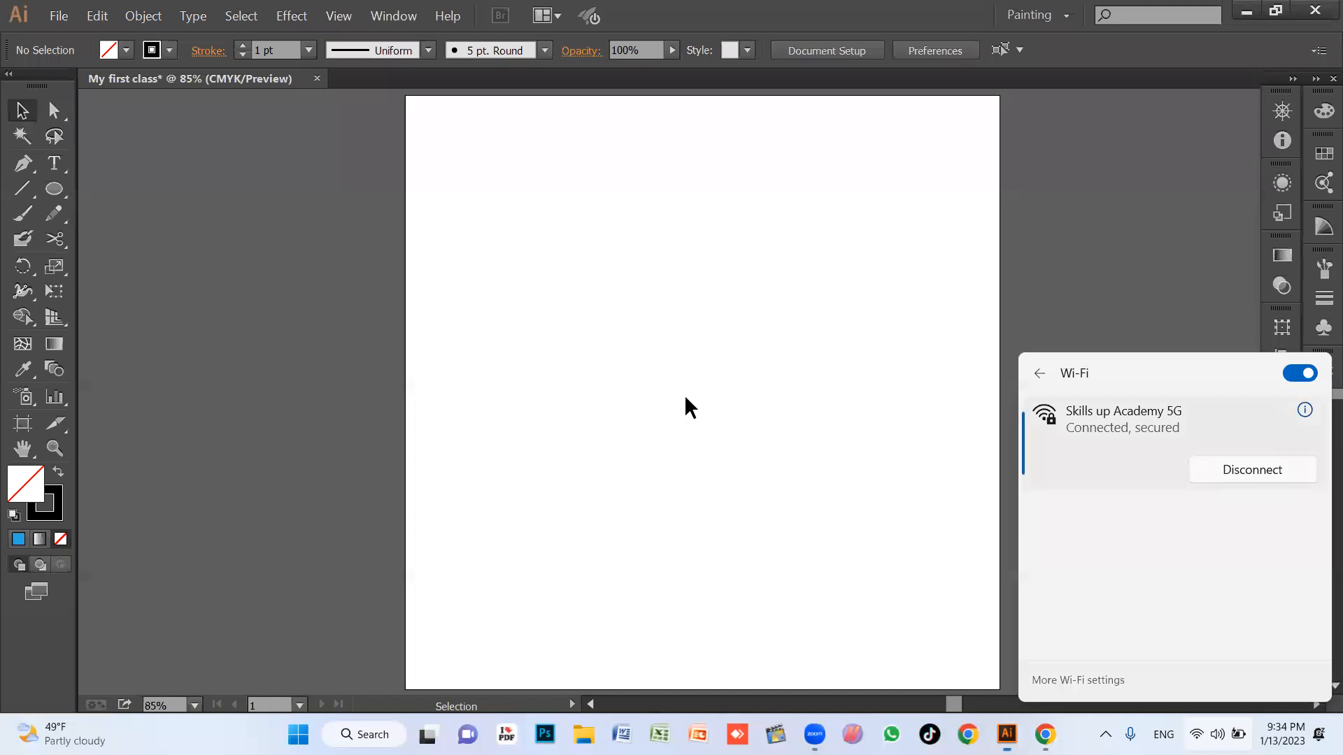
left_click(655, 475)
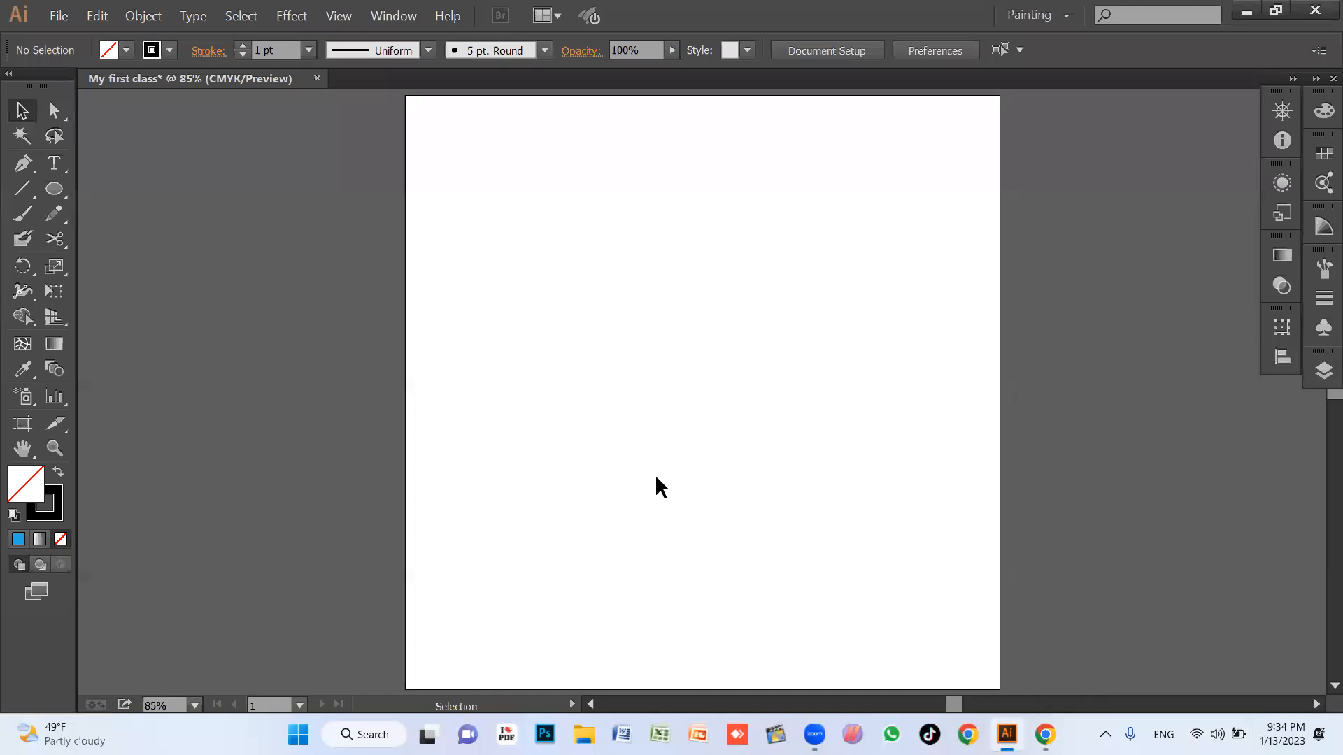